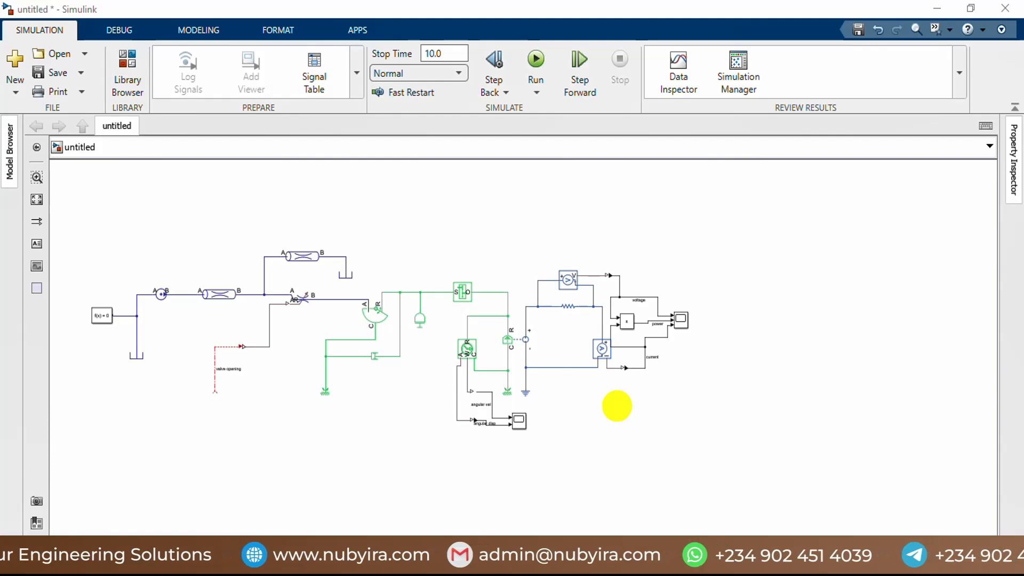
Step: Switch to MATLAB and open the data2.m script from the Hydroelectric Power Plant Model folder
key(space)
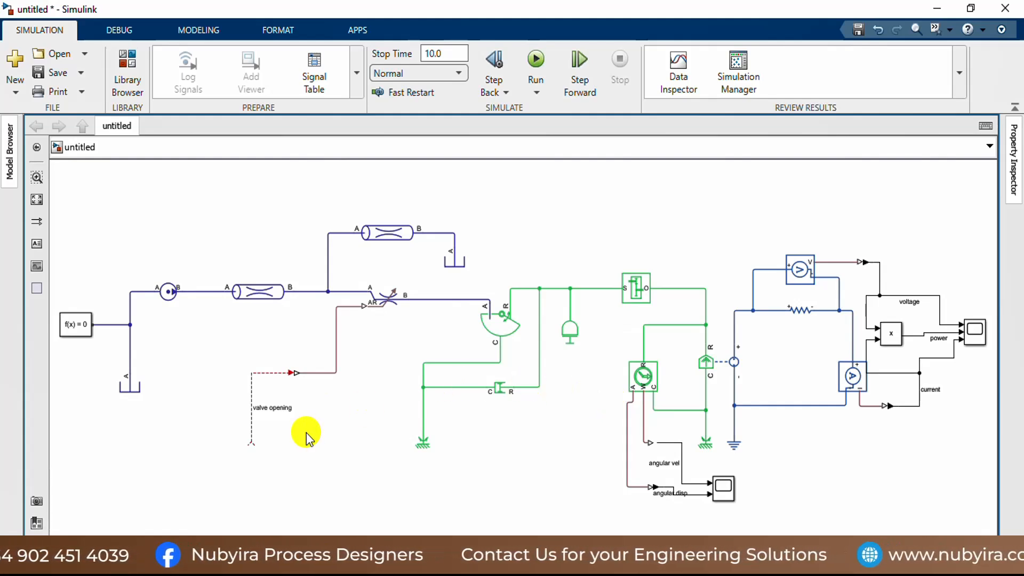
mouse_move(531, 565)
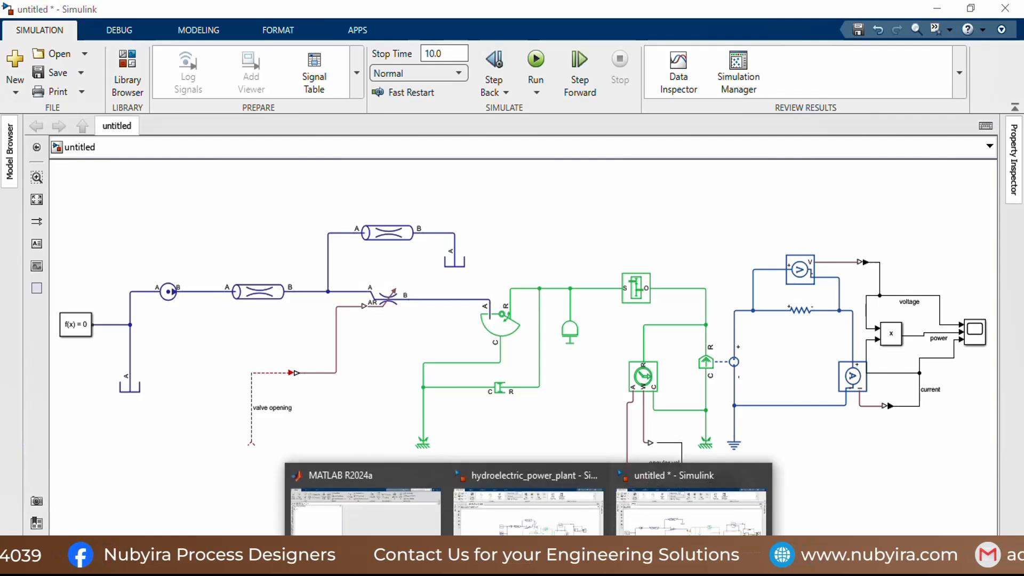
click(366, 504)
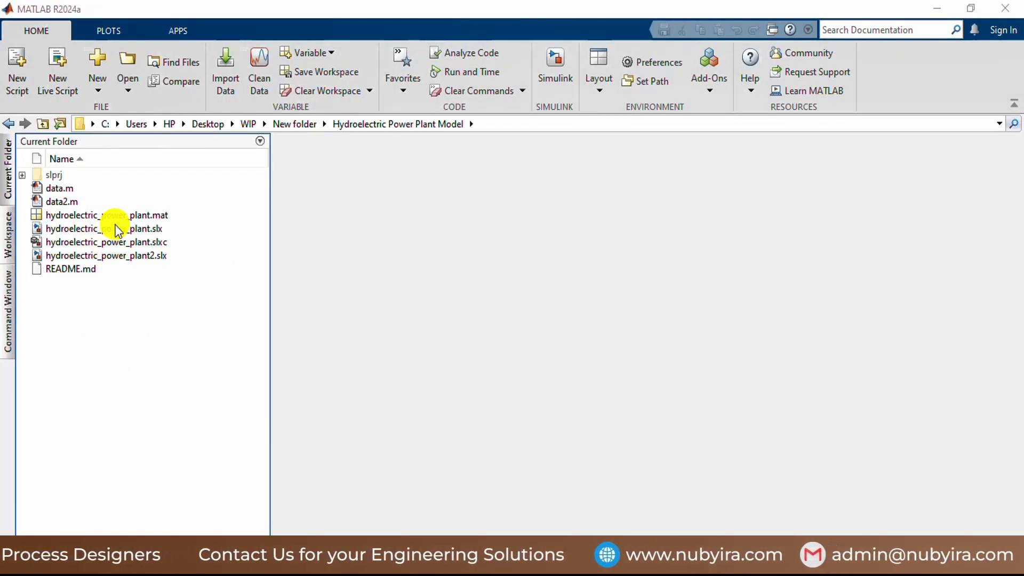
click(116, 216)
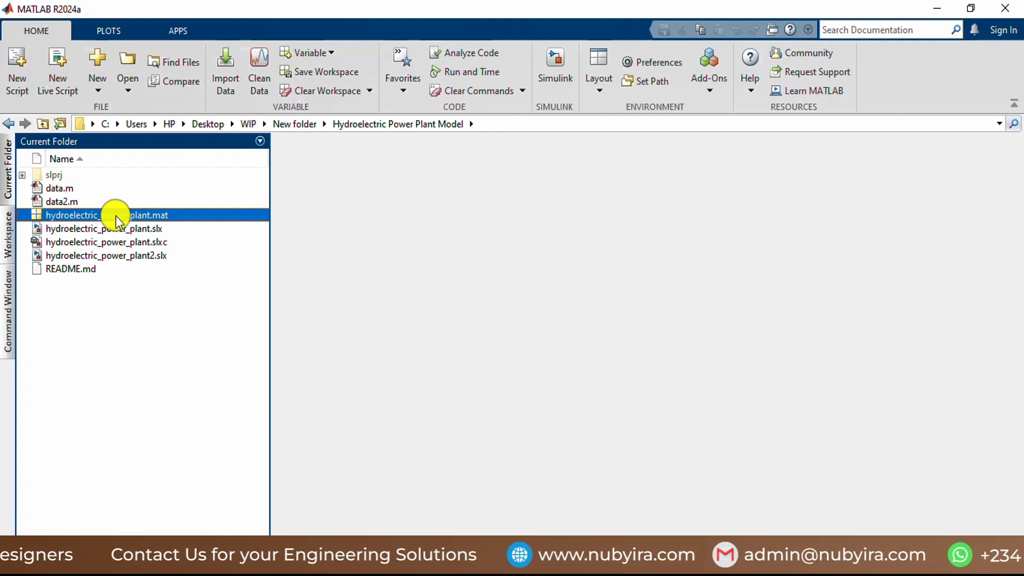
click(101, 203)
double_click(101, 203)
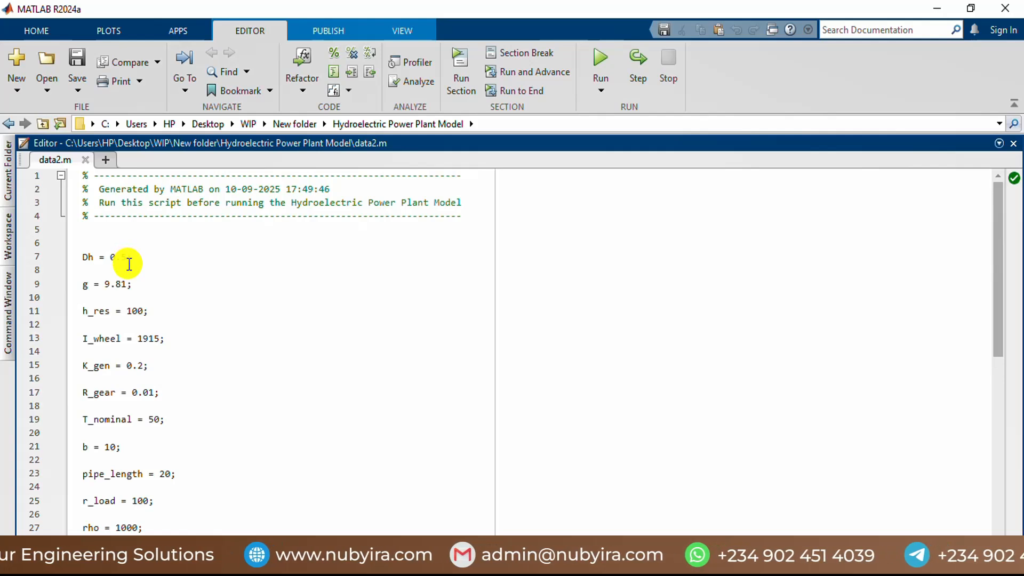
Step: Review the parameter definitions in data2.m, from Dh and g through rho and vol_displacement
scroll(137, 315, down, 4)
scroll(138, 315, up, 4)
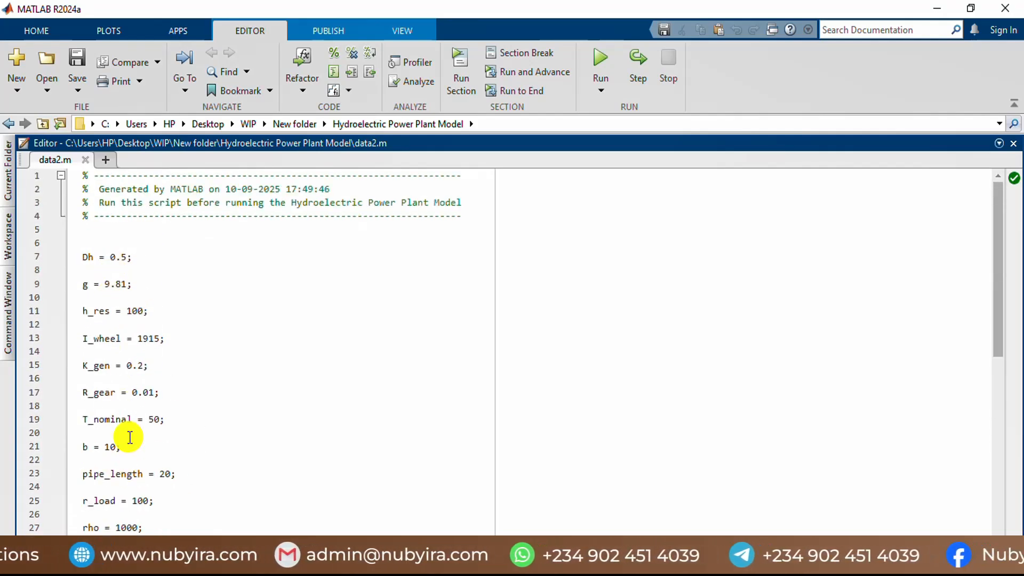
scroll(130, 427, down, 2)
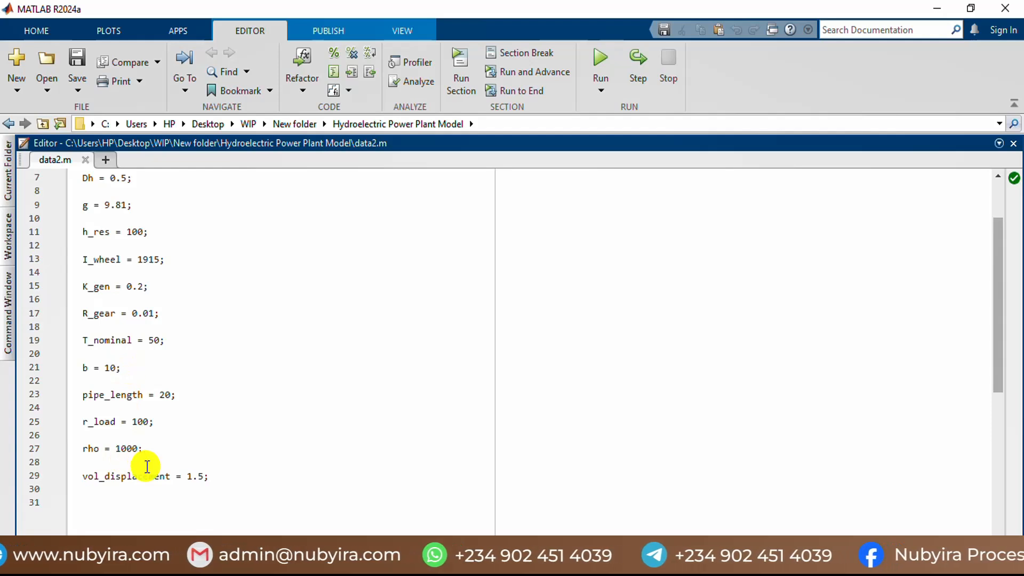
scroll(122, 347, up, 2)
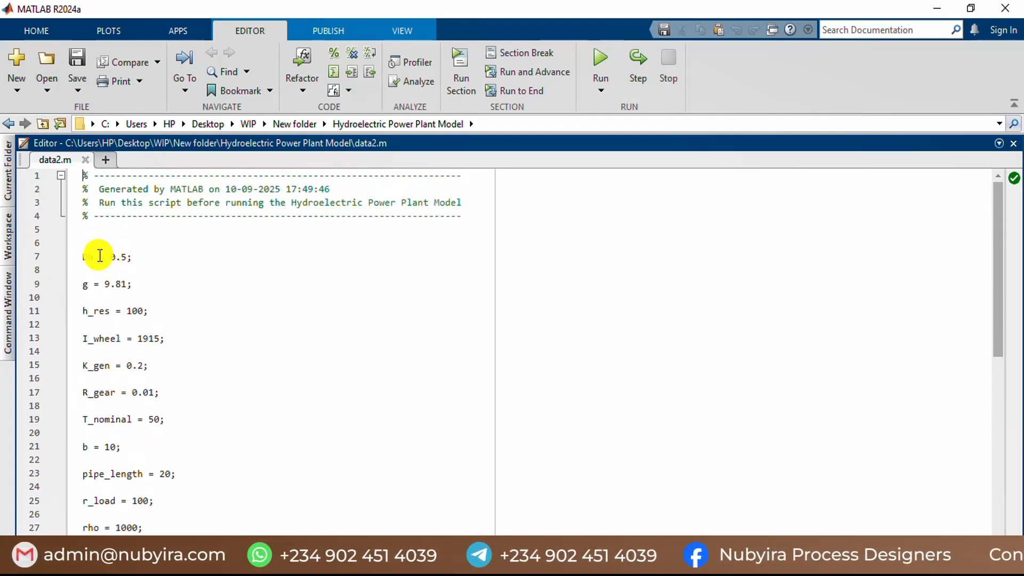
click(95, 256)
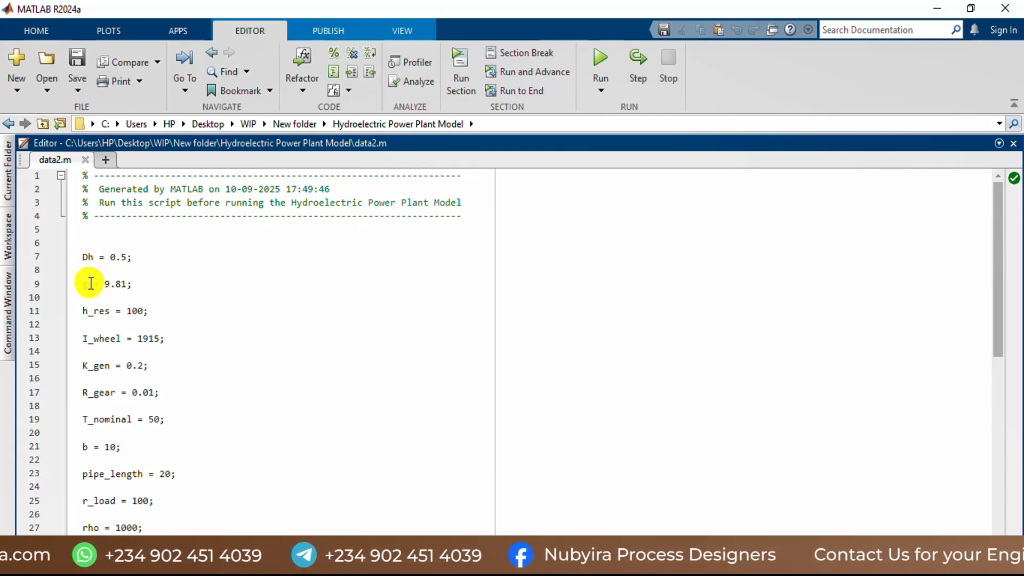
click(90, 283)
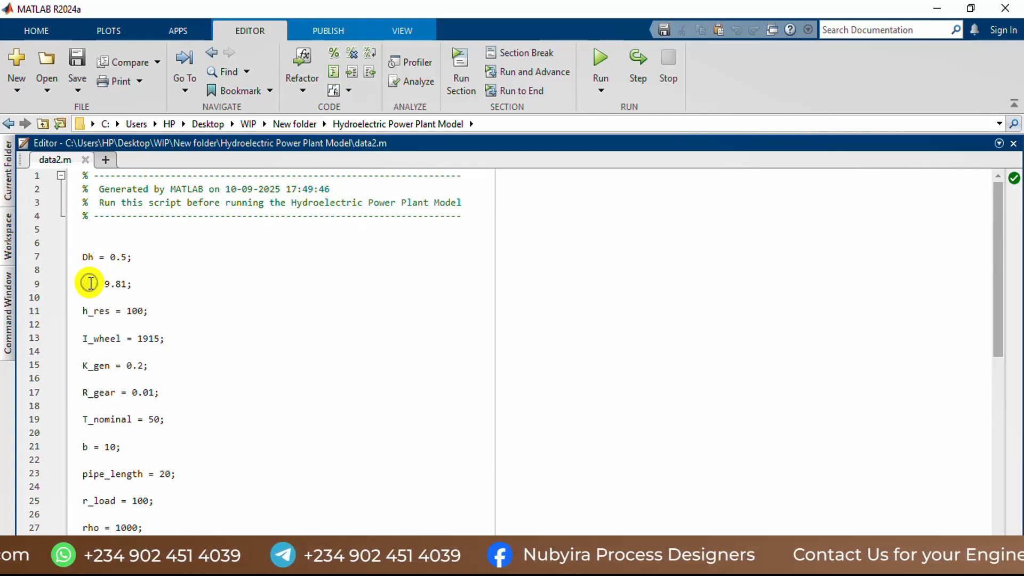
click(106, 312)
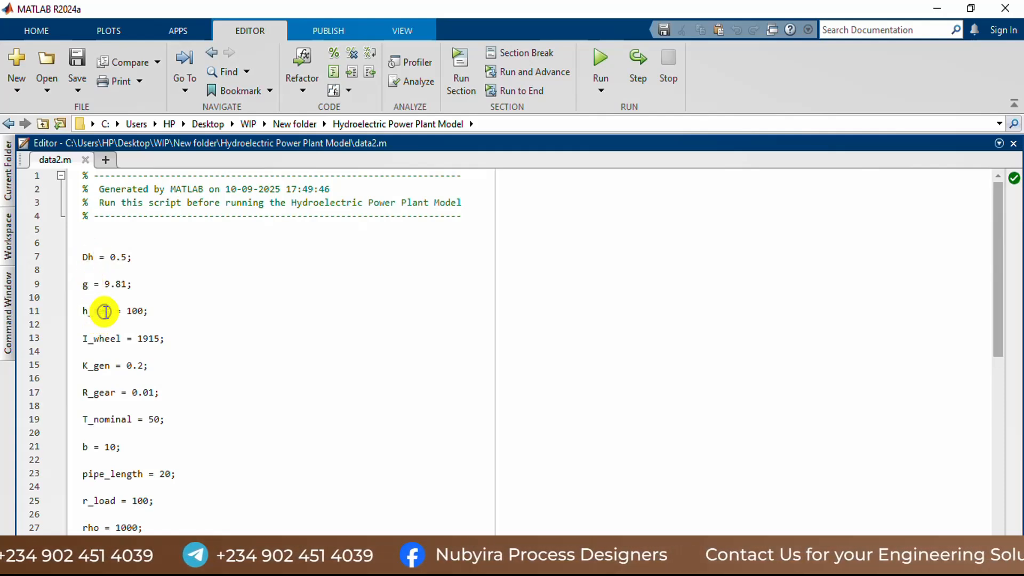
click(101, 340)
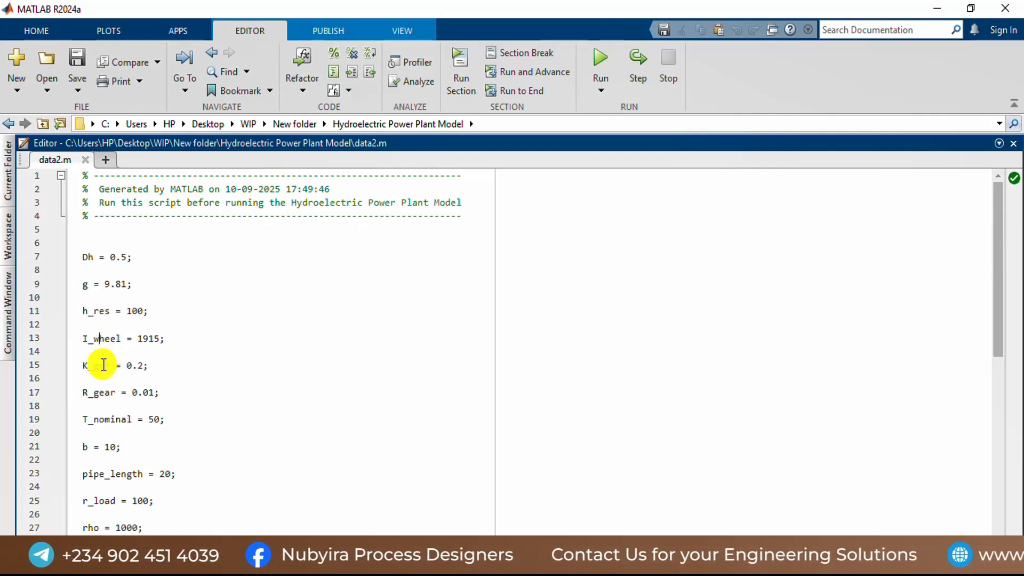
click(102, 364)
click(102, 392)
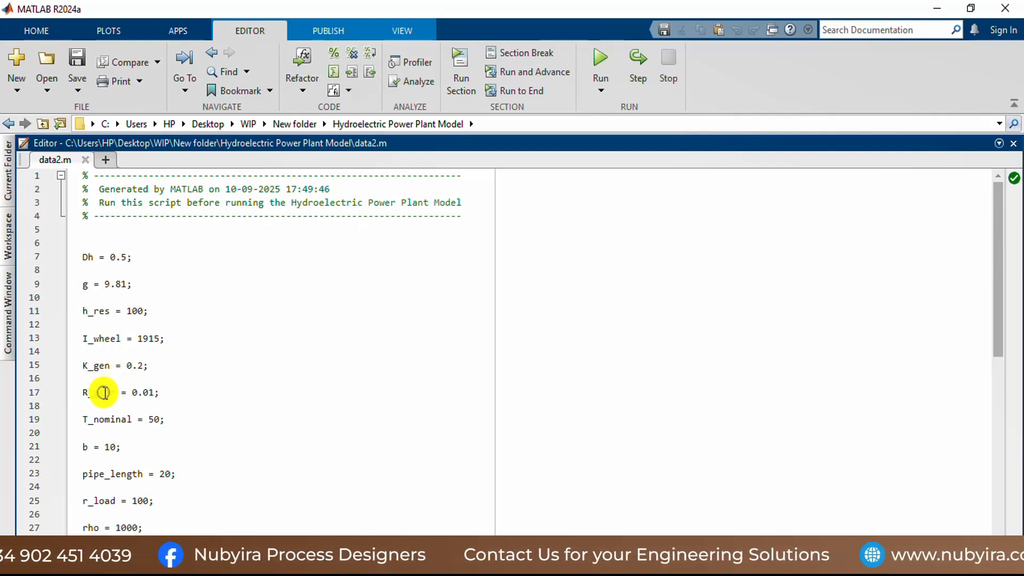
click(108, 420)
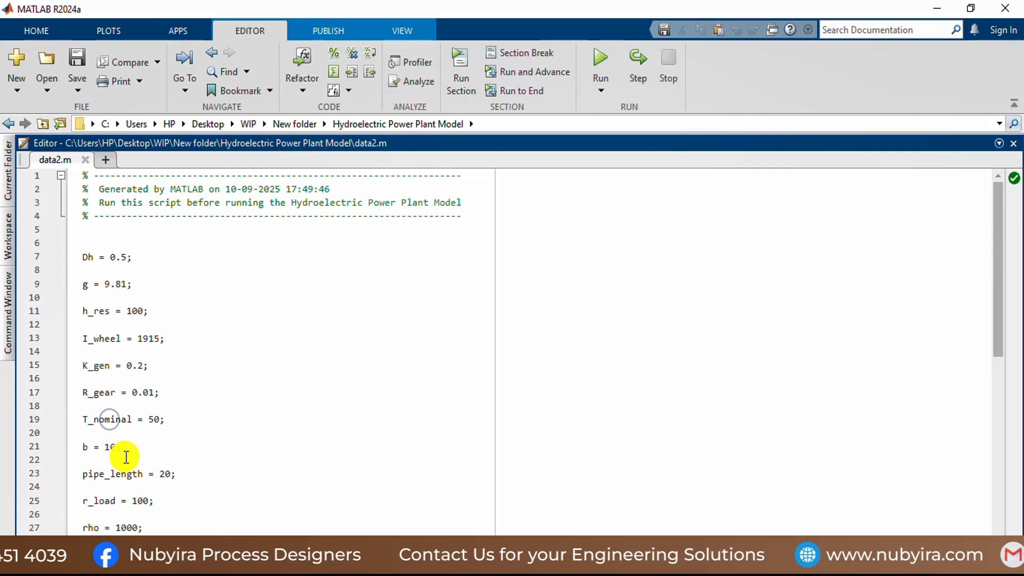
click(91, 446)
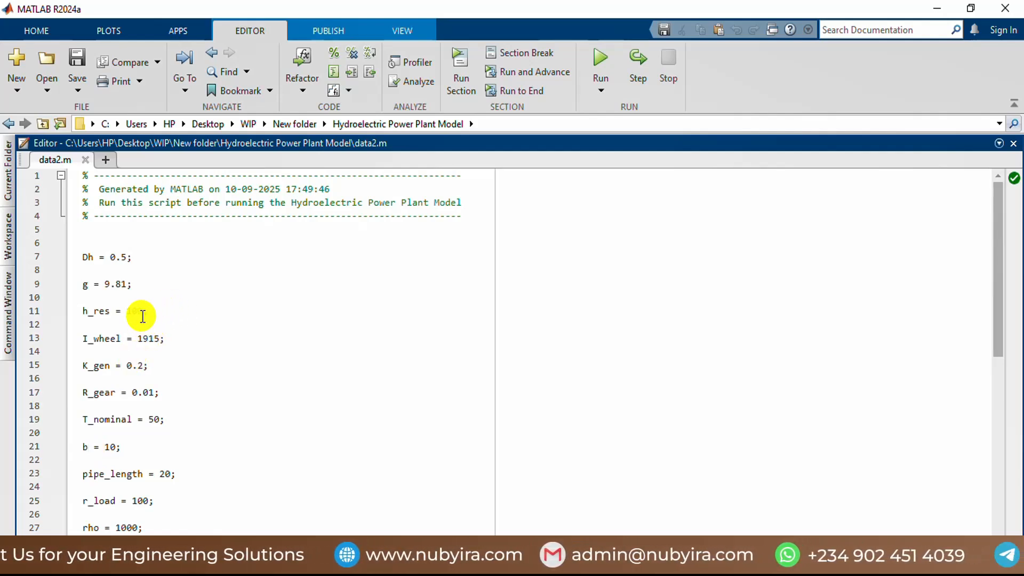
scroll(197, 405, down, 4)
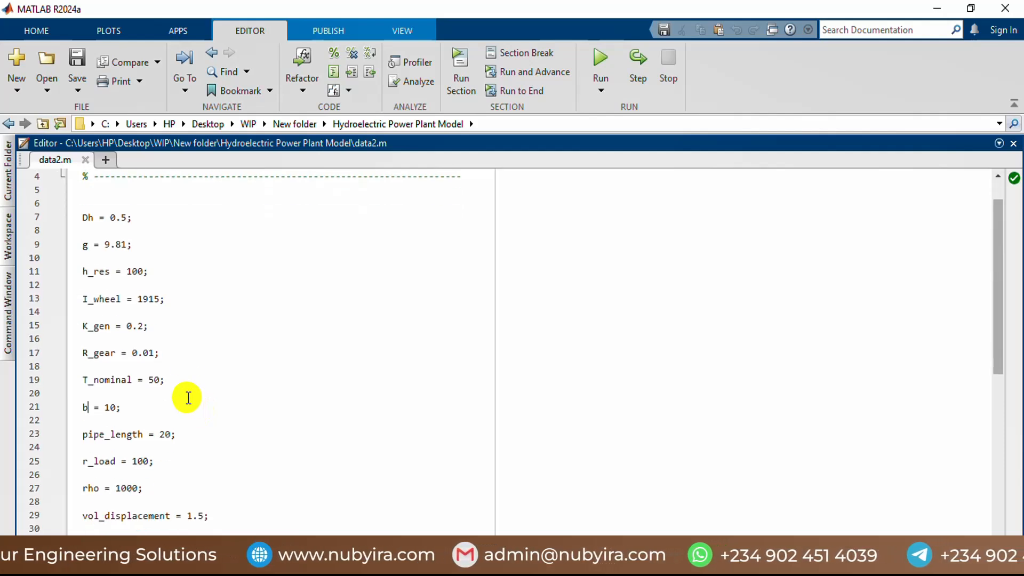
click(128, 317)
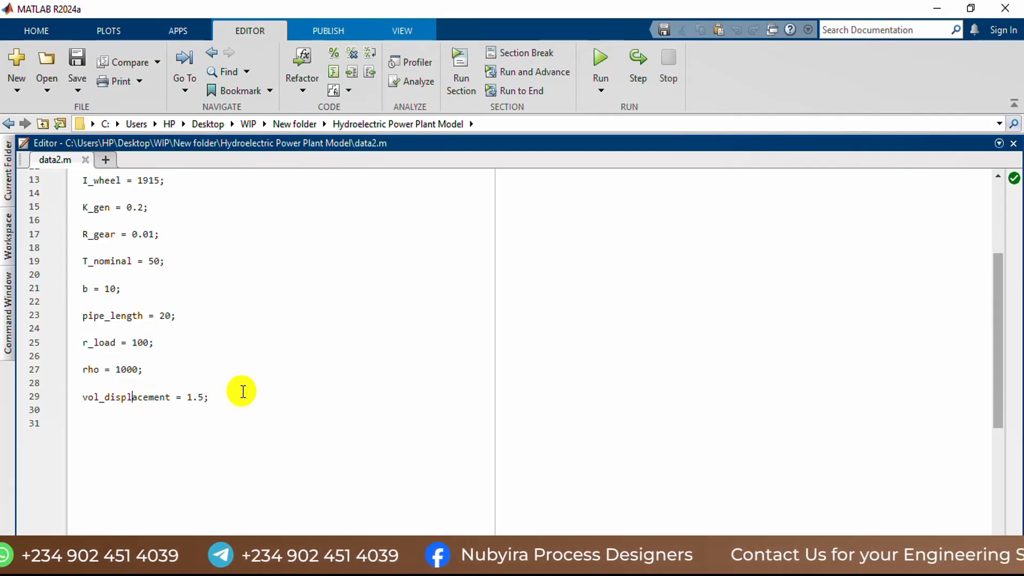
scroll(187, 349, up, 4)
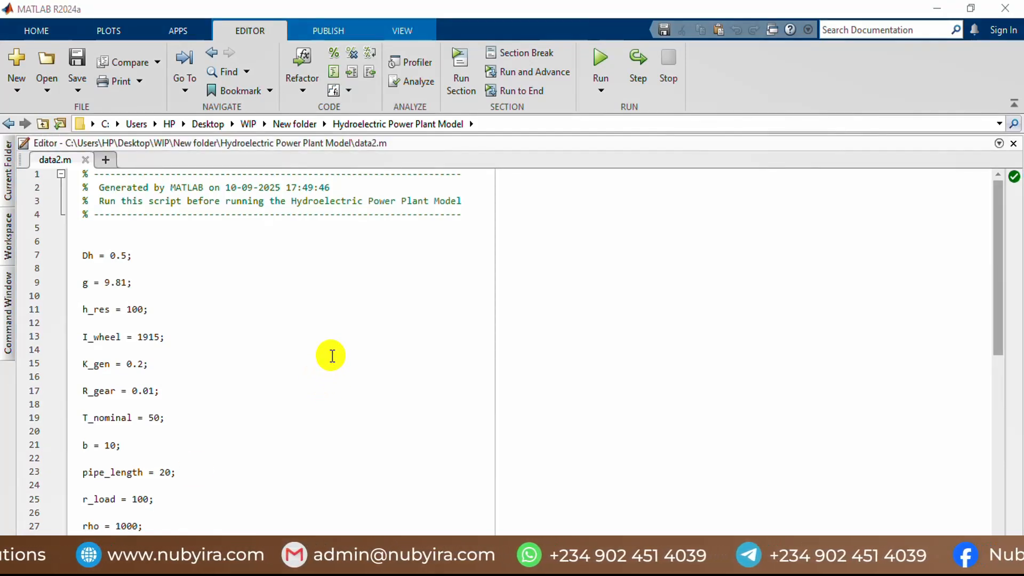
scroll(331, 356, down, 4)
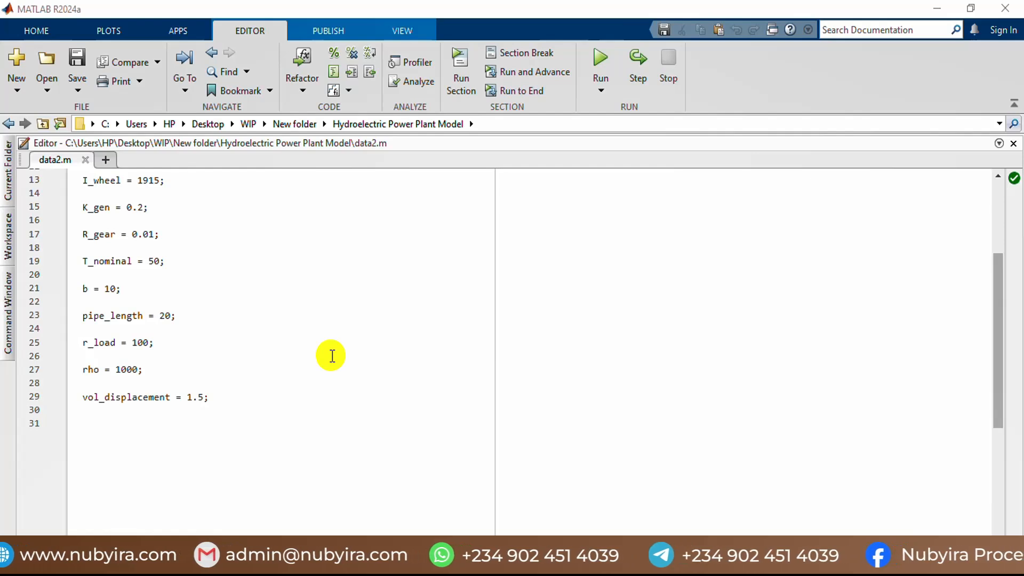
scroll(332, 356, down, 2)
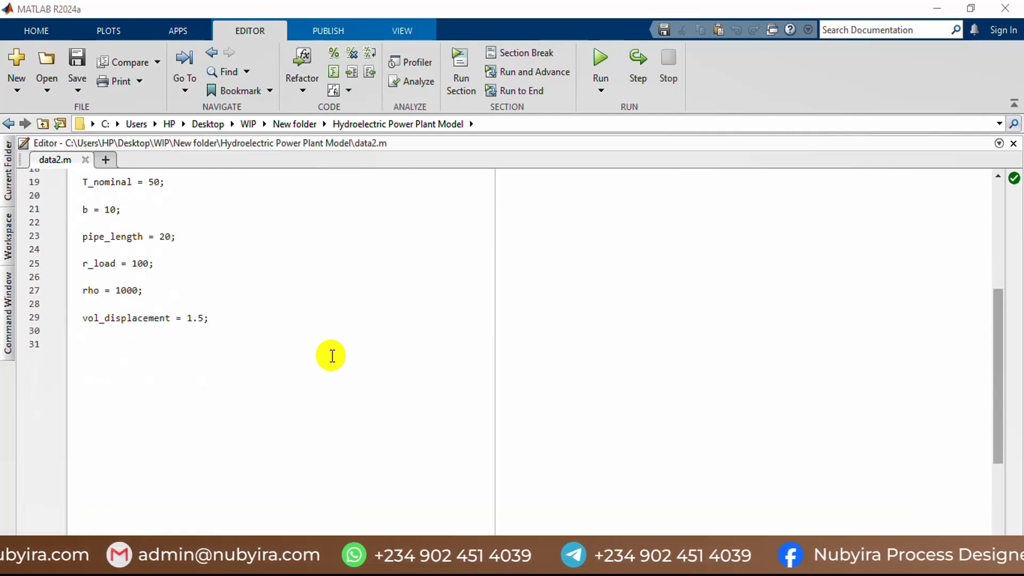
scroll(332, 355, up, 6)
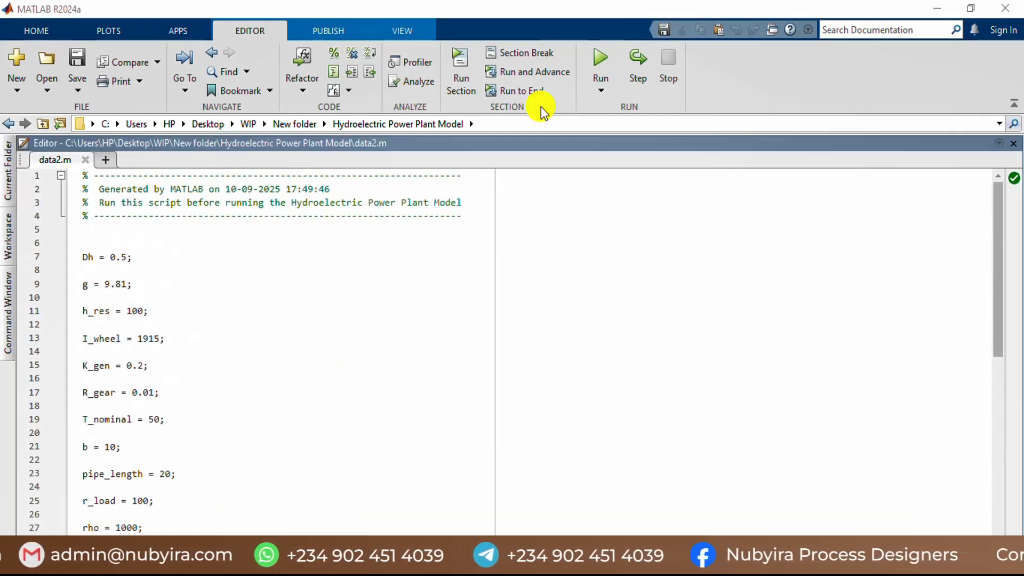
Step: Run the data2.m script to load the plant parameters and check the resulting variables in the workspace
click(606, 60)
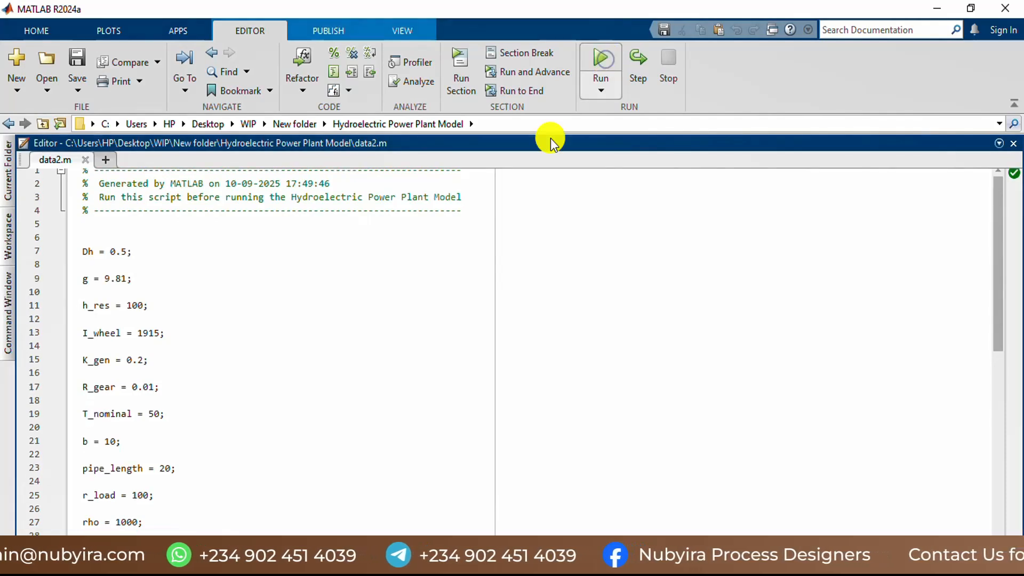
click(9, 242)
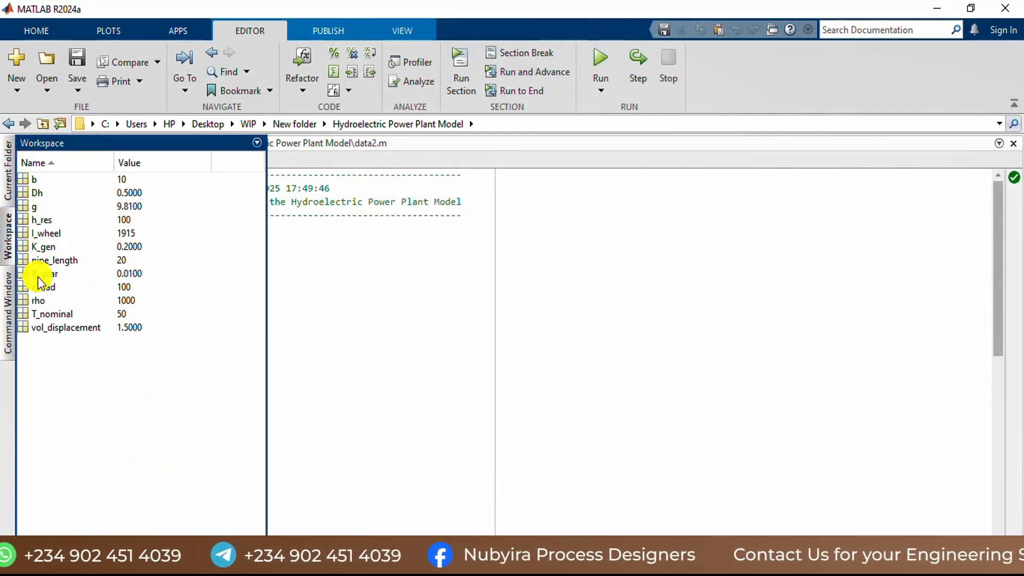
click(328, 249)
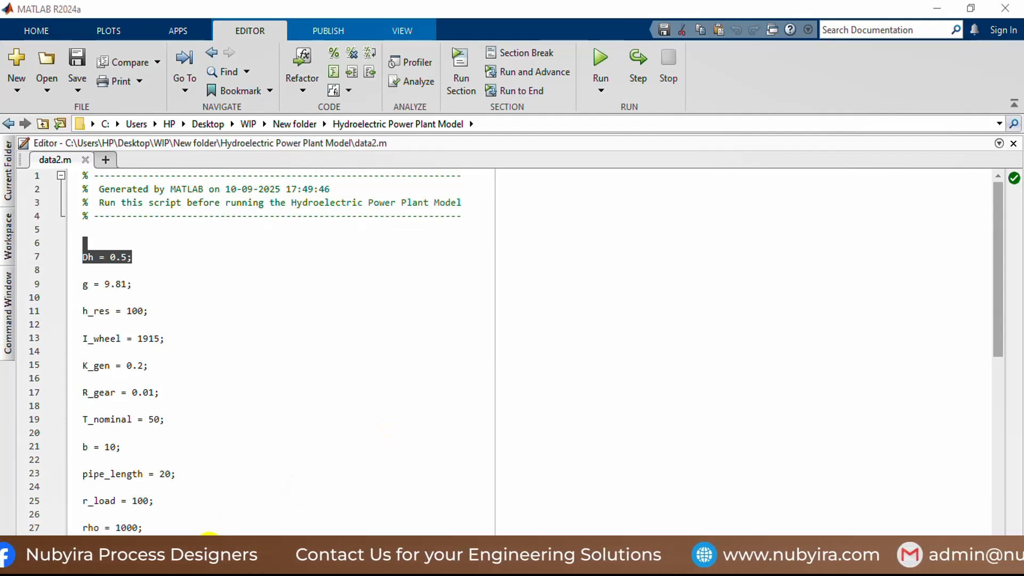
Step: Switch back to the untitled Simulink model, then move the Solver Configuration block slightly up and the reservoir below it slightly down
click(155, 564)
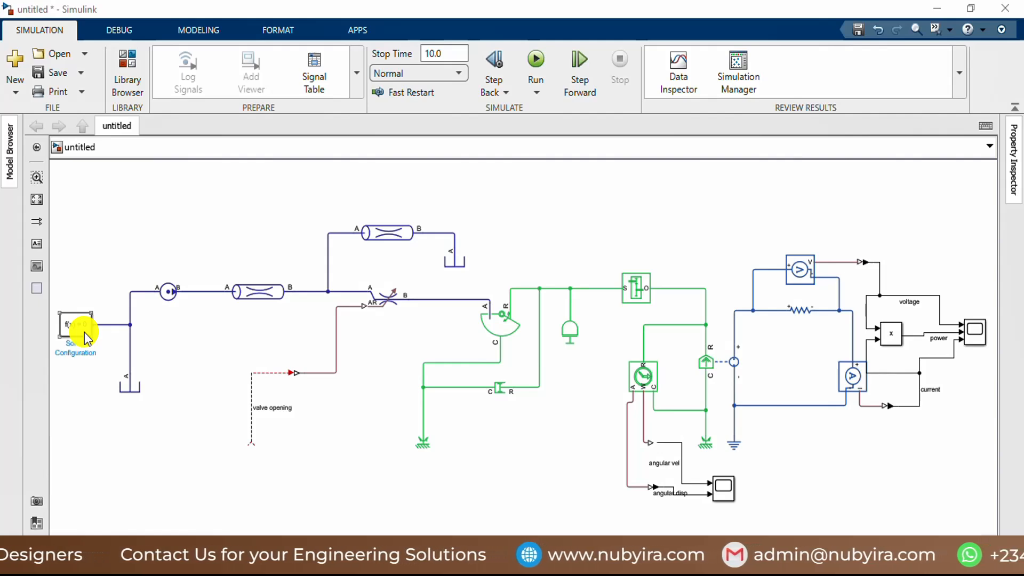
drag(75, 331, 75, 324)
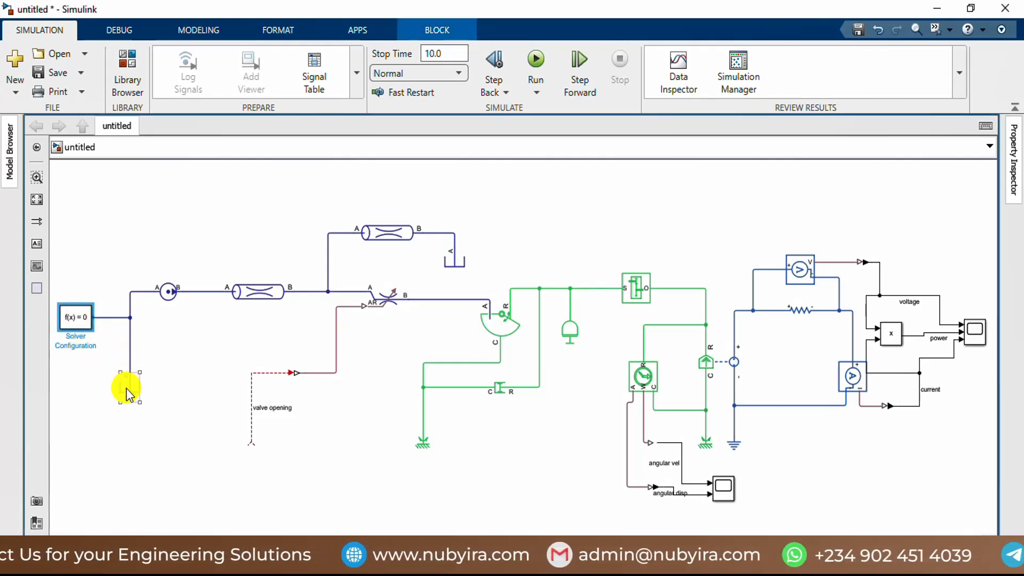
drag(126, 385, 127, 393)
click(176, 360)
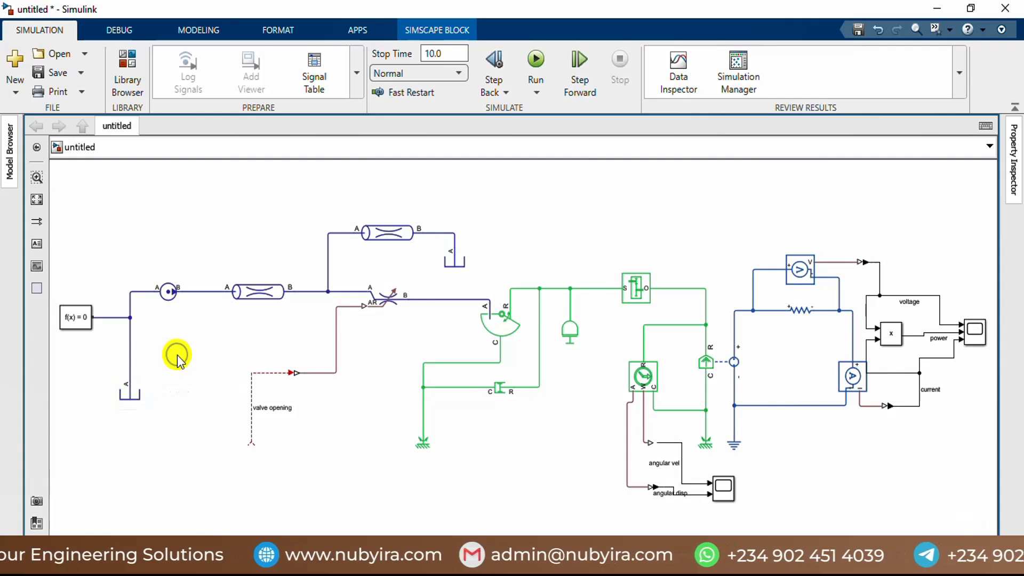
Step: Open the Library Browser and find the Isothermal Liquid category in the Simscape Foundation Library
click(128, 68)
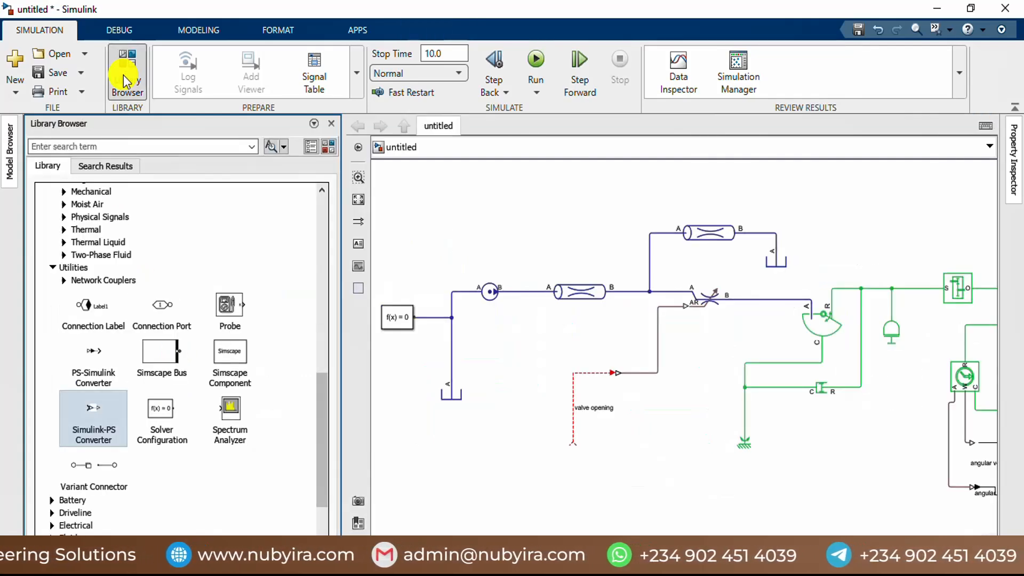
click(52, 268)
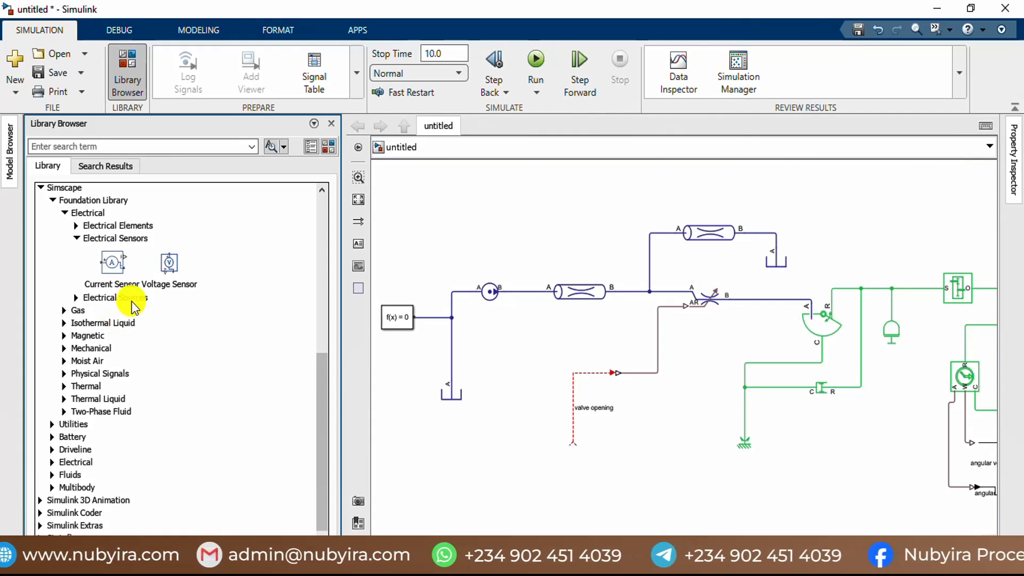
click(76, 238)
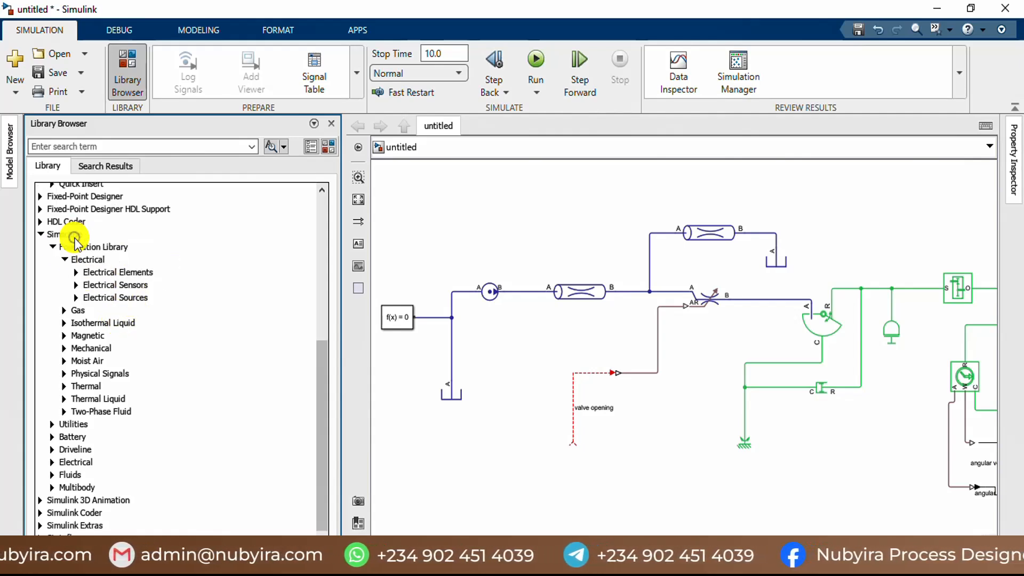
click(62, 260)
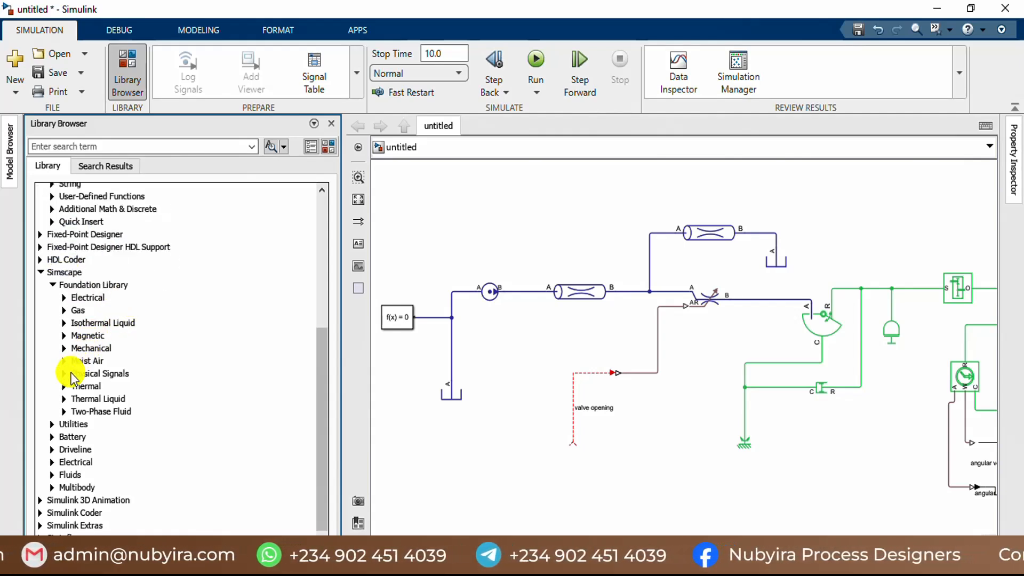
click(68, 323)
scroll(186, 336, down, 1)
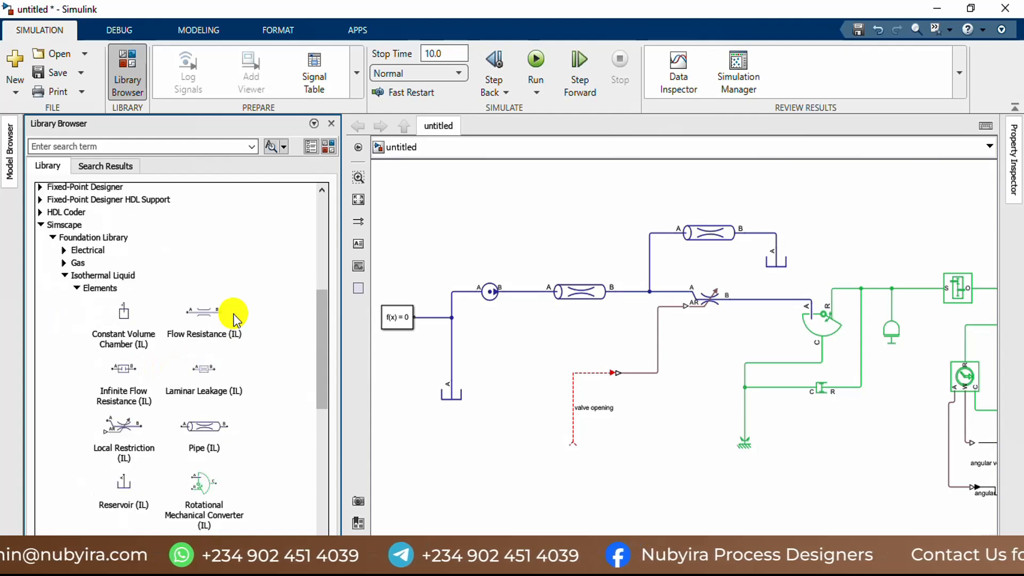
Step: Look through the Isothermal Liquid element and source blocks, and read the description of the Pipe (IL) block
scroll(235, 326, down, 2)
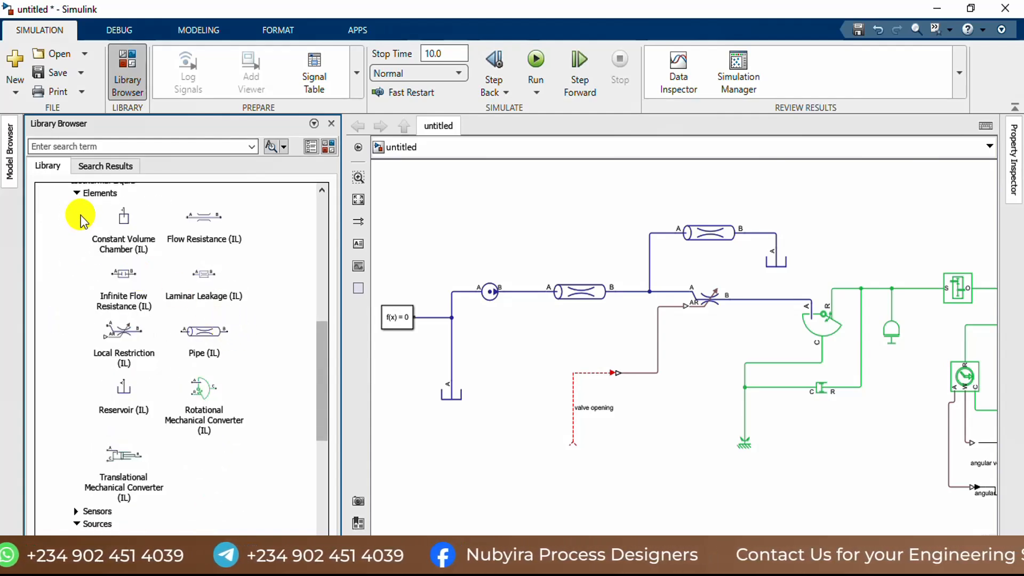
click(77, 194)
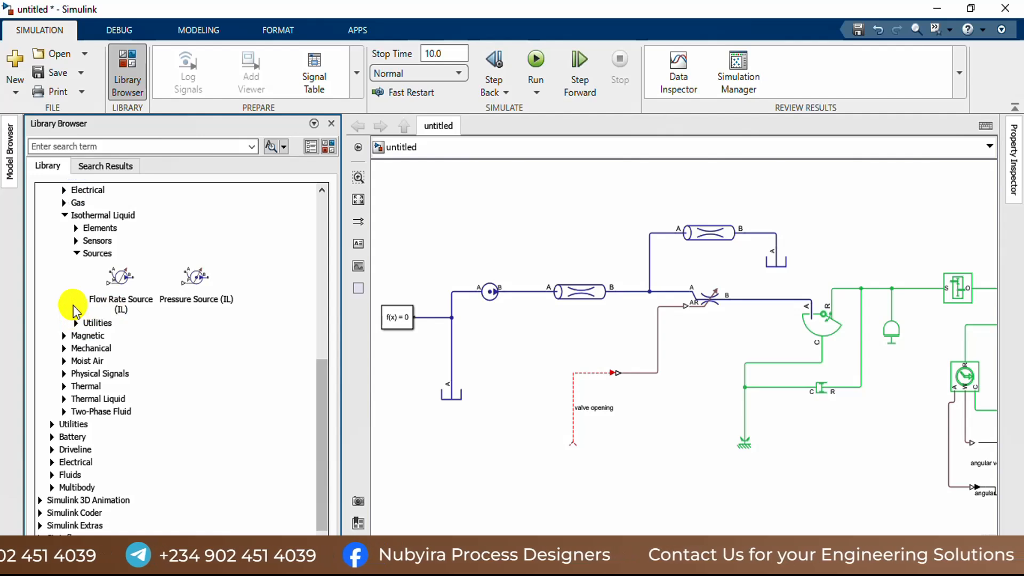
click(76, 228)
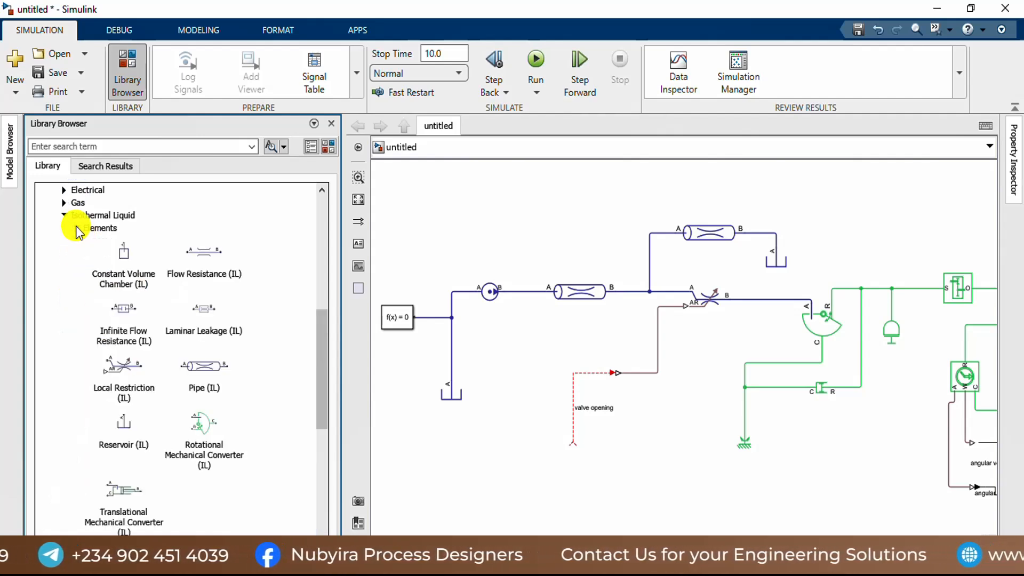
click(78, 230)
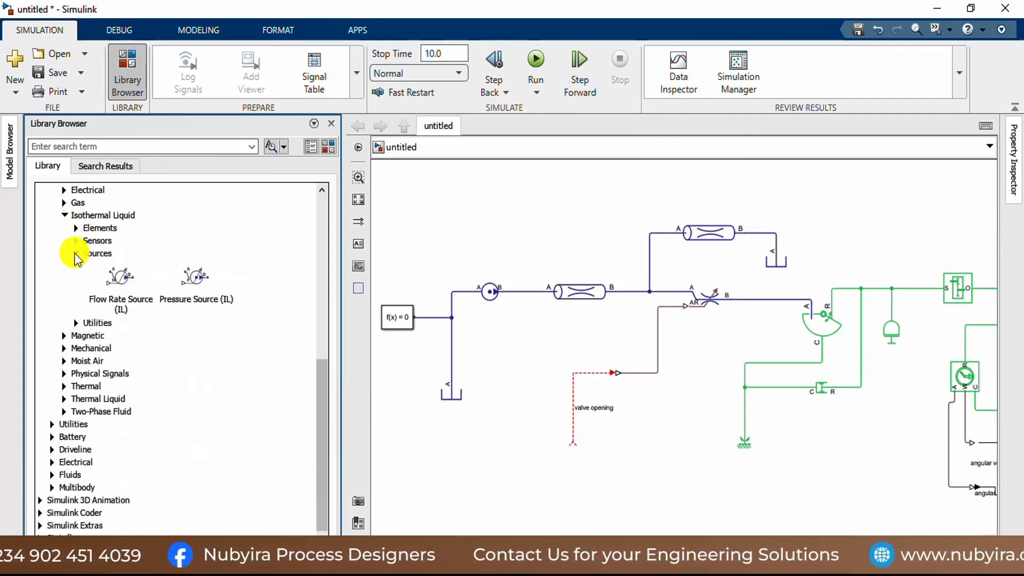
click(77, 255)
click(76, 284)
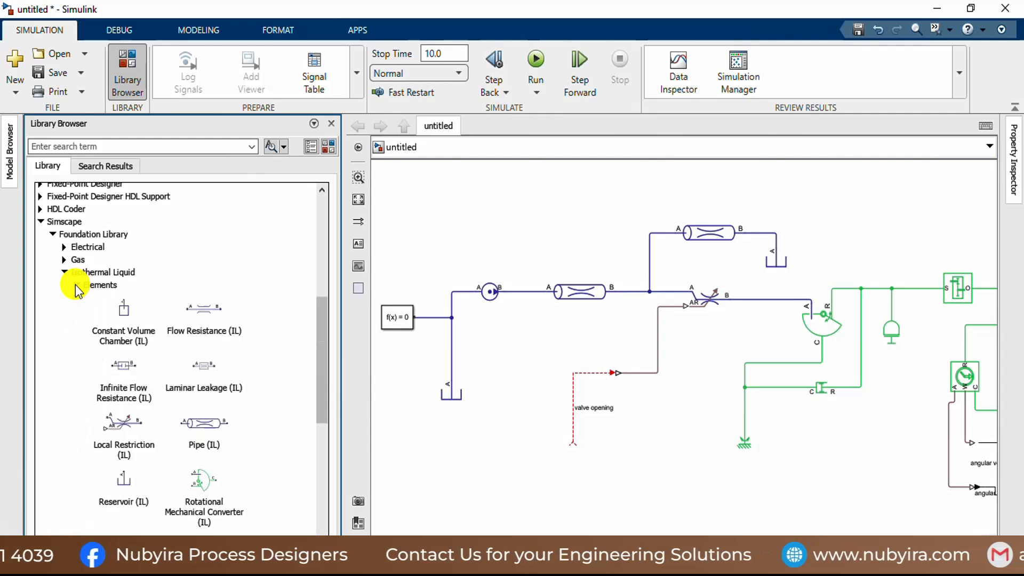
scroll(170, 326, down, 3)
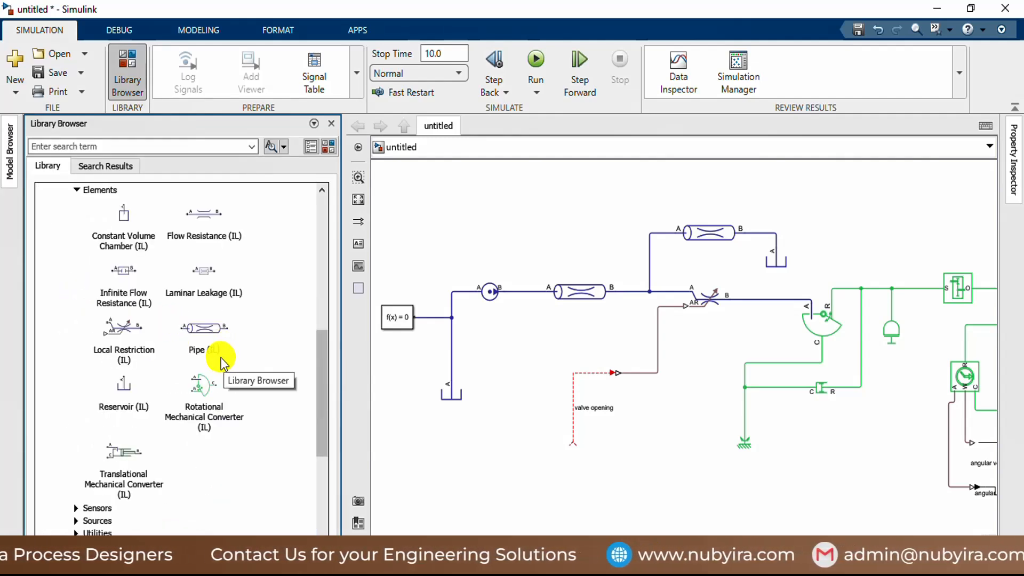
mouse_move(241, 353)
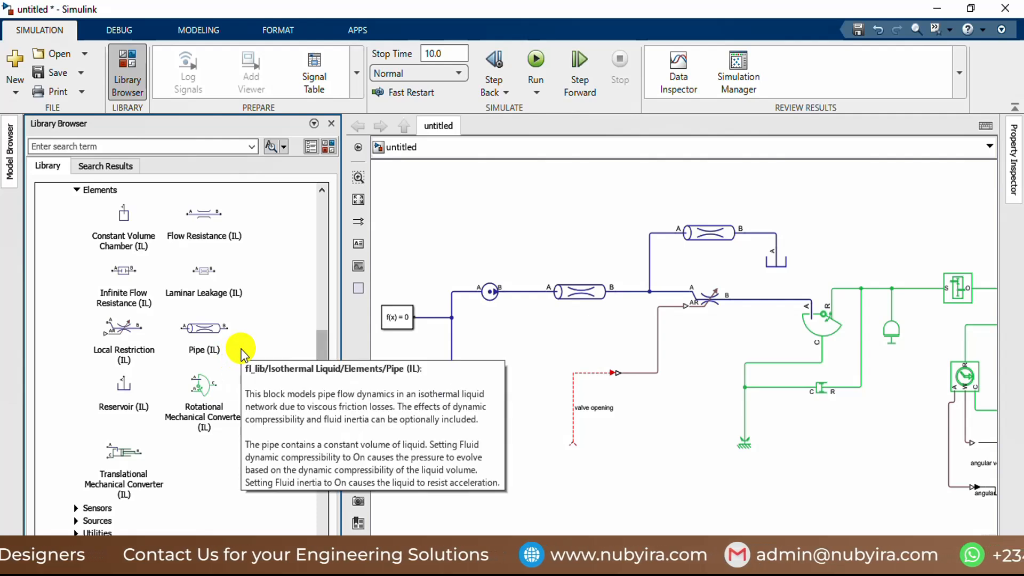
mouse_move(239, 300)
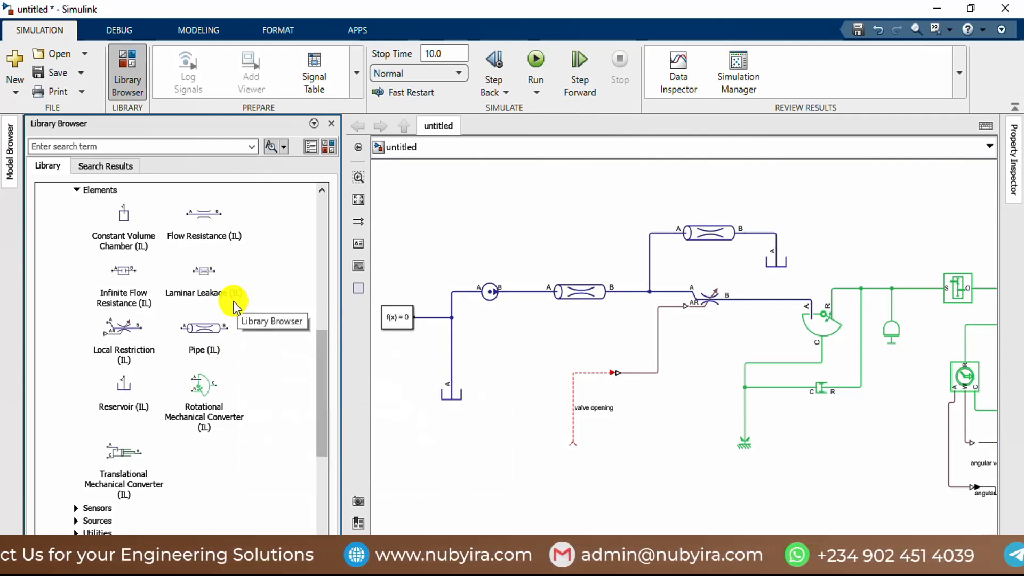
scroll(234, 307, down, 3)
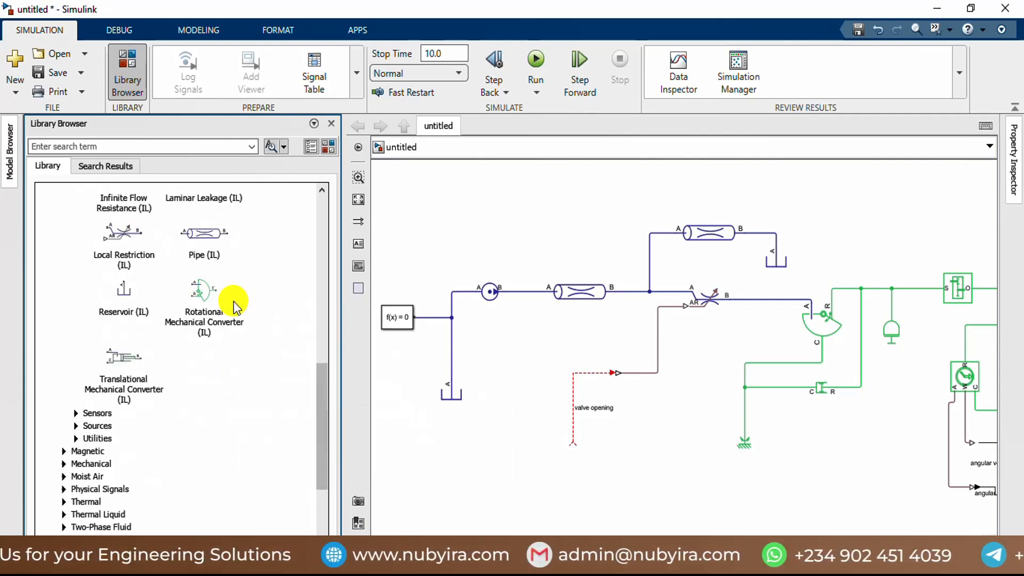
Step: Find the Isothermal Liquid Properties (IL) block among the Isothermal Liquid utilities and place it just below the Solver Configuration block
click(76, 414)
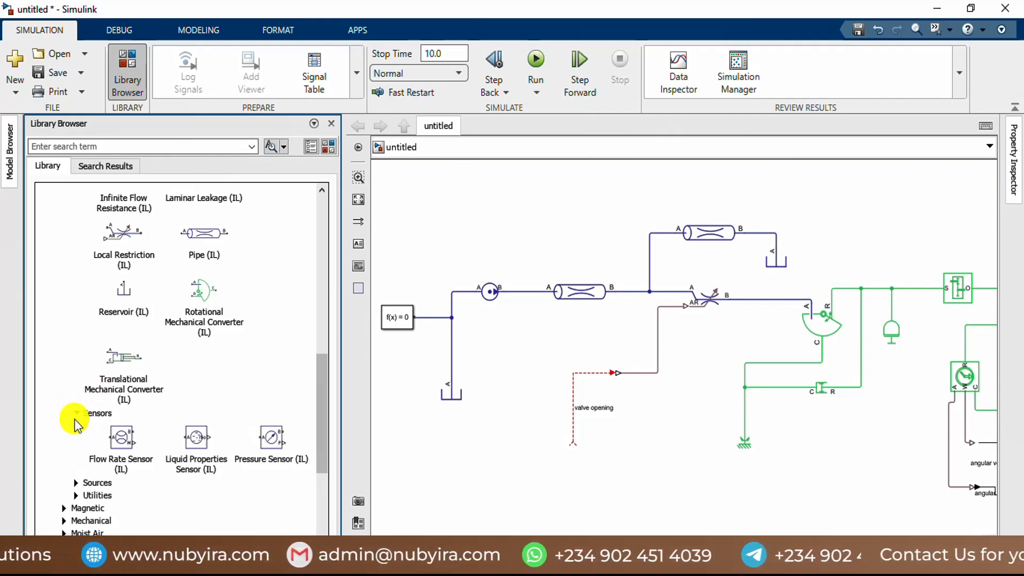
click(75, 416)
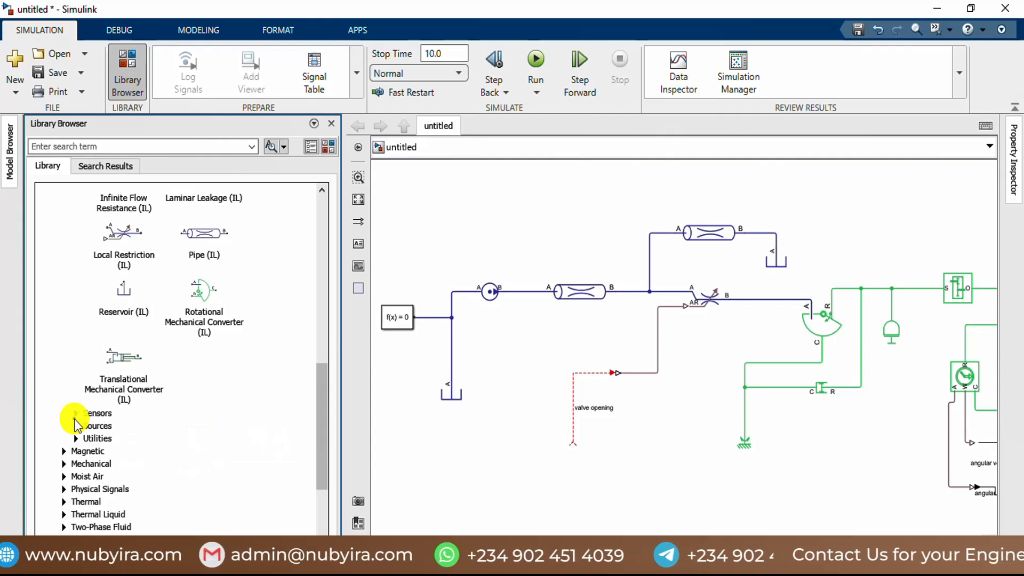
click(76, 427)
click(76, 427)
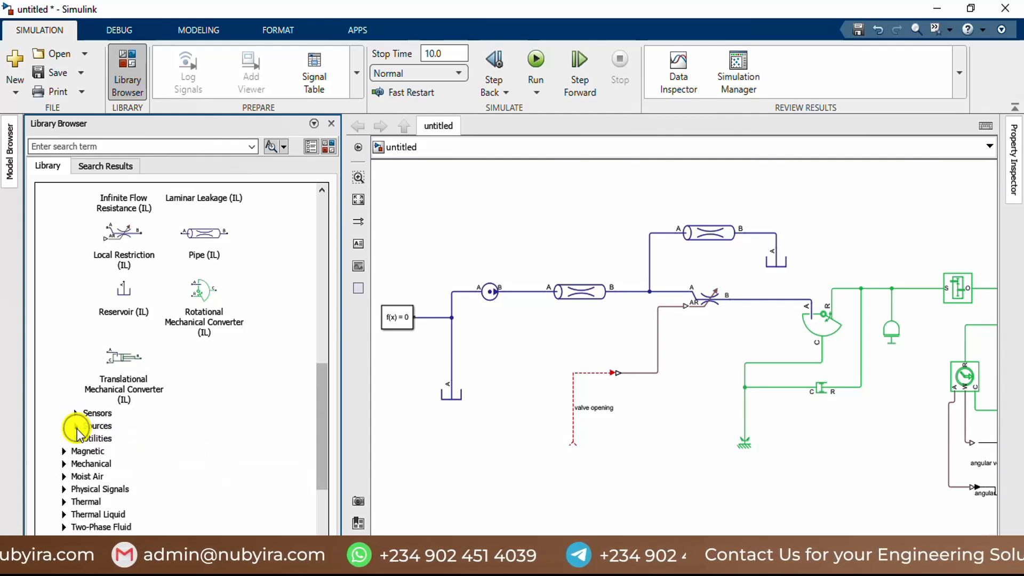
click(76, 438)
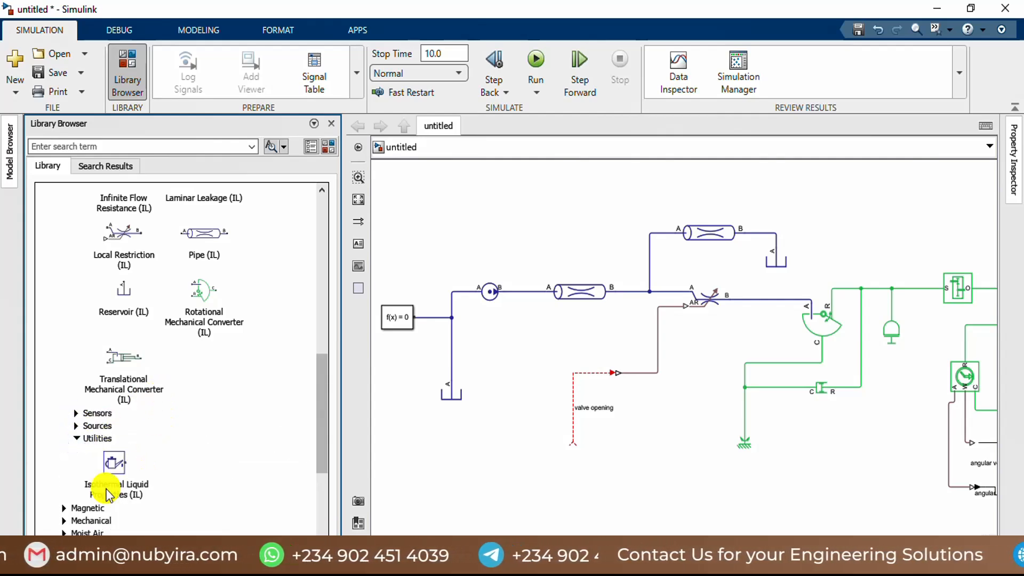
drag(113, 464, 404, 362)
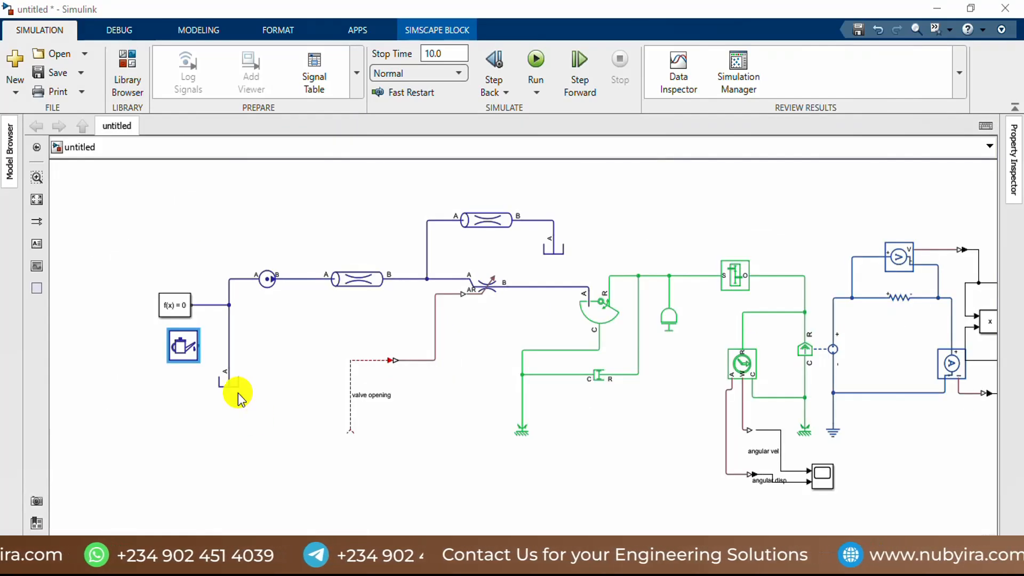
Step: Connect the Isothermal Liquid Properties (IL) block to the line above the lower reservoir and shift the block slightly down and left
scroll(201, 349, up, 2)
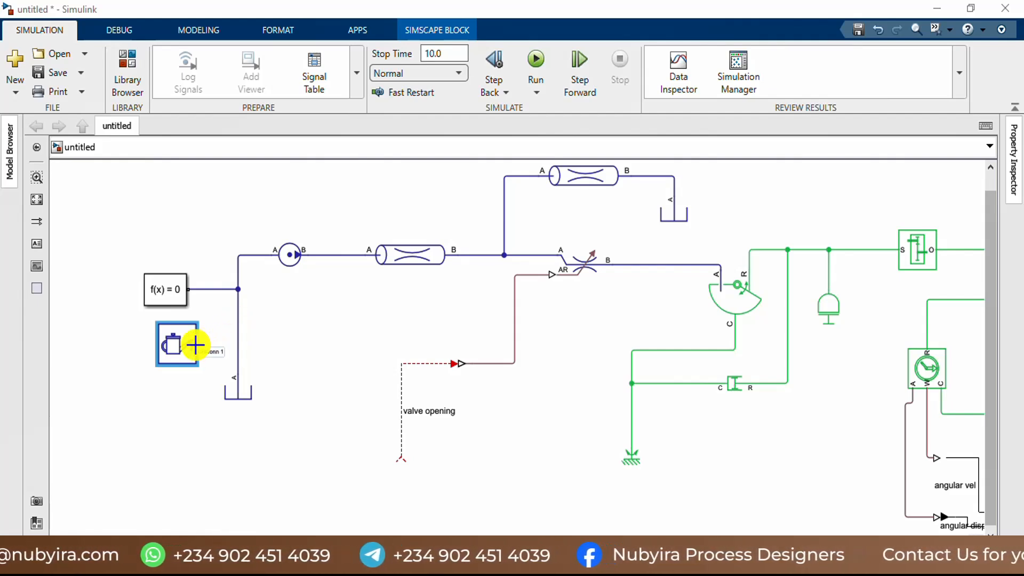
scroll(201, 344, up, 2)
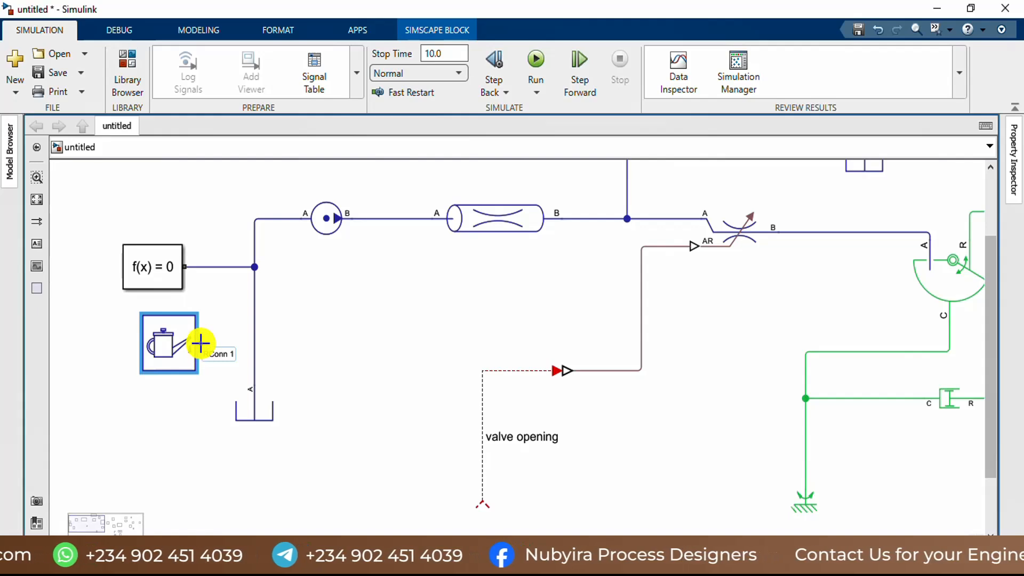
drag(201, 344, 254, 341)
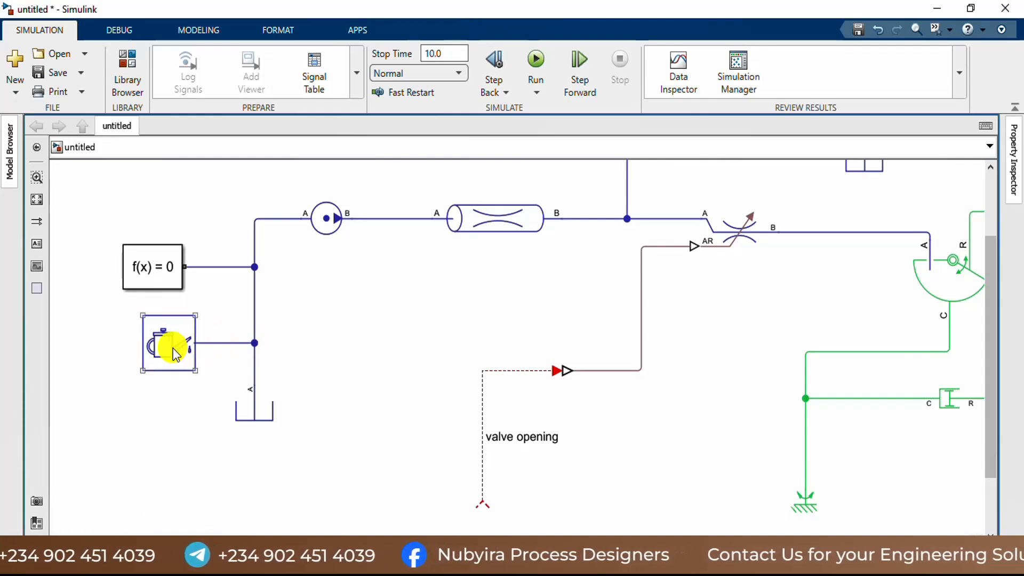
click(171, 347)
Step: Open the Isothermal Liquid Properties (IL) parameters and look up the density variable in data2.m in MATLAB, returning to the block's parameters
double_click(165, 351)
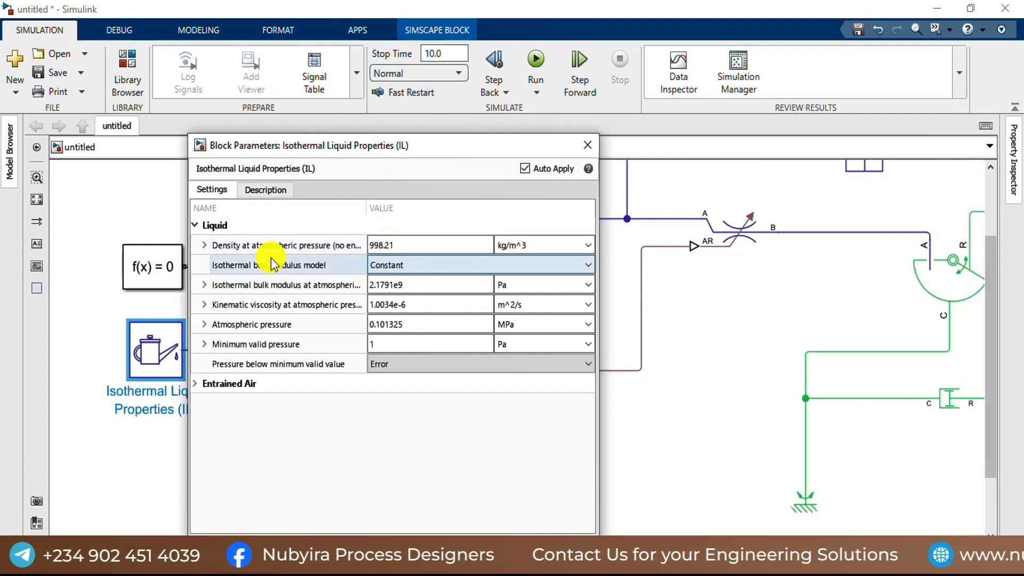
click(399, 245)
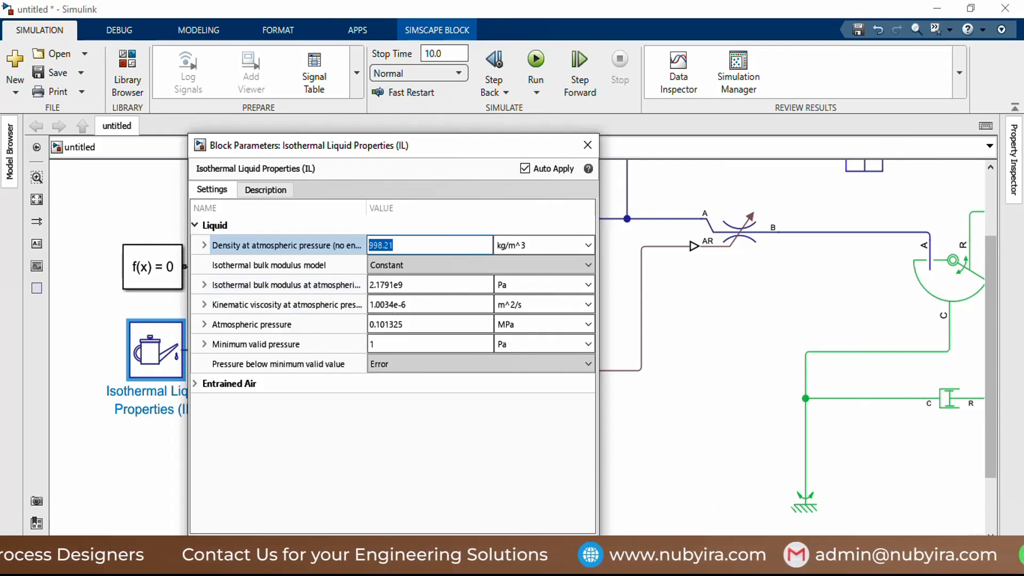
mouse_move(530, 563)
click(334, 505)
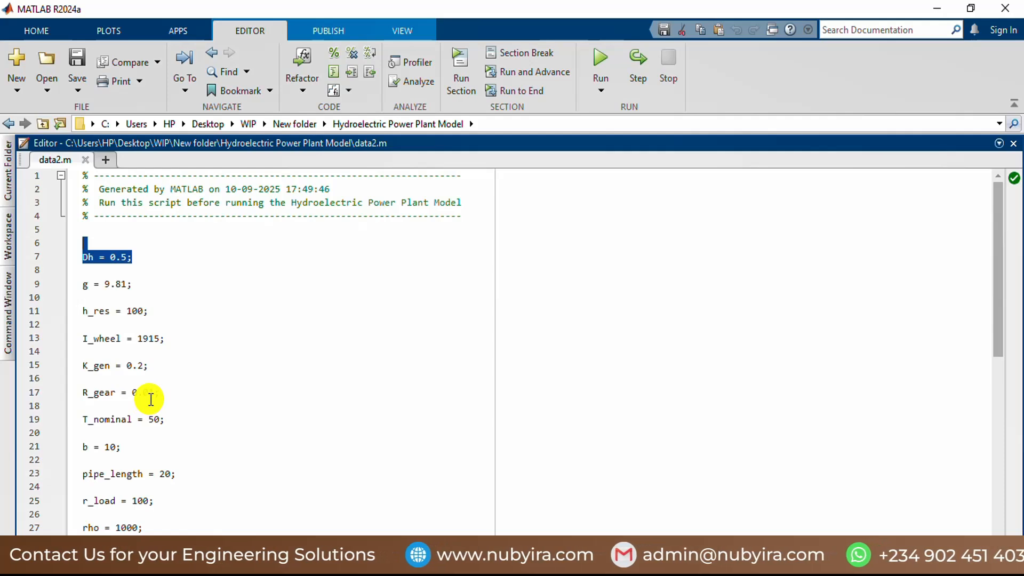
scroll(133, 347, down, 6)
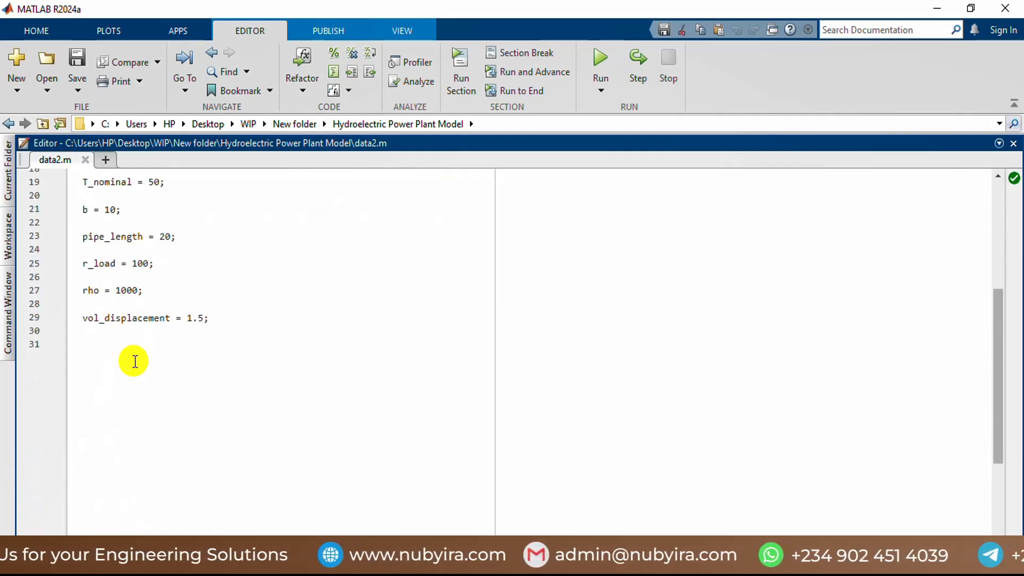
scroll(134, 361, up, 2)
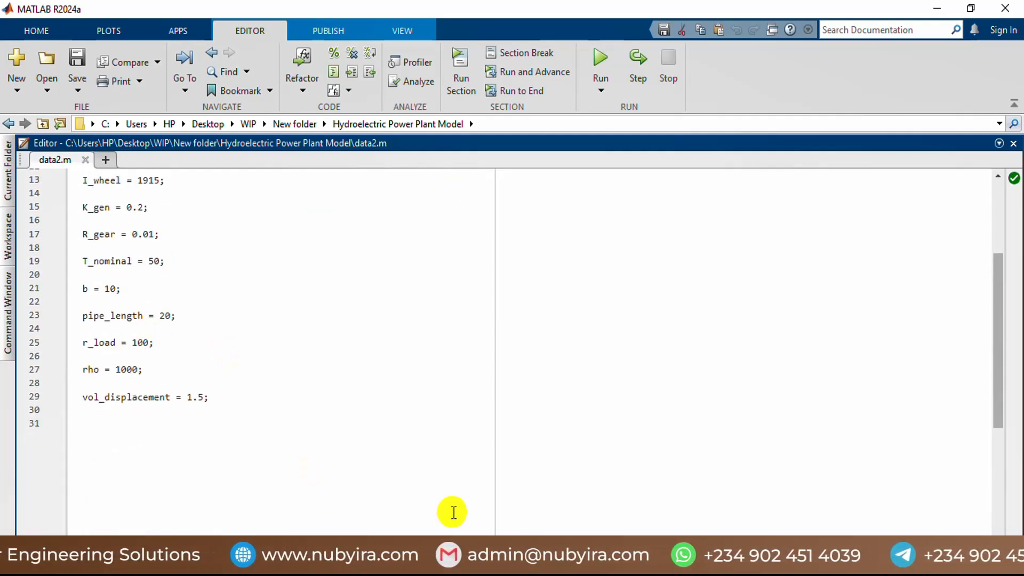
mouse_move(647, 523)
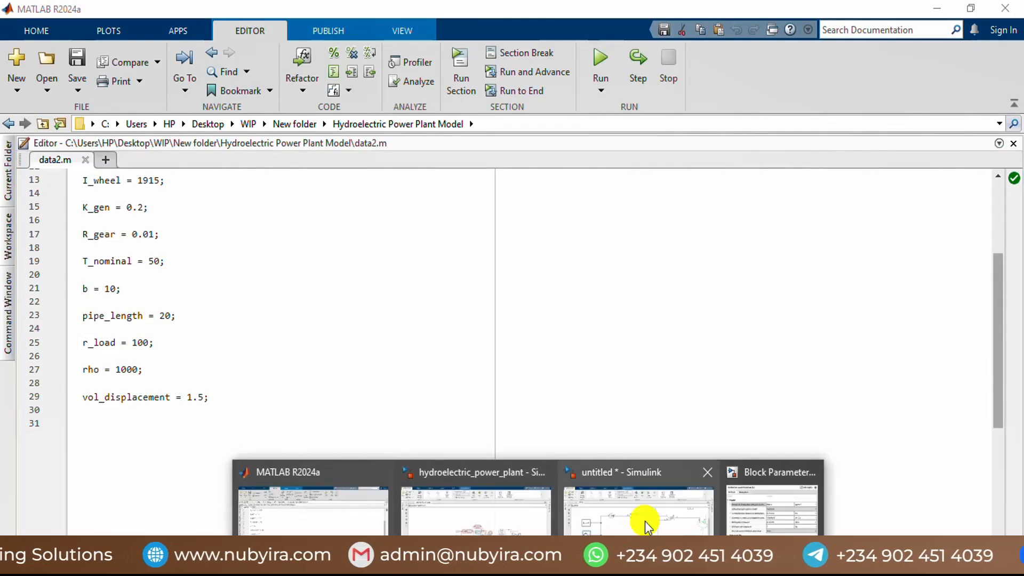
click(742, 521)
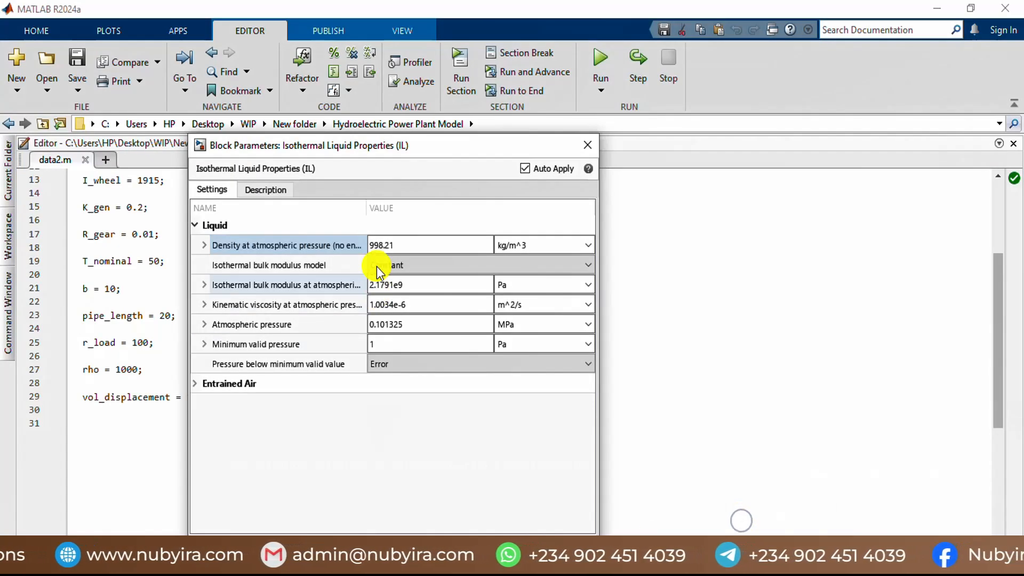
Step: Set the liquid's density at atmospheric pressure to the workspace variable rho in kg/m^3
click(403, 245)
text(r)
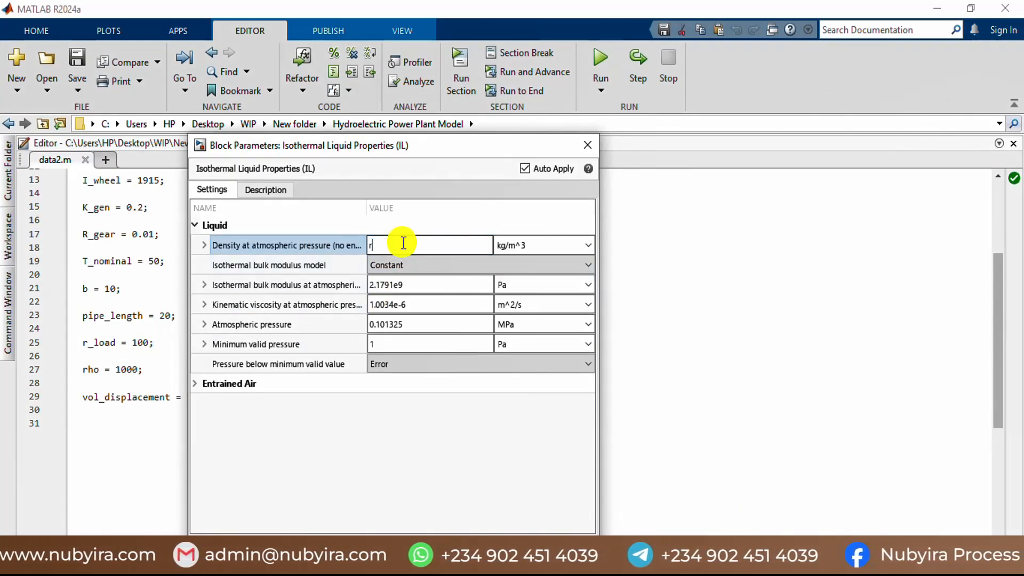
text(ho)
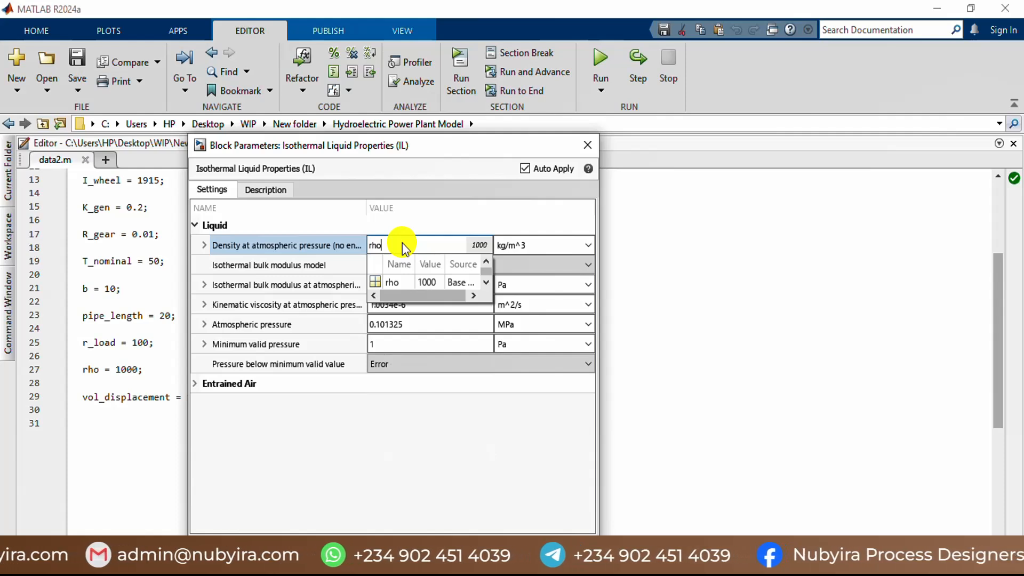
click(408, 283)
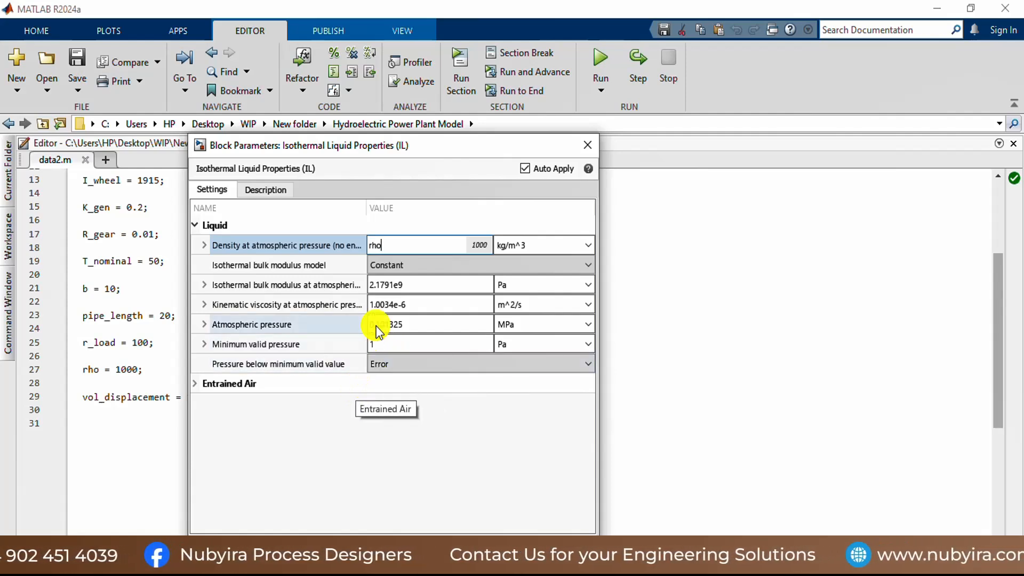
Step: Check the Entrained Air settings, close the block's parameters, and switch back to the untitled Simulink model
click(197, 383)
click(197, 383)
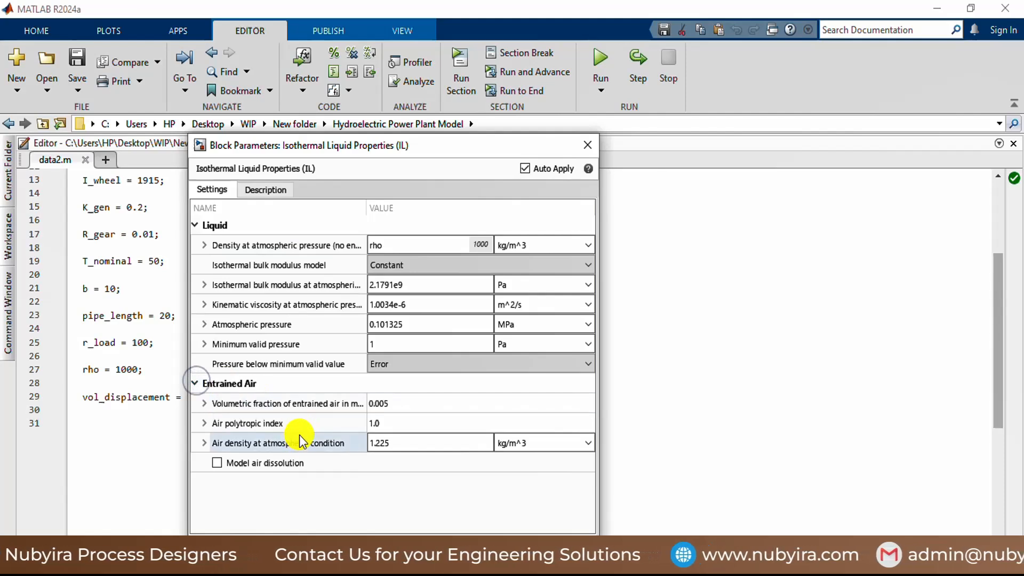
click(581, 151)
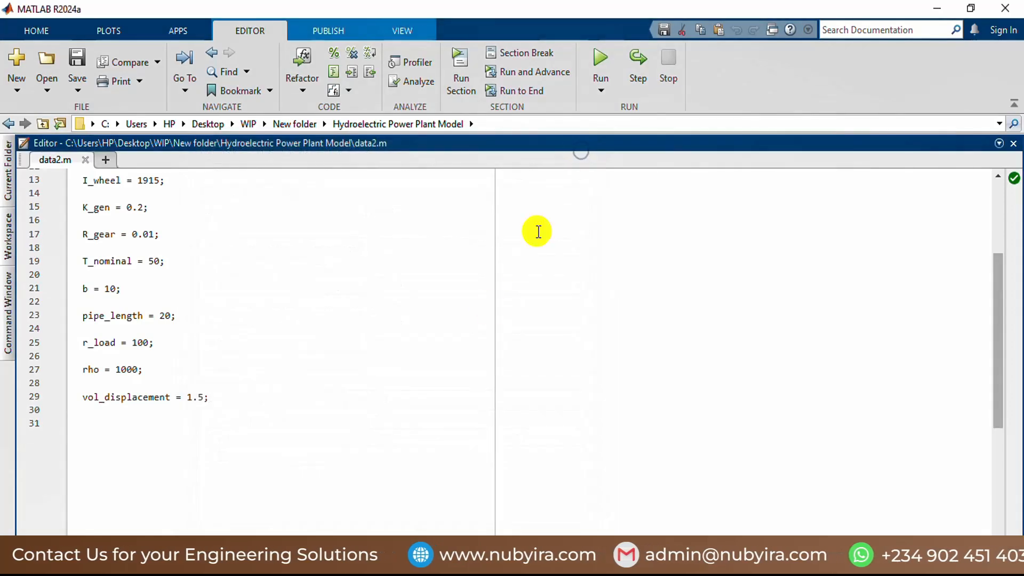
mouse_move(533, 565)
click(662, 523)
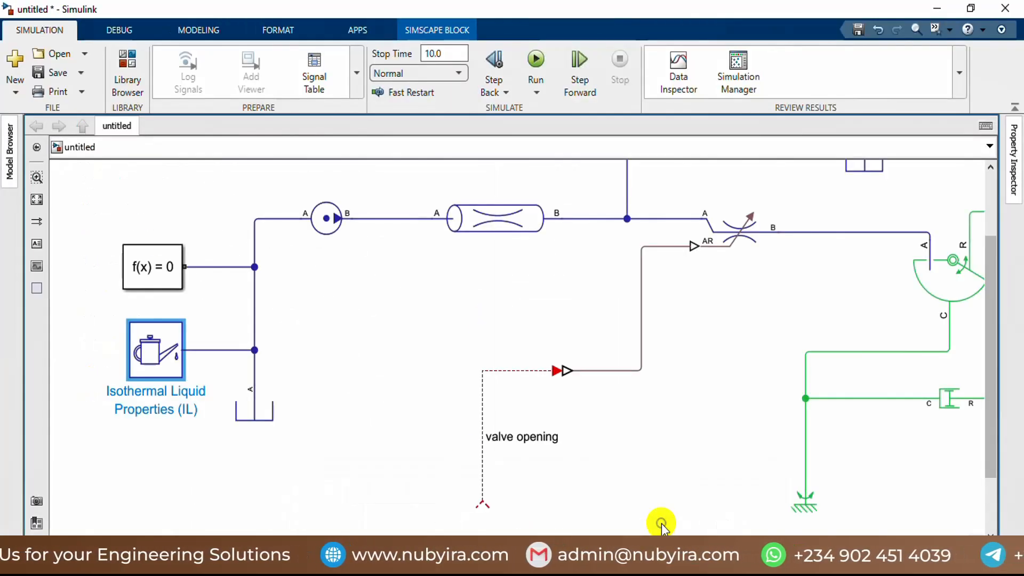
Step: Set the pressure differential of the Pressure Source (IL) block to the expression rho*g*h_res
click(334, 222)
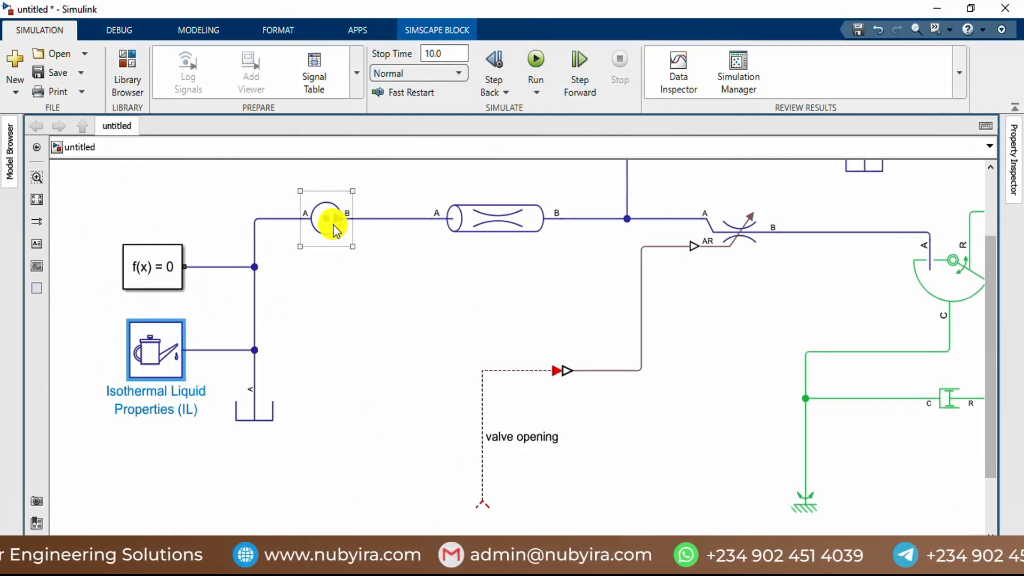
double_click(332, 224)
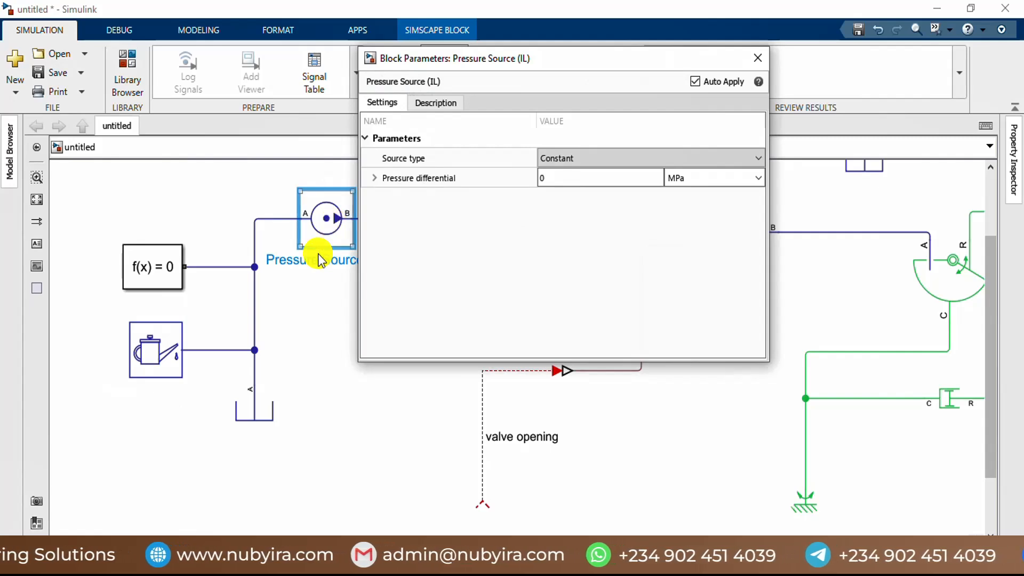
click(548, 179)
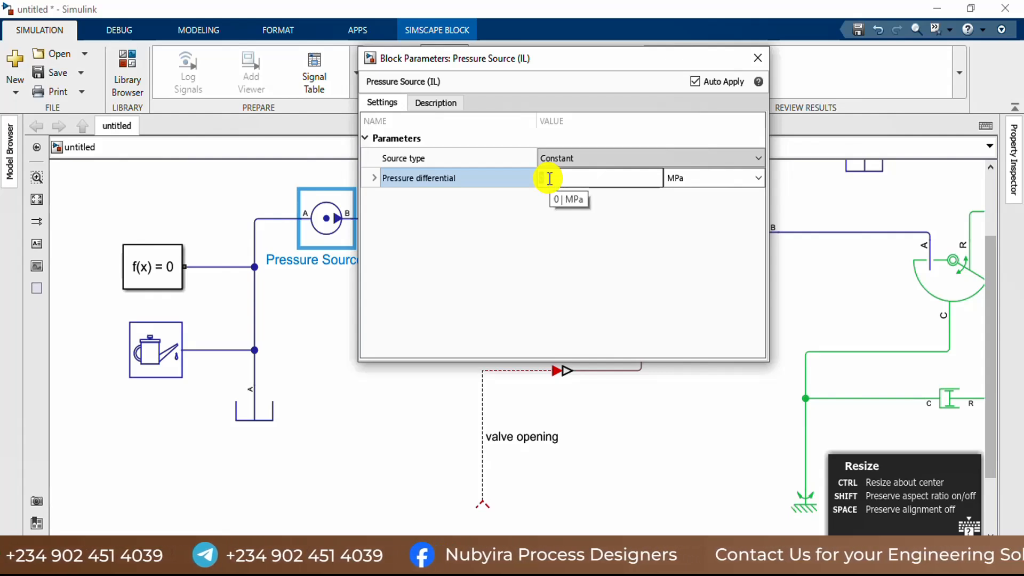
text(rh)
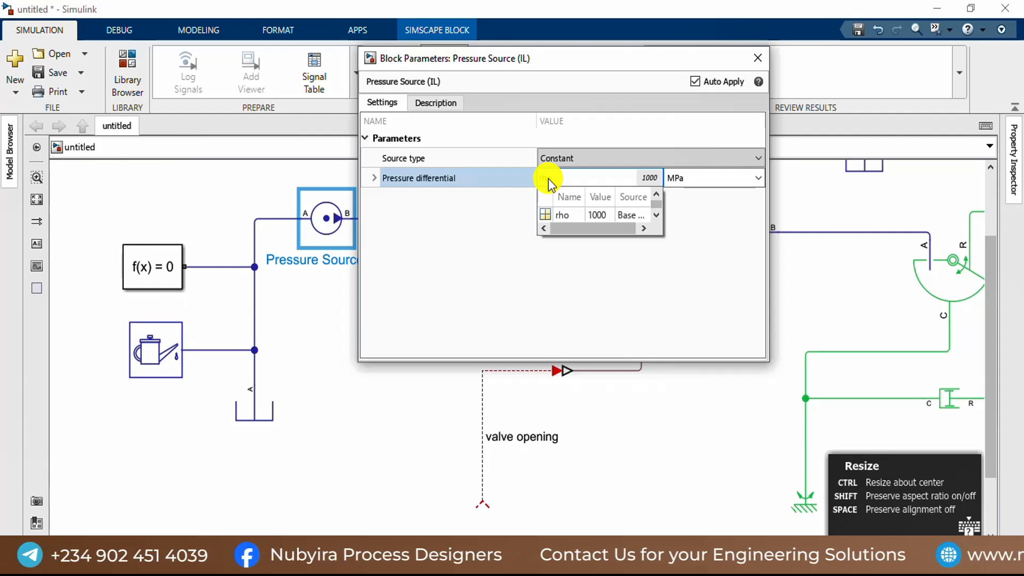
text(o*g)
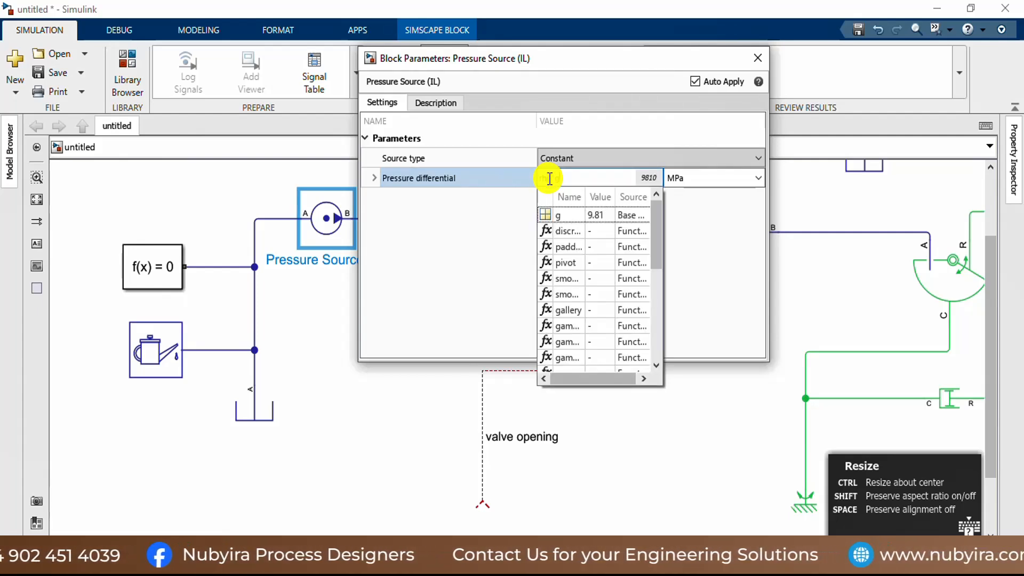
text(*h)
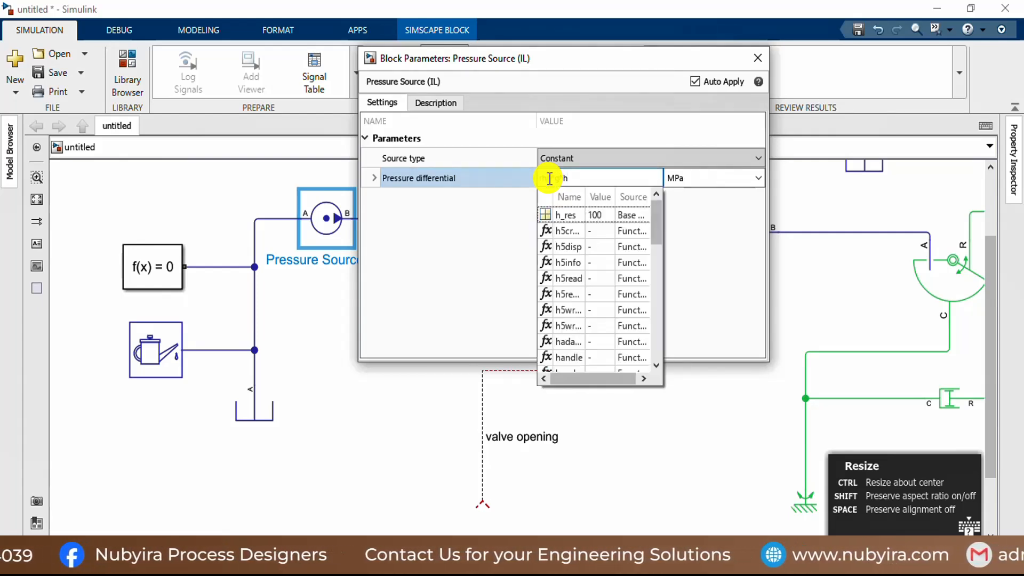
click(565, 216)
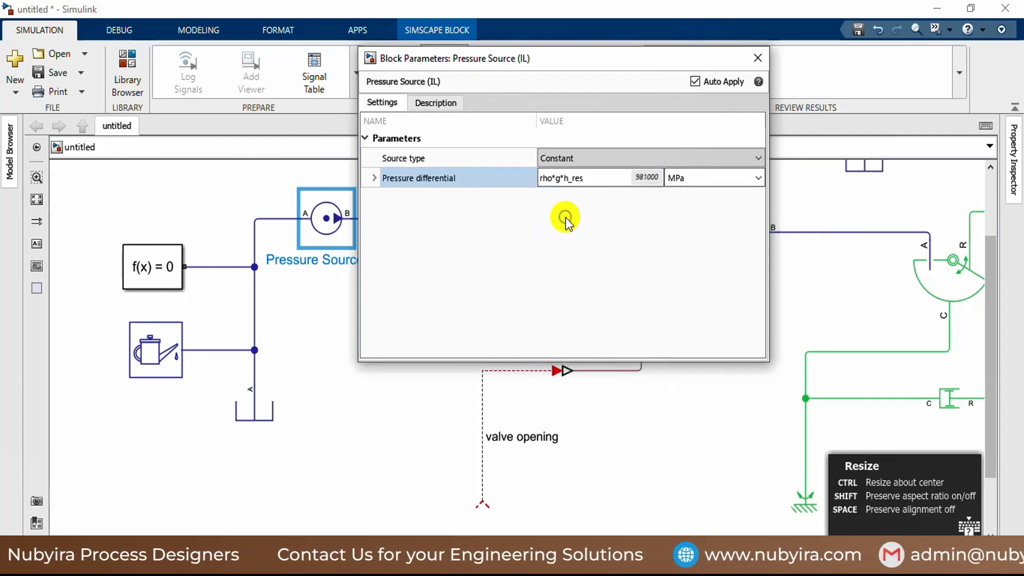
Step: Set the pressure differential's unit to Pa, close the source's parameters, and recheck the Isothermal Liquid Properties (IL) parameters
click(699, 178)
click(757, 178)
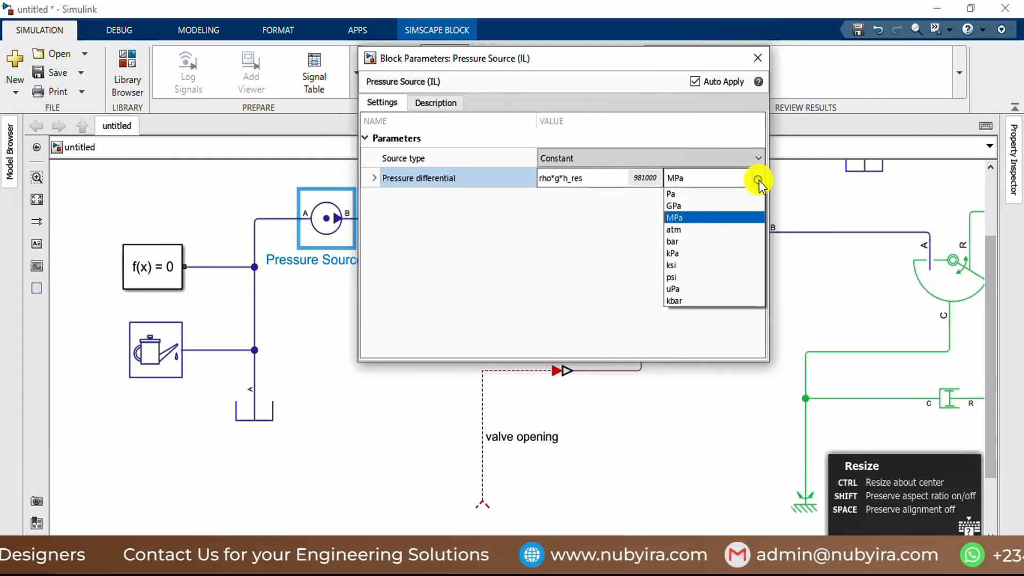
click(721, 198)
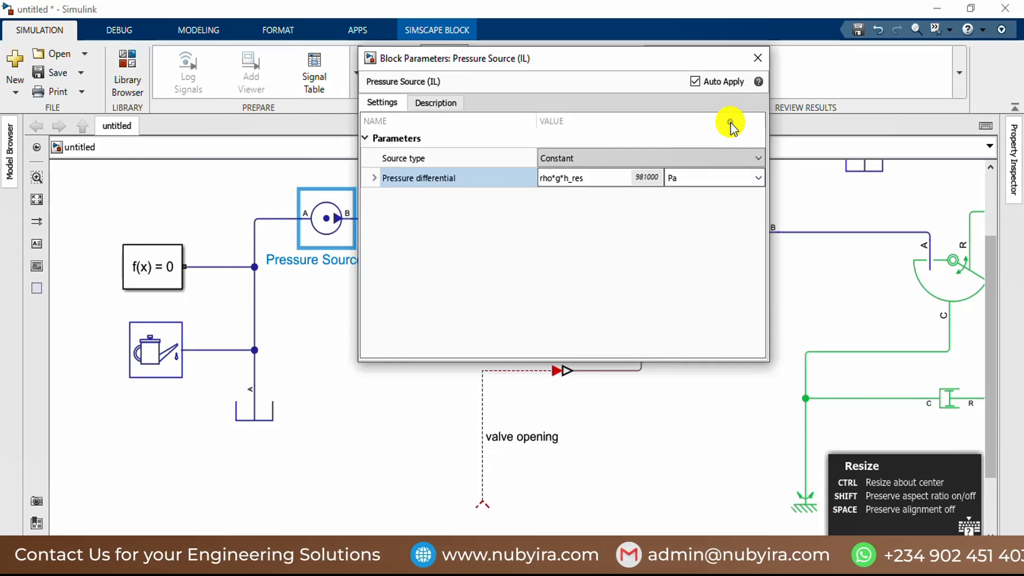
click(757, 60)
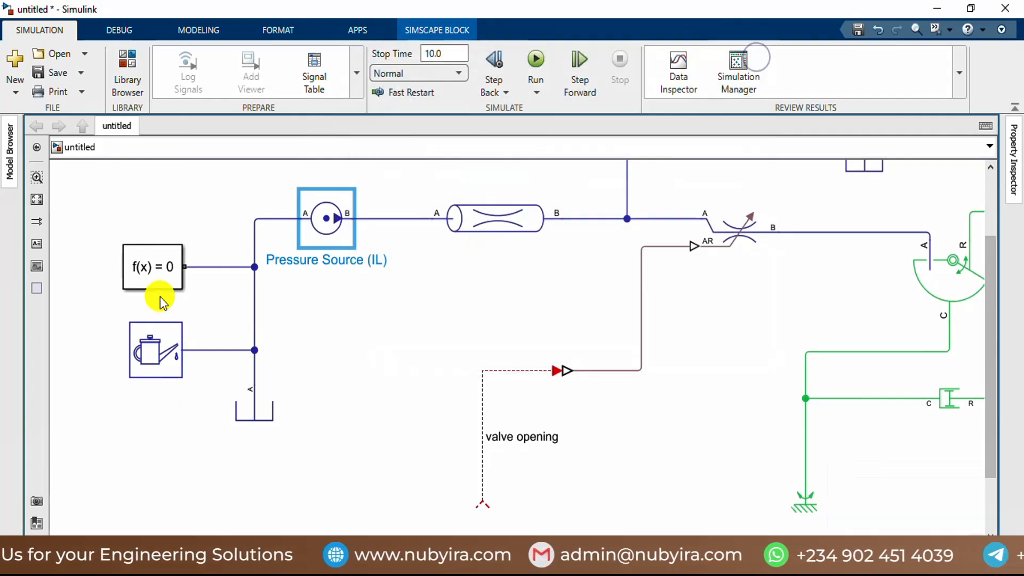
double_click(160, 353)
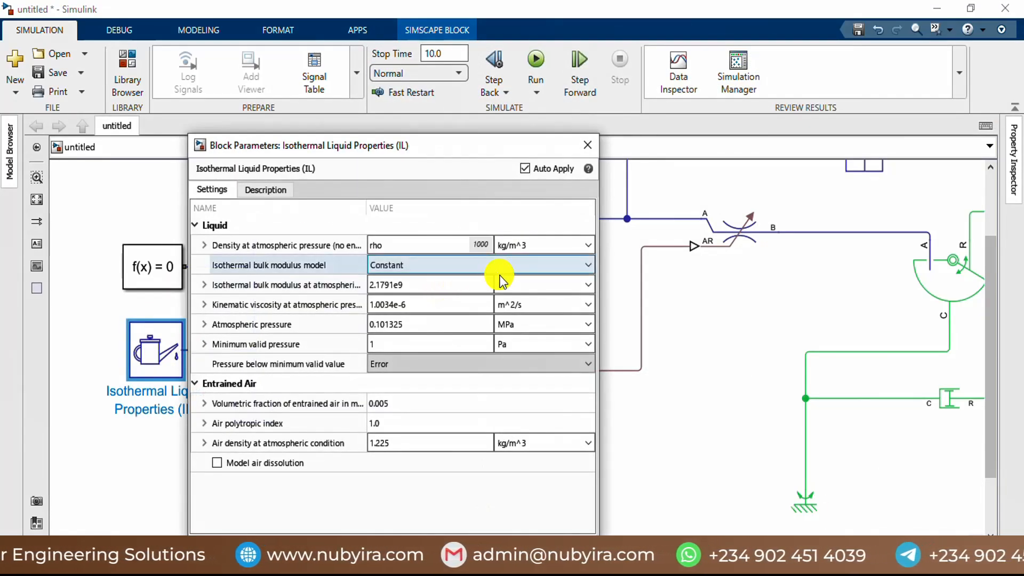
click(581, 149)
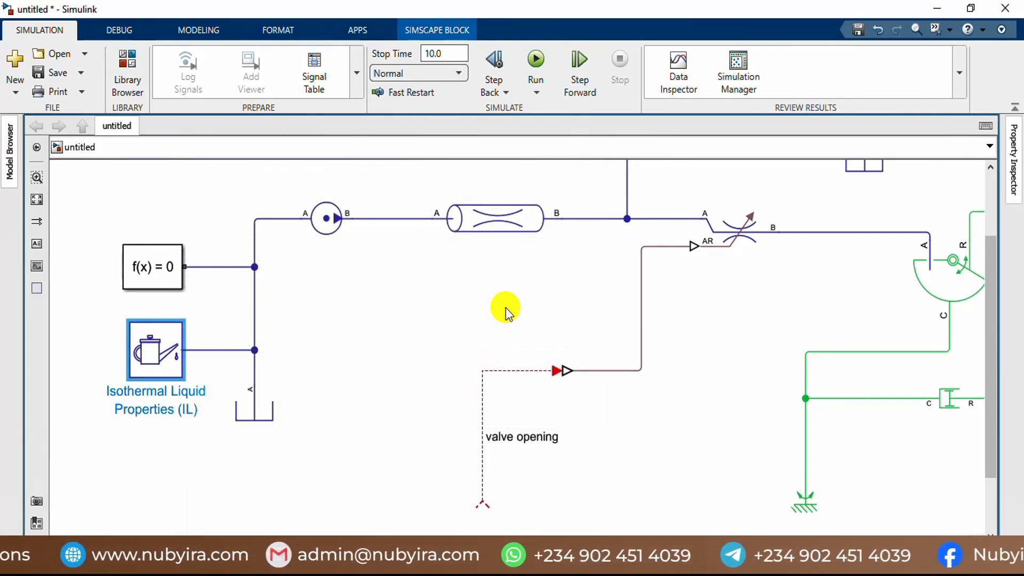
Step: Open the Pipe (IL) block's parameters and set its pipe length to the workspace variable pipe_length
double_click(498, 217)
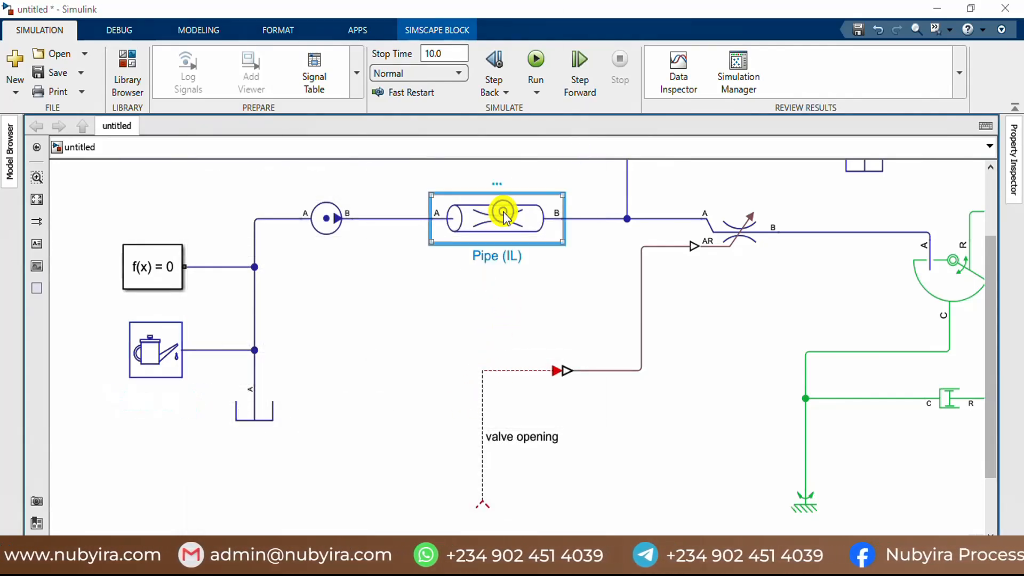
click(791, 110)
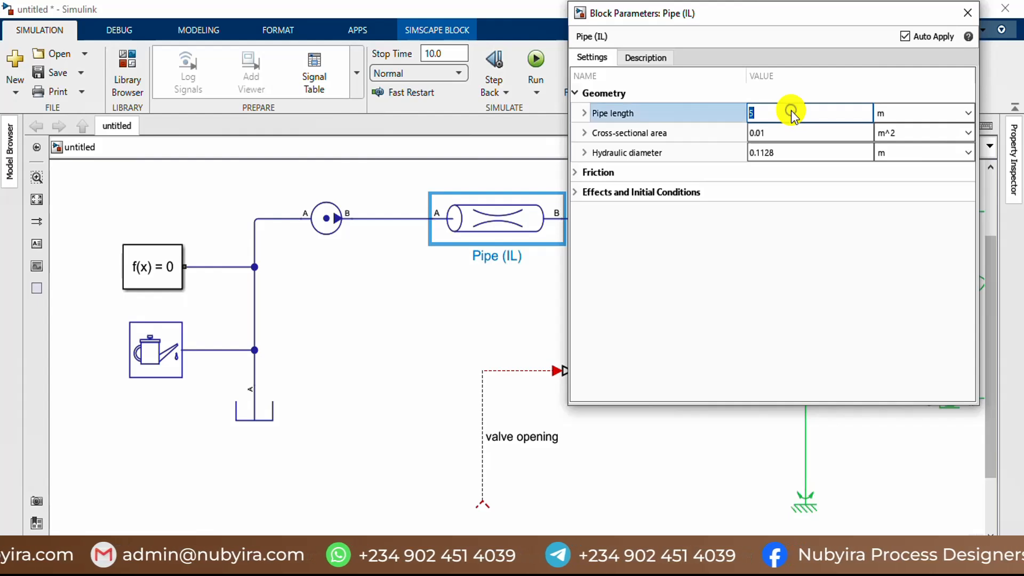
text(pipe)
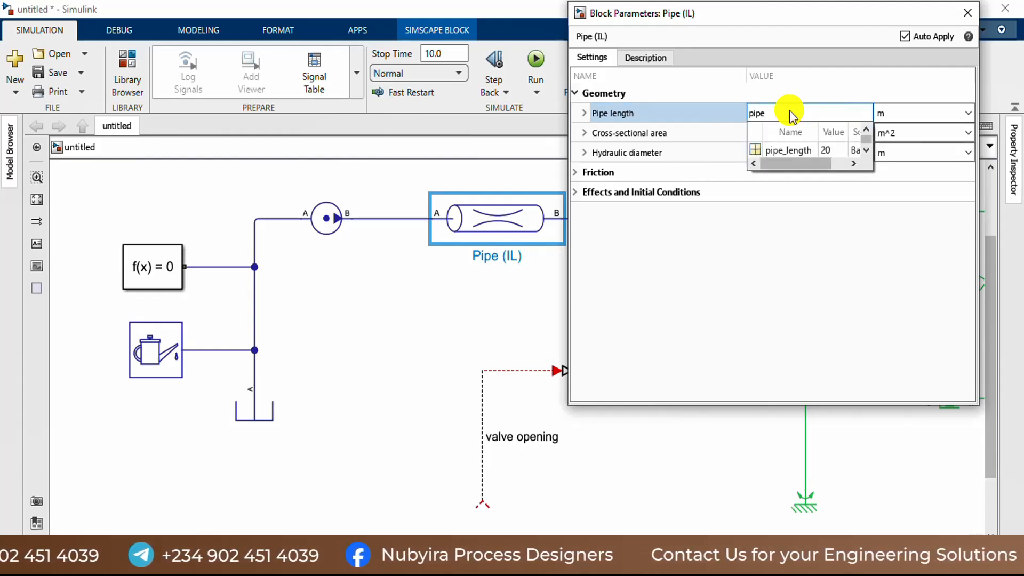
click(794, 150)
double_click(805, 153)
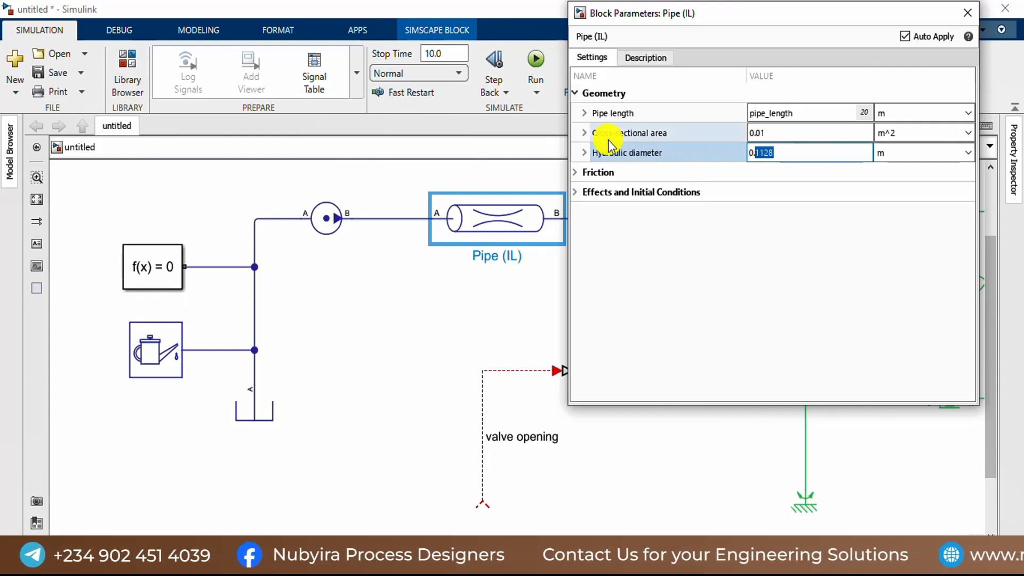
Step: Set the cross-sectional area of Pipe (IL) to the expression pi*Dh^2/4 in m^2
click(769, 130)
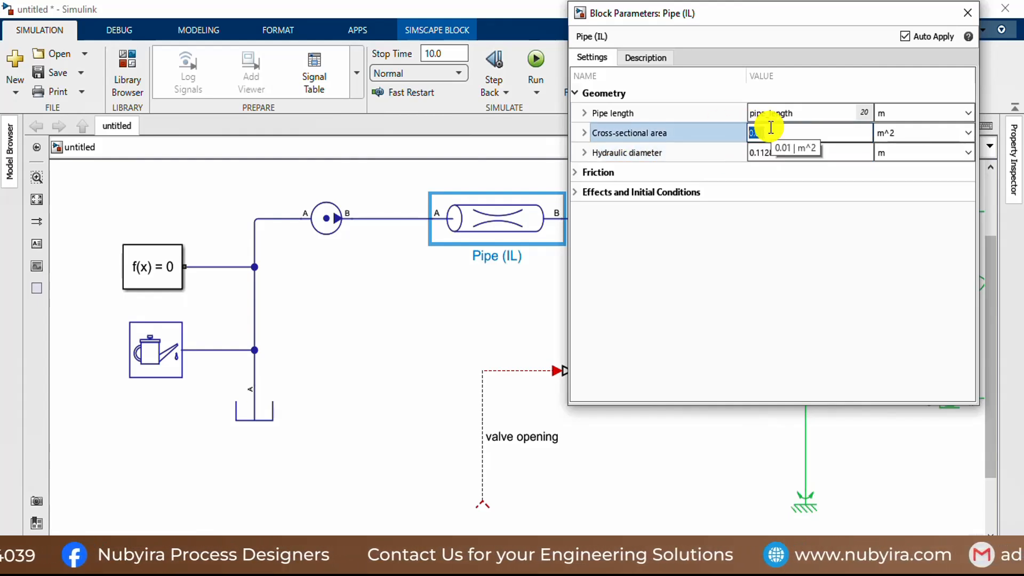
text(pi)
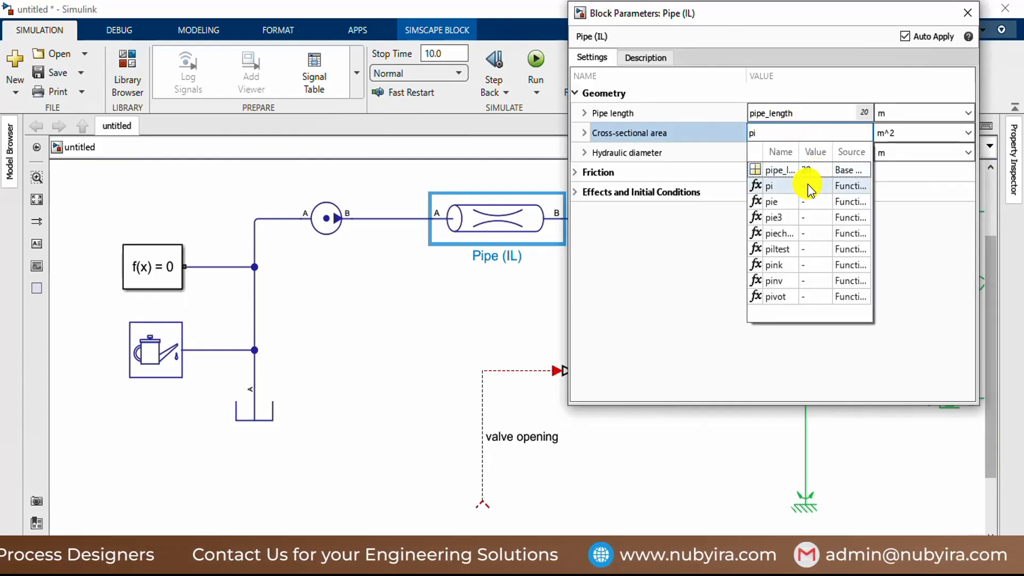
click(782, 188)
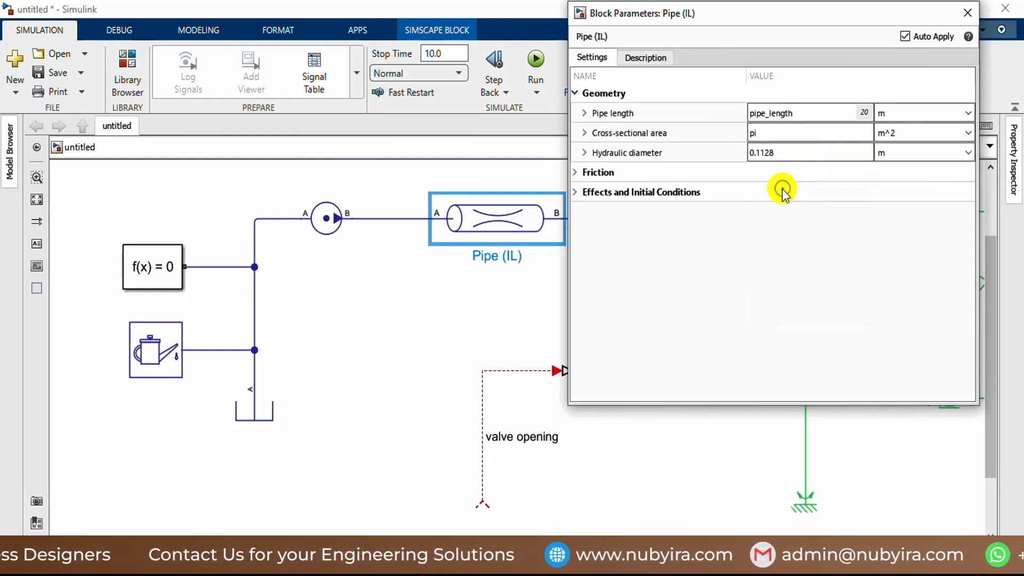
click(770, 135)
click(771, 136)
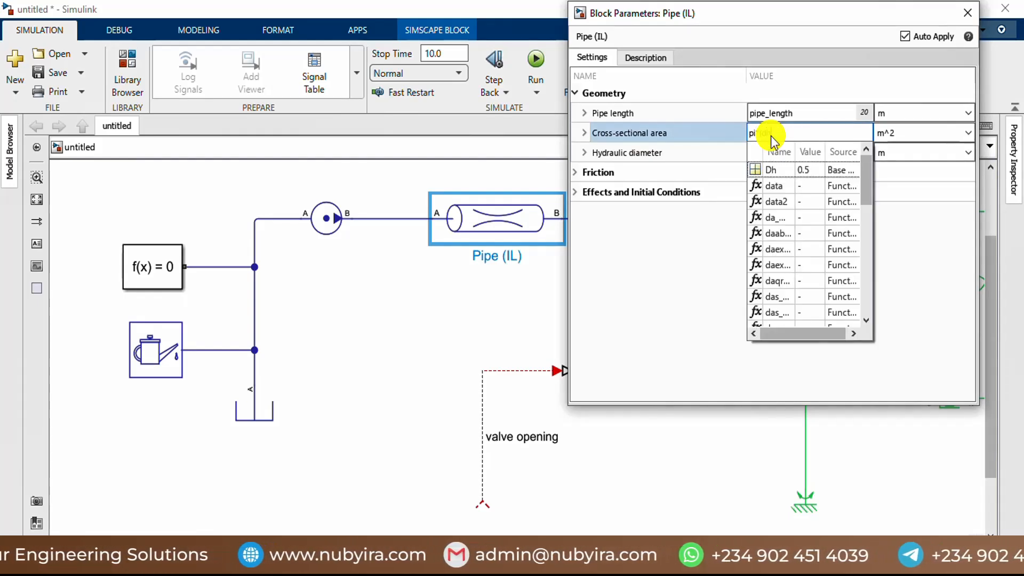
text(h)
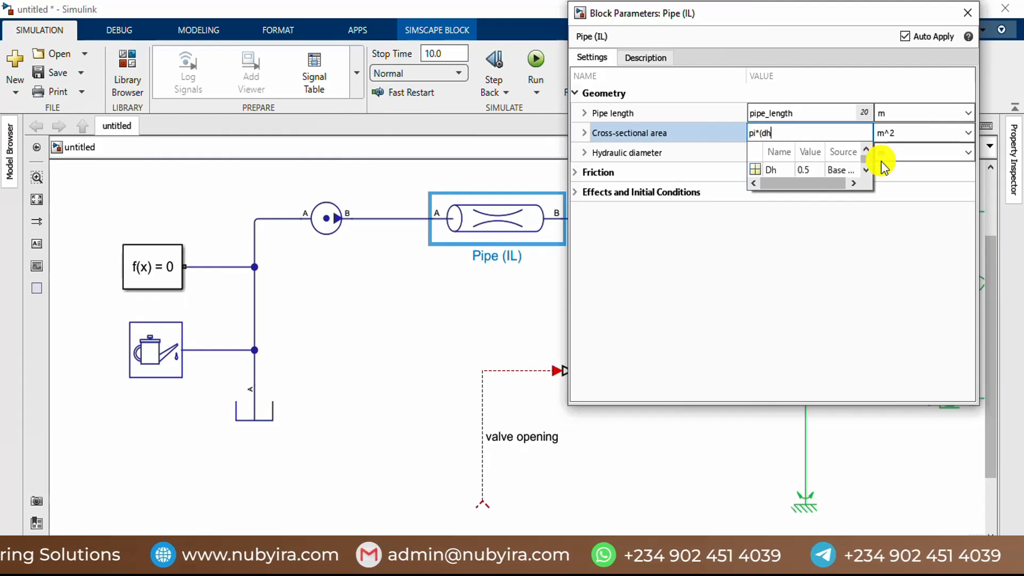
click(760, 168)
click(777, 139)
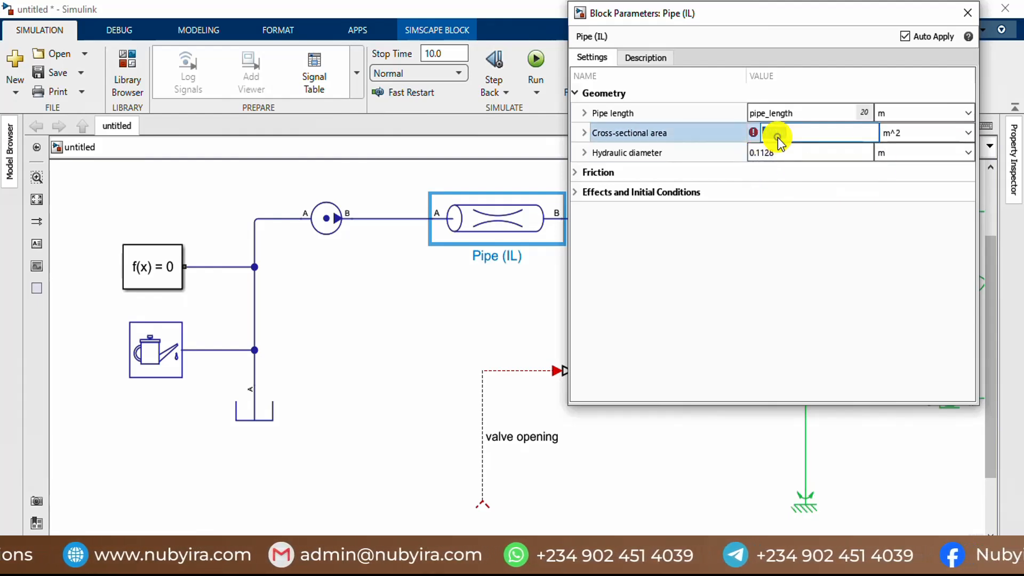
click(802, 132)
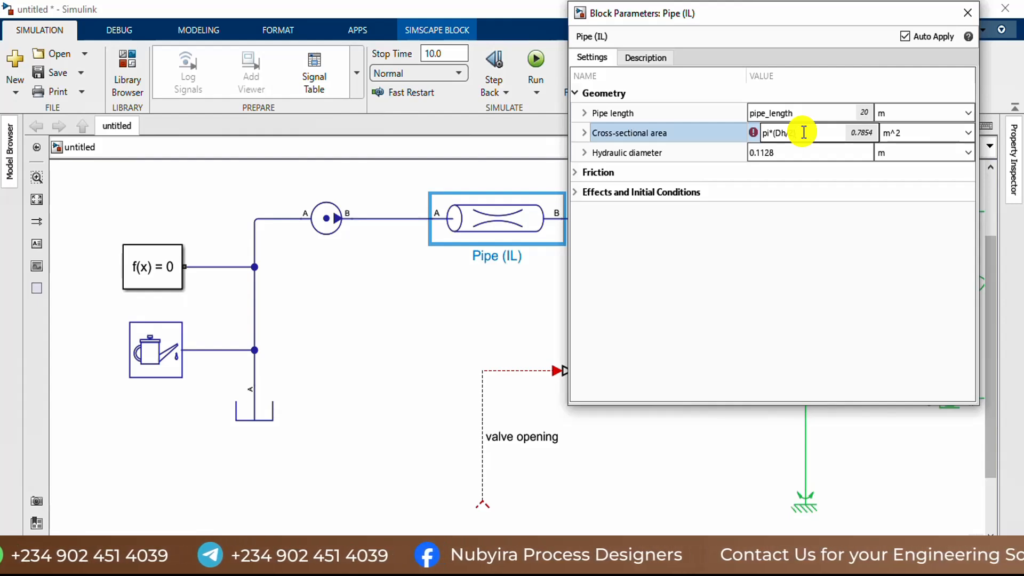
click(804, 132)
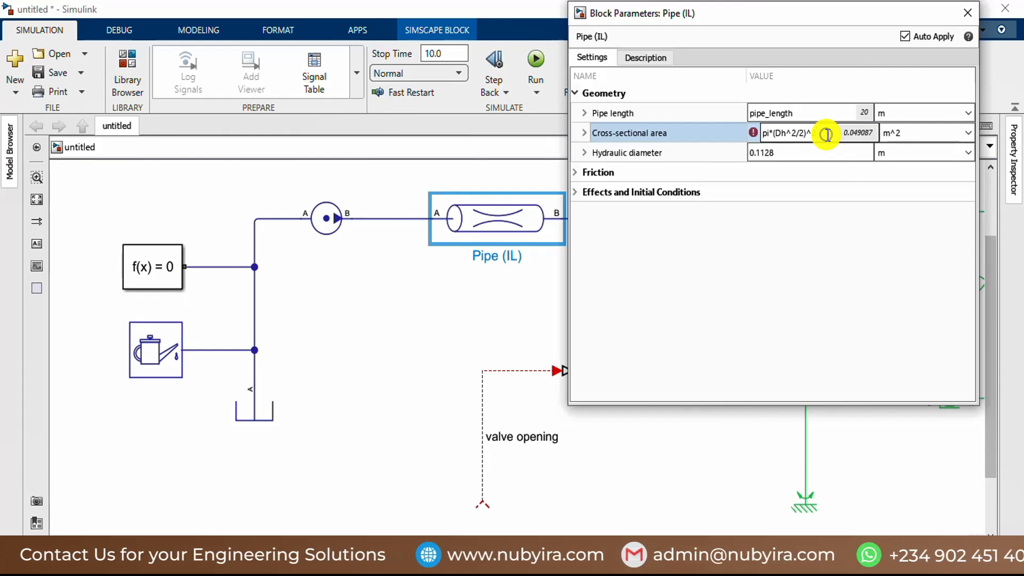
key(BackSpace)
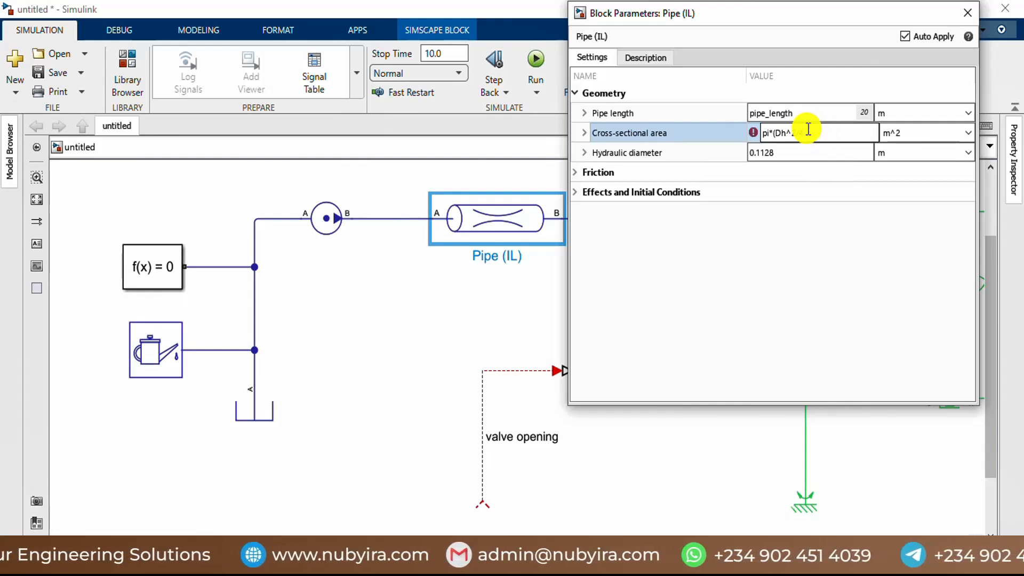
click(776, 133)
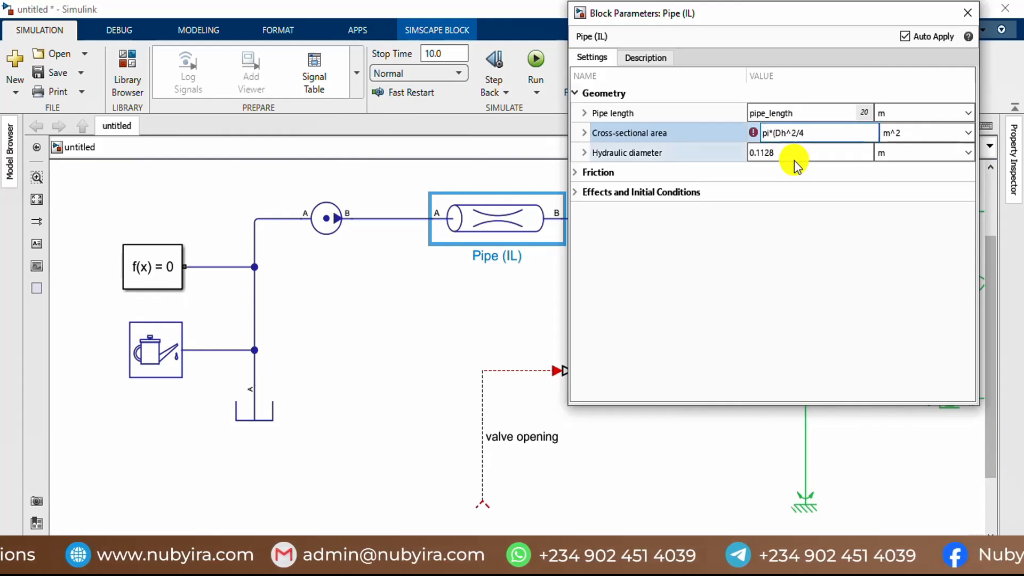
key(BackSpace)
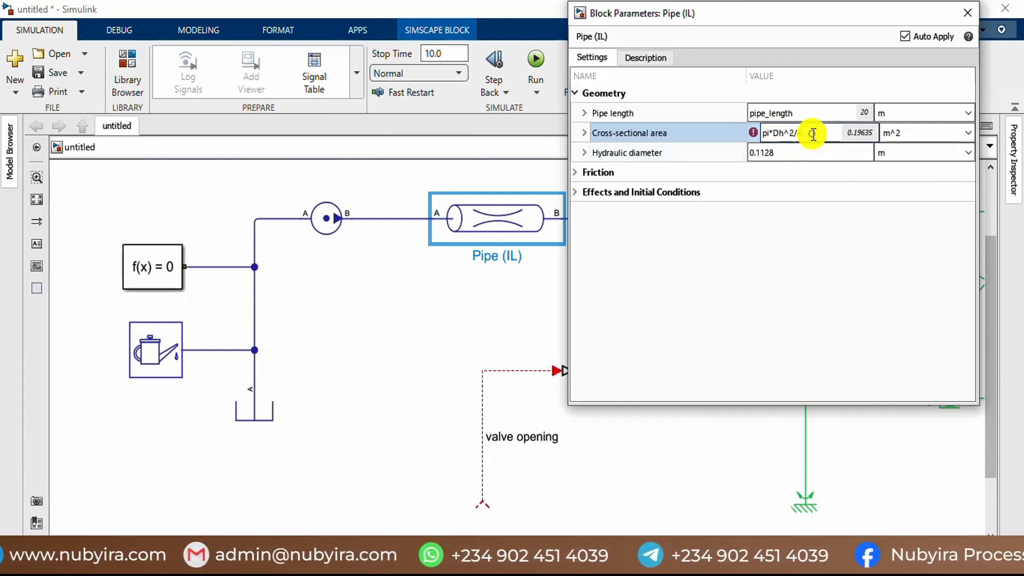
Step: Set the hydraulic diameter of Pipe (IL) to Dh and copy the cross-sectional area expression
click(786, 152)
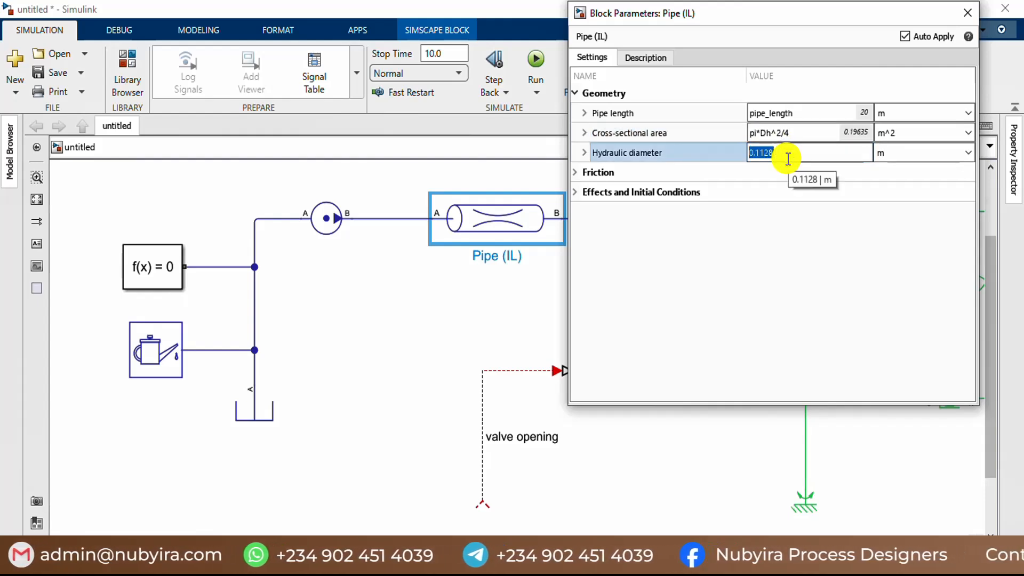
text(Dh)
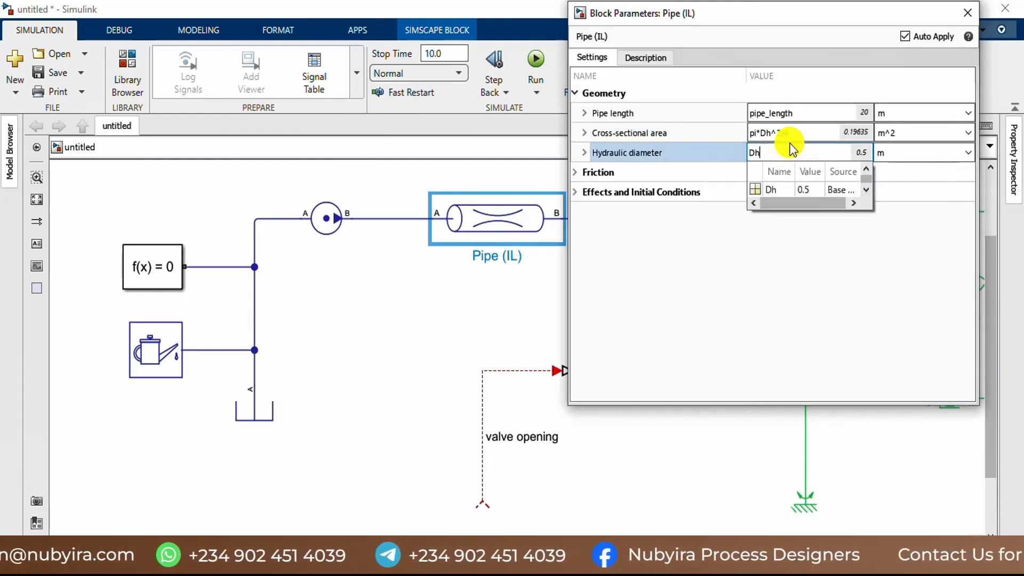
click(803, 134)
right_click(803, 134)
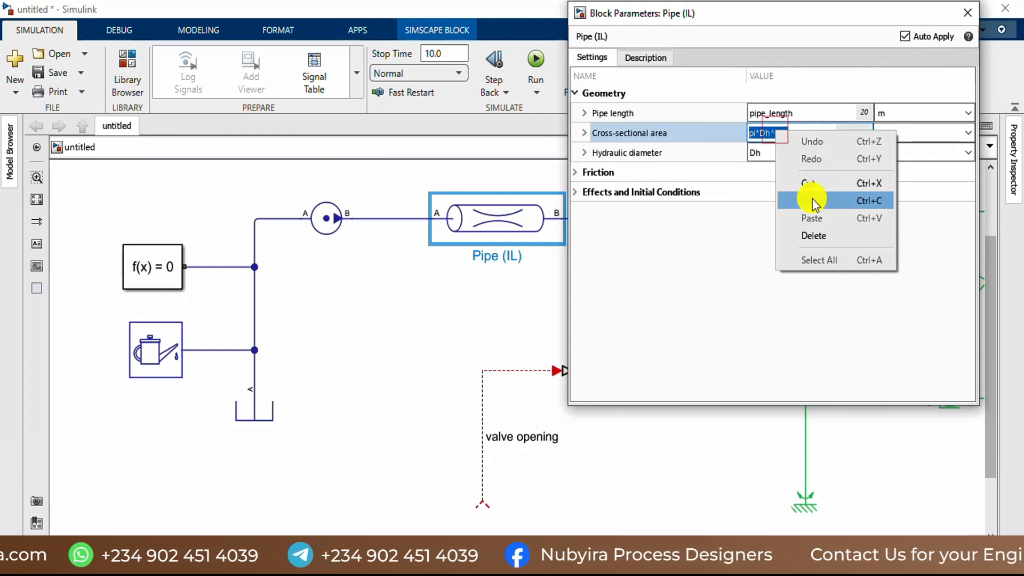
click(811, 198)
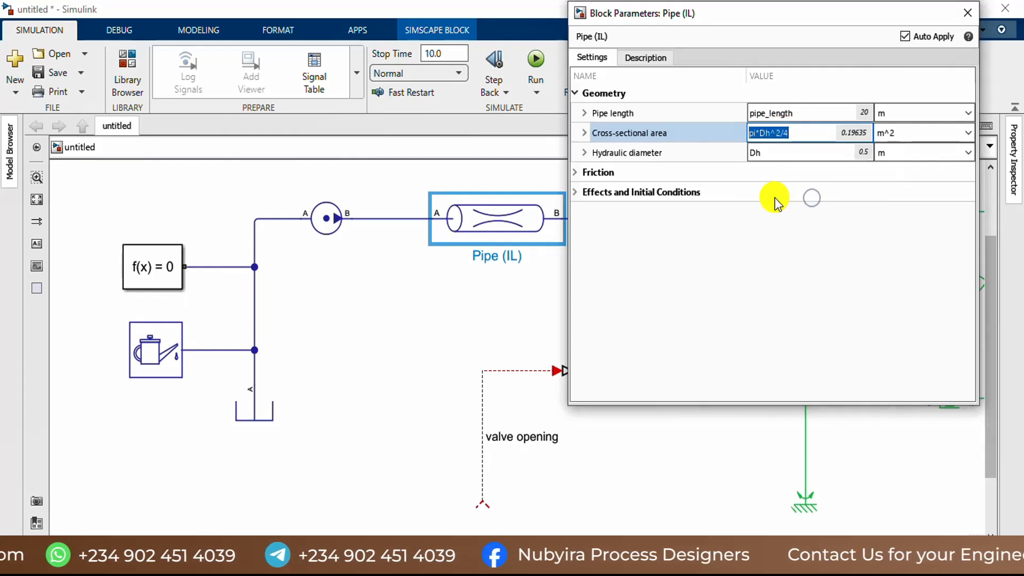
Step: Check the Friction settings of Pipe (IL), collapse them, and close the block's parameters
click(575, 174)
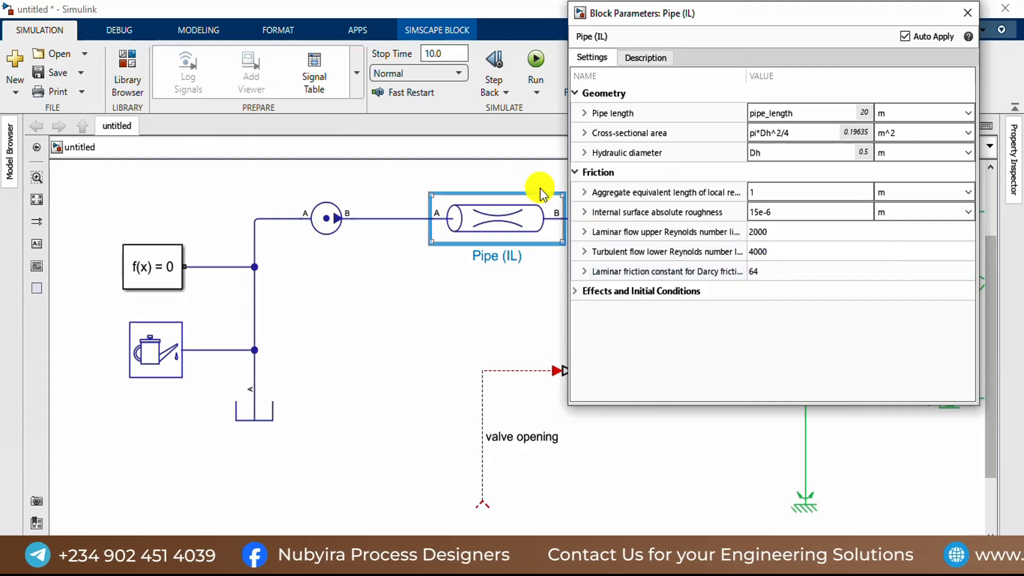
click(576, 177)
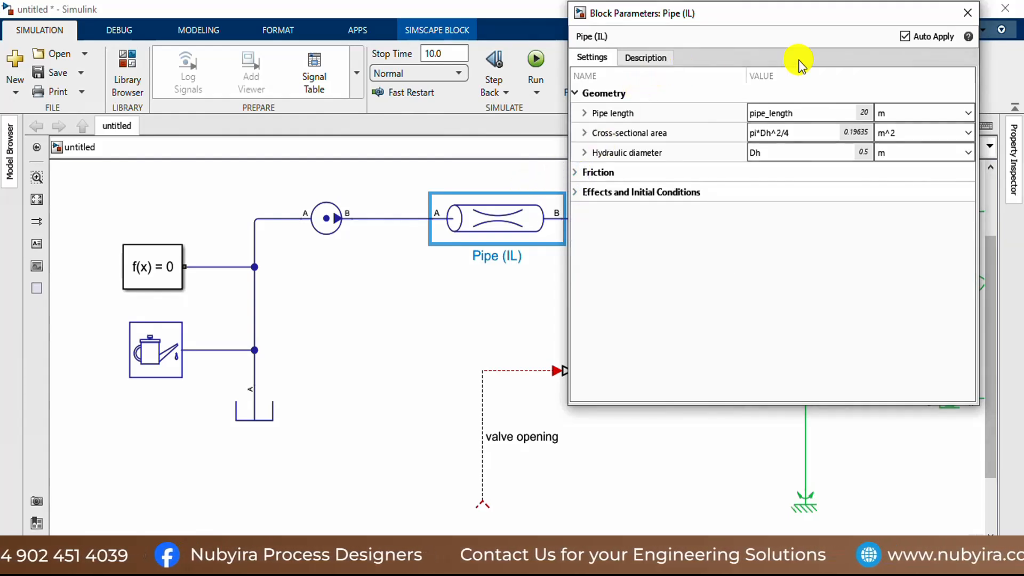
click(961, 15)
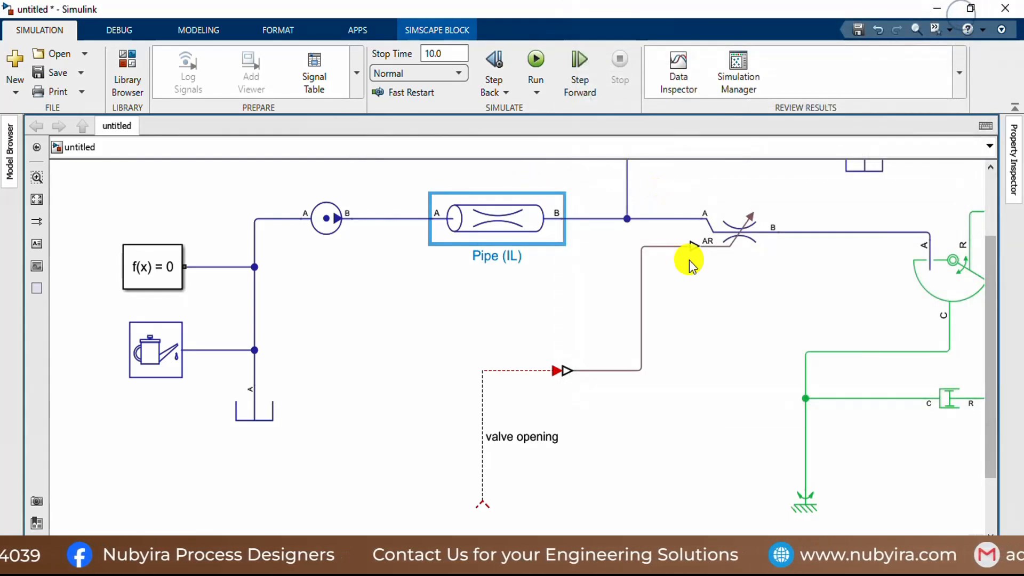
Step: Open Pipe (IL)1's parameters and set its pipe length to pipe_length and cross-sectional area to pi*Dh^2/4 in m^2
scroll(688, 260, down, 2)
click(705, 184)
double_click(705, 184)
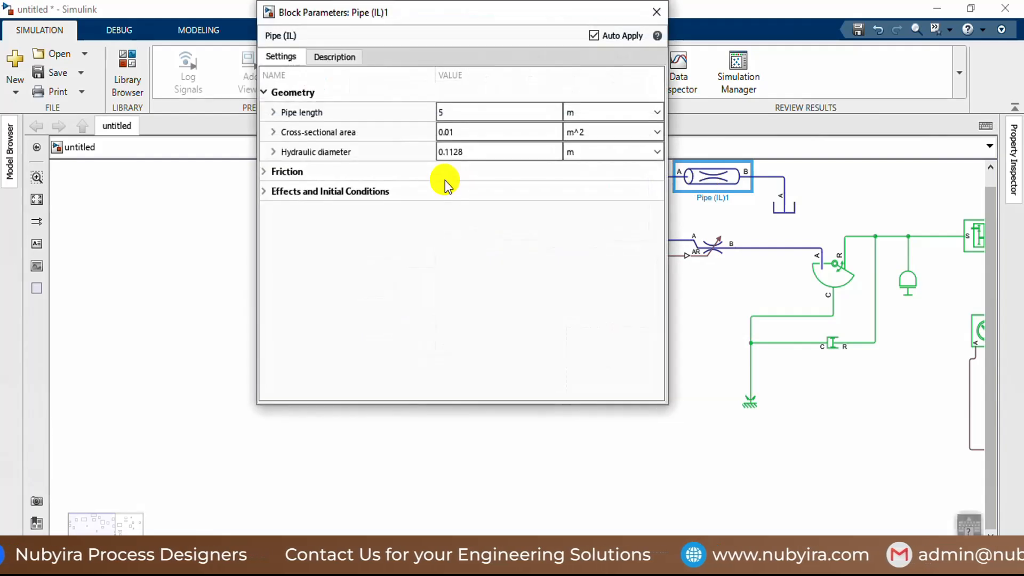
double_click(453, 113)
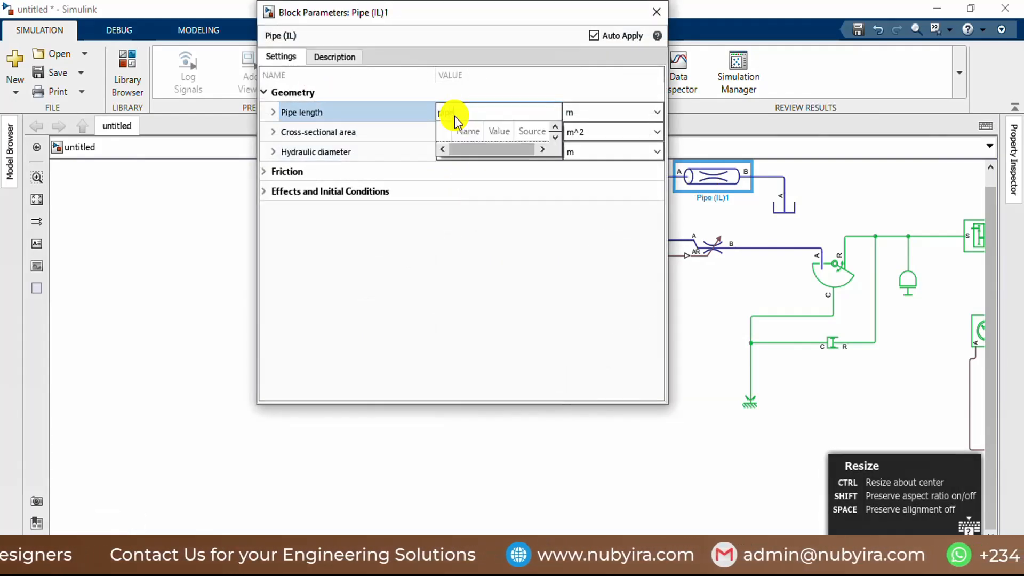
double_click(464, 152)
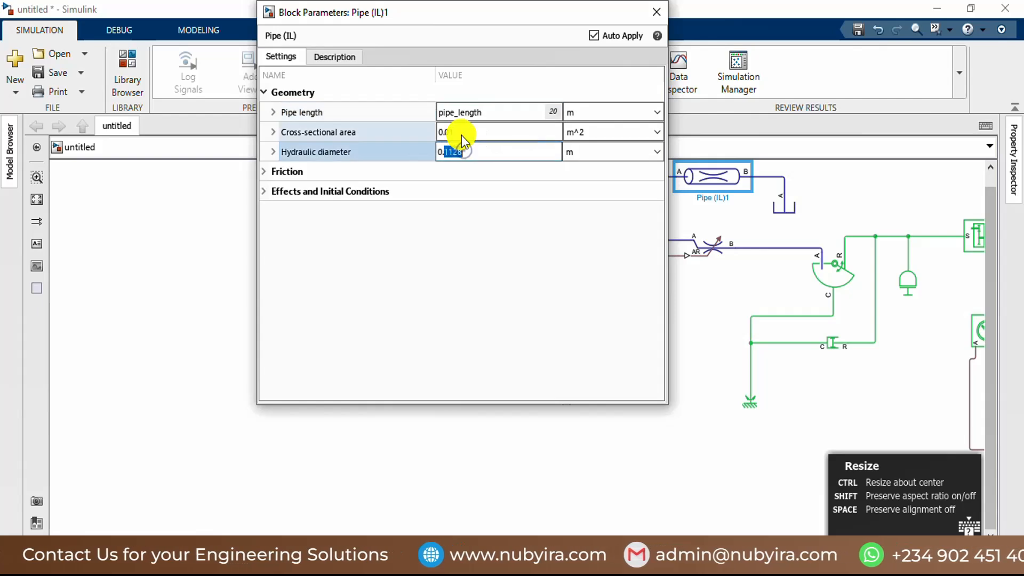
double_click(460, 133)
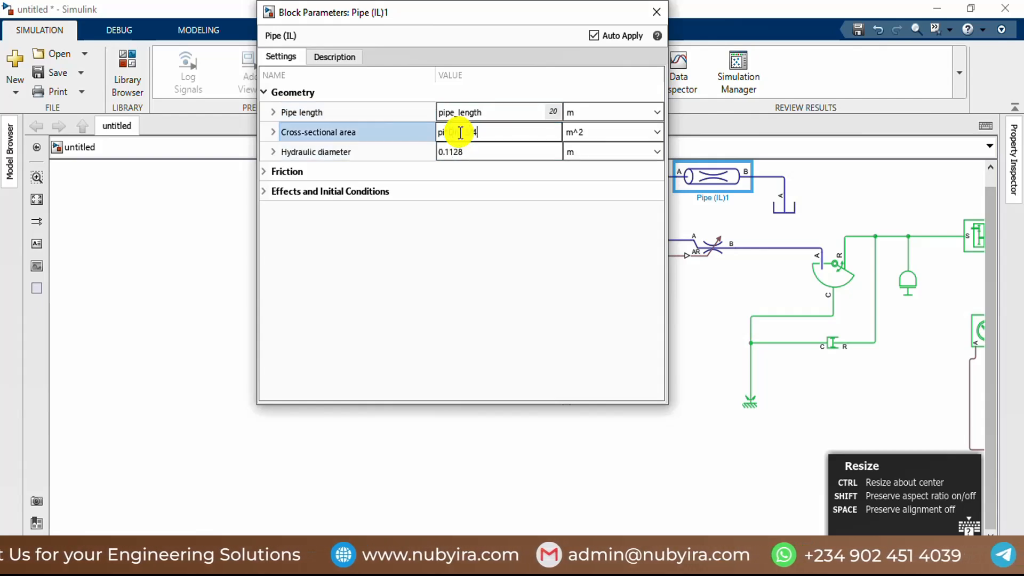
Step: Set the hydraulic diameter of Pipe (IL)1 to Dh in m and close the block's parameters
double_click(464, 152)
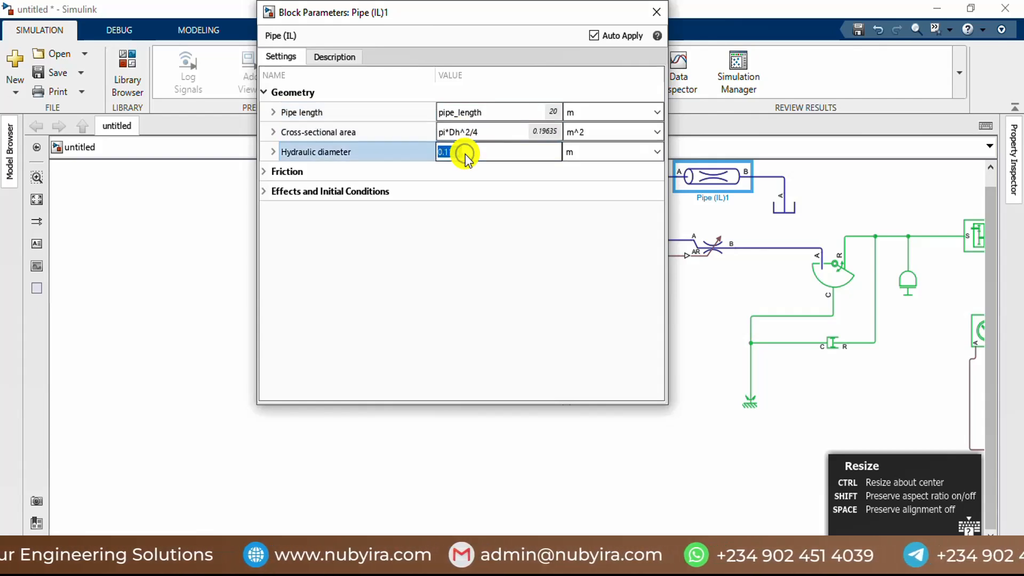
text(D)
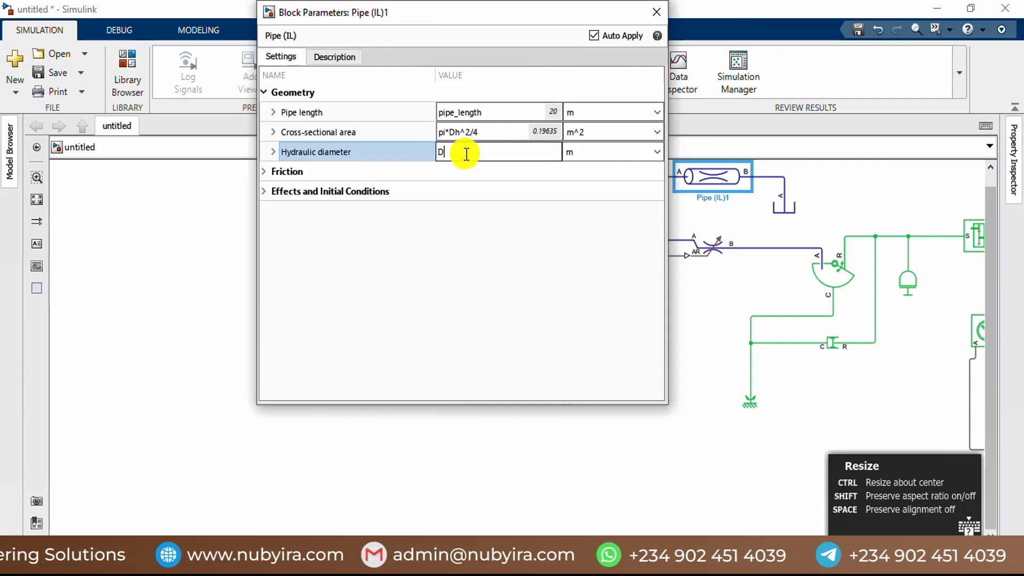
text(h)
click(467, 186)
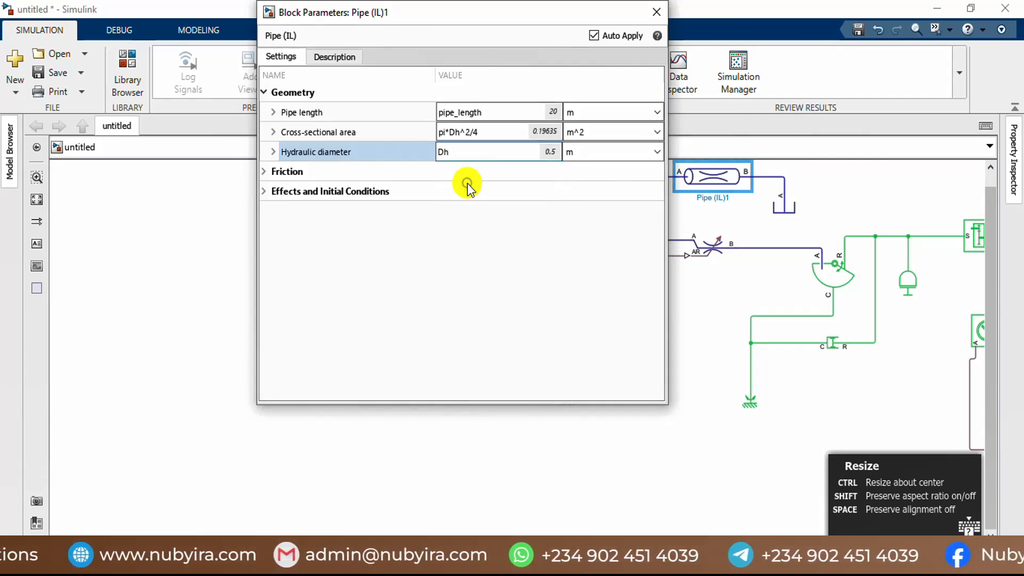
click(654, 12)
Step: Check the geometry parameters of the Pipe (IL) block feeding the junction and close them
click(572, 240)
double_click(572, 240)
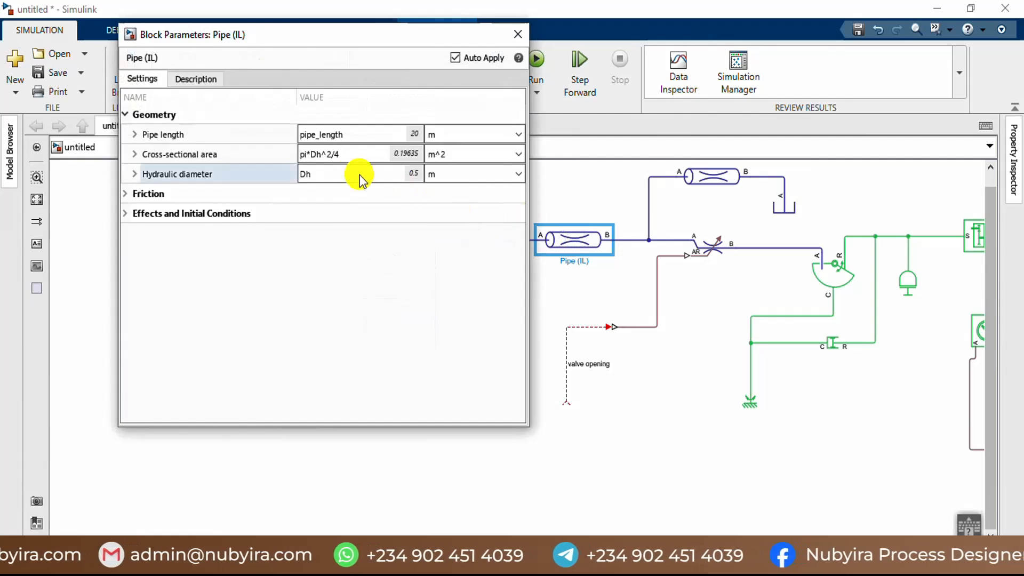
click(517, 34)
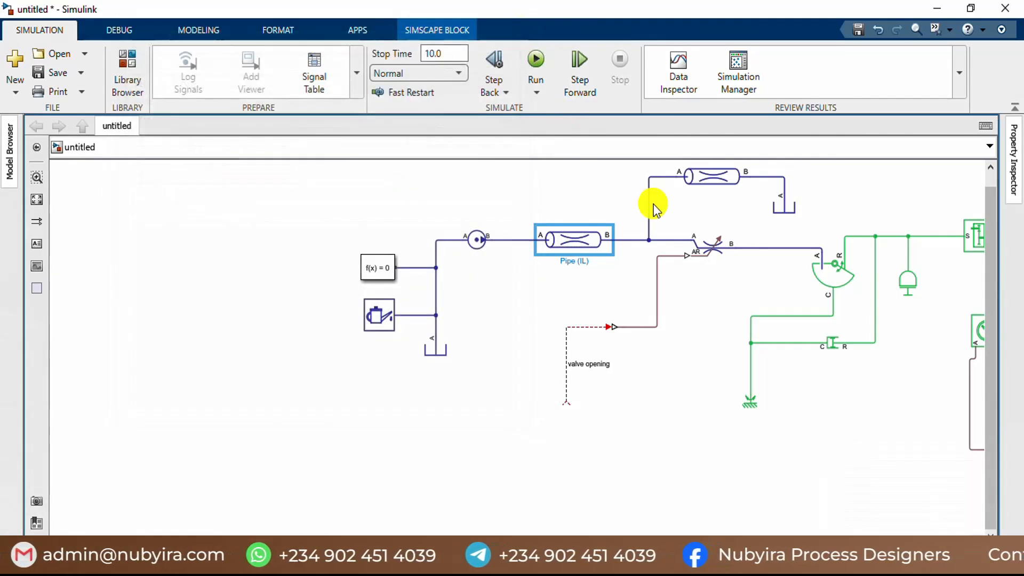
Step: Open the Local Restriction (IL) block's parameters and set its maximum restriction area to 1 m^2
double_click(716, 260)
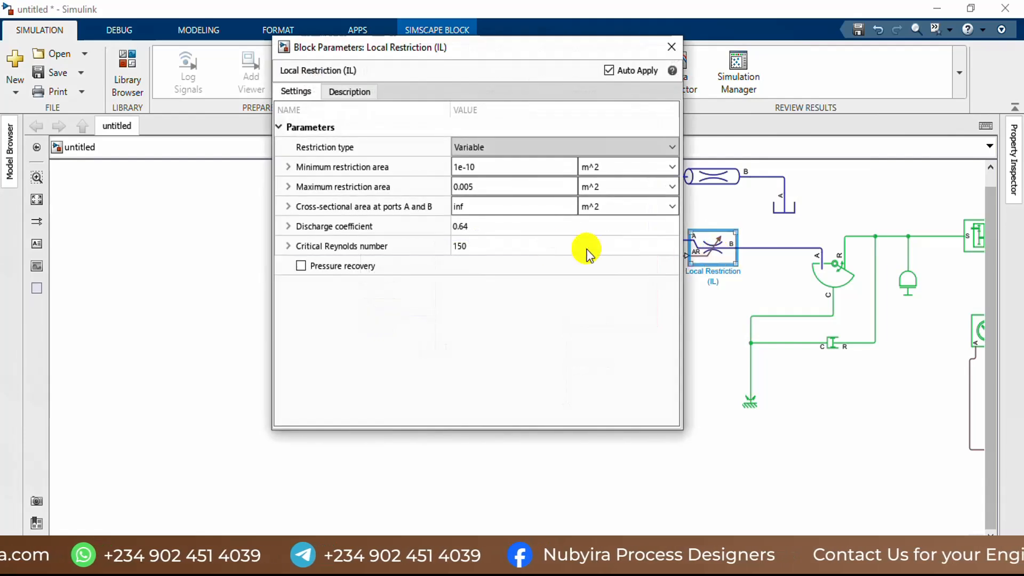
click(118, 546)
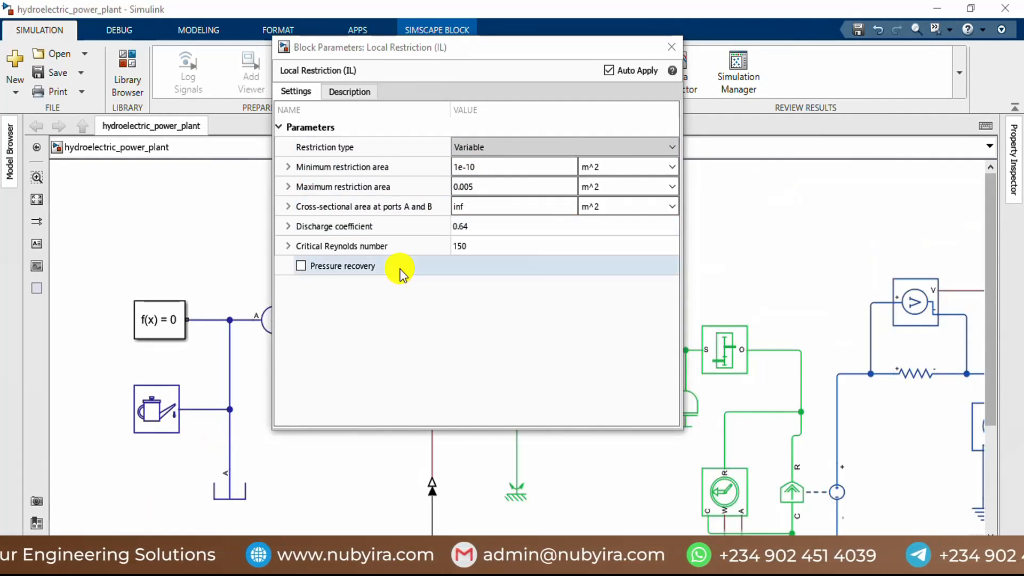
click(490, 188)
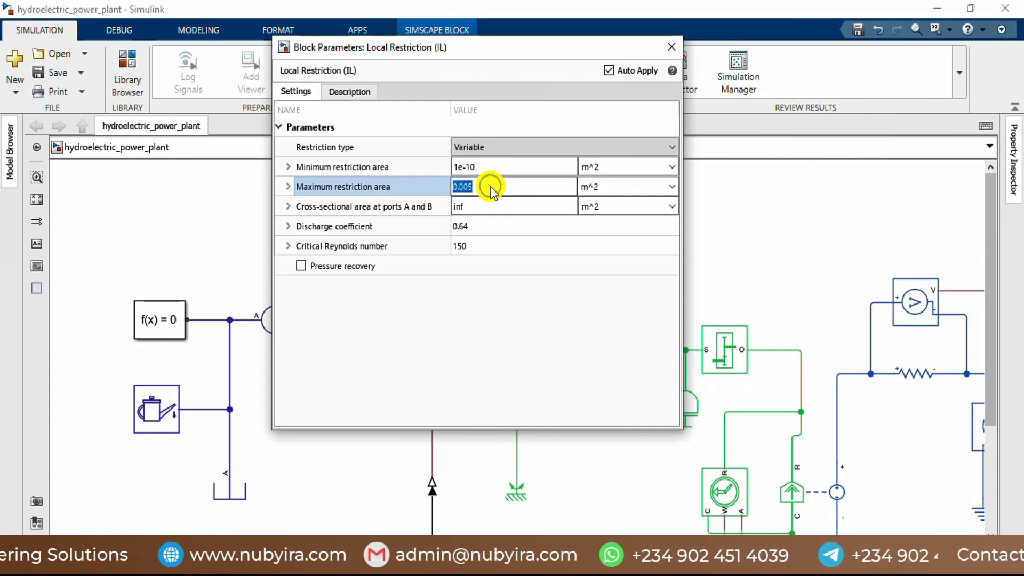
click(481, 207)
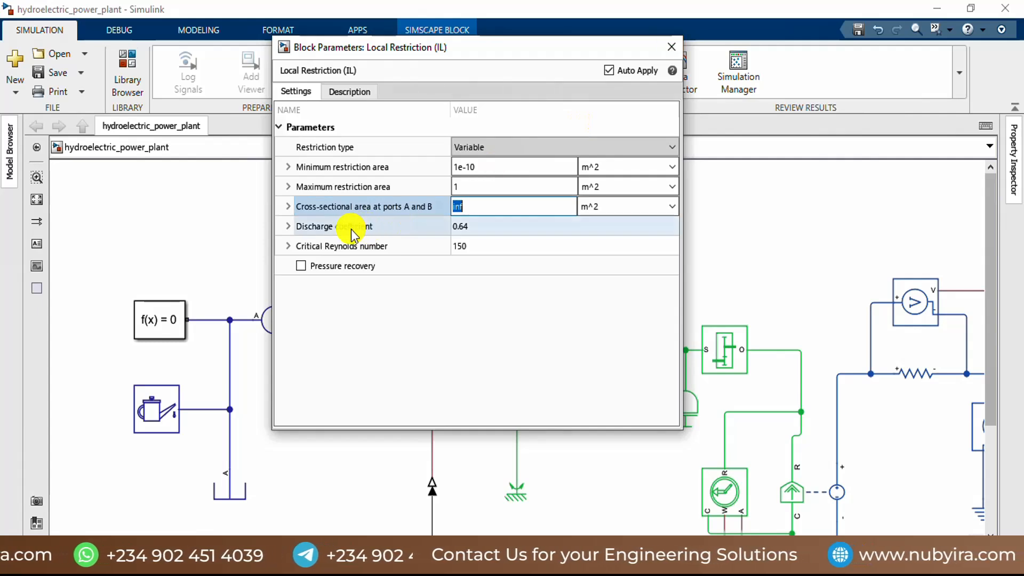
Step: Review the discharge coefficient settings and block description of Local Restriction (IL), then close its parameters
click(468, 224)
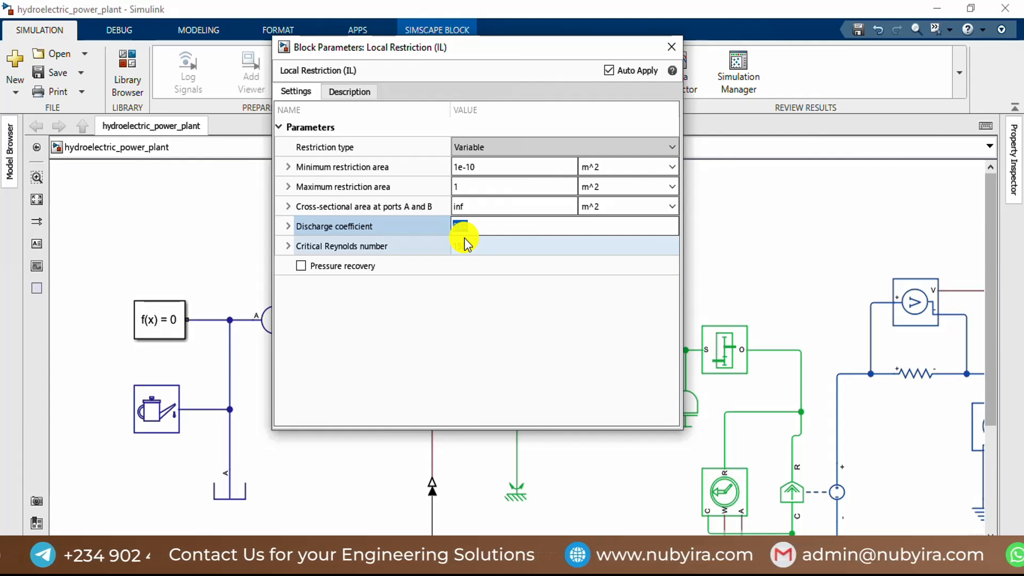
click(288, 227)
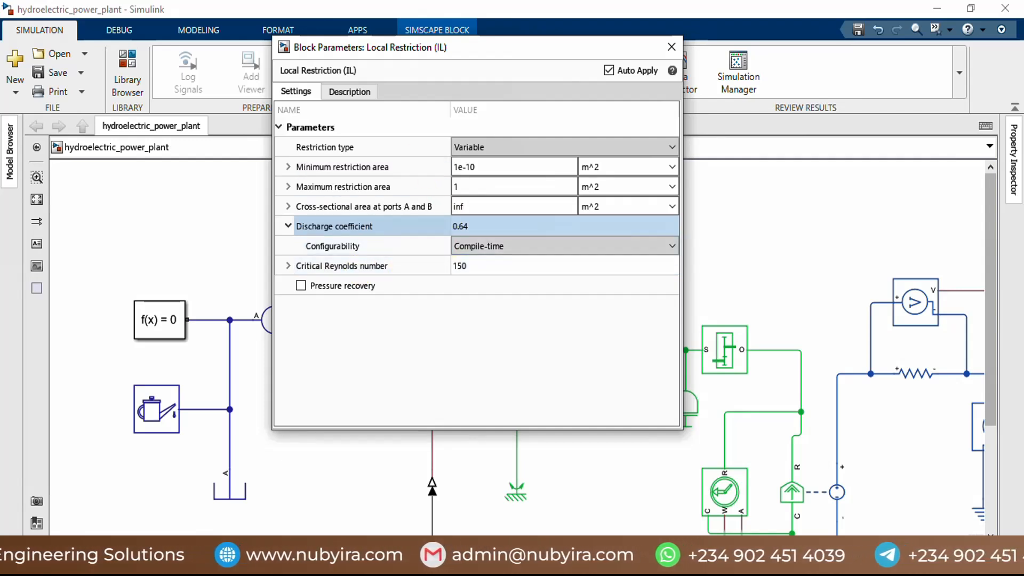
click(346, 91)
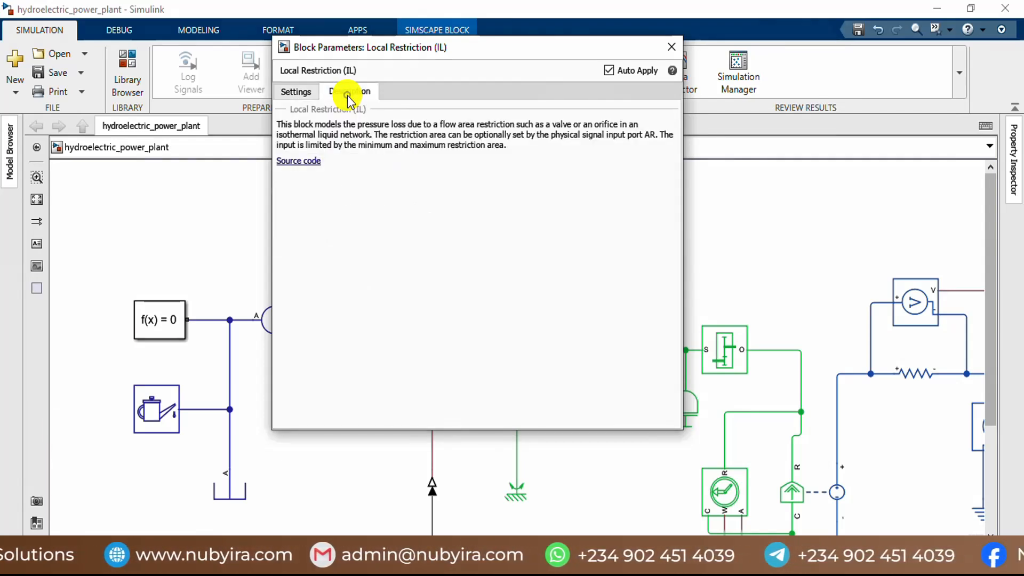
click(672, 46)
Step: Examine the Rotational Mechanical Converter (IL) parameters in the hydroelectric_power_plant reference model
click(696, 245)
scroll(671, 238, down, 2)
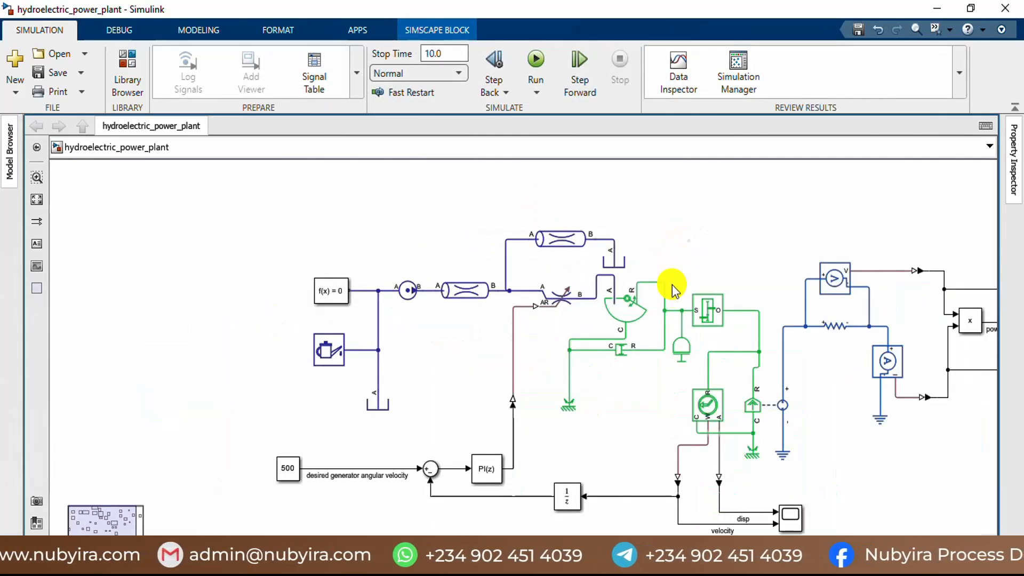
scroll(673, 289, up, 2)
scroll(643, 317, down, 2)
scroll(607, 314, up, 2)
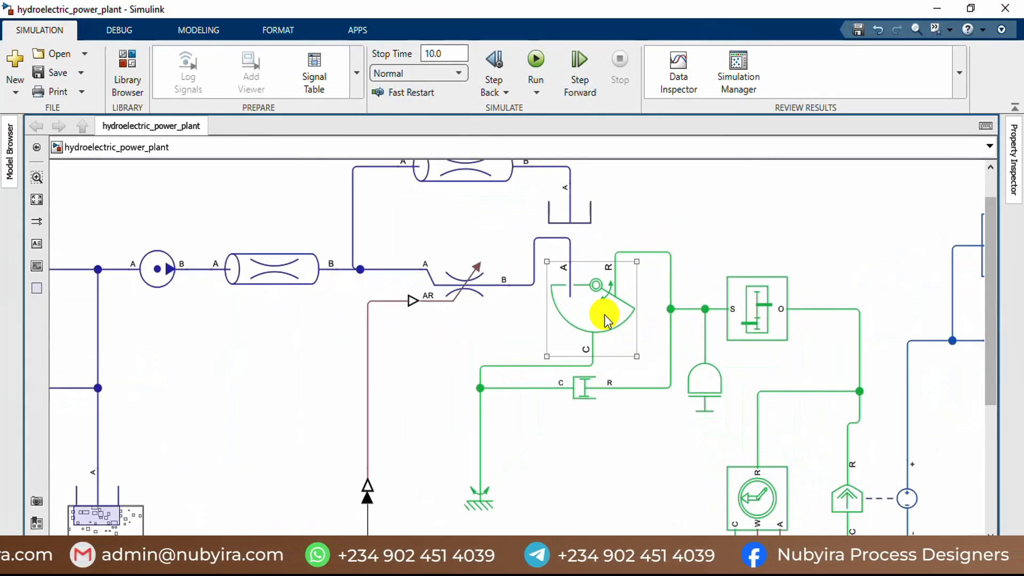
double_click(605, 315)
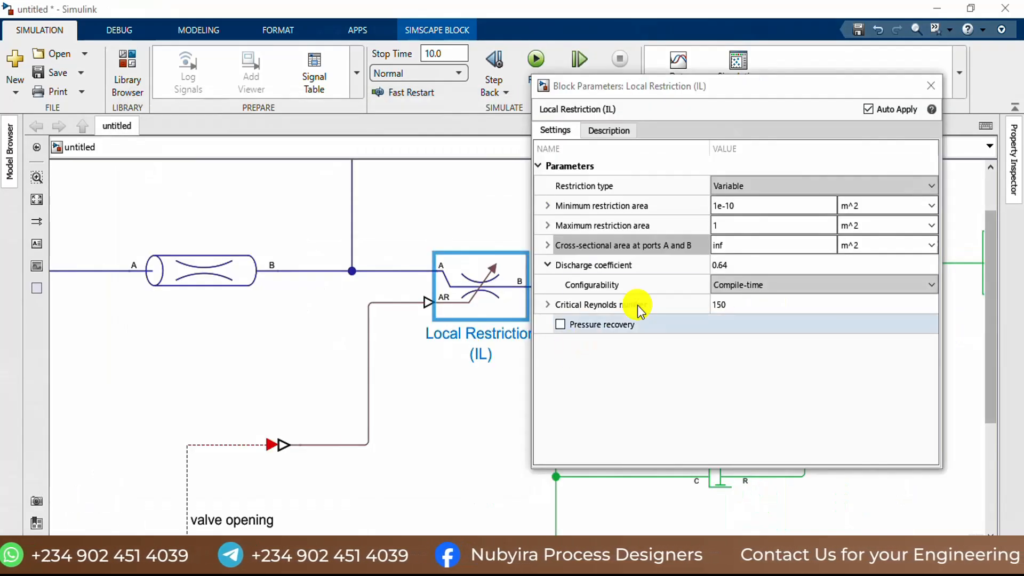
Step: Close the Local Restriction (IL) parameters in the untitled model and open those of Rotational Mechanical Converter (IL)
click(725, 269)
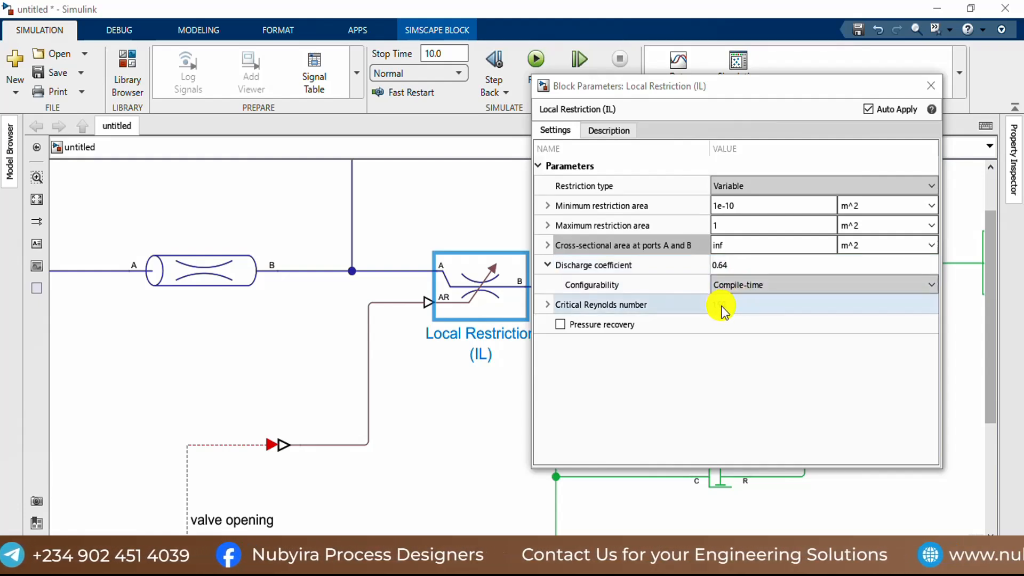
click(930, 88)
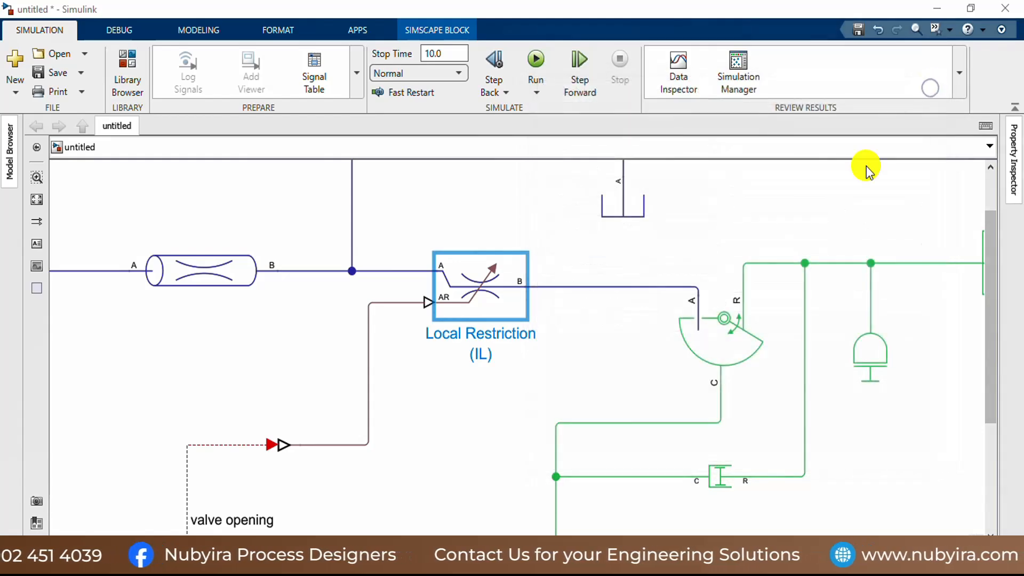
click(619, 359)
scroll(619, 362, down, 1)
click(711, 341)
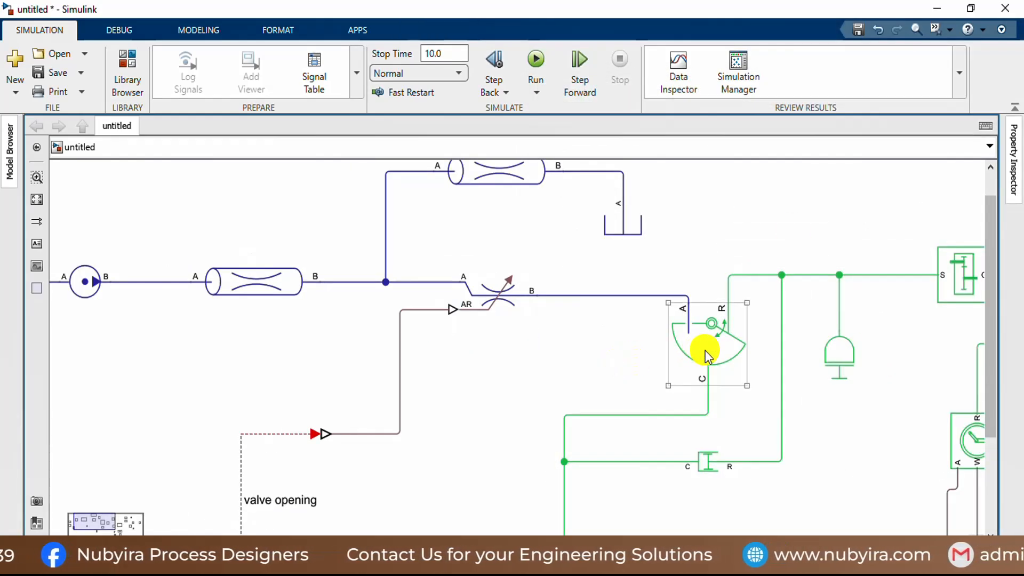
double_click(706, 349)
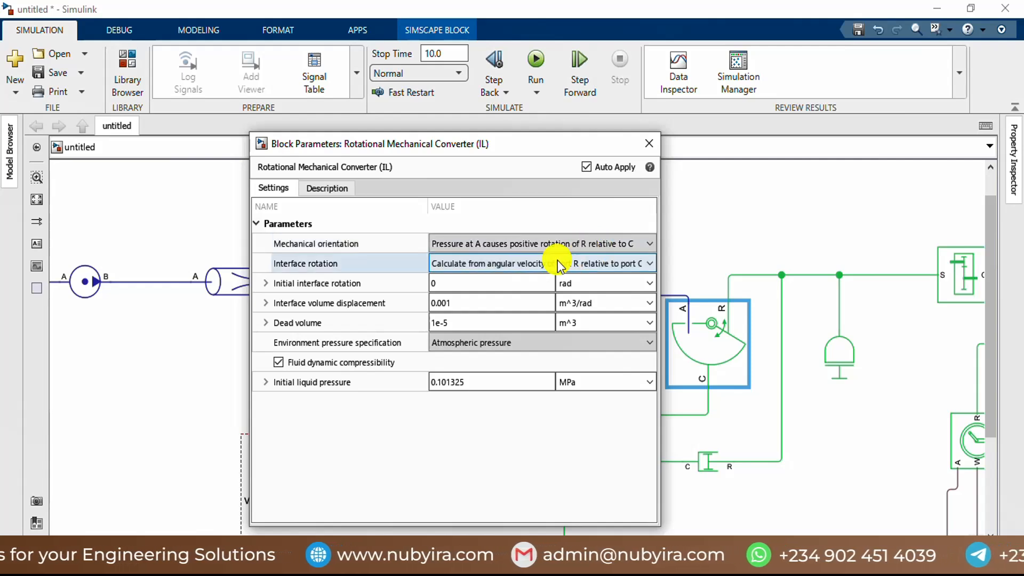
Step: Review the mechanical orientation and interface rotation options of Rotational Mechanical Converter (IL), keeping the selected ones
click(616, 245)
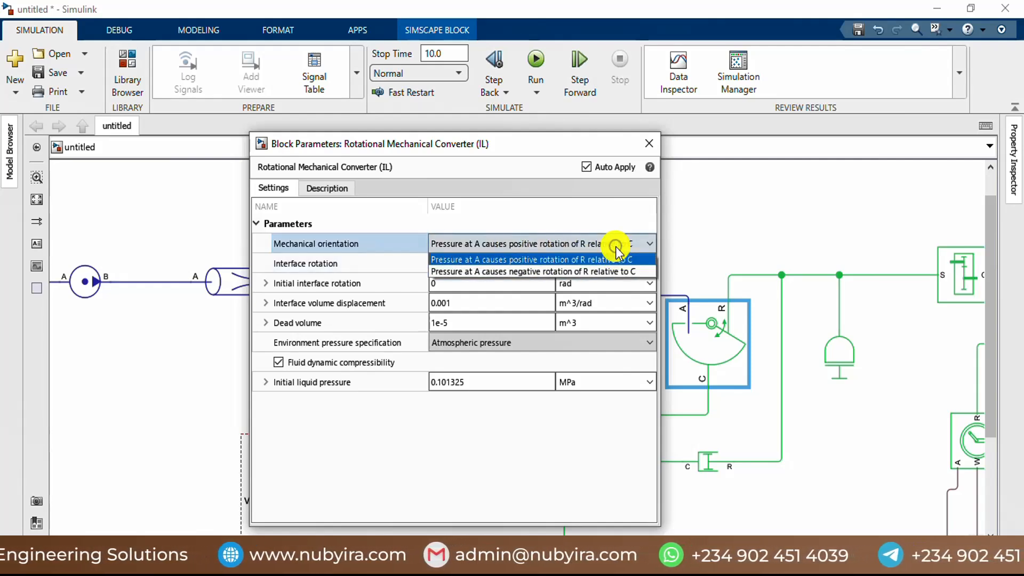
click(617, 250)
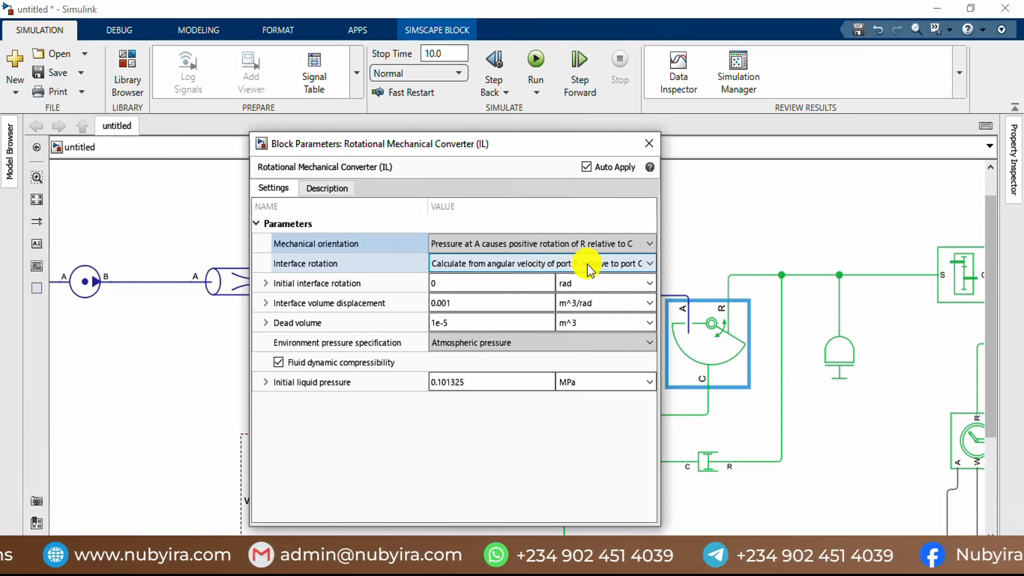
click(640, 263)
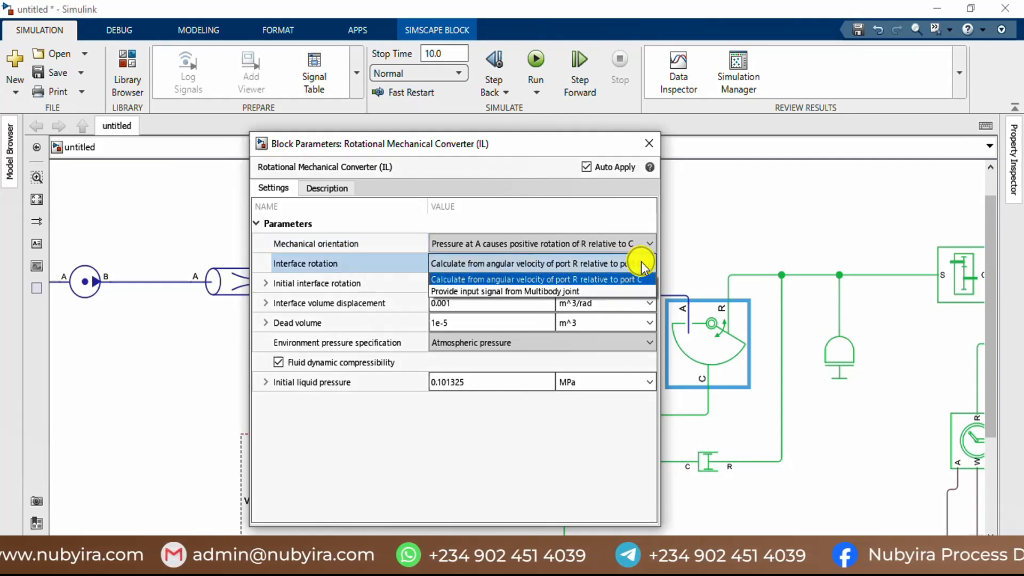
click(642, 263)
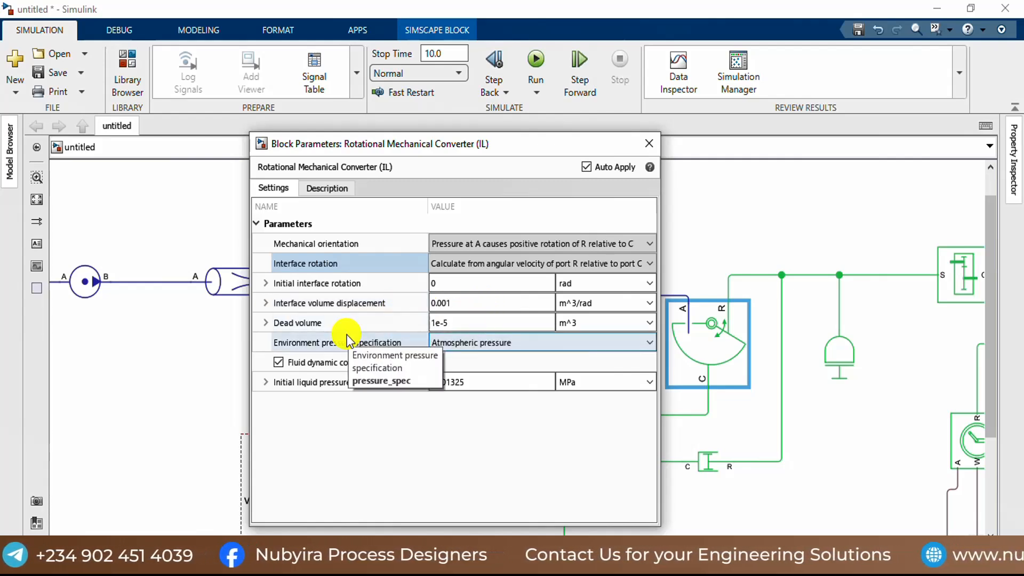
Step: Set the interface volume displacement of Rotational Mechanical Converter (IL) to the workspace variable vol_displacement in m^3/rad
click(465, 307)
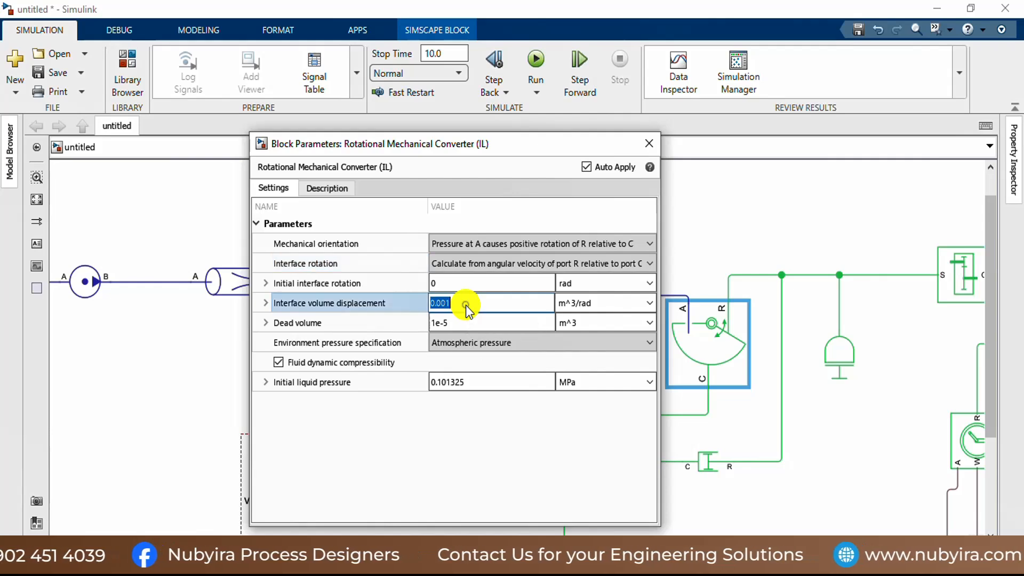
text(vol)
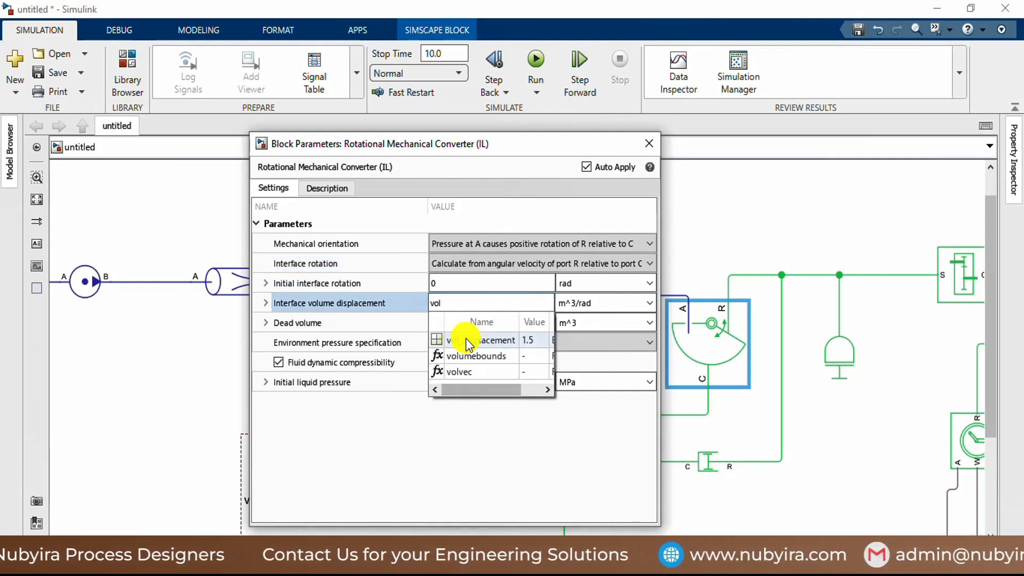
click(465, 340)
click(468, 341)
Step: Check the converter's dead volume and environment pressure specification, then close the block's parameters
click(467, 318)
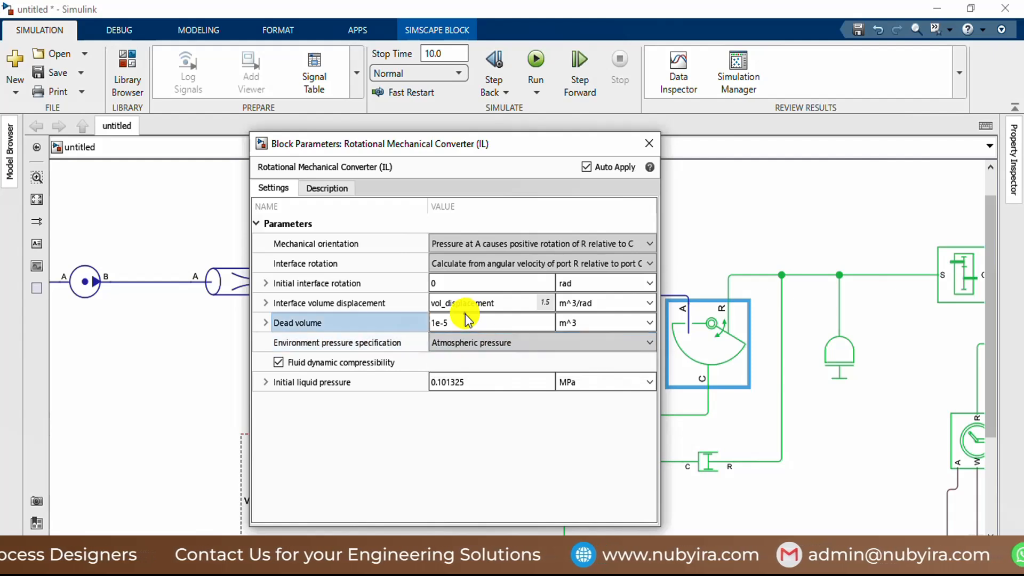
click(468, 319)
click(488, 348)
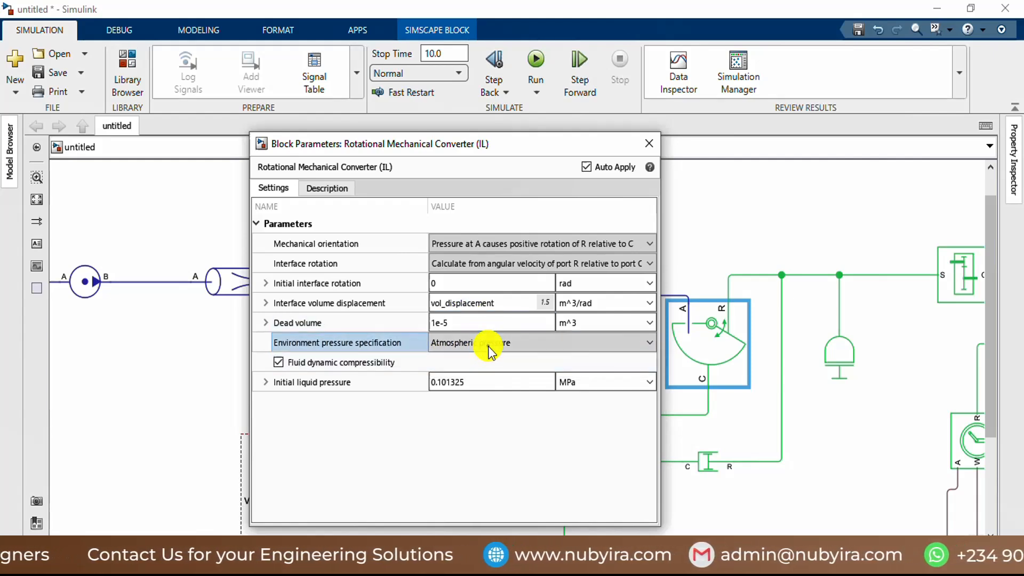
click(489, 349)
click(483, 354)
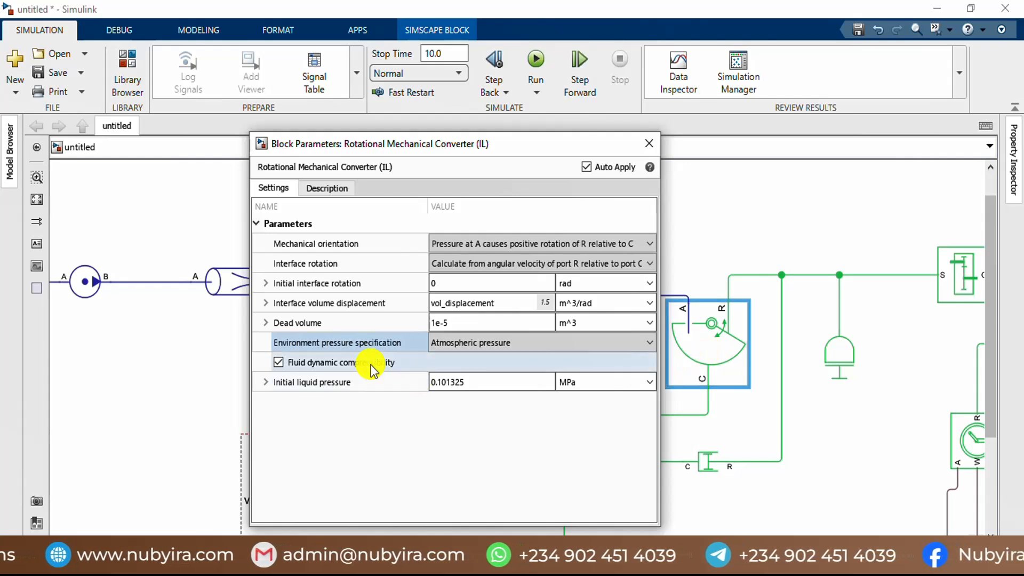
click(645, 144)
Step: Open the Rotational Damper block's parameters and set its damping coefficient to the workspace variable b in N*m*s/rad
scroll(709, 290, down, 1)
scroll(741, 432, up, 1)
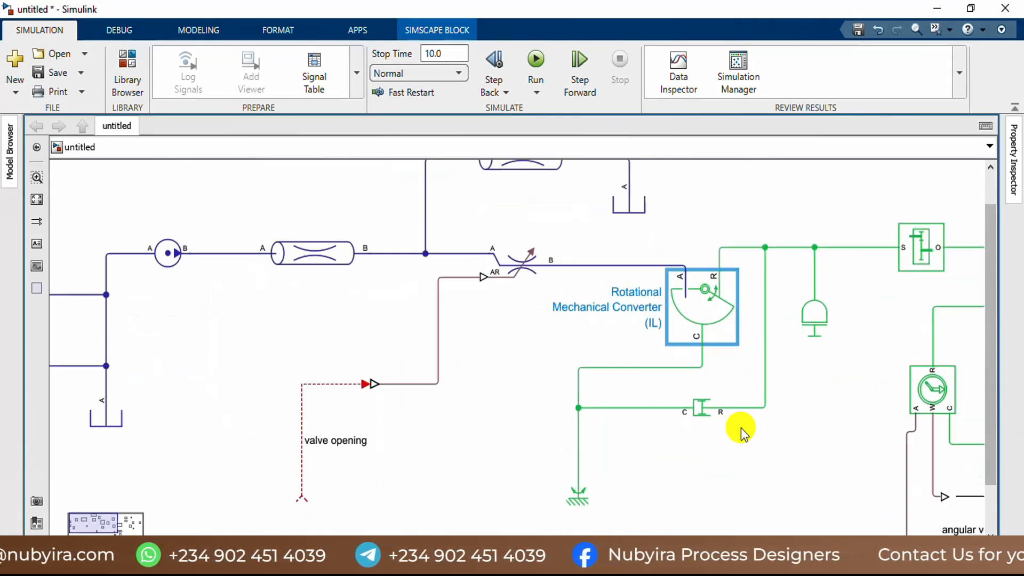
double_click(698, 408)
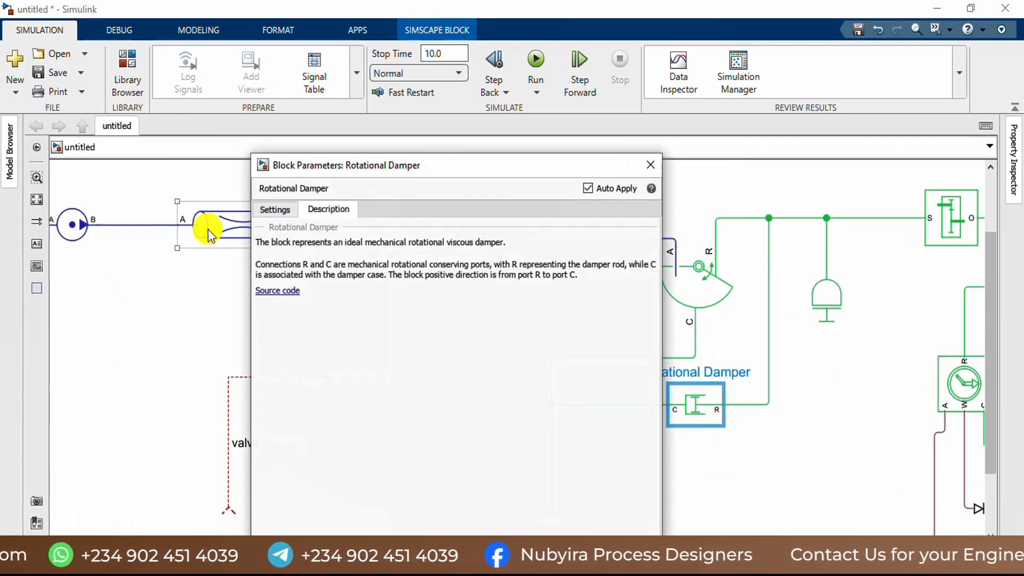
click(272, 209)
click(434, 265)
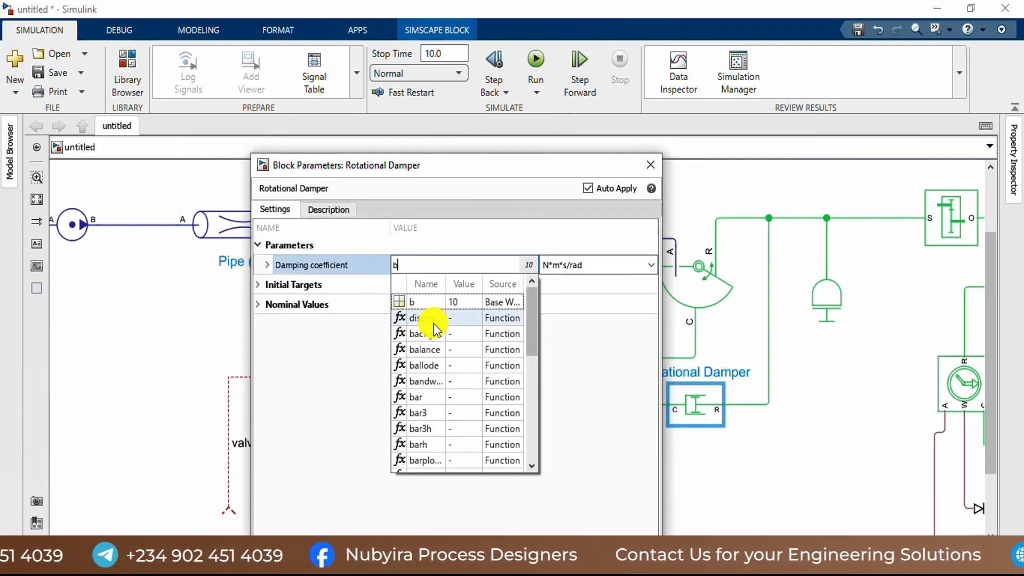
Step: Assign workspace variable b as the Rotational Damper's damping coefficient, close its parameters, and recheck the Rotational Mechanical Converter (IL) parameters
click(428, 301)
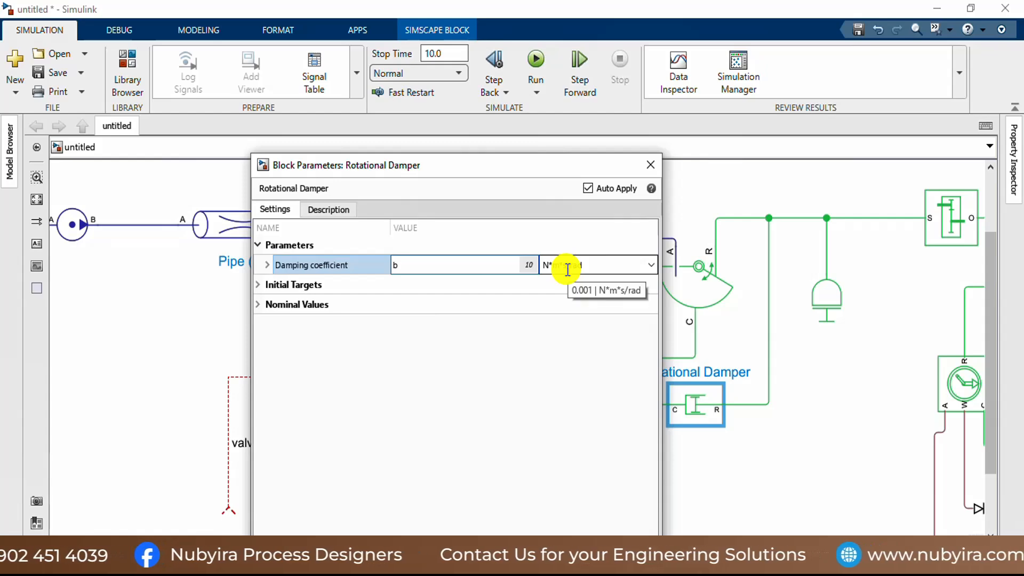
click(650, 165)
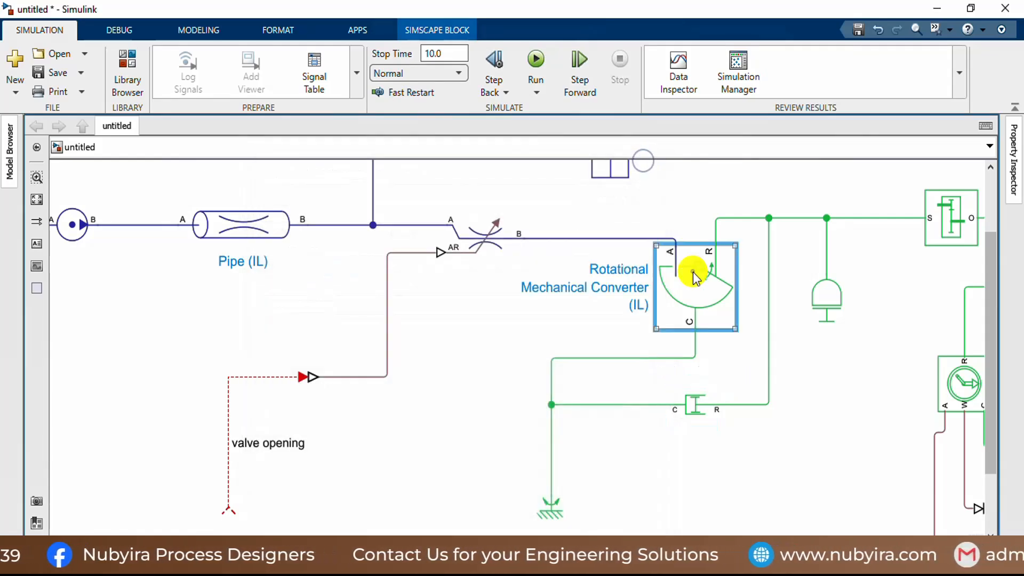
double_click(693, 270)
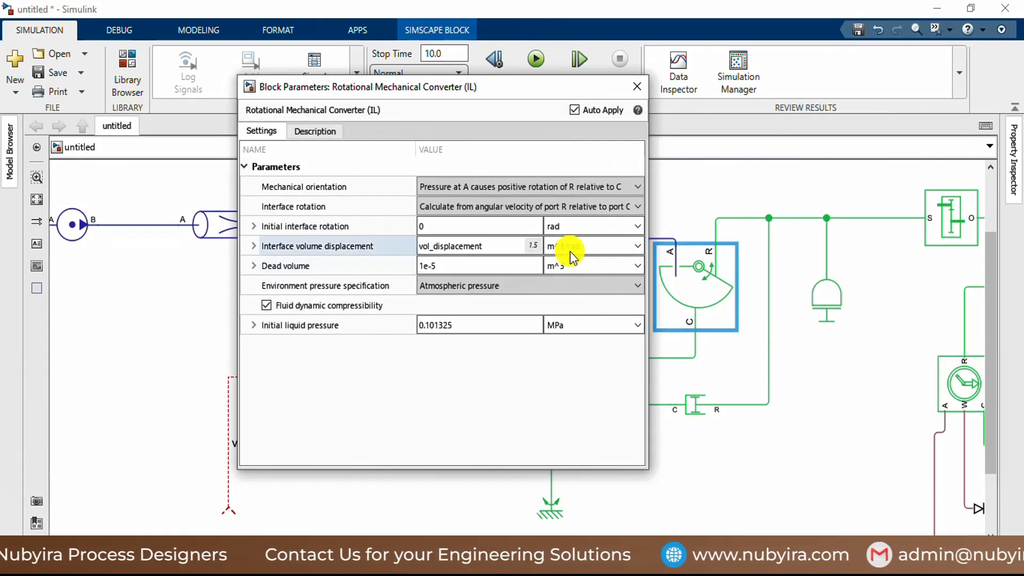
click(636, 86)
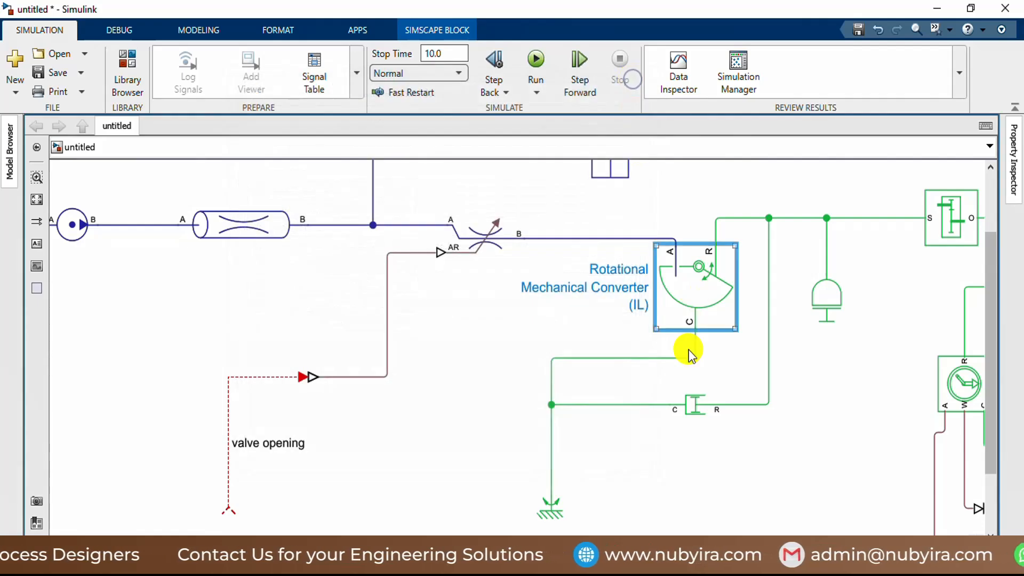
Step: Set the Inertia block's inertia to the workspace variable I_wheel in kg*m^2 and close its parameters
scroll(709, 325, down, 2)
scroll(773, 308, up, 4)
double_click(737, 298)
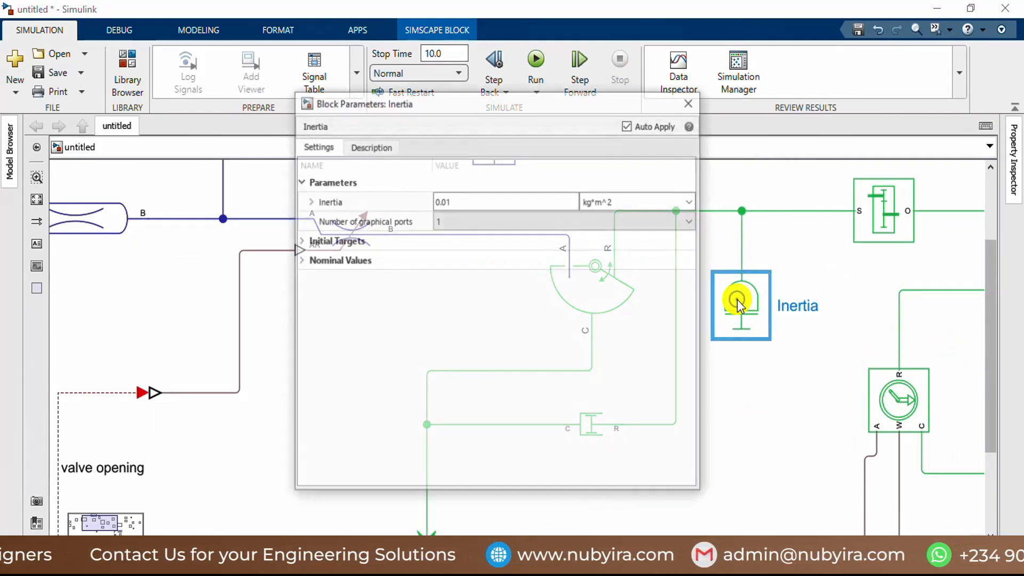
click(498, 201)
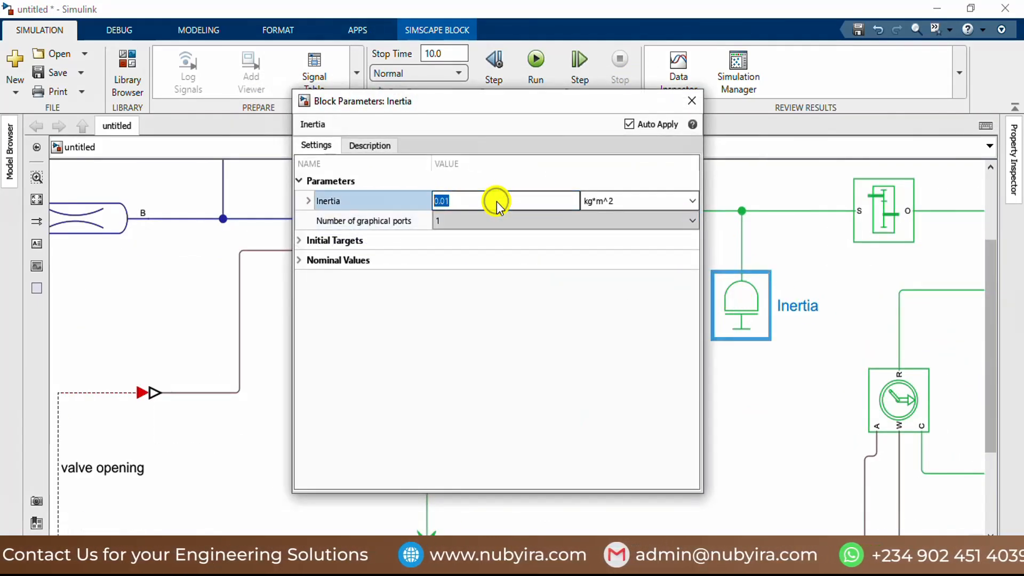
text(i)
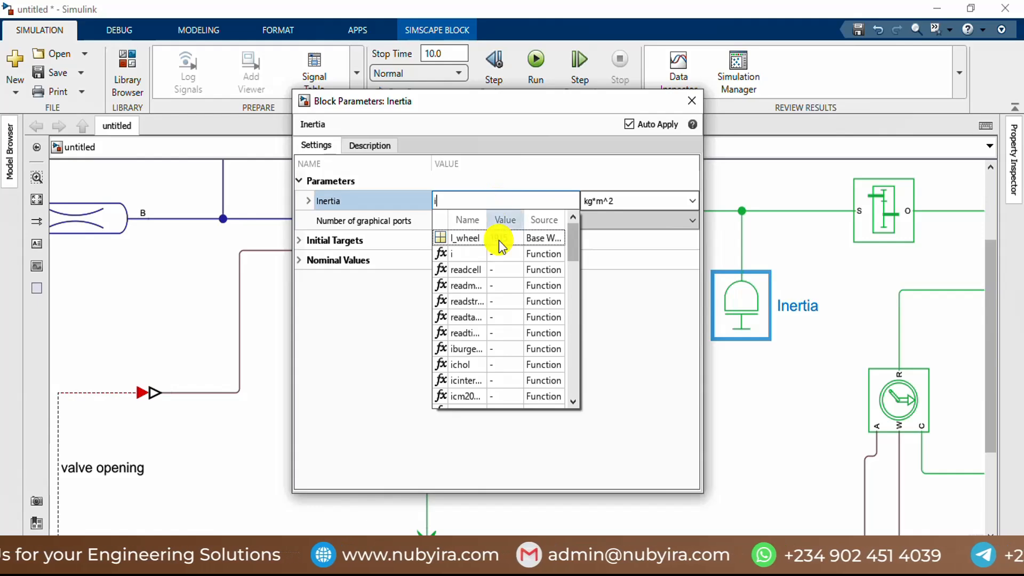
click(498, 237)
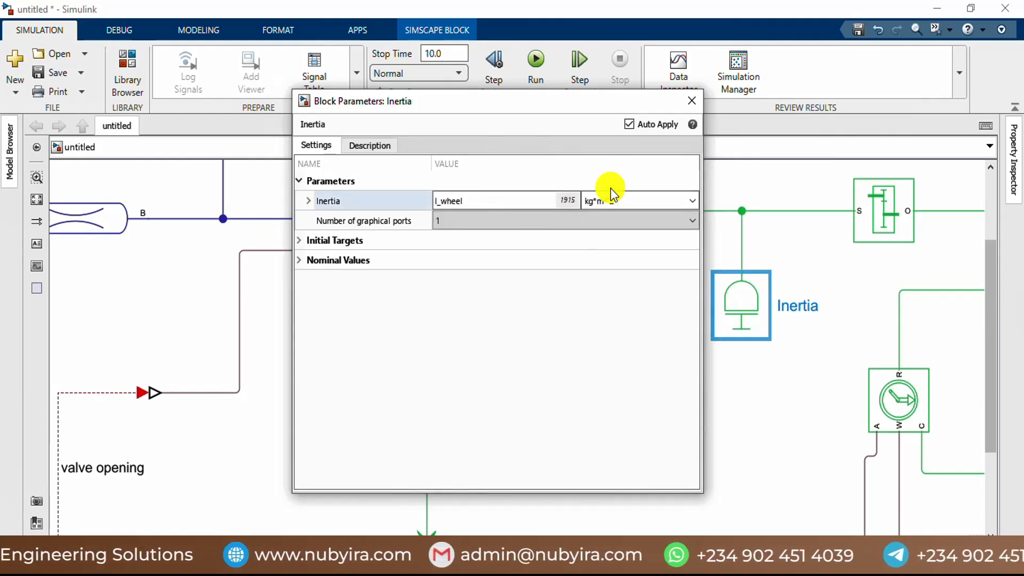
click(692, 101)
Step: Set the Gear Box block's gear ratio to the workspace variable R_gear and close its parameters
scroll(517, 398, down, 5)
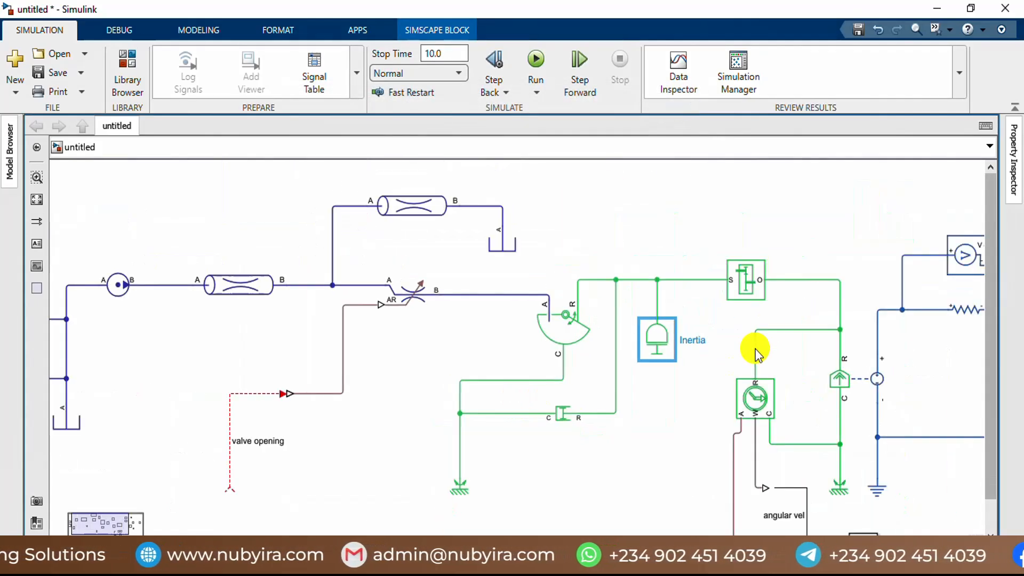
scroll(757, 319, up, 2)
double_click(744, 276)
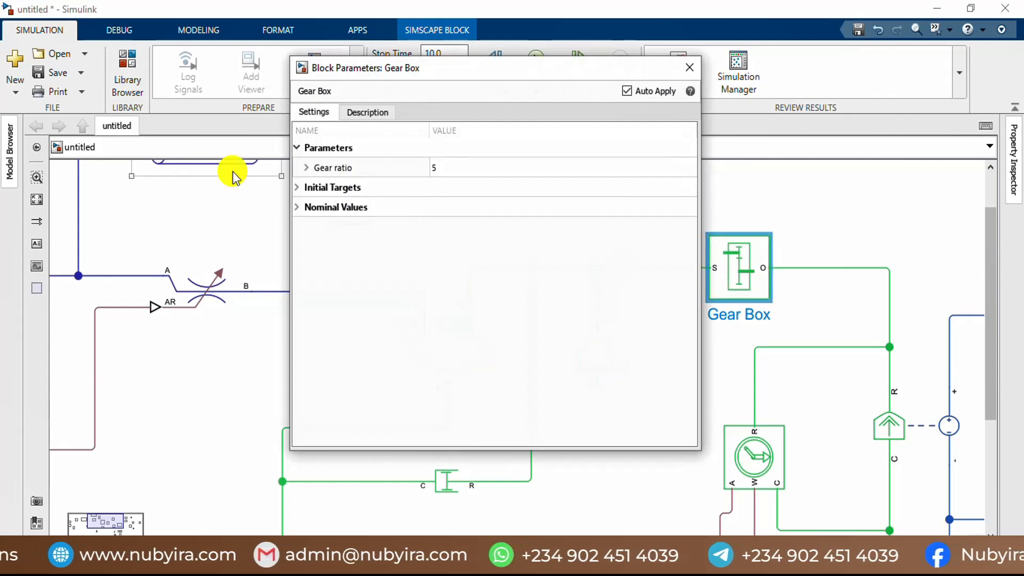
double_click(451, 168)
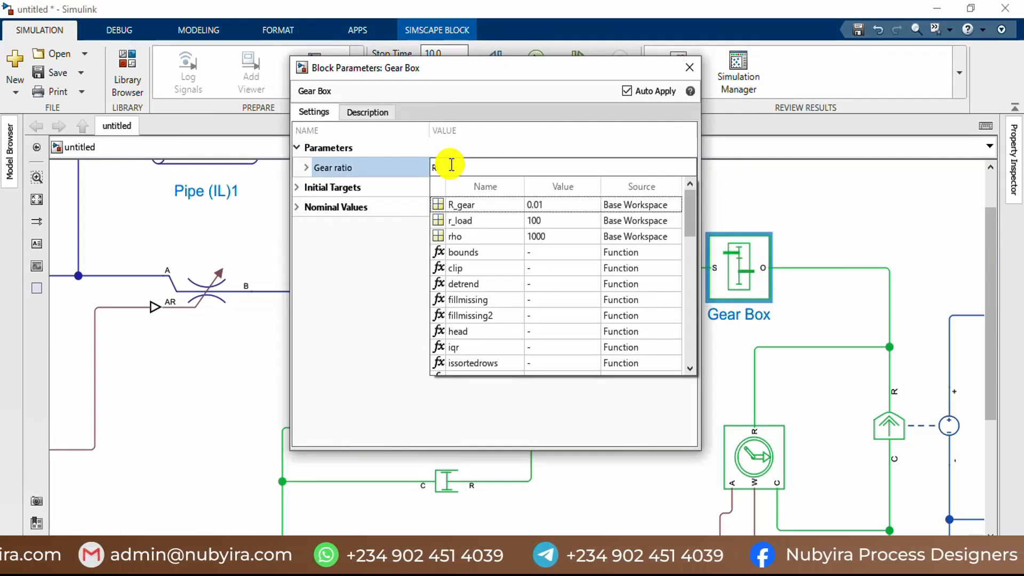
click(494, 205)
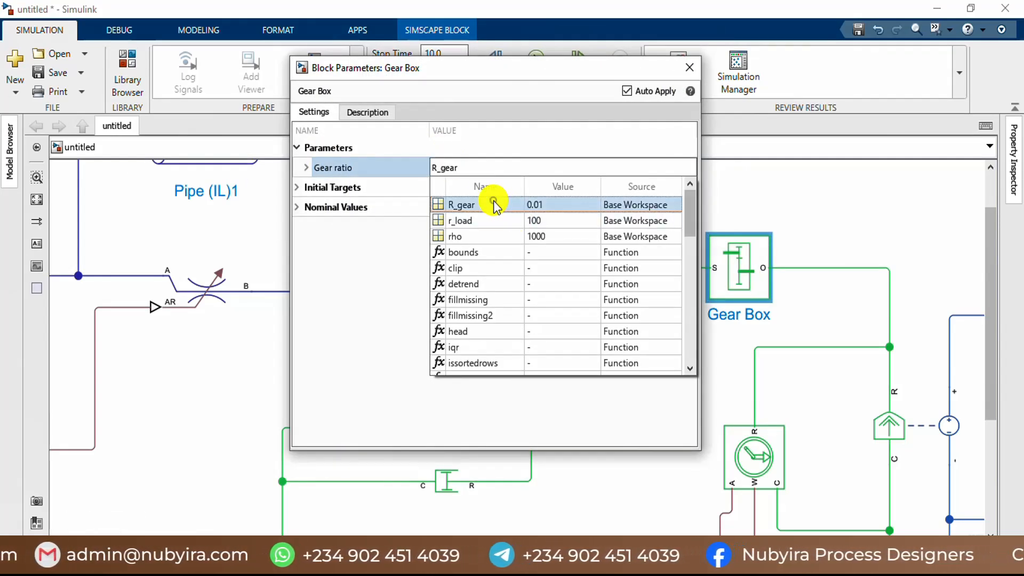
click(693, 68)
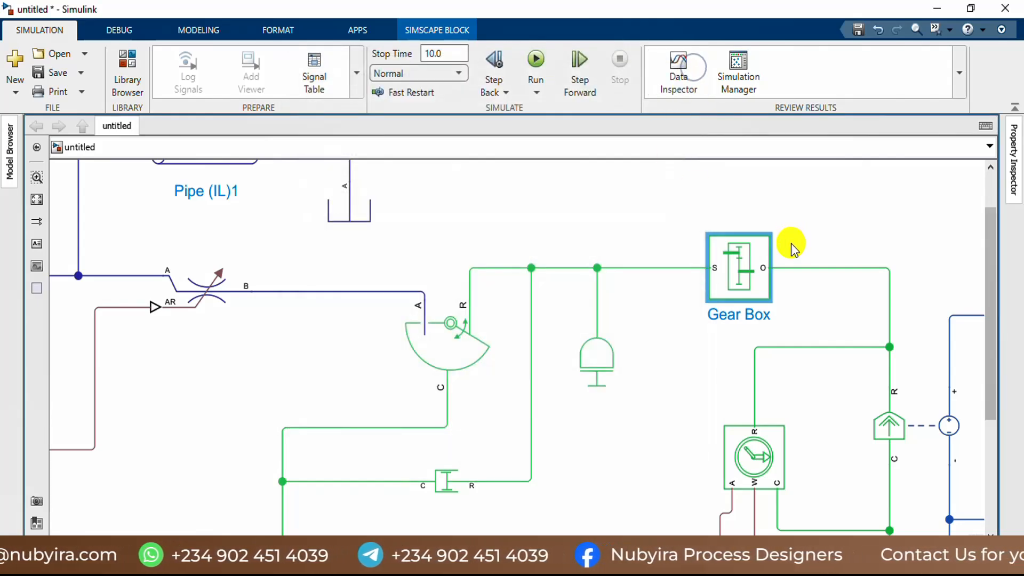
Step: Review the Ideal Rotational Motion Sensor's measurement reference, measured quantities and initial angle settings, then close its parameters
scroll(788, 191, down, 2)
scroll(819, 312, up, 4)
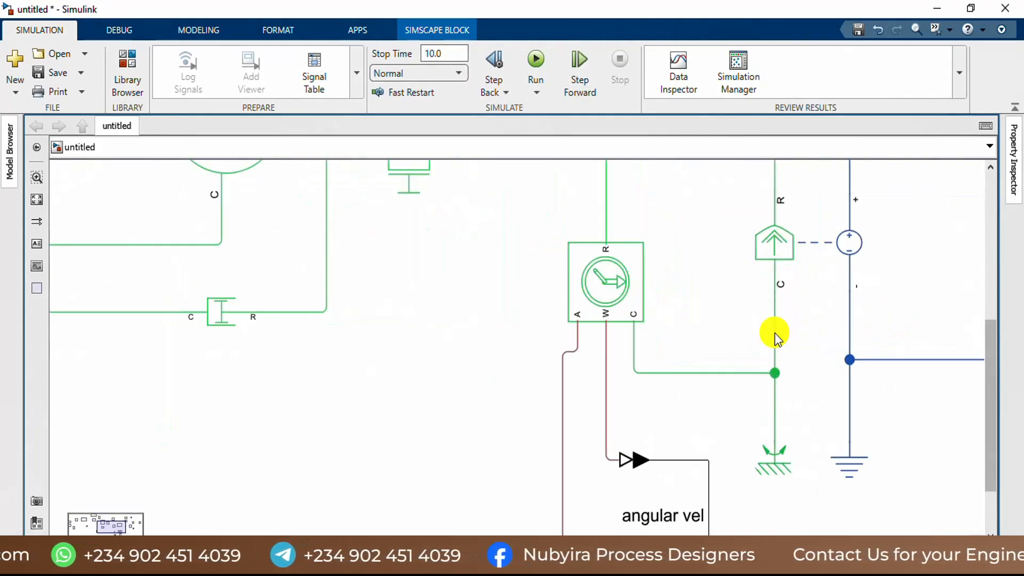
click(607, 285)
double_click(606, 288)
click(174, 127)
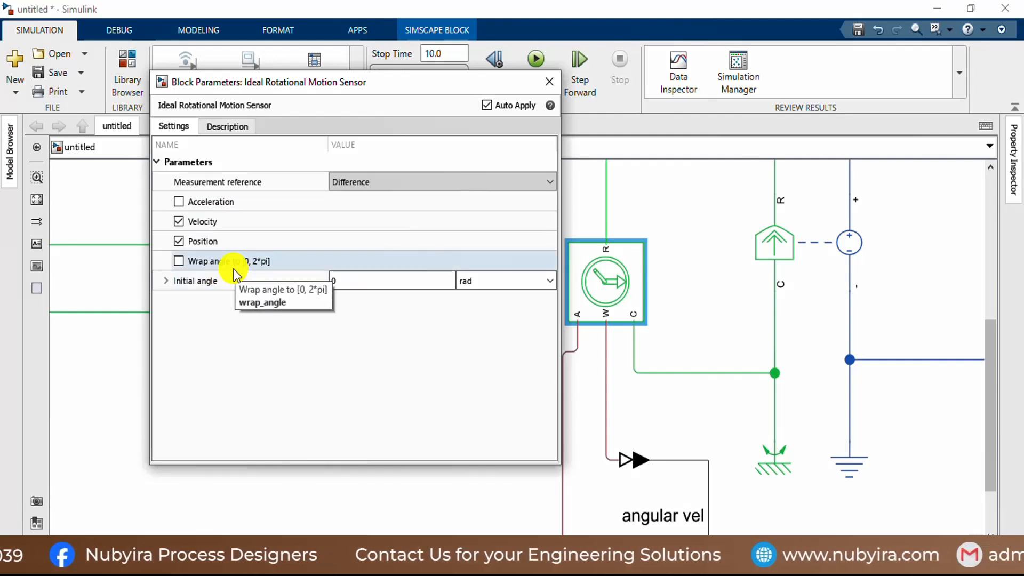
click(549, 82)
Step: Set the Rotational Electromechanical Converter's constant of proportionality K to the workspace variable K_gen in V*s/rad and close its parameters
scroll(704, 320, down, 3)
click(755, 291)
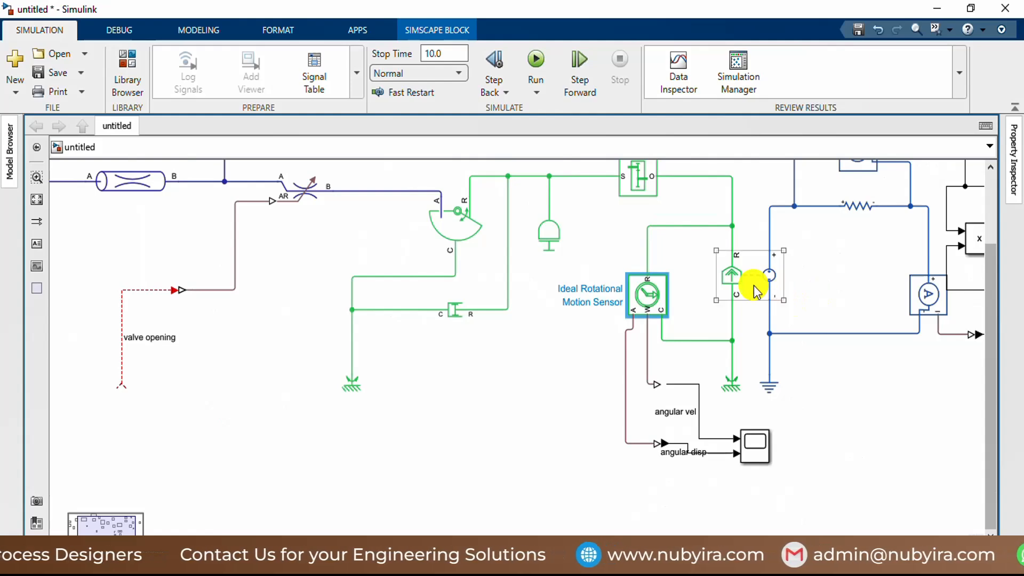
click(750, 291)
double_click(750, 291)
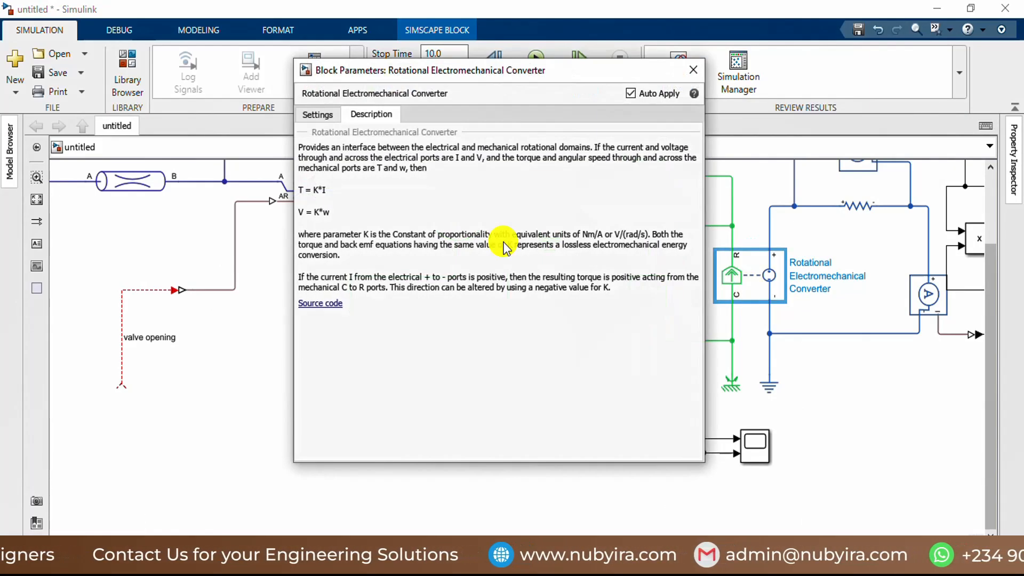
click(314, 114)
click(458, 170)
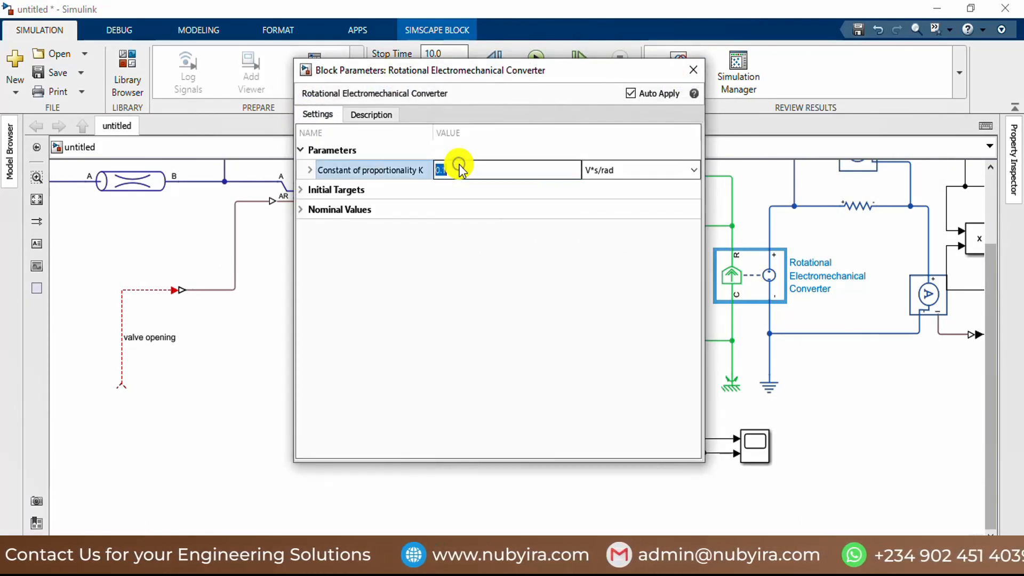
text(K)
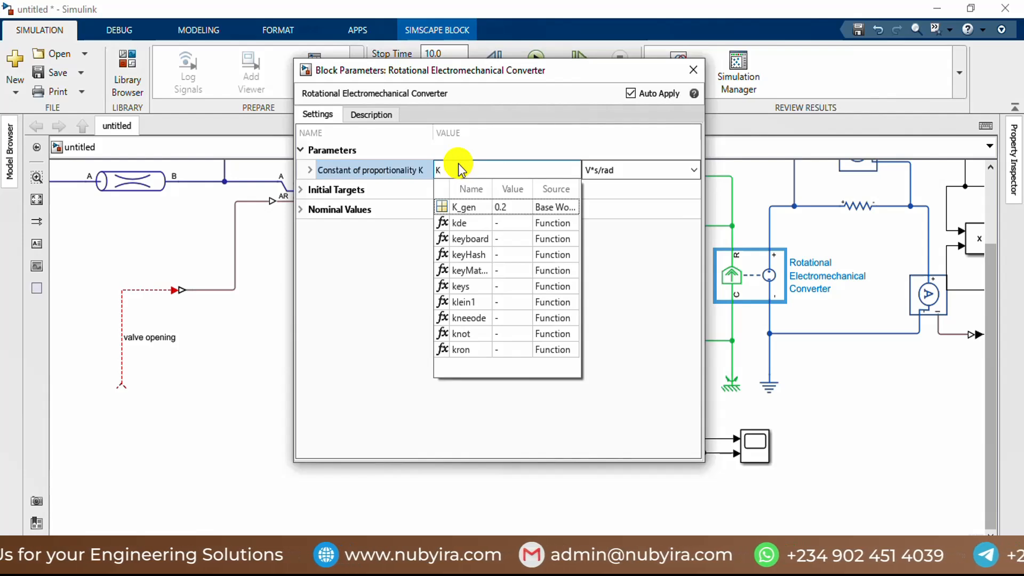
click(462, 206)
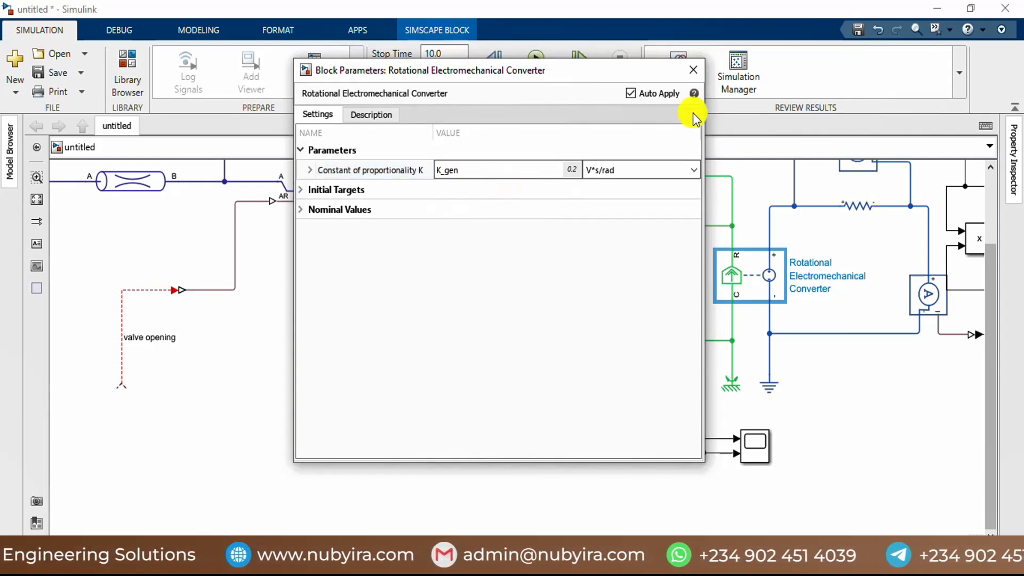
click(691, 75)
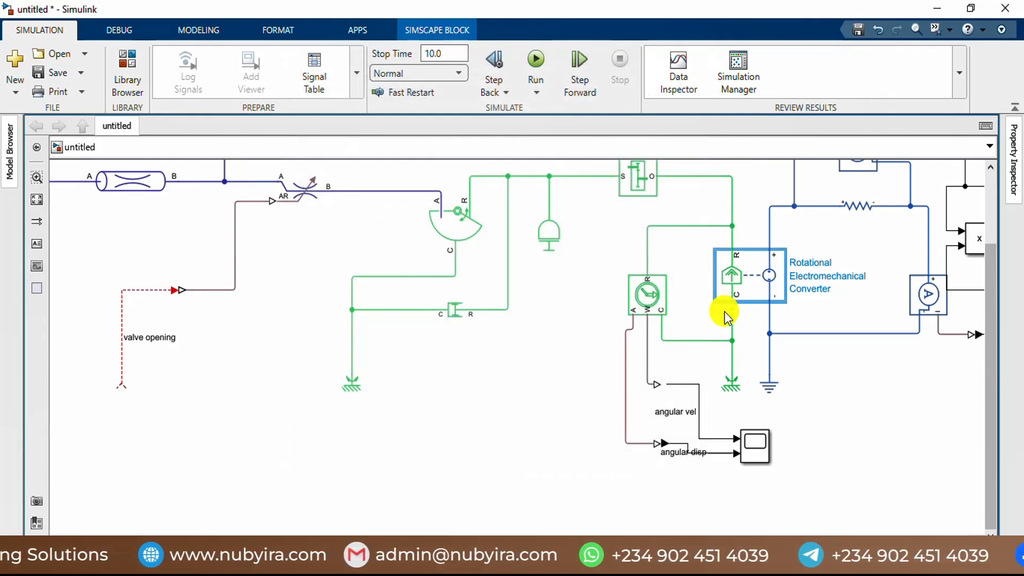
scroll(732, 309, down, 3)
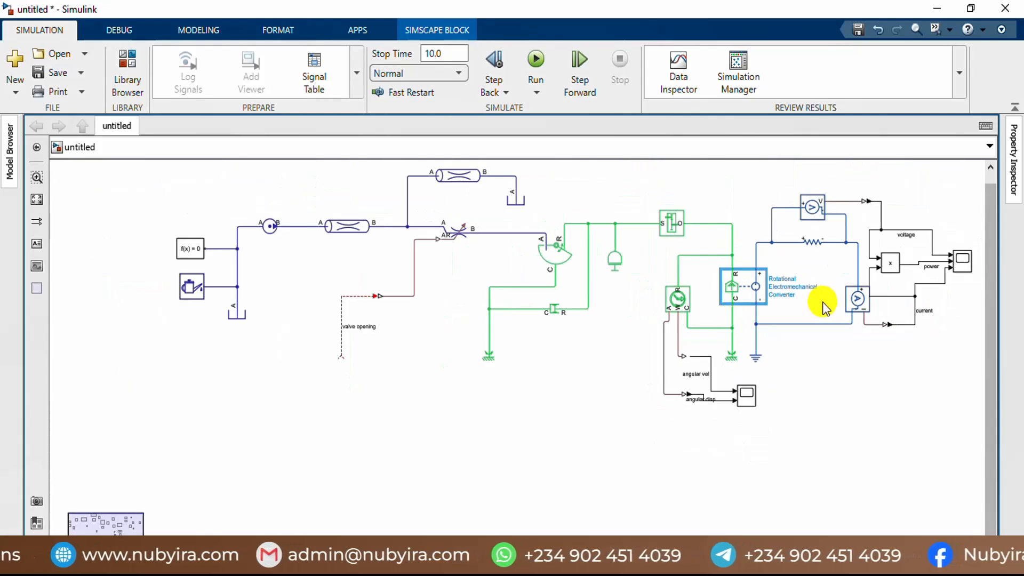
scroll(813, 308, up, 2)
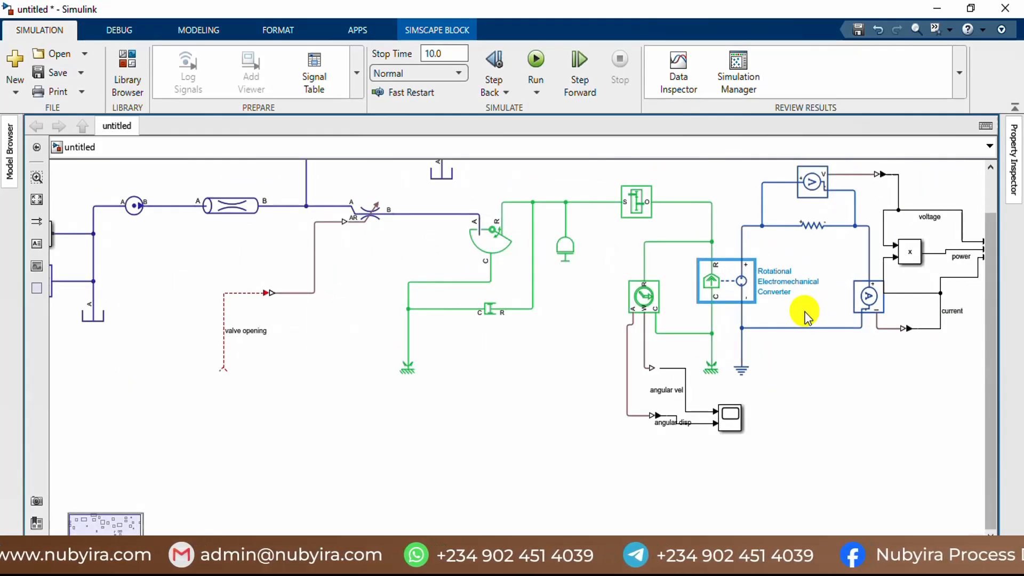
scroll(803, 313, down, 2)
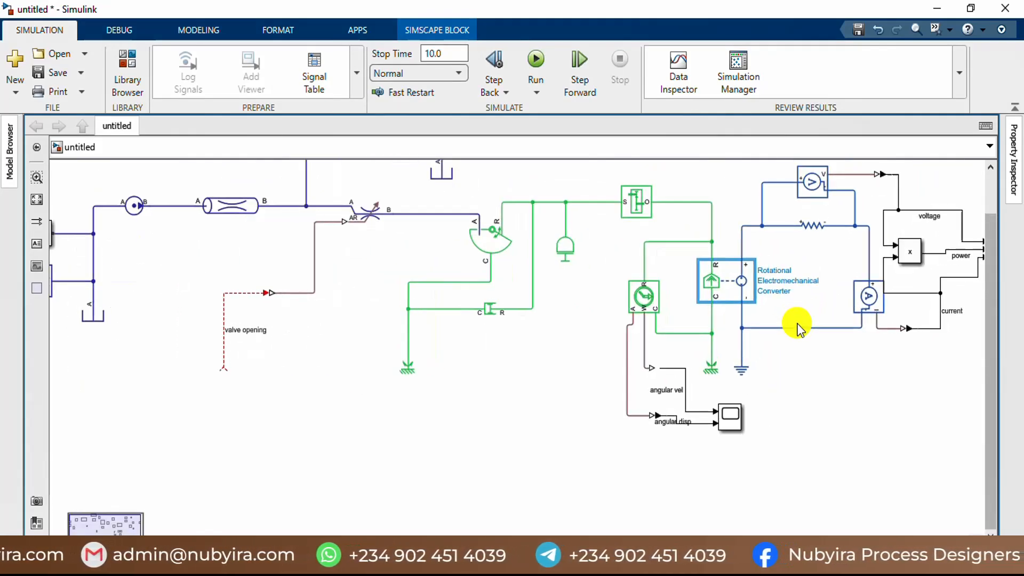
scroll(795, 327, up, 3)
scroll(729, 378, down, 3)
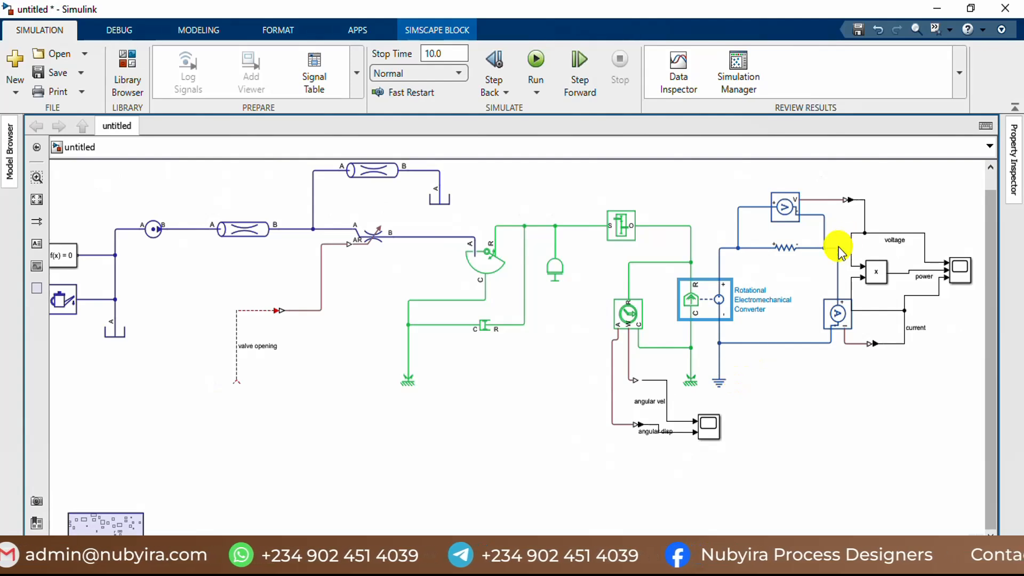
scroll(845, 235, up, 1)
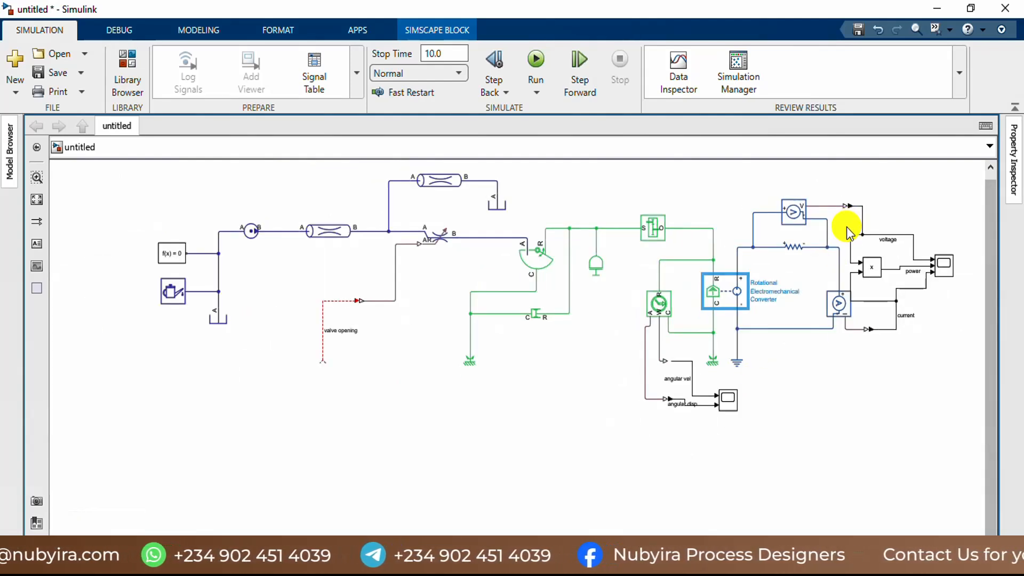
Step: Set the Resistor block's resistance to the workspace variable r_load in Ohm and close its parameters
scroll(846, 226, up, 1)
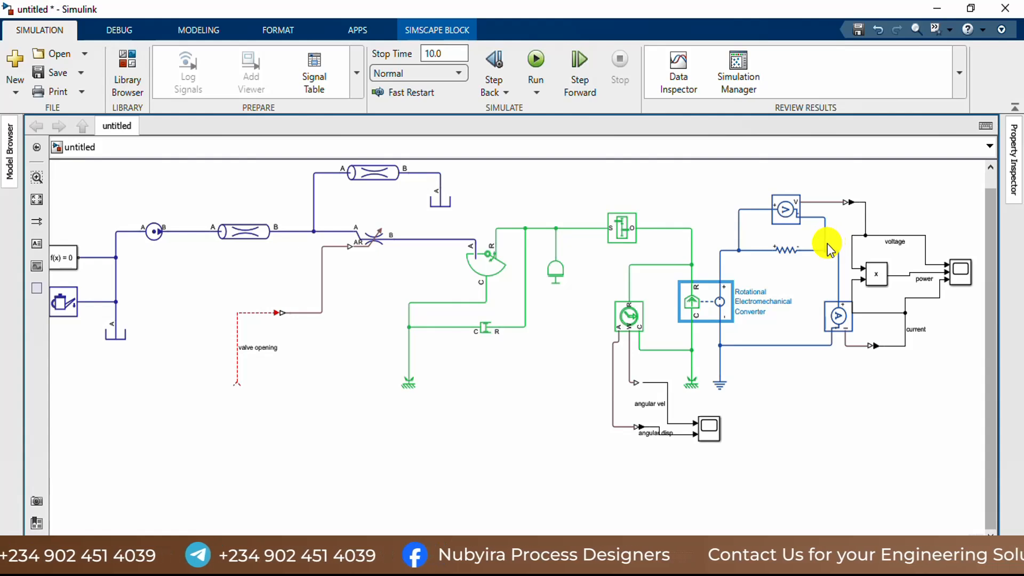
click(792, 218)
double_click(788, 250)
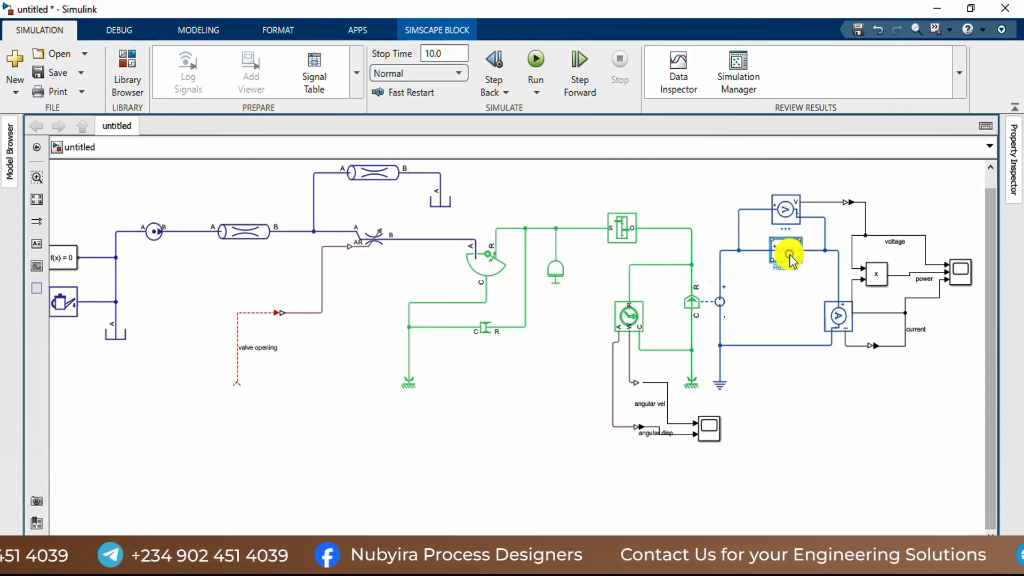
click(516, 151)
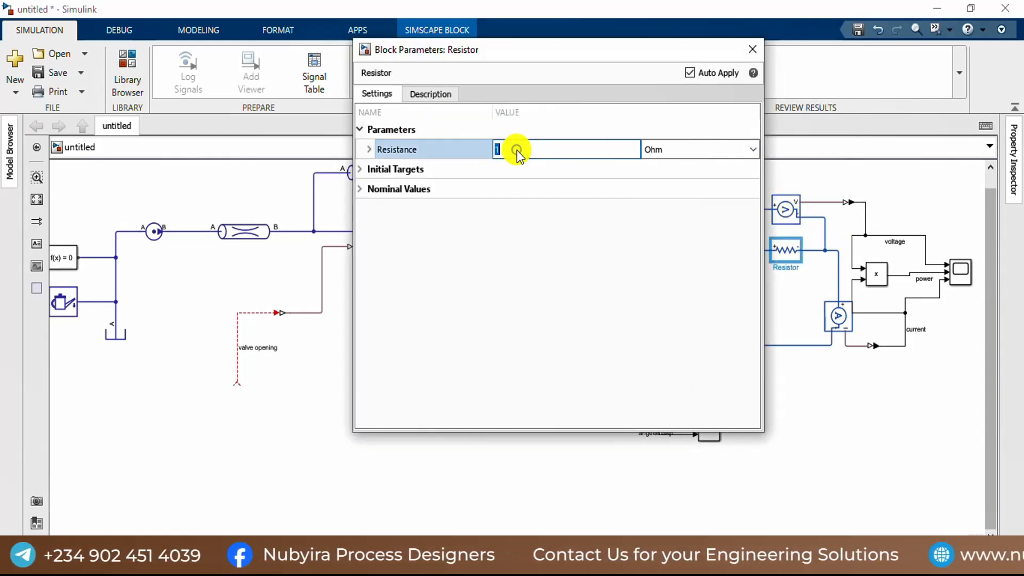
text(r)
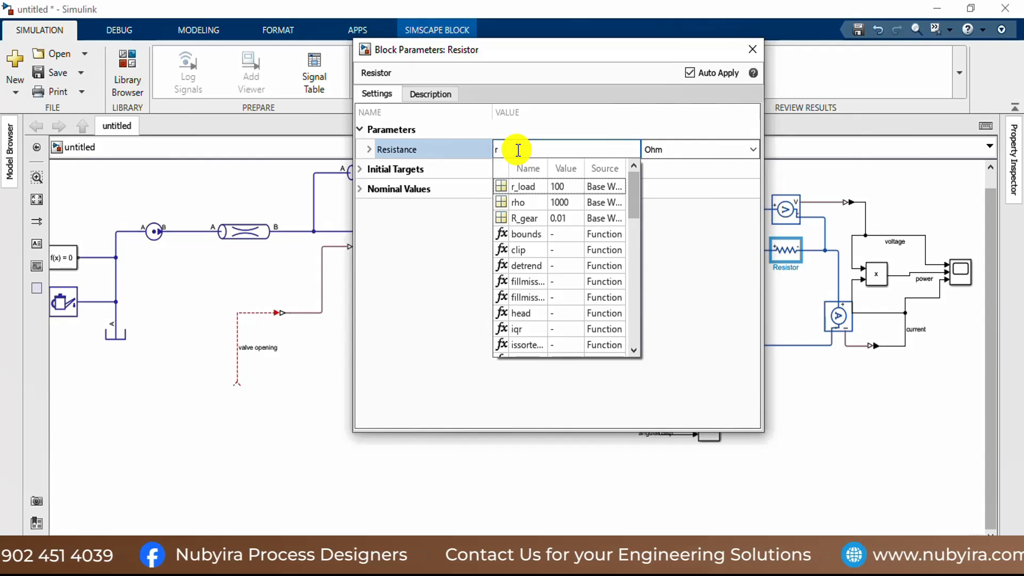
click(527, 186)
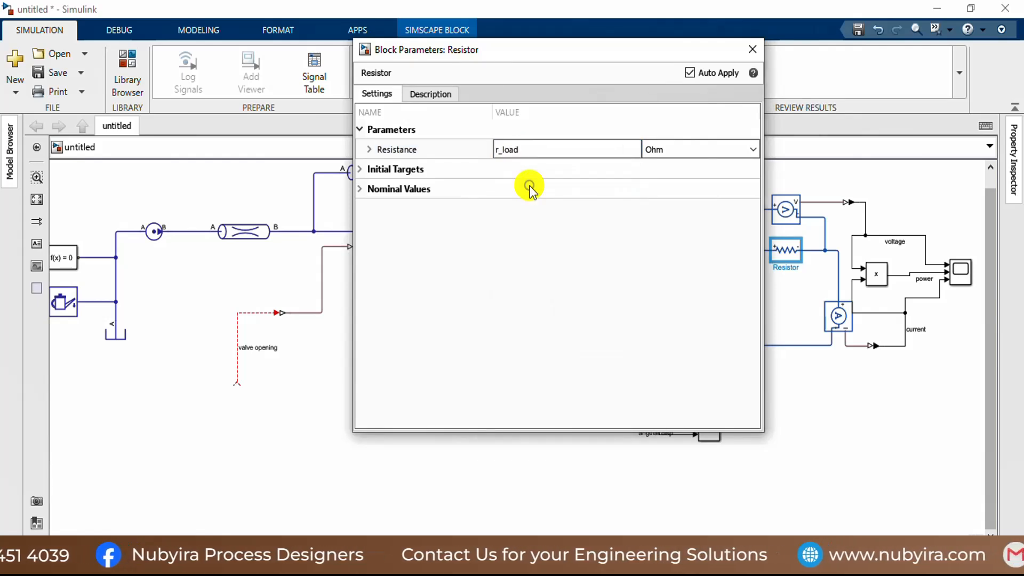
click(746, 50)
Step: Check the Current Sensor's block parameters and the Product block's number of inputs and multiplication setting, closing both without changes
double_click(837, 316)
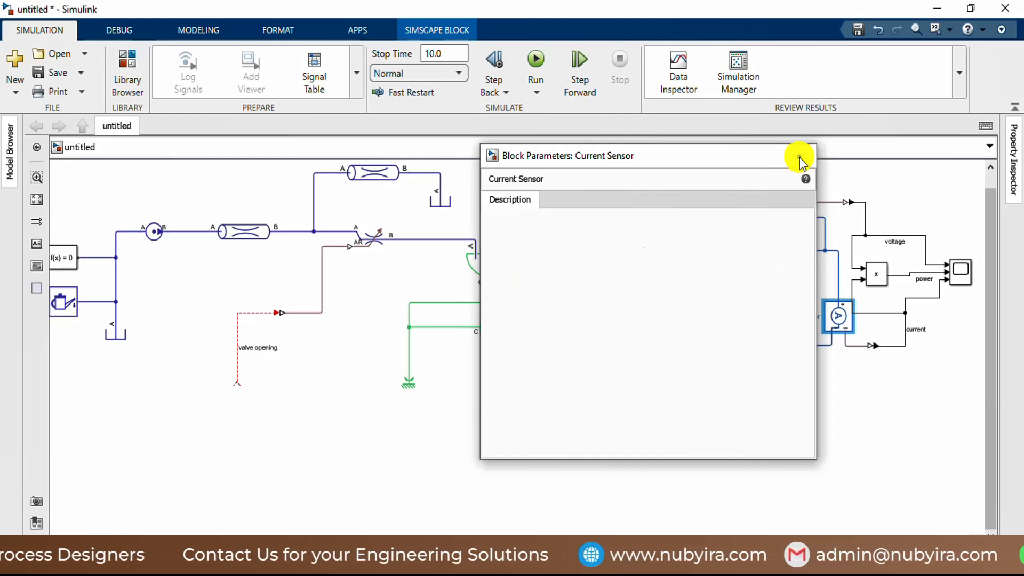
click(805, 155)
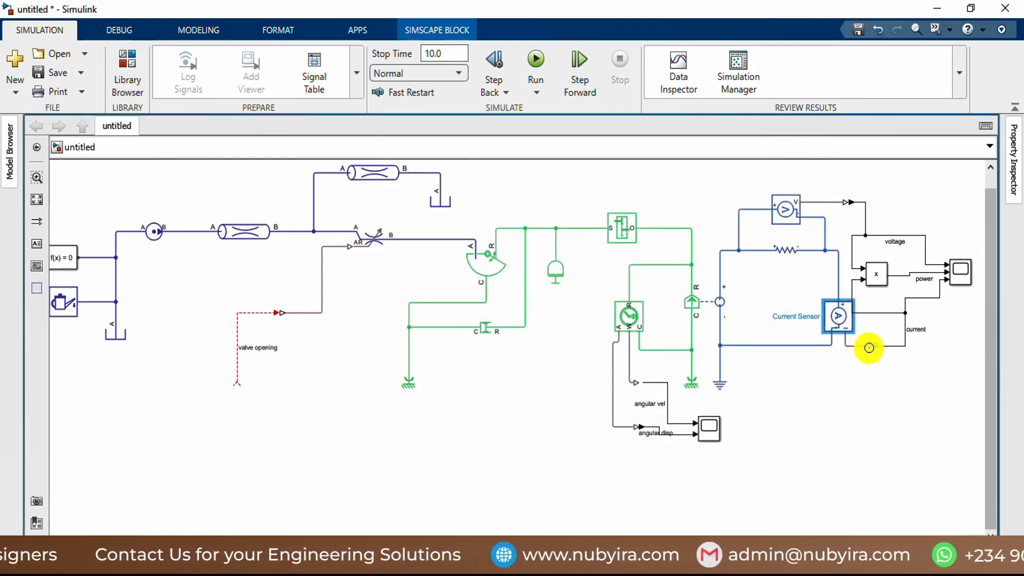
double_click(885, 285)
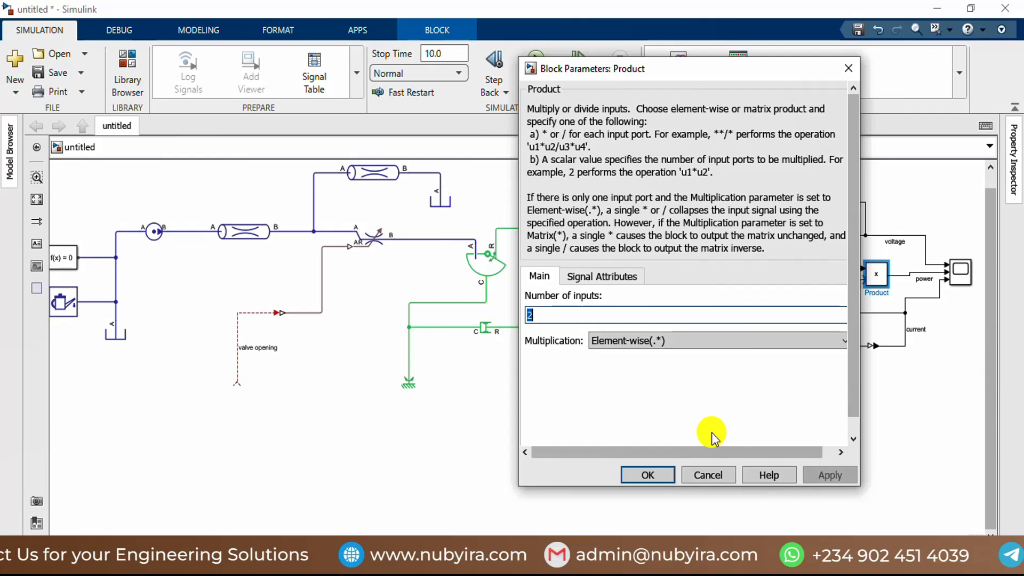
click(705, 471)
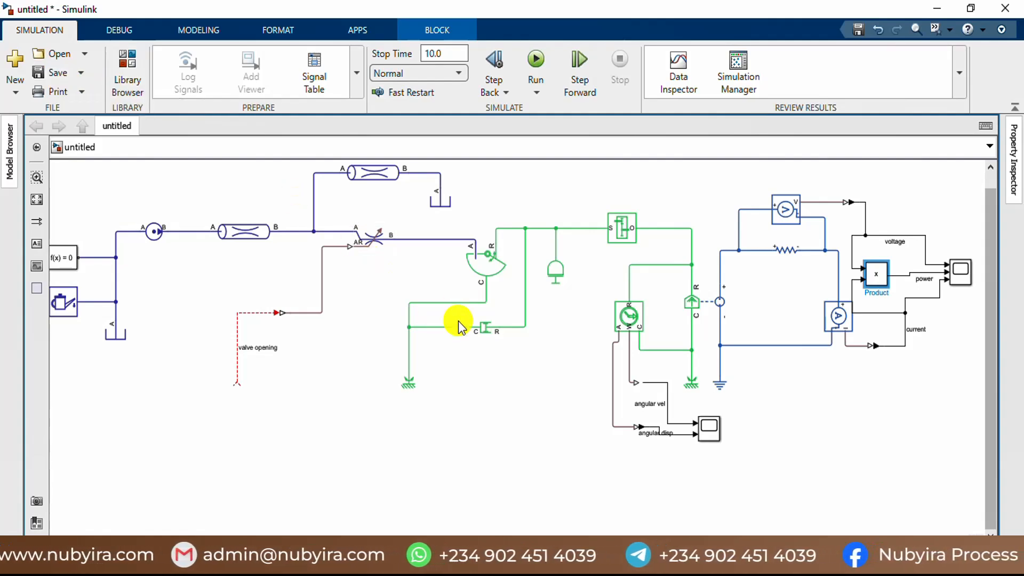
scroll(491, 362, down, 3)
scroll(453, 368, up, 4)
scroll(415, 335, down, 1)
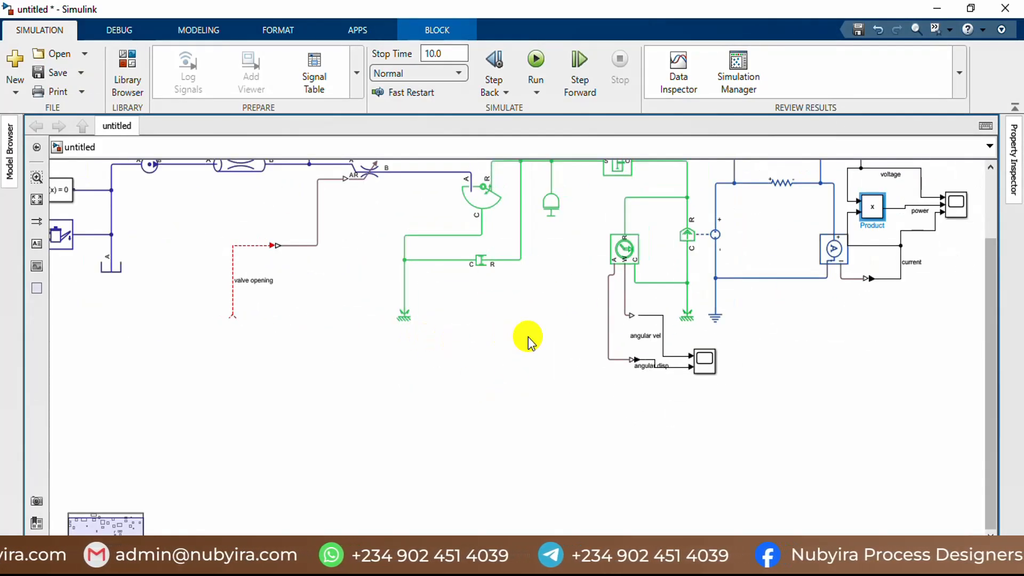
click(695, 248)
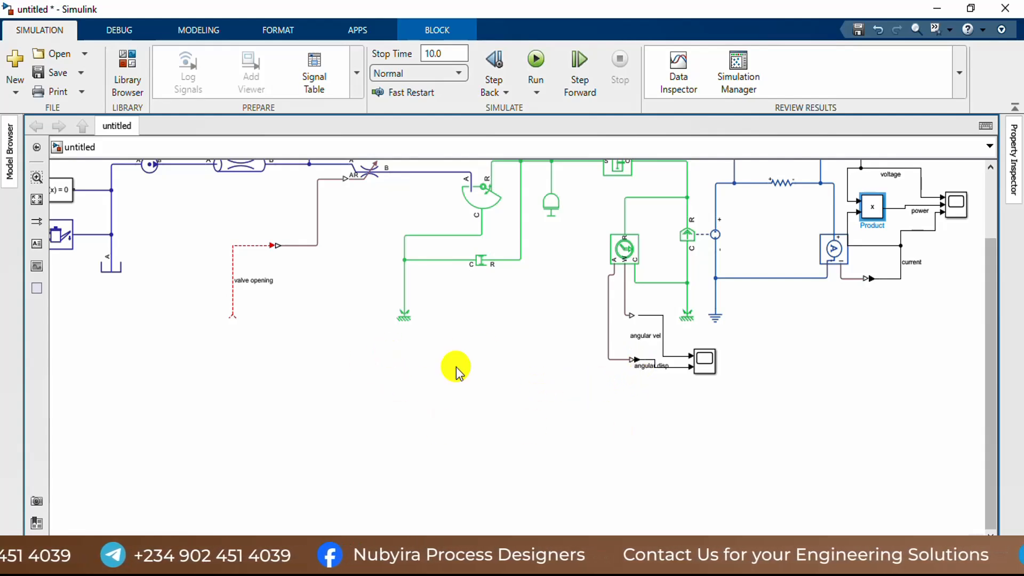
scroll(456, 368, down, 2)
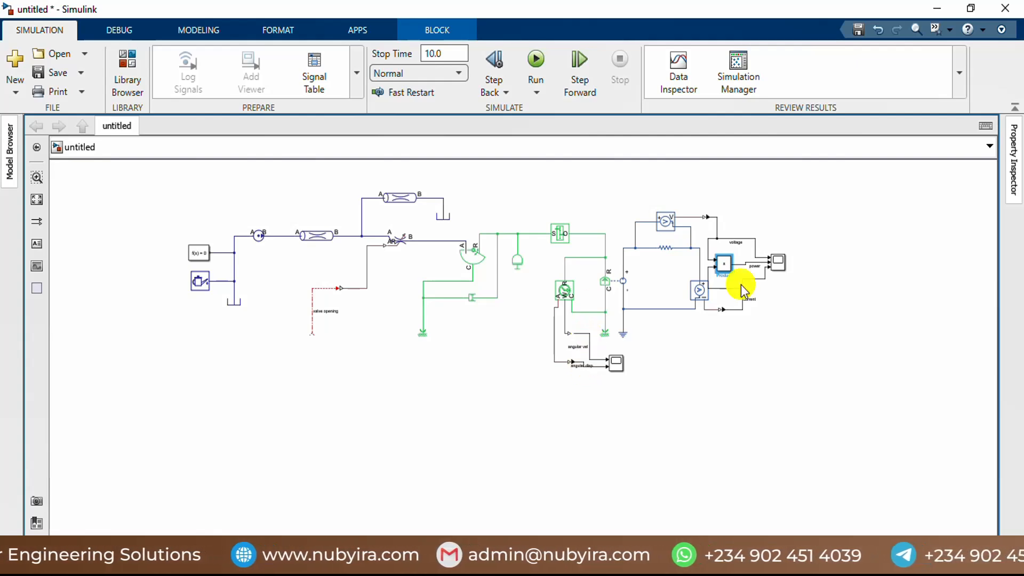
scroll(530, 299, up, 2)
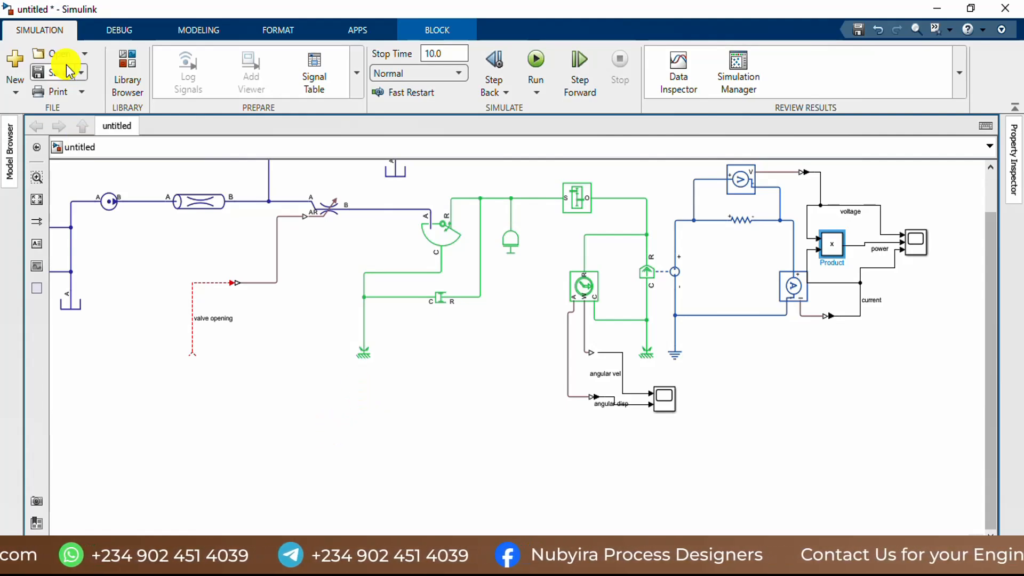
scroll(392, 429, down, 1)
scroll(427, 426, up, 2)
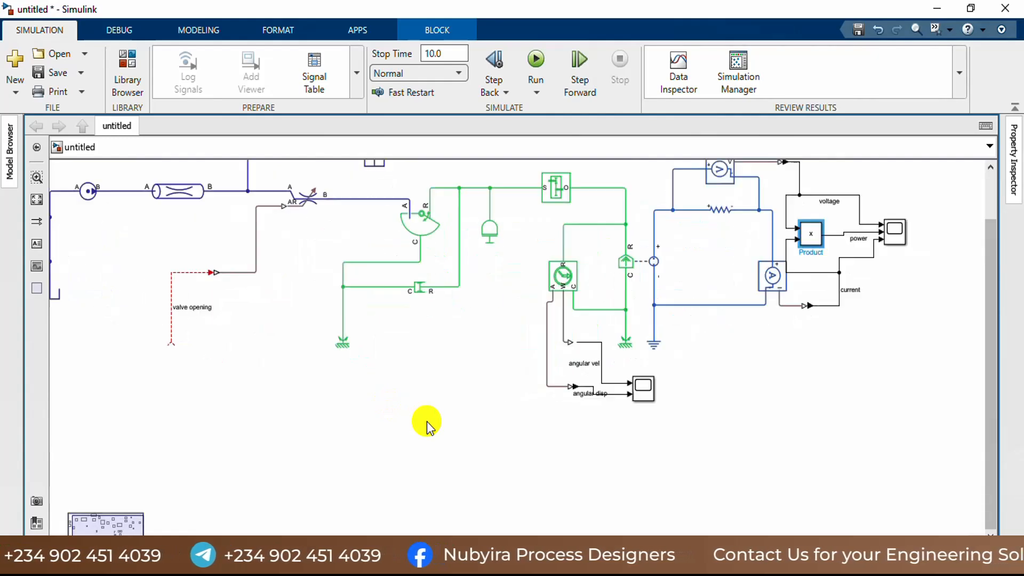
double_click(315, 410)
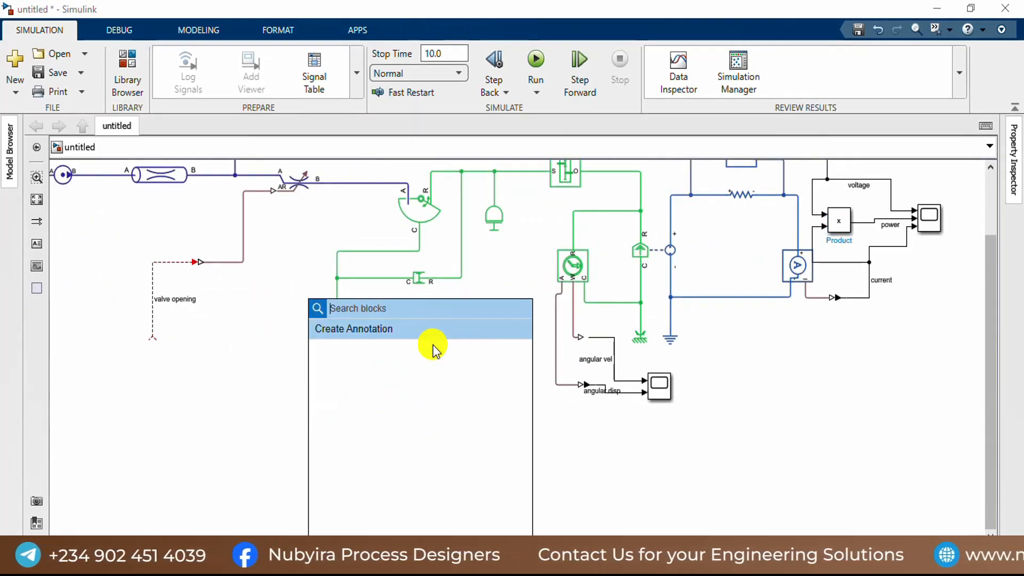
text(a)
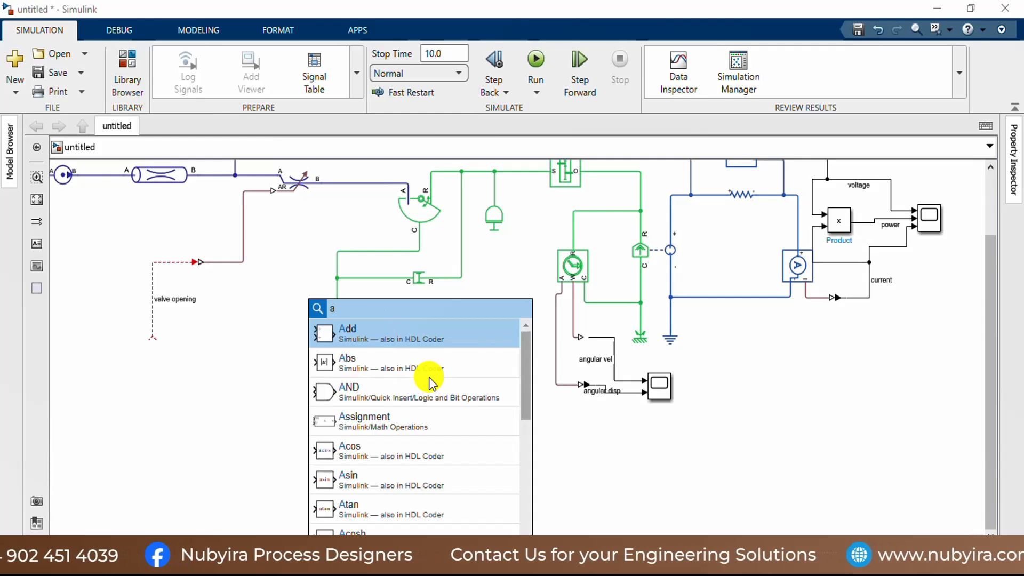
key(BackSpace)
text(s)
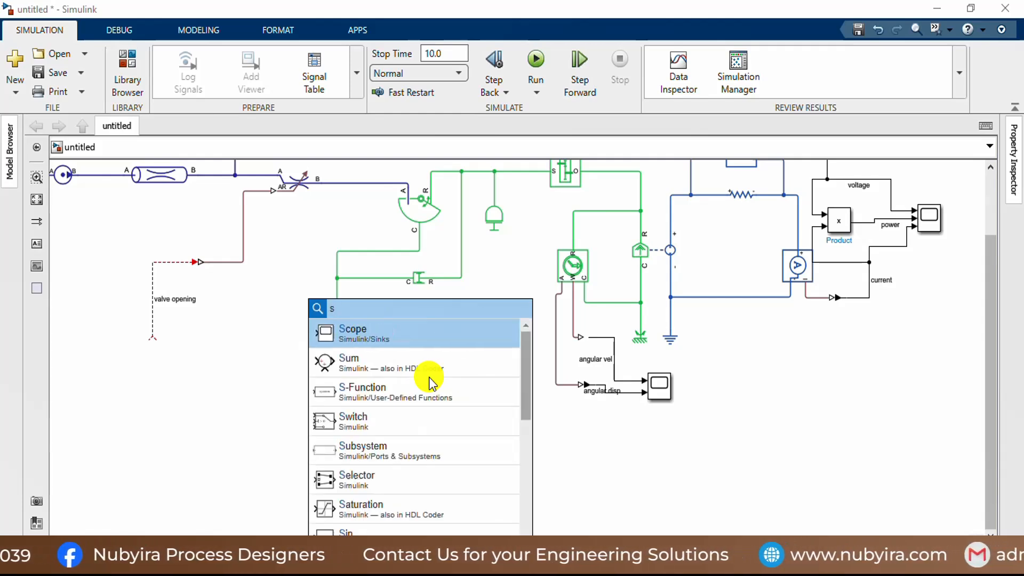
text(ub)
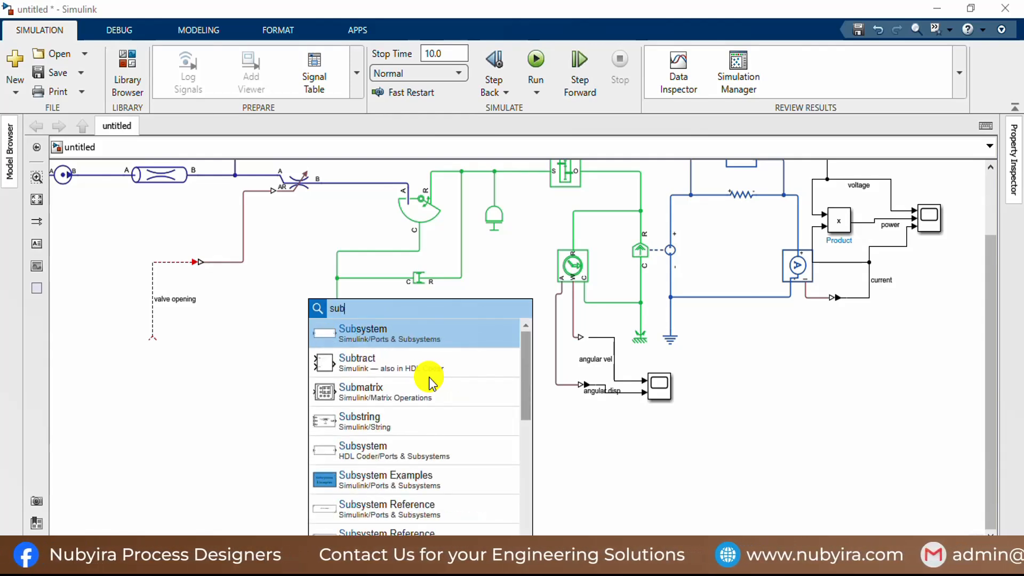
click(397, 371)
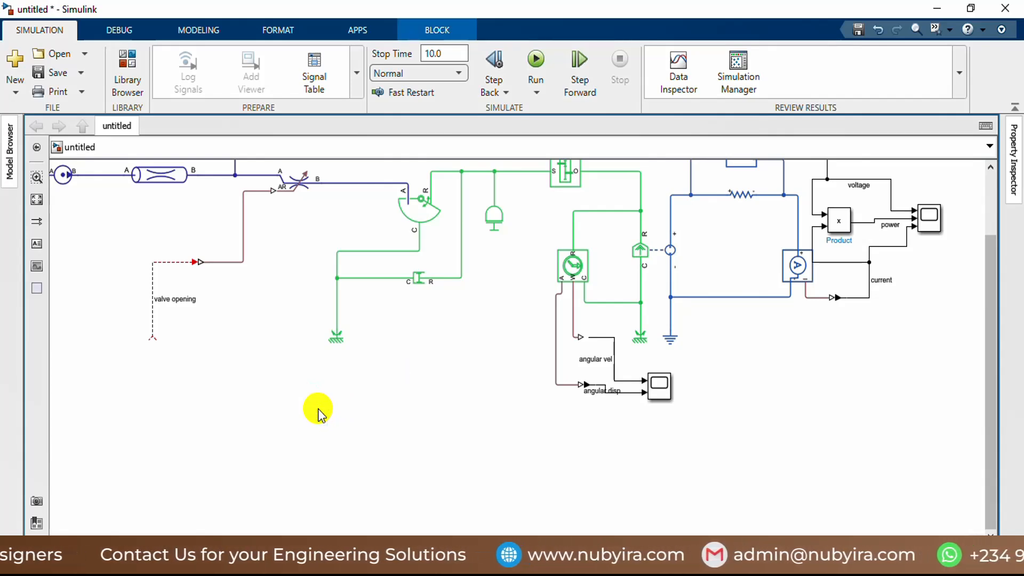
Step: Add a Unit Delay block from the Simulink Discrete library to the empty canvas area below the mechanical network
click(120, 83)
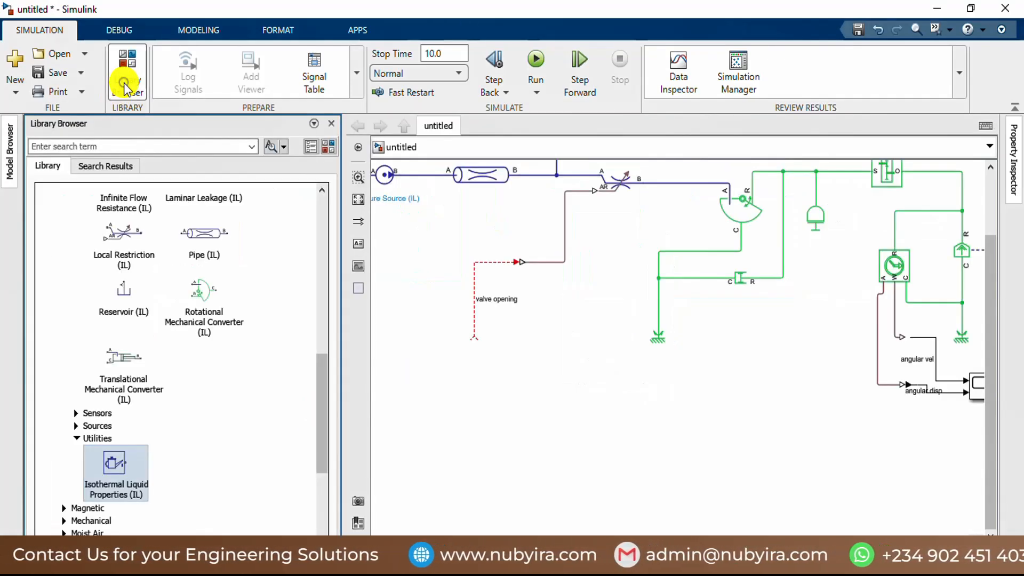
scroll(181, 261, up, 15)
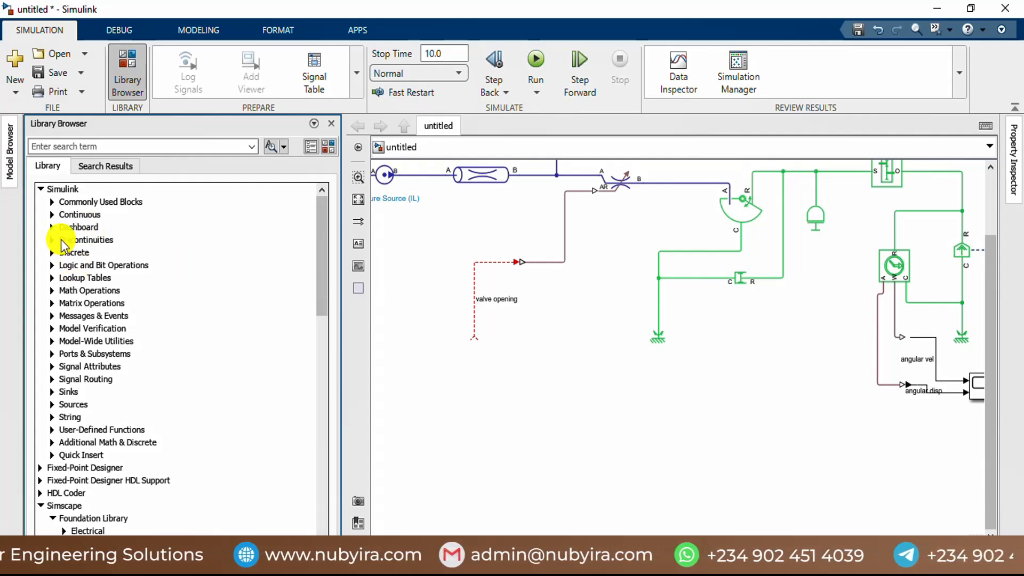
click(52, 253)
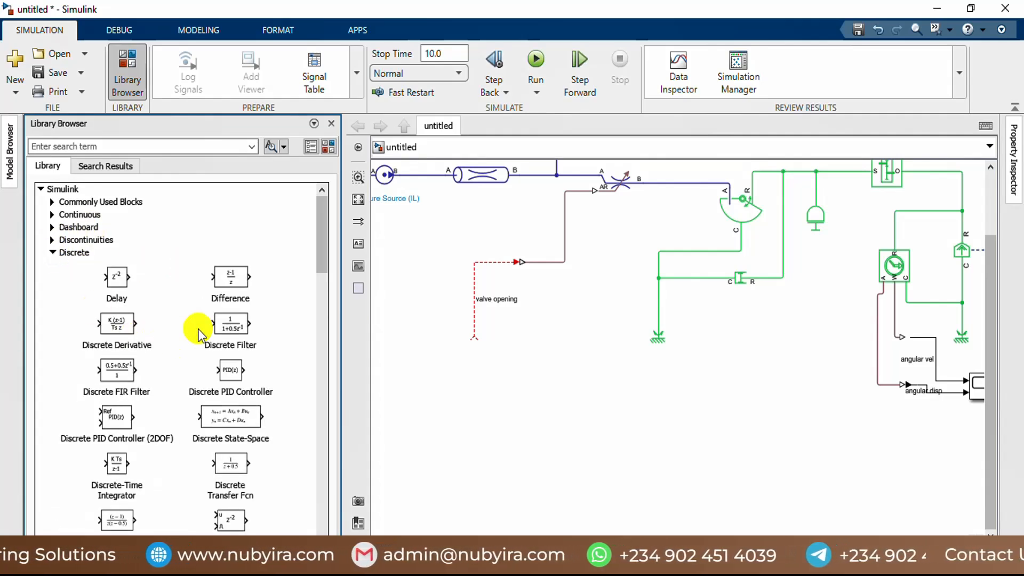
scroll(203, 328, down, 3)
scroll(228, 345, down, 2)
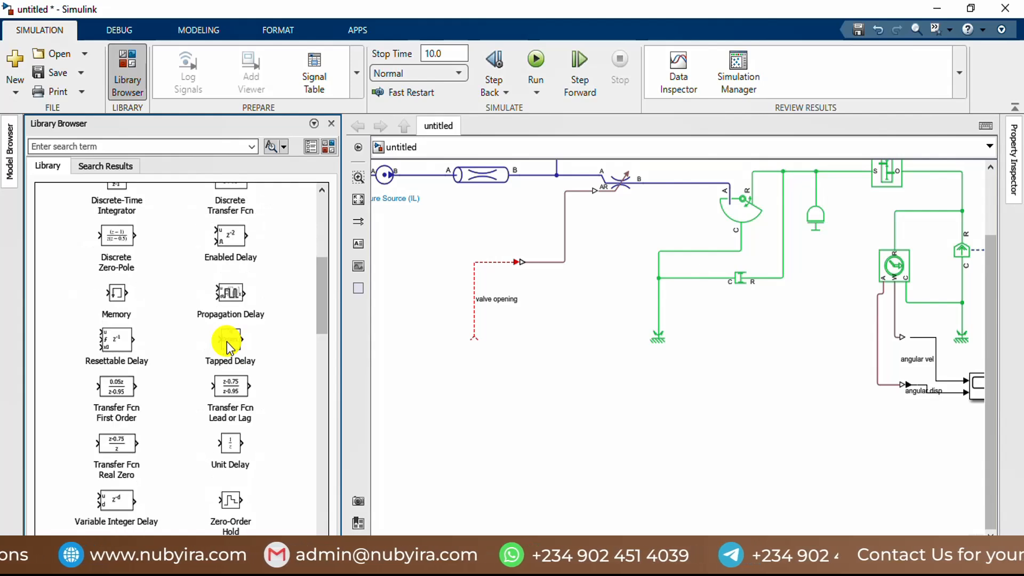
scroll(228, 346, down, 3)
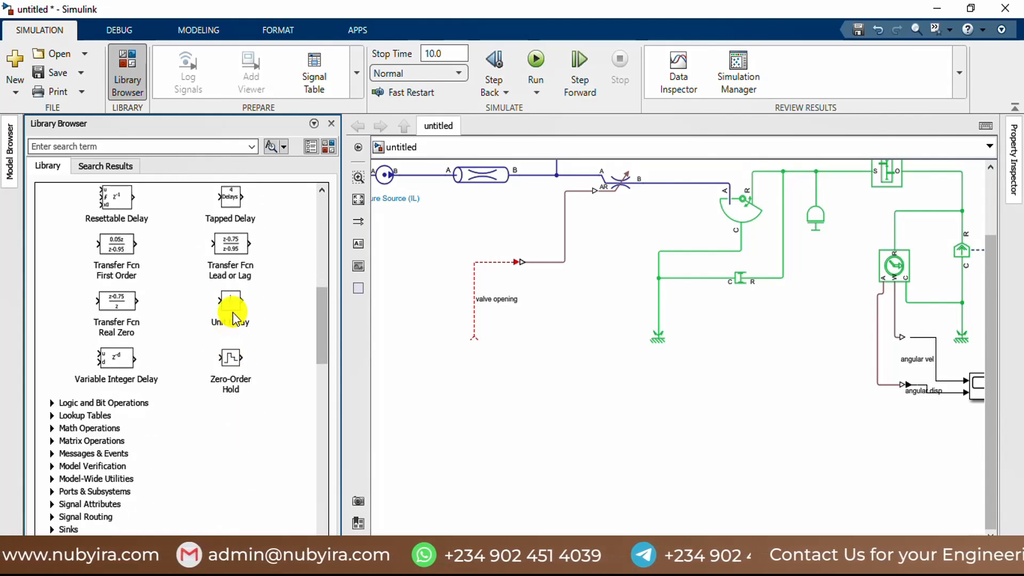
drag(229, 301, 678, 462)
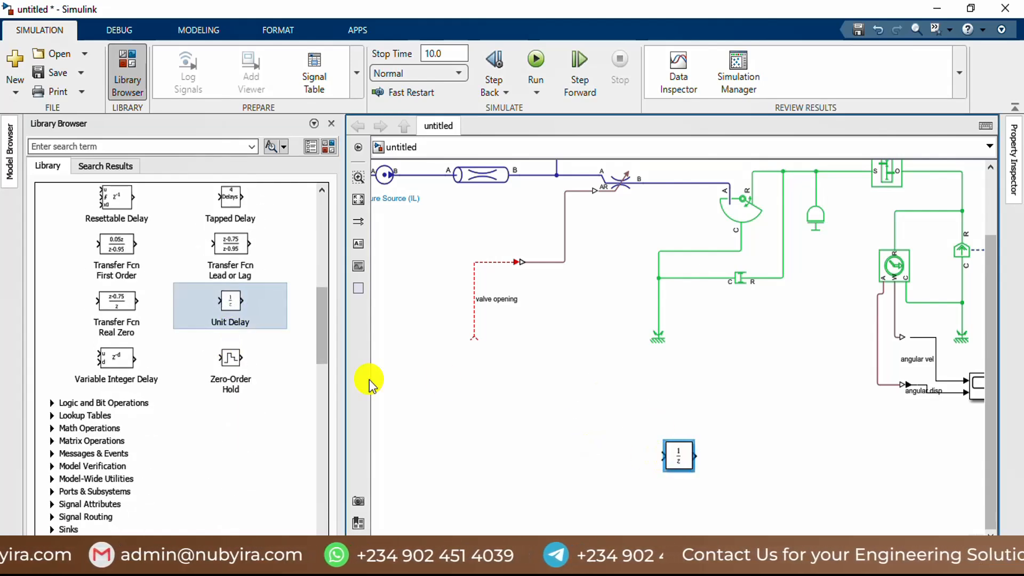
Step: Add a Discrete PID Controller block from the Discrete library below the unconnected valve opening line
scroll(240, 353, up, 3)
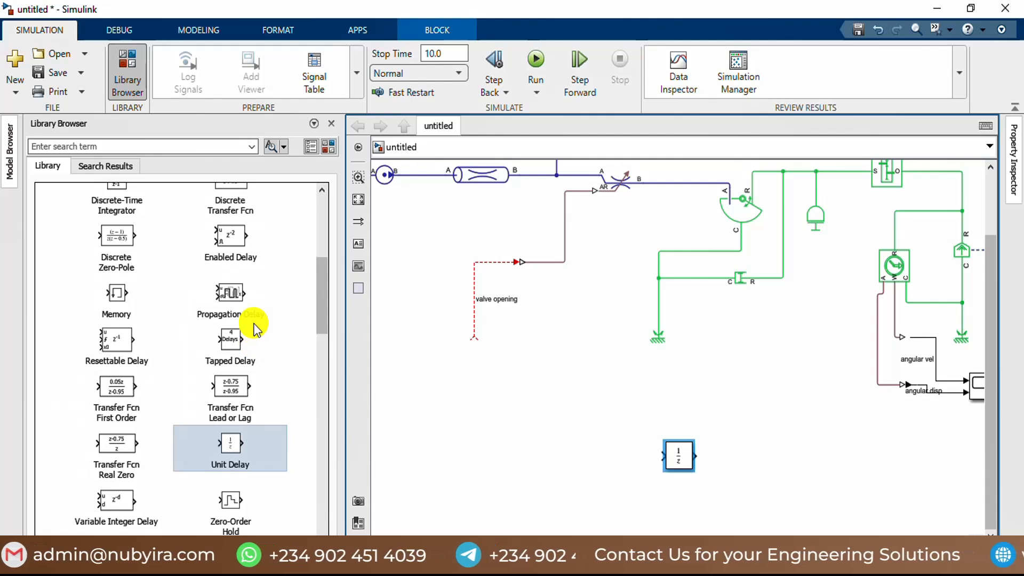
scroll(255, 328, up, 6)
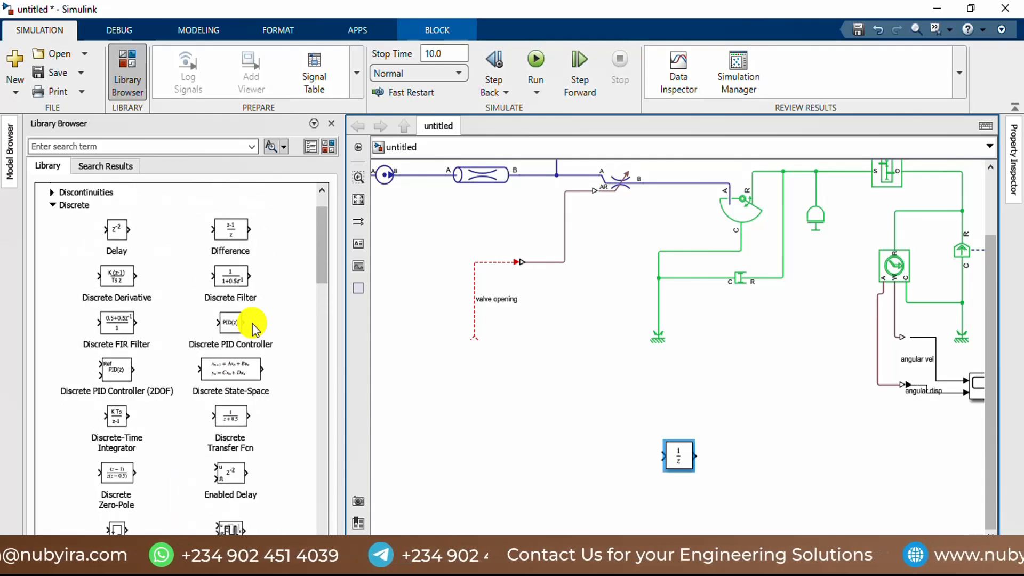
click(239, 329)
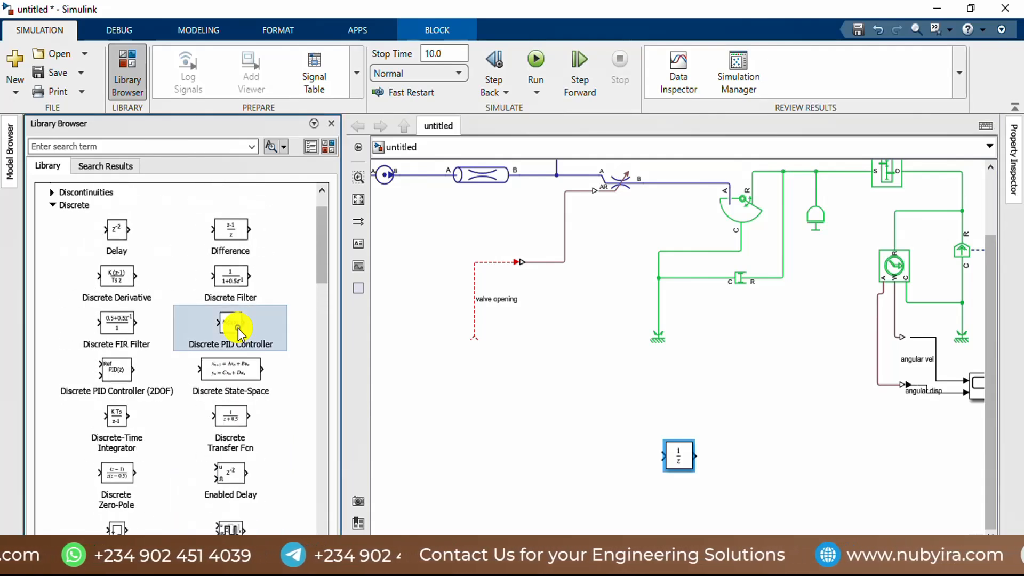
scroll(230, 327, down, 1)
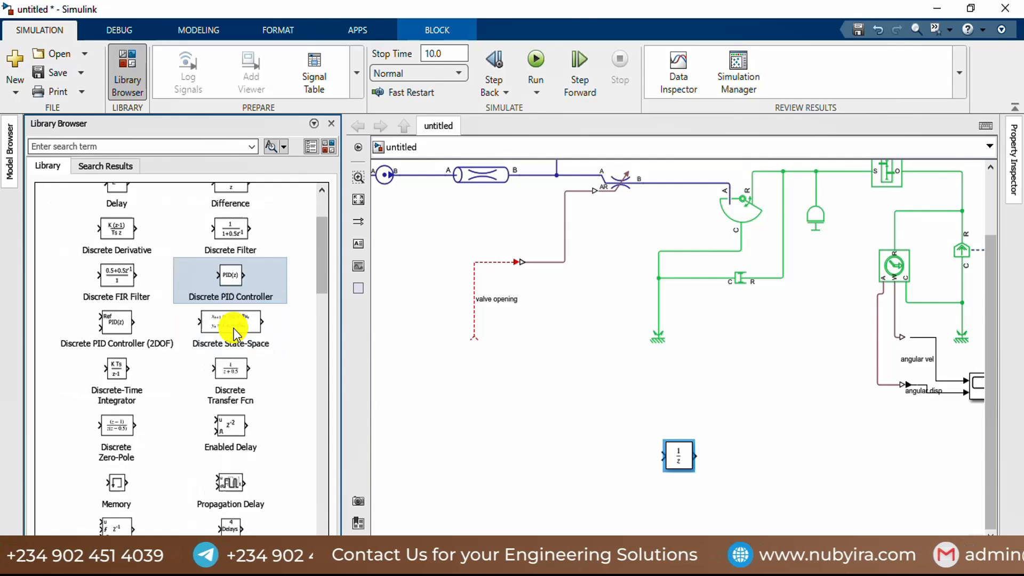
drag(235, 288, 530, 399)
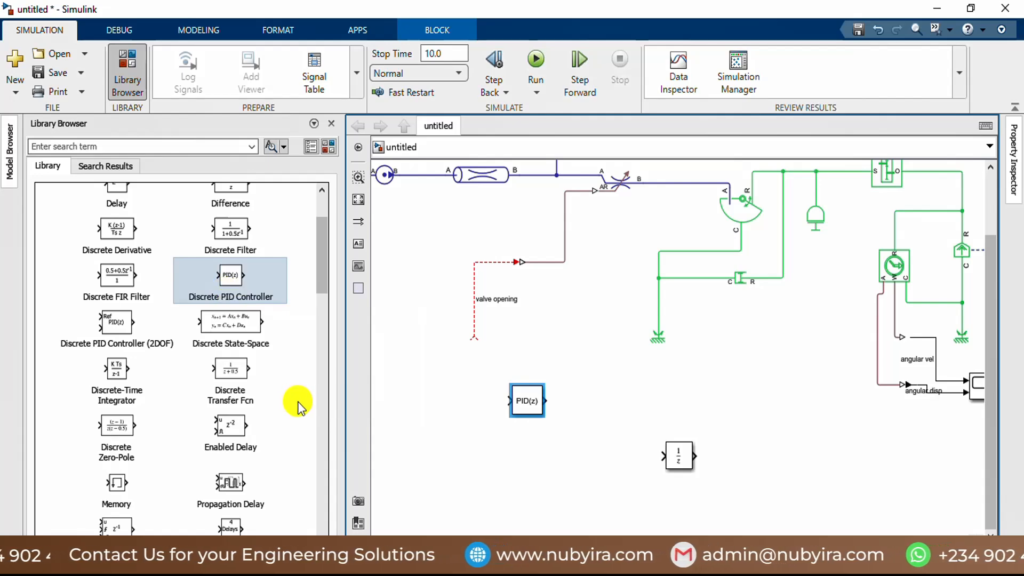
Step: Collapse the Discrete library and expand Math Operations to reach its Sum and Subtract blocks
scroll(268, 365, down, 3)
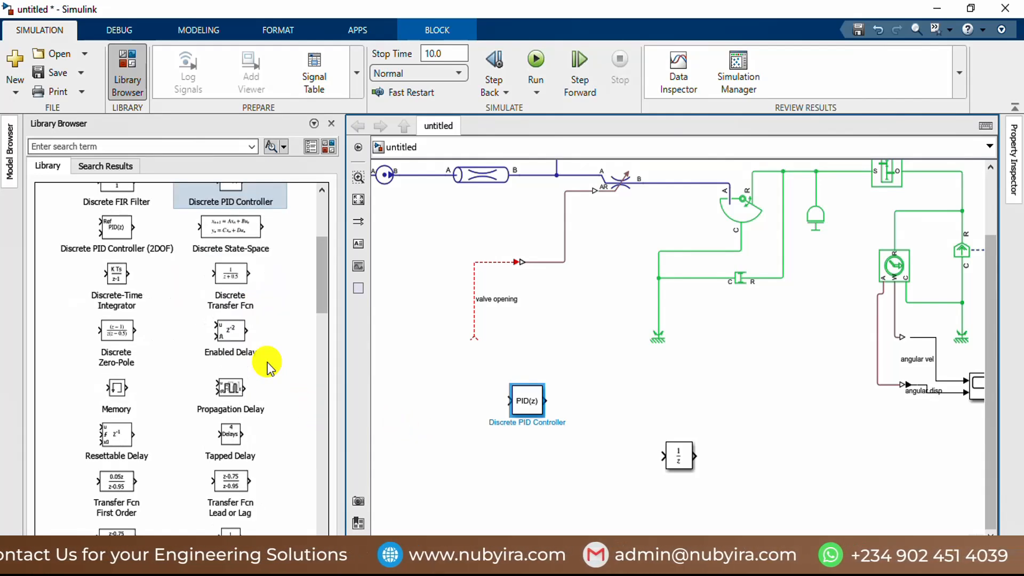
scroll(268, 365, down, 3)
scroll(268, 365, down, 3)
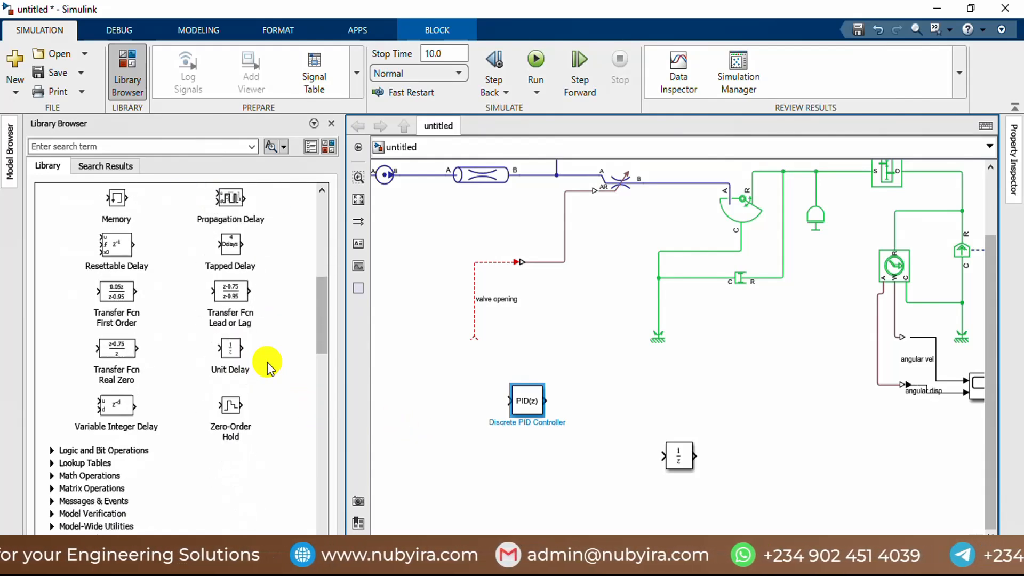
scroll(268, 365, up, 11)
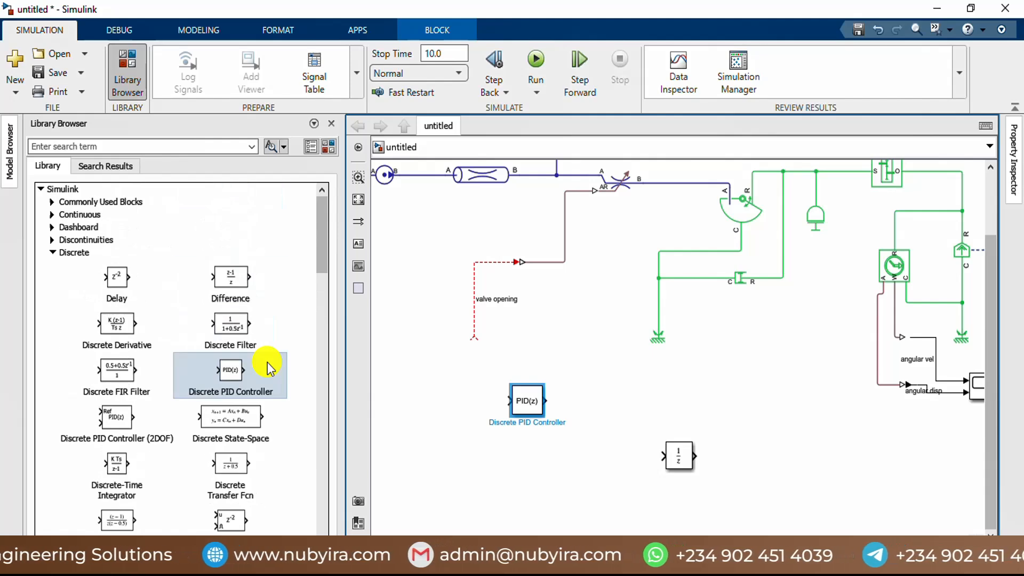
click(52, 254)
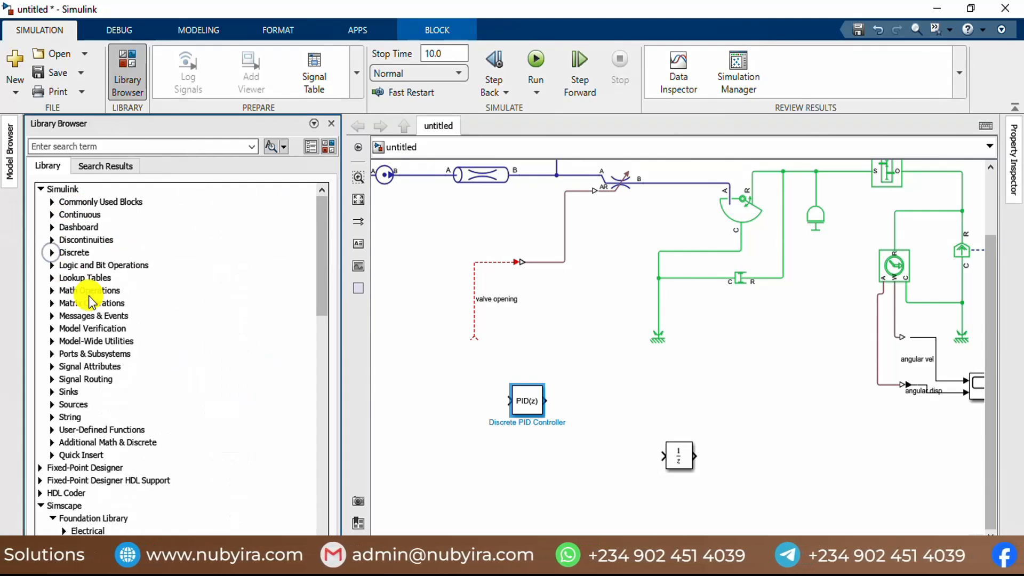
scroll(109, 347, down, 3)
scroll(118, 307, up, 3)
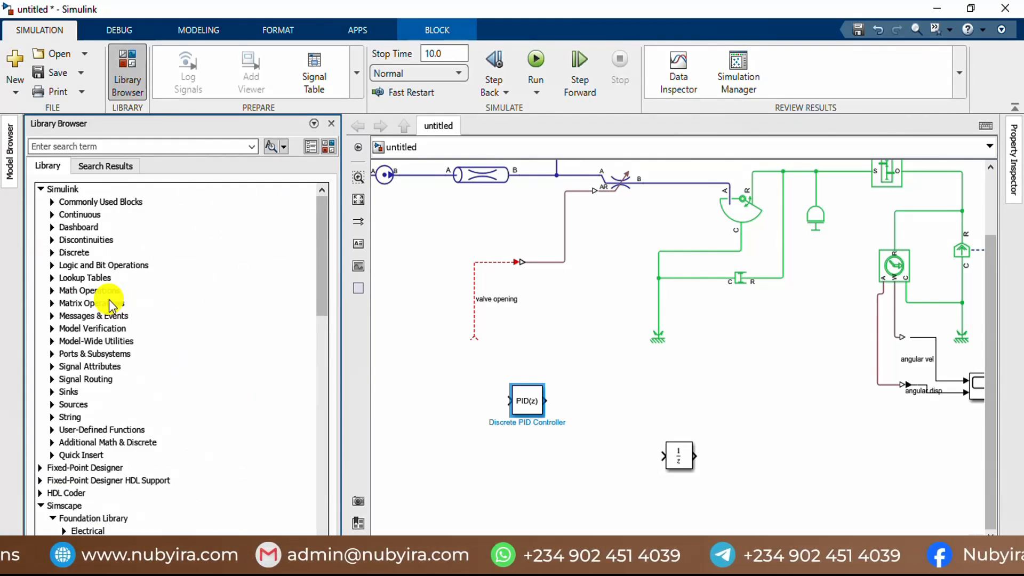
click(52, 290)
scroll(172, 322, down, 3)
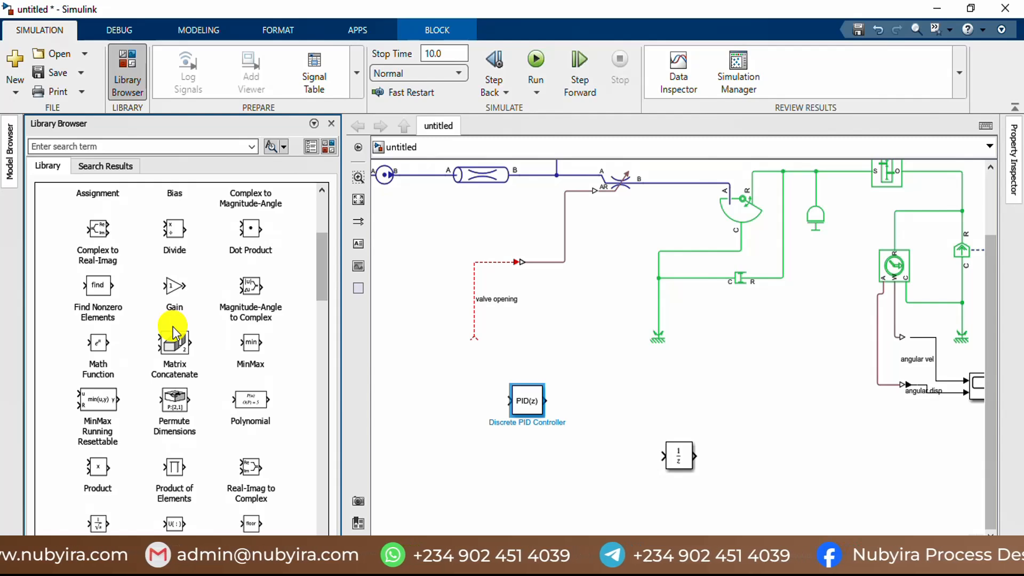
scroll(173, 333, down, 3)
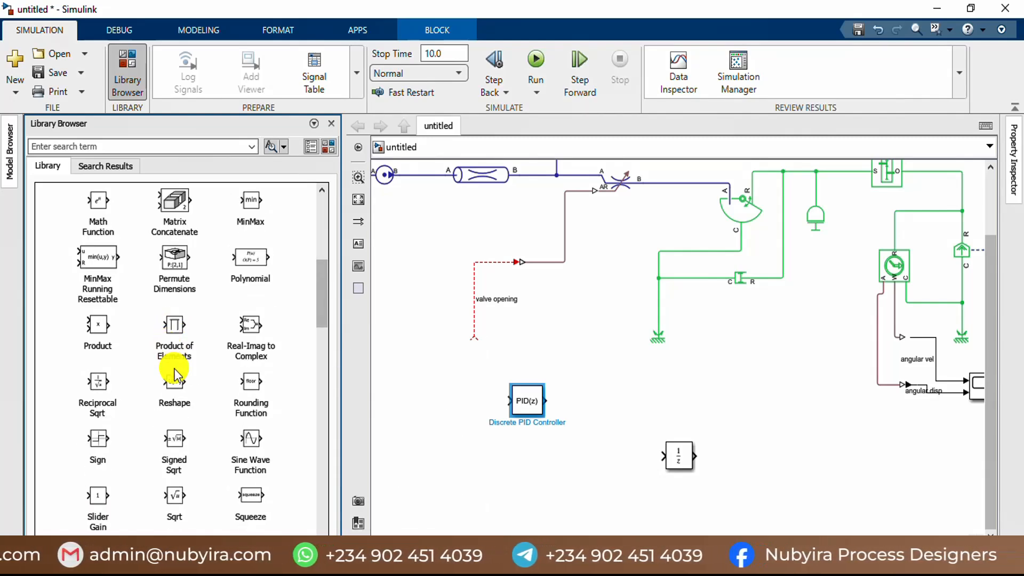
scroll(181, 331, up, 3)
scroll(184, 326, down, 6)
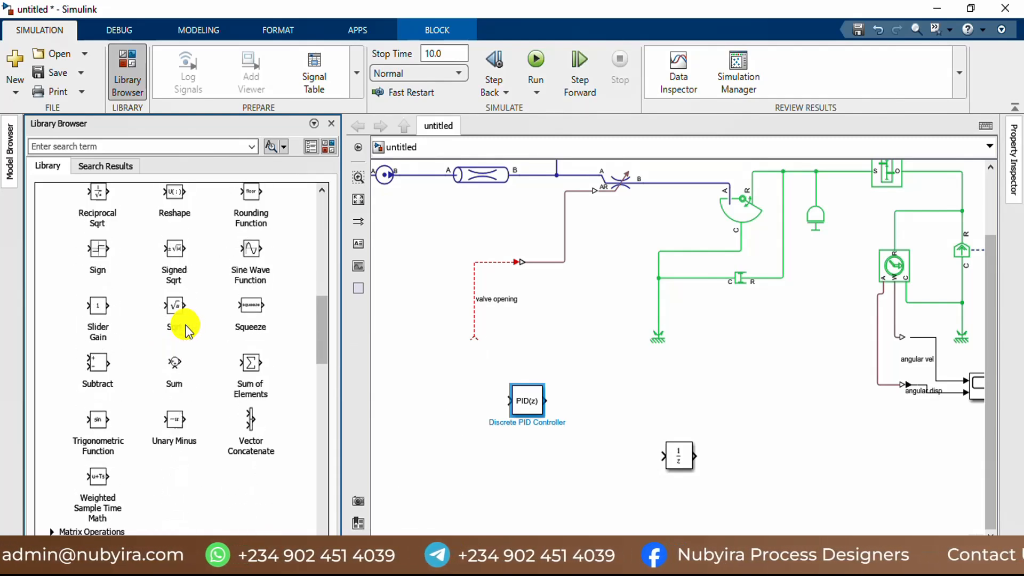
click(175, 373)
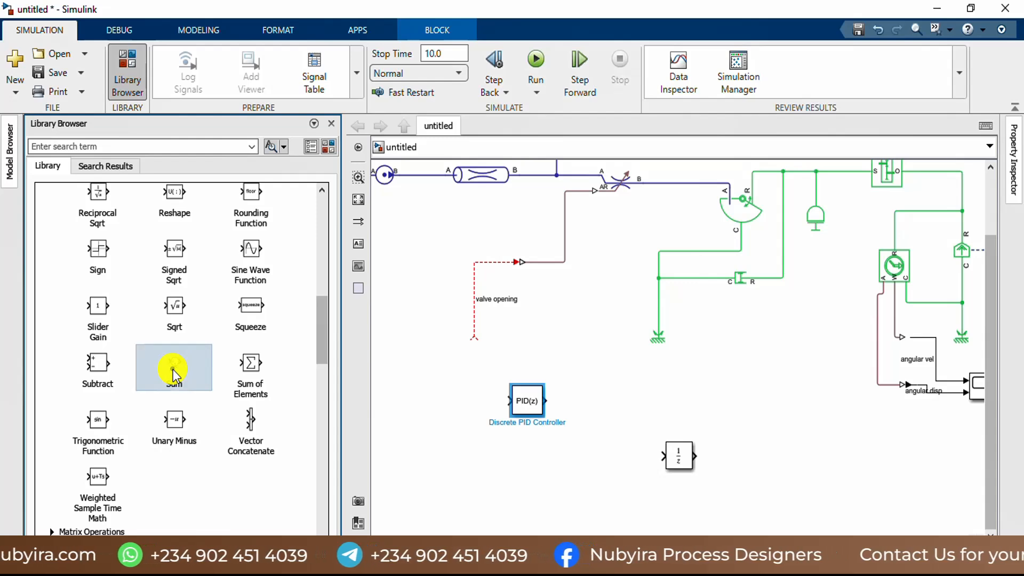
drag(404, 384, 477, 443)
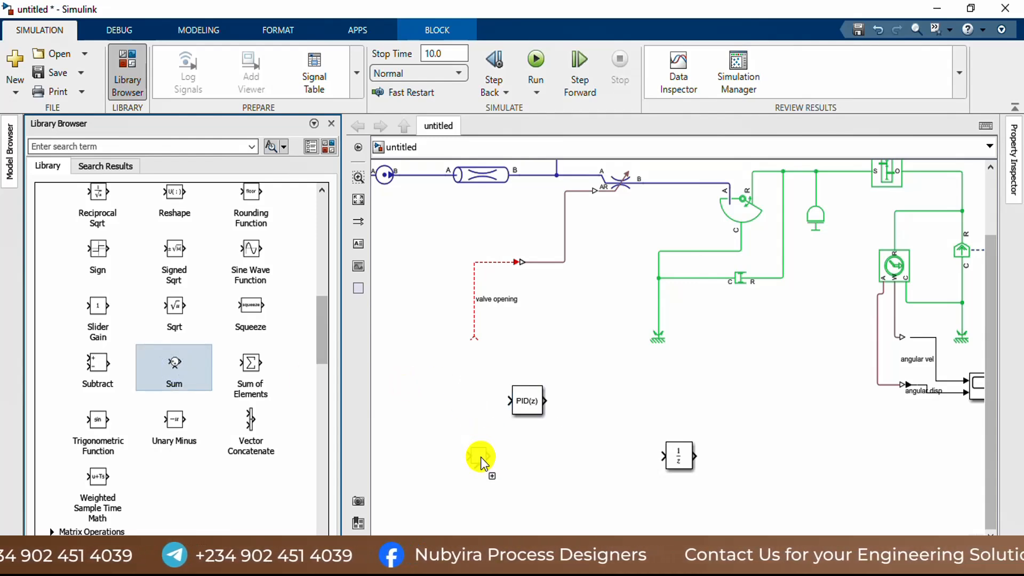
drag(480, 459, 191, 365)
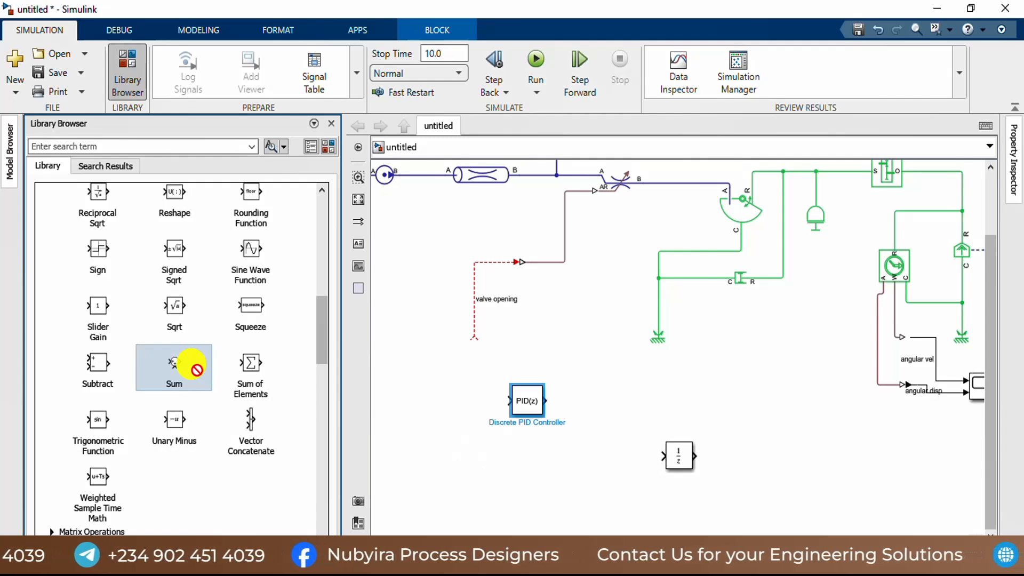
Step: Add a Subtract block from the Math Operations library to the canvas, just before and below the Discrete PID Controller
click(96, 373)
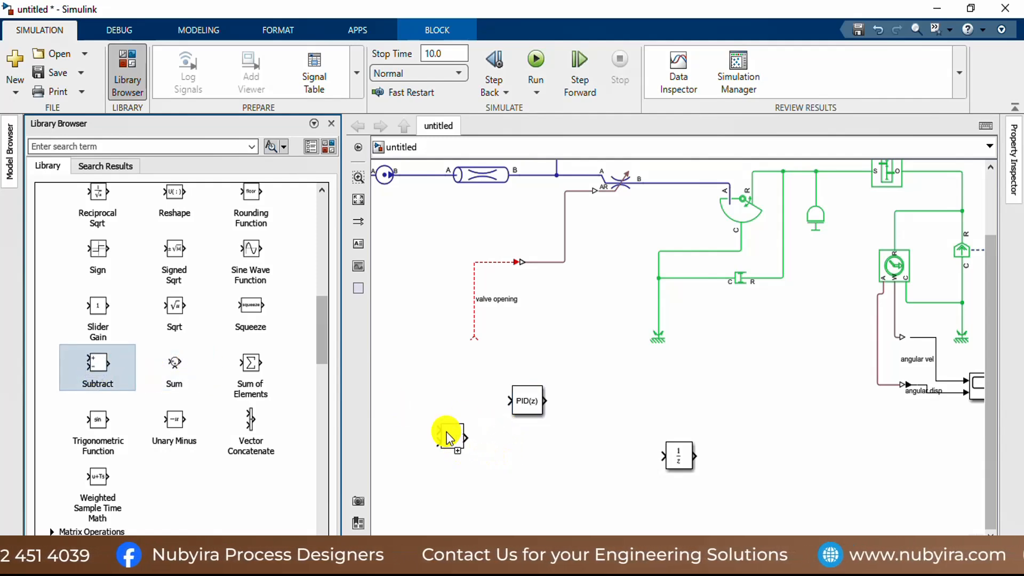
drag(456, 443, 458, 443)
scroll(590, 405, down, 2)
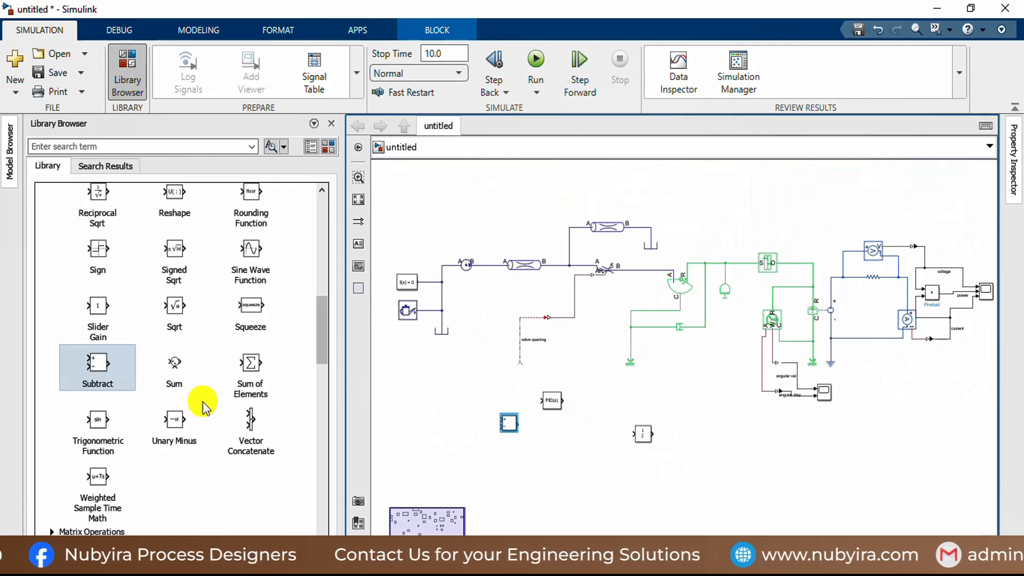
scroll(138, 333, up, 3)
scroll(142, 331, up, 5)
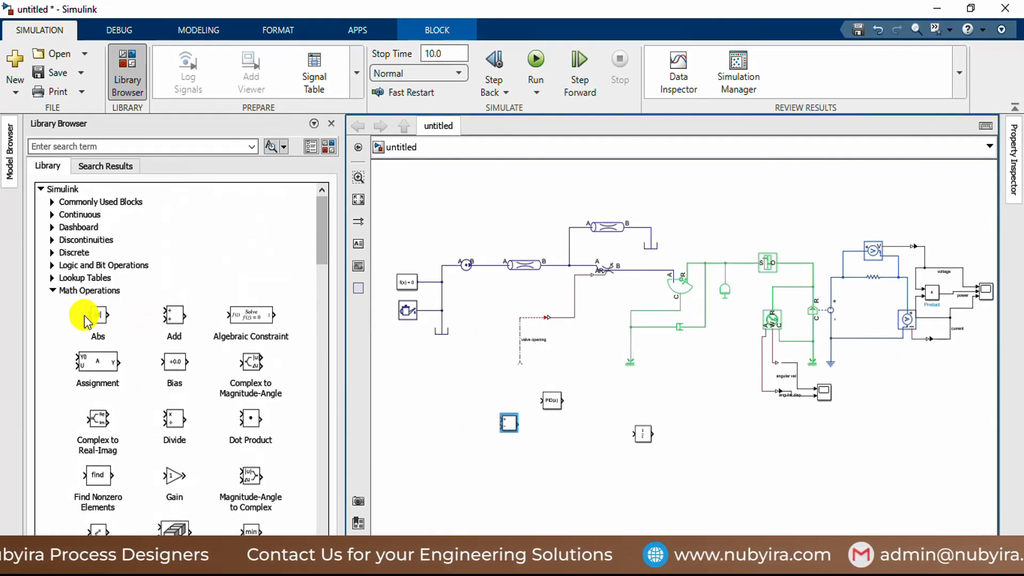
Step: Add a Constant block from the Simulink Sources library to the canvas, on the input side of the Subtract block
click(52, 291)
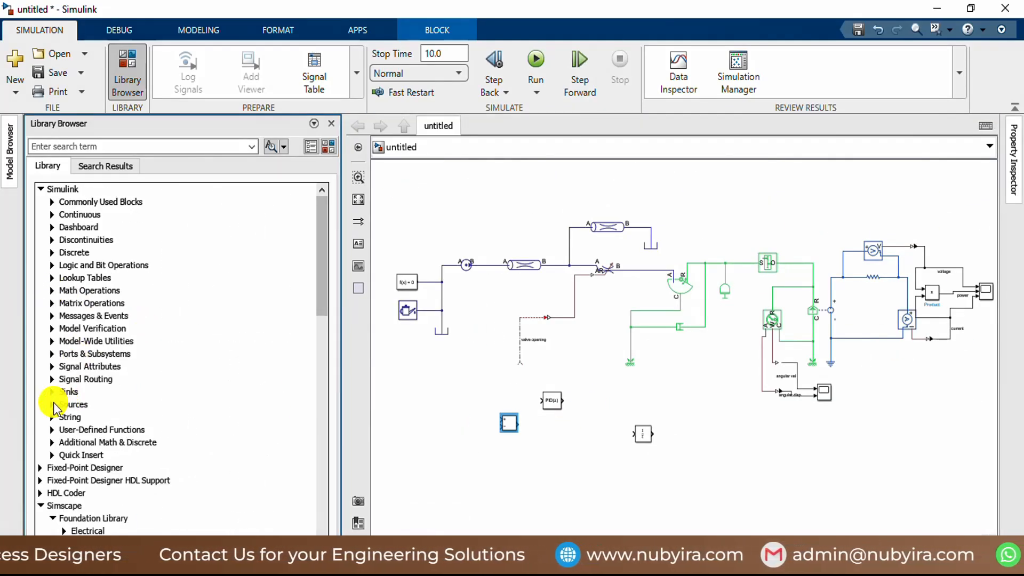
click(52, 404)
scroll(163, 381, down, 5)
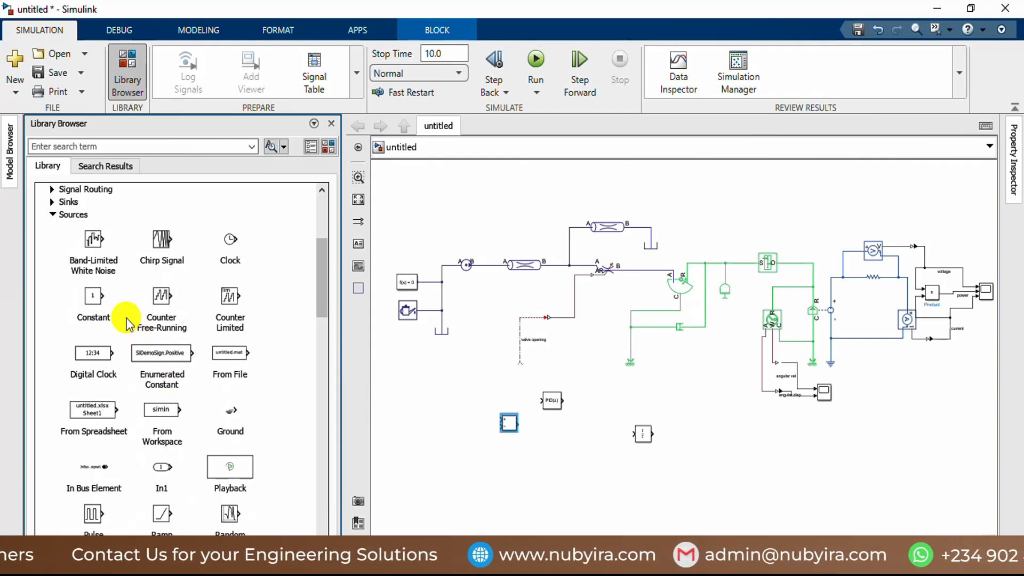
double_click(88, 297)
drag(88, 297, 462, 427)
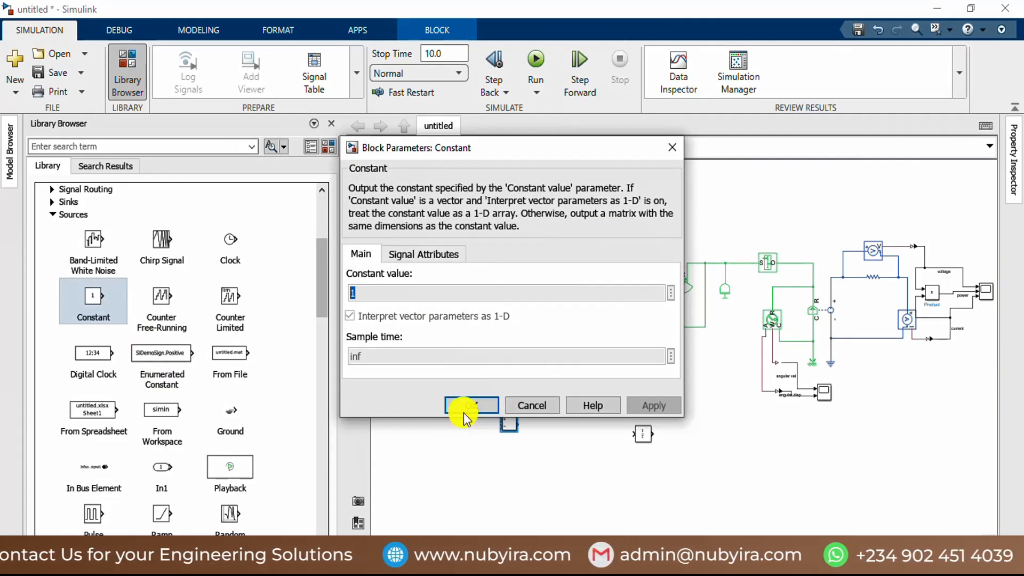
click(469, 405)
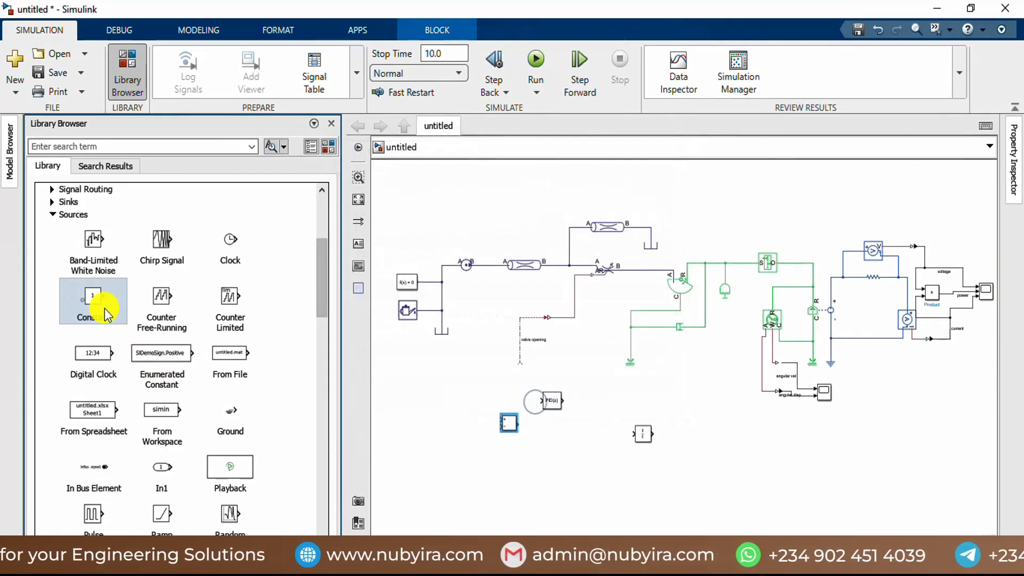
drag(88, 297, 430, 431)
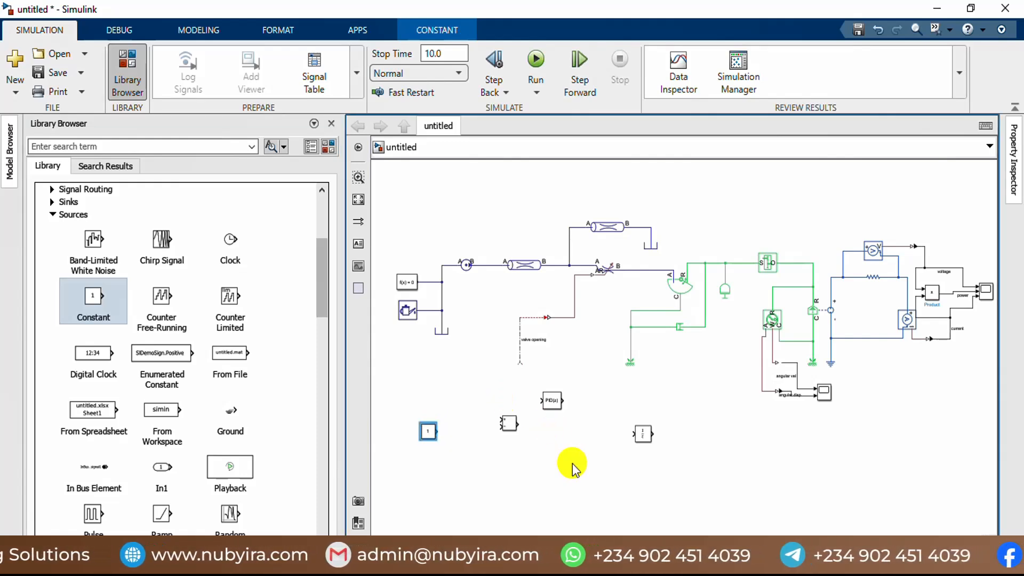
Step: Connect the Discrete PID Controller's output to the loose end of the valve opening line
scroll(552, 424, up, 3)
drag(550, 389, 539, 389)
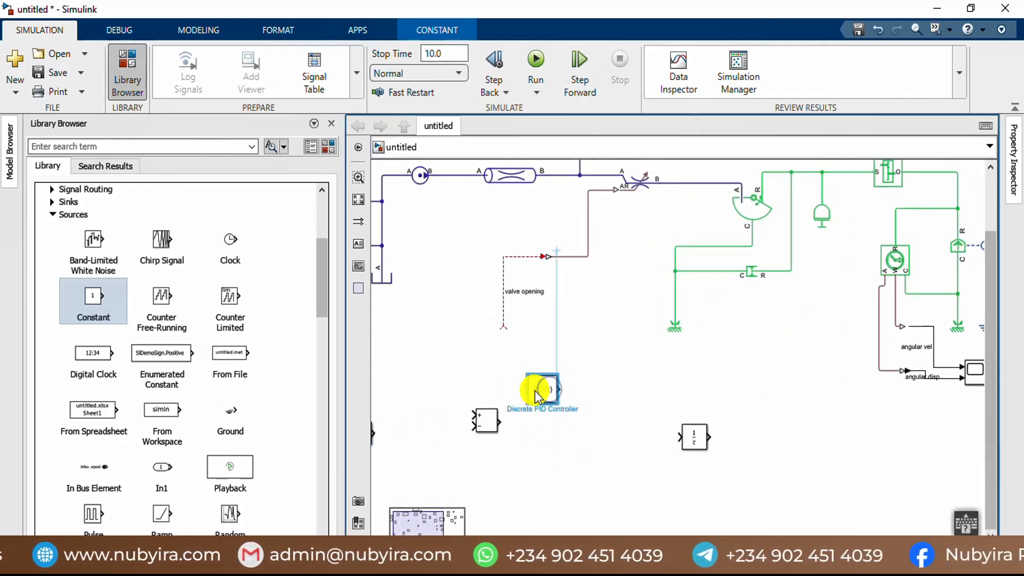
drag(504, 325, 561, 385)
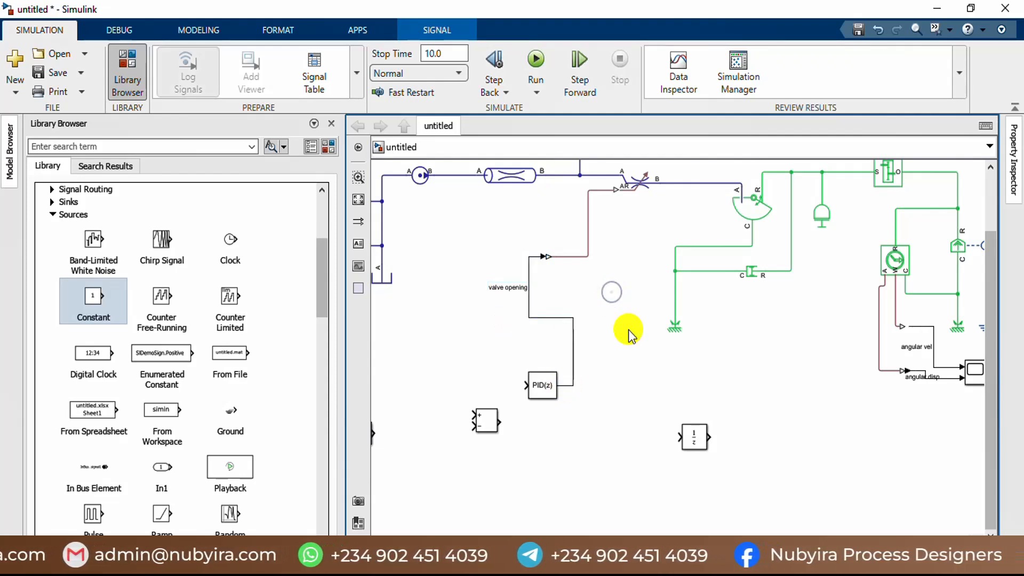
Step: Move the Unit Delay block farther from the PID controller and shift the Subtract block to just below the controller
scroll(498, 290, up, 3)
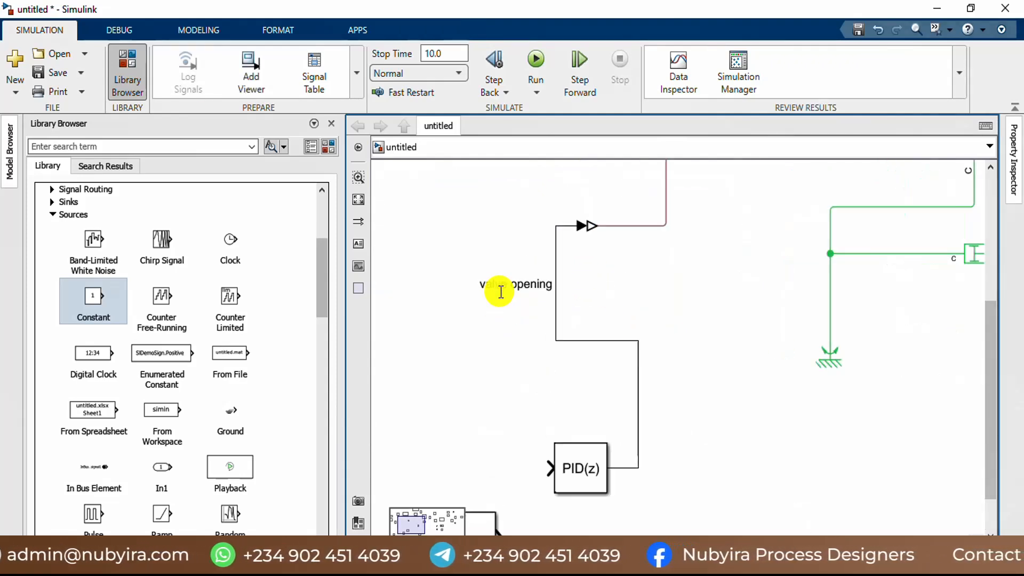
scroll(500, 292, down, 2)
scroll(569, 299, down, 2)
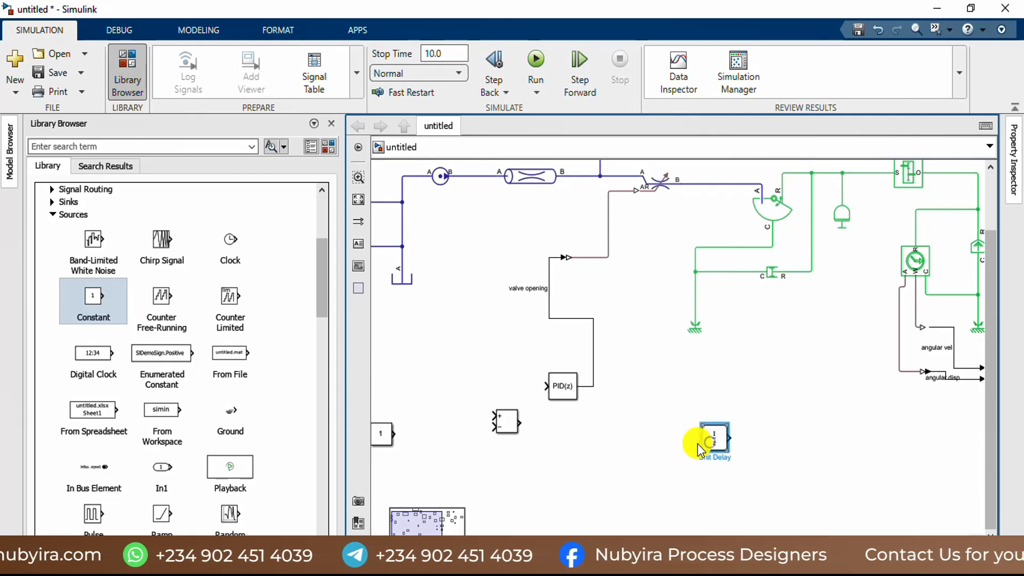
drag(700, 450, 790, 449)
drag(498, 422, 575, 465)
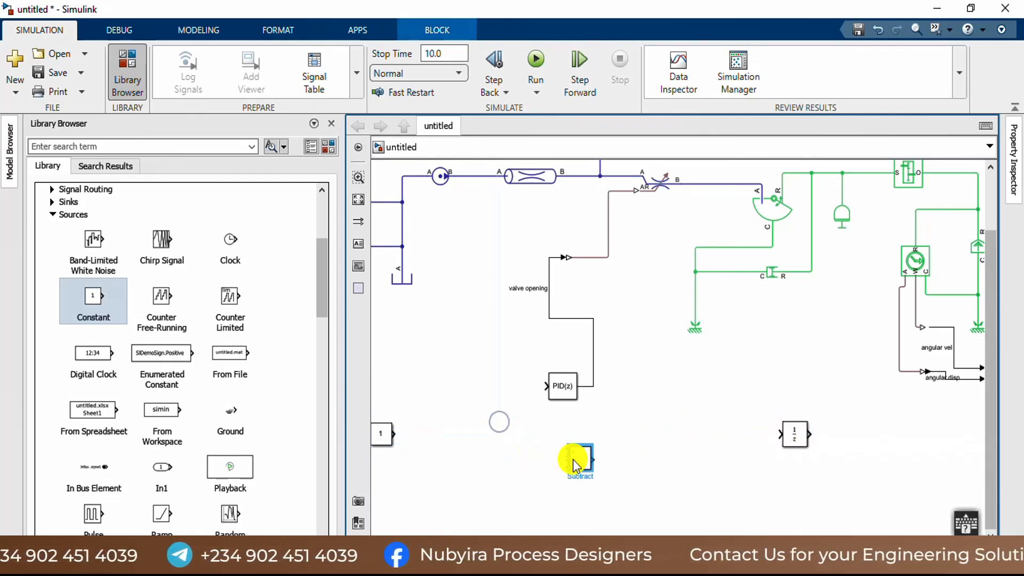
Step: Move the Discrete PID Controller away from the valve opening line and flip it so its output faces that line
drag(560, 391, 667, 404)
right_click(667, 404)
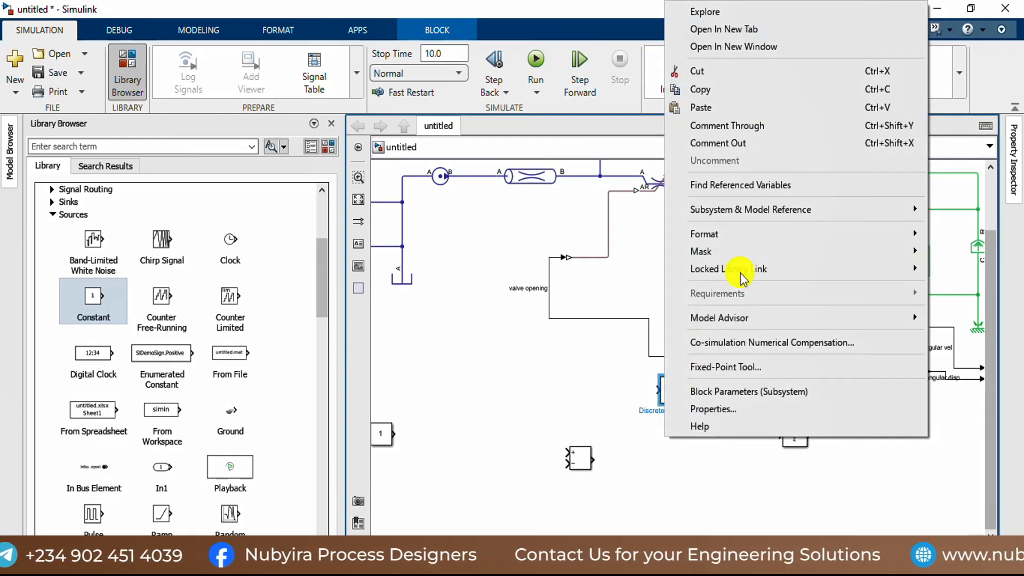
mouse_move(699, 234)
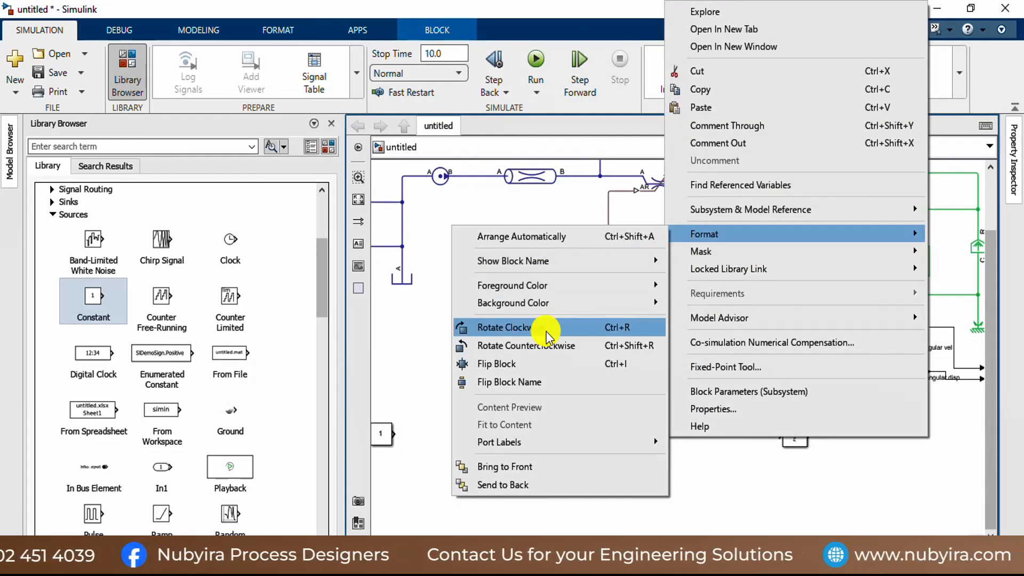
click(537, 363)
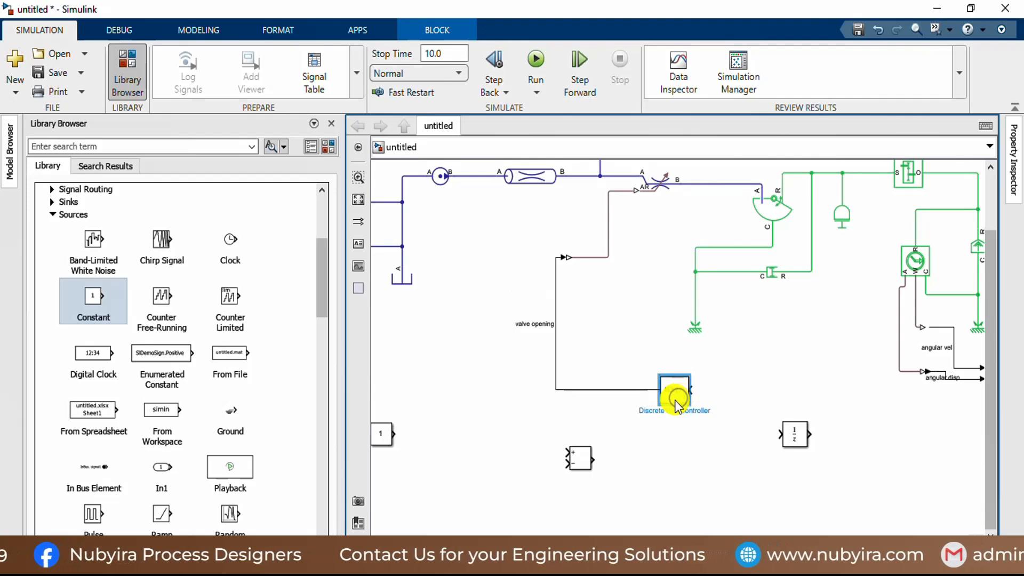
drag(676, 407, 667, 406)
Step: Place the Constant below the PID controller and Subtract near the Unit Delay, rotating Subtract clockwise and flipping it so its inputs face down
click(381, 434)
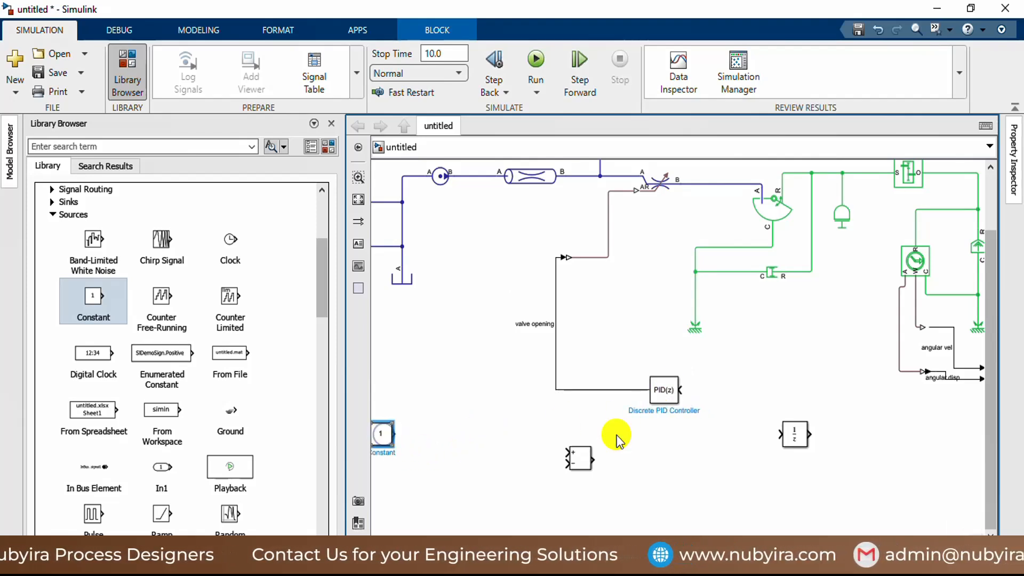
drag(615, 441, 750, 447)
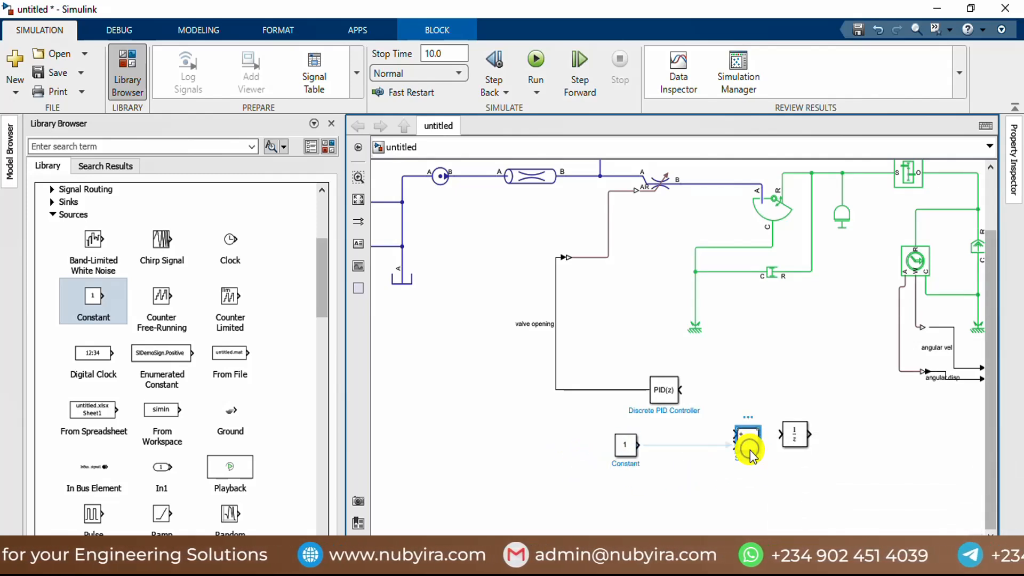
right_click(749, 452)
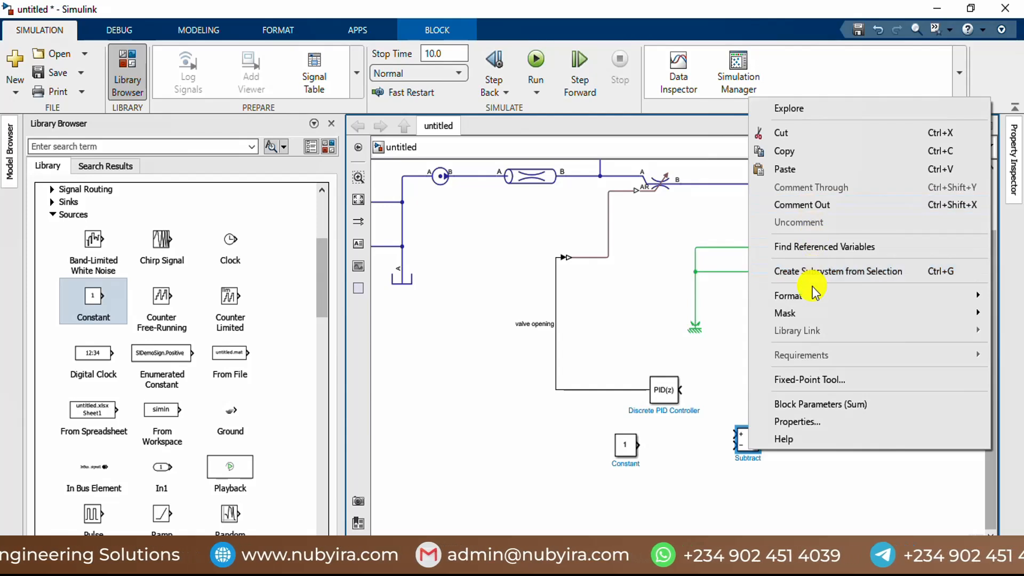
mouse_move(814, 292)
click(652, 392)
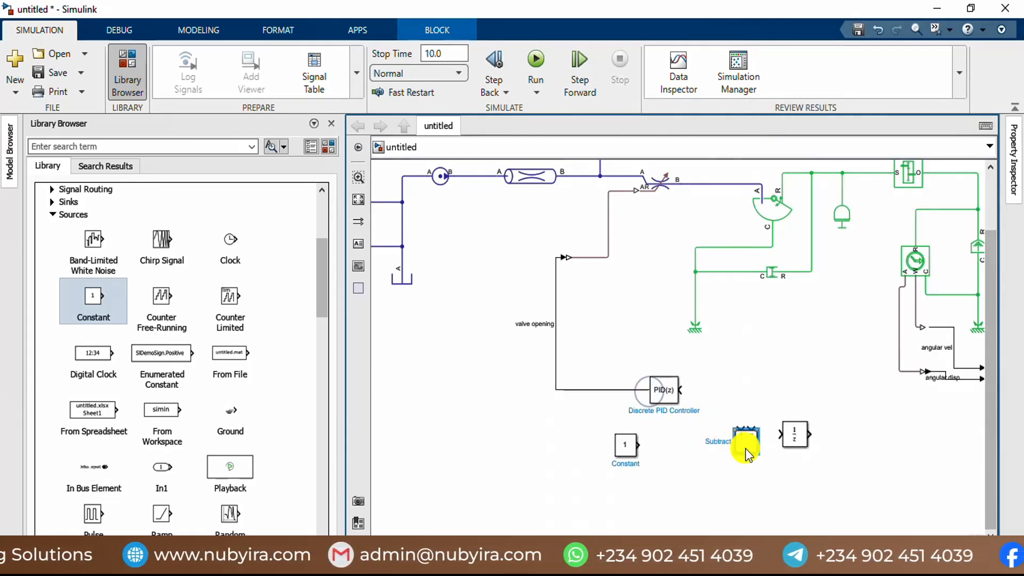
right_click(746, 451)
mouse_move(804, 293)
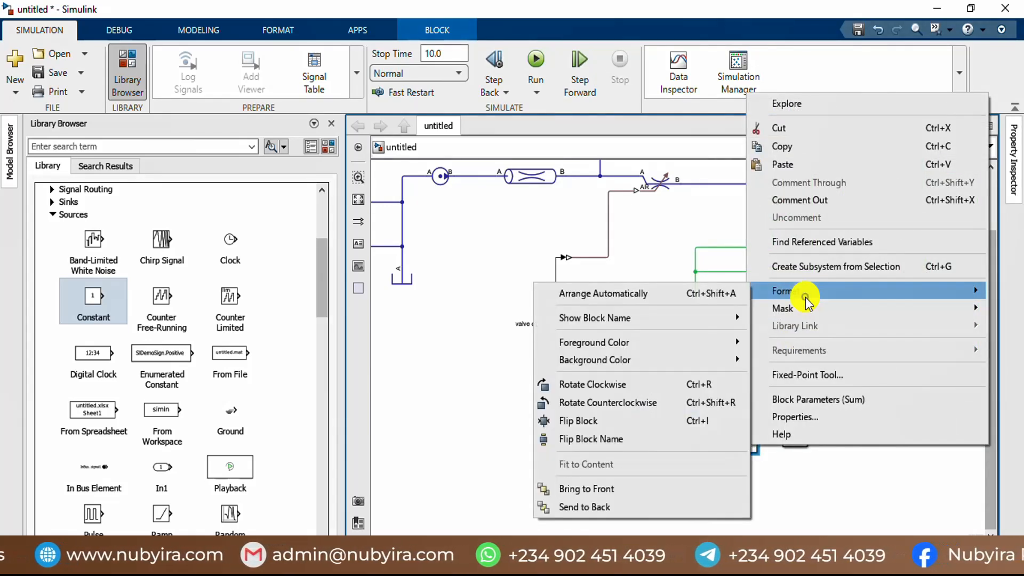
click(642, 421)
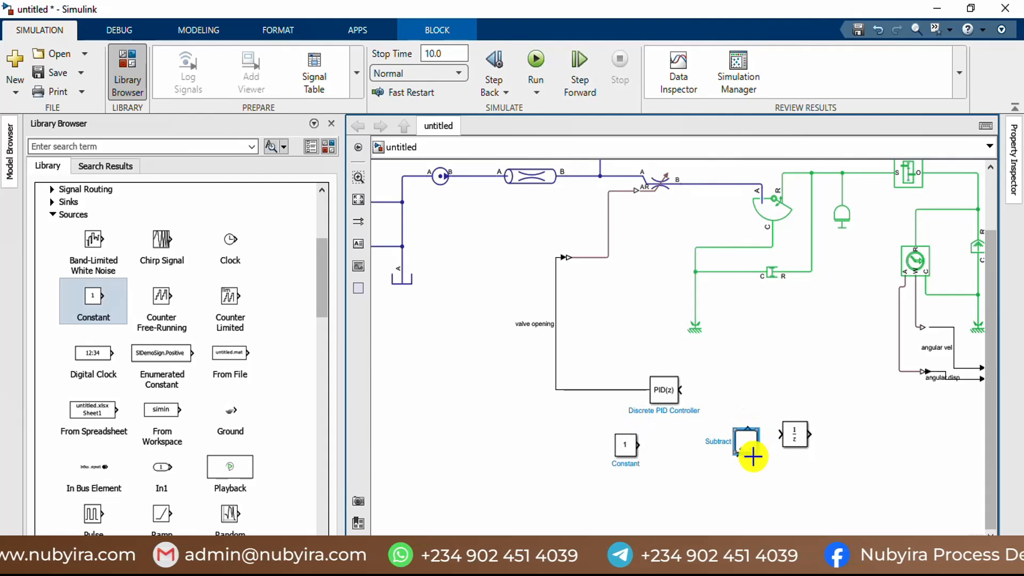
Step: Lower the Constant block, then move the Unit Delay away from Subtract and flip it so its output faces Subtract
drag(628, 463, 669, 489)
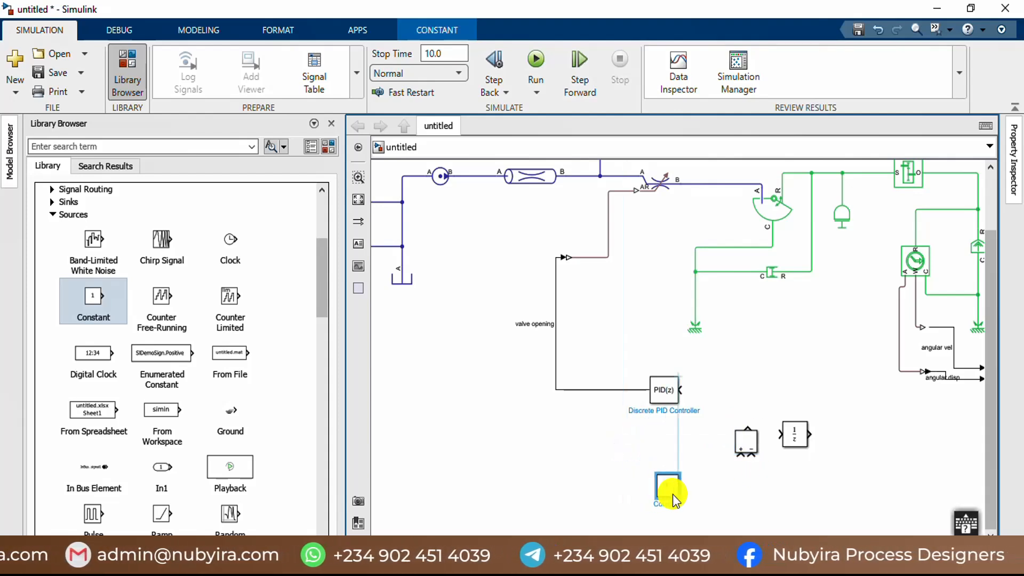
drag(806, 446, 873, 441)
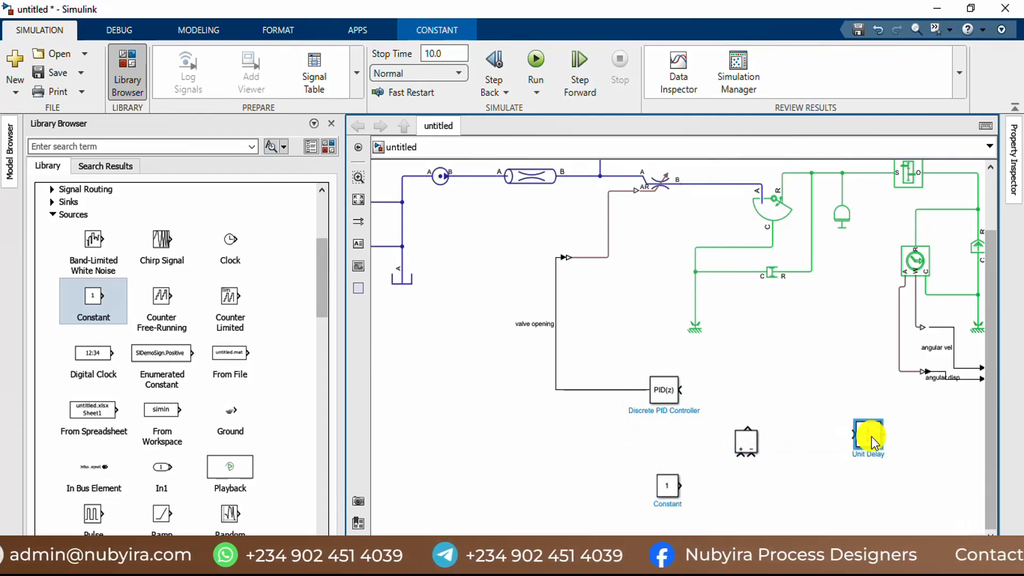
right_click(873, 441)
click(866, 281)
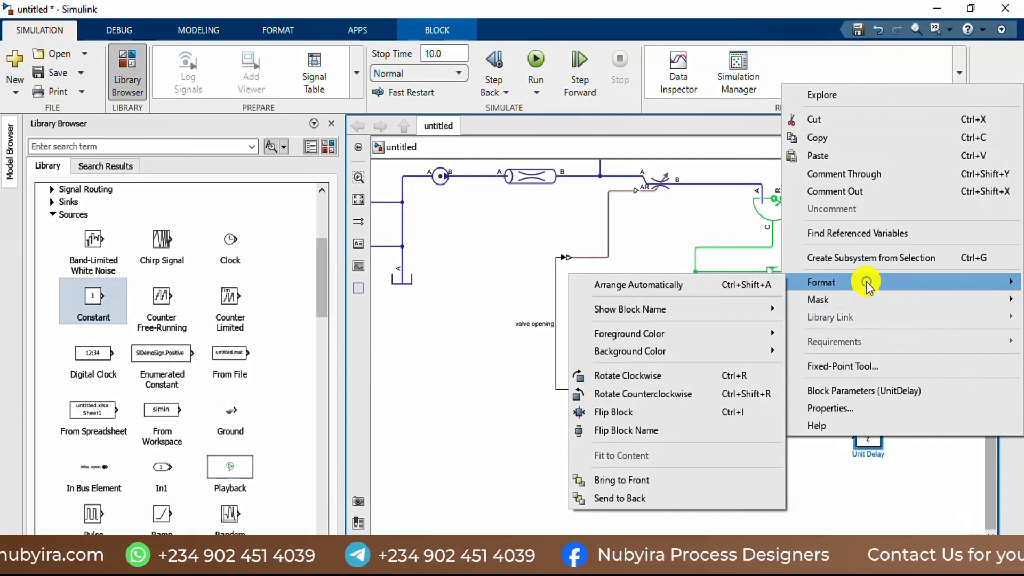
click(664, 403)
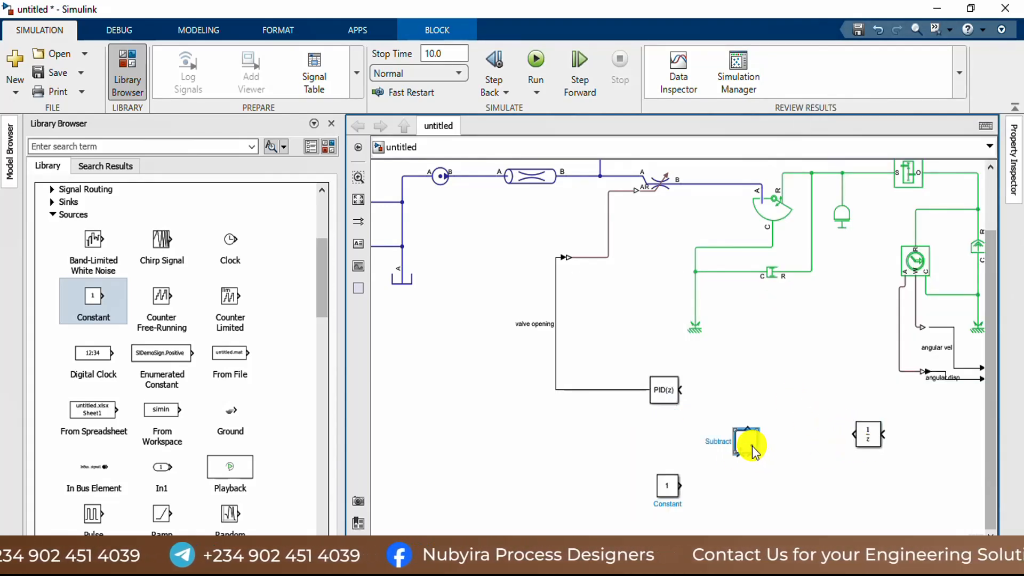
Step: Wire the Constant to Subtract's plus input, the Unit Delay output to its minus input, and Subtract's output to the PID controller
drag(752, 451, 761, 418)
drag(667, 496, 747, 436)
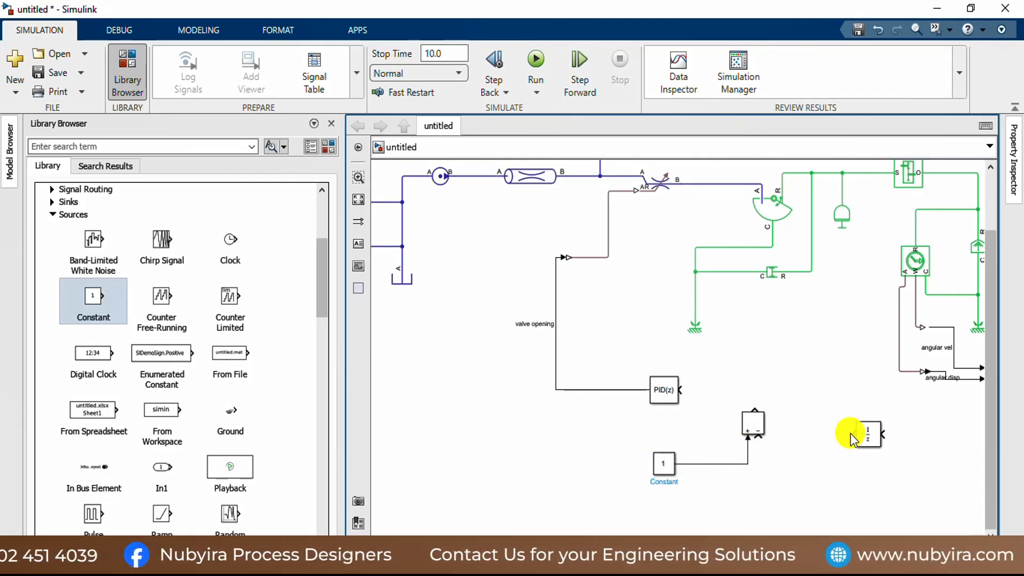
drag(852, 435, 681, 390)
Step: Branch the angular vel signal before the scope and connect it to the Unit Delay's input
scroll(809, 366, down, 3)
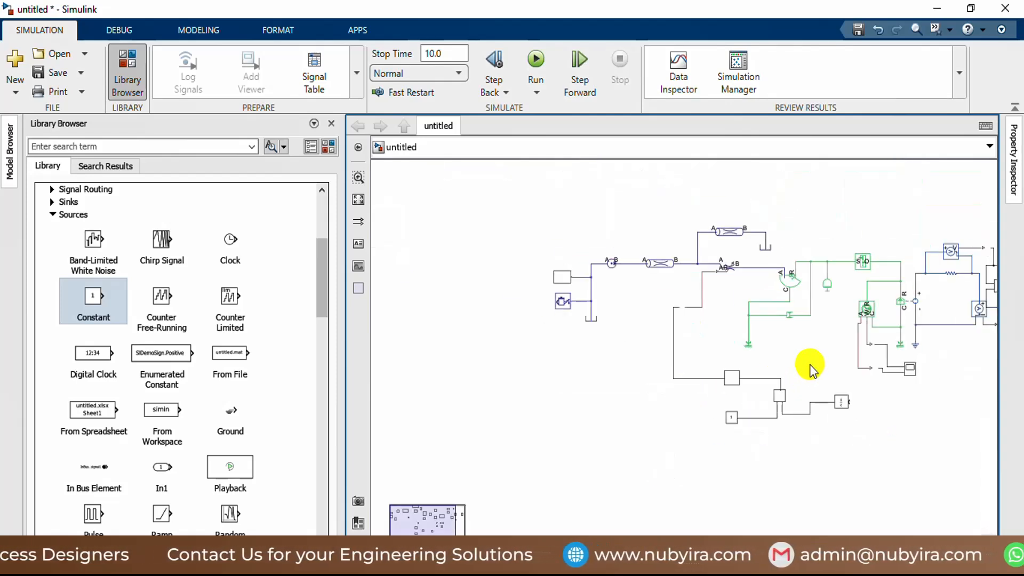
scroll(809, 368, up, 5)
scroll(870, 349, up, 3)
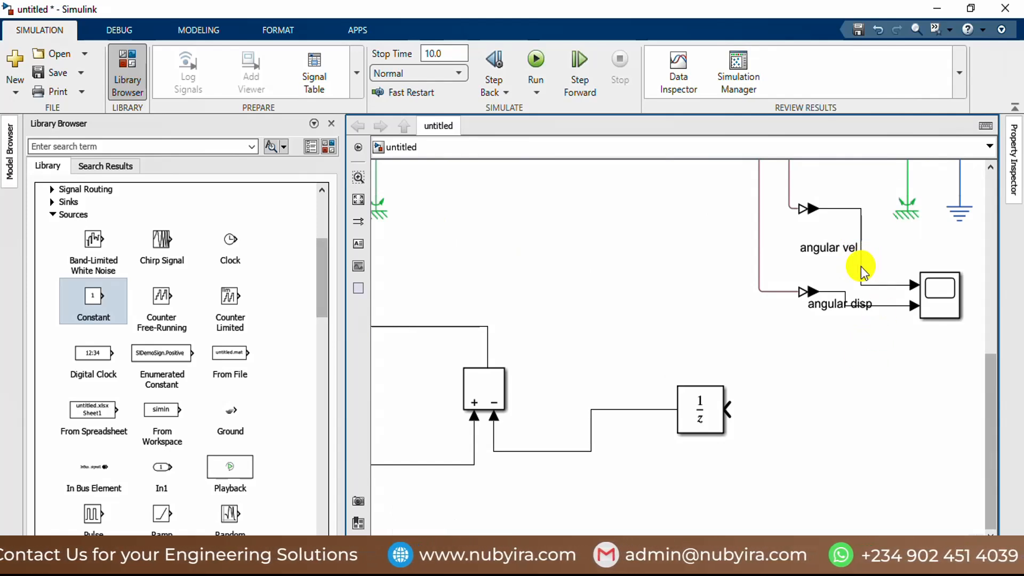
drag(886, 285, 738, 409)
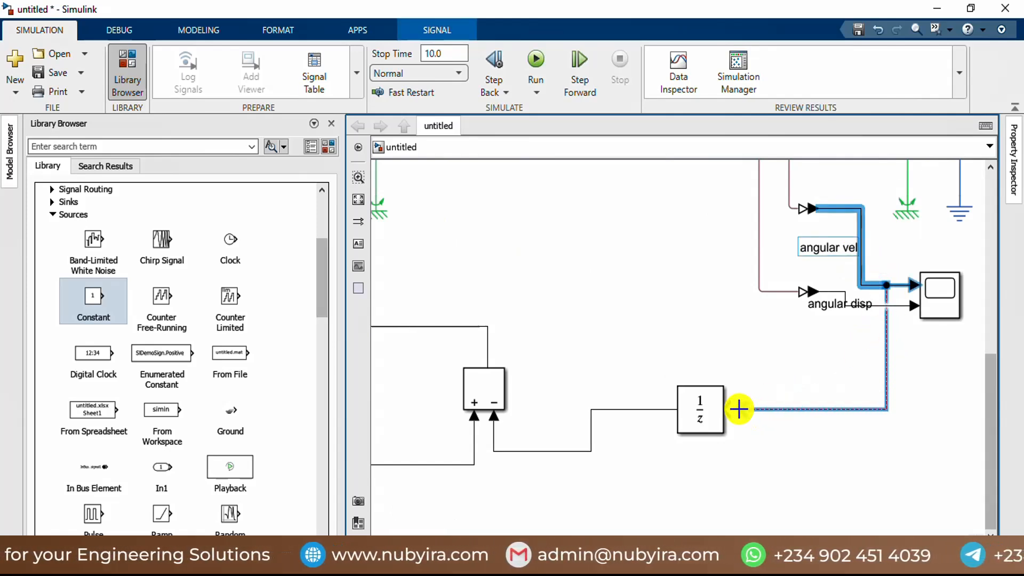
scroll(799, 353, down, 2)
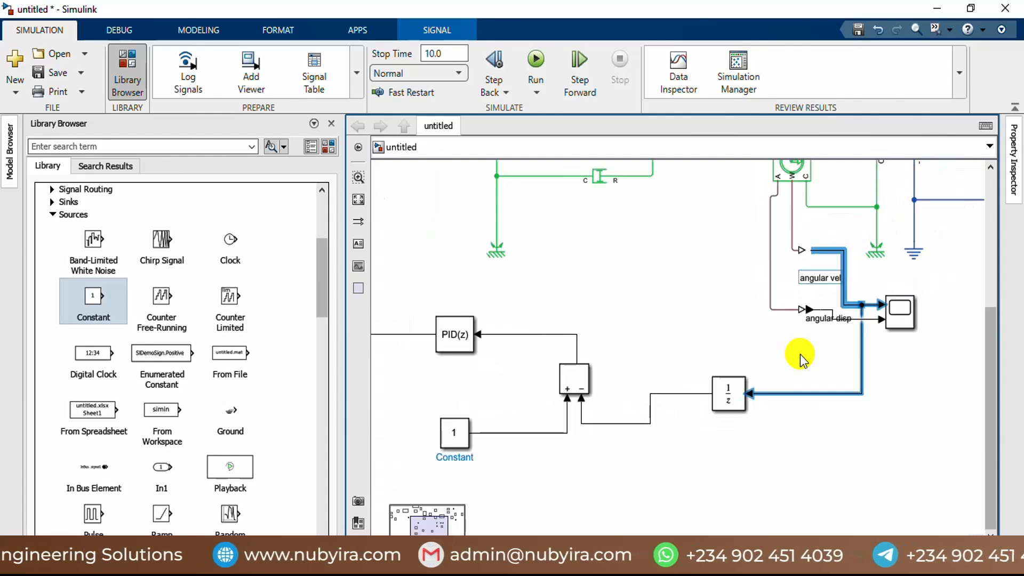
Step: Check the Unit Delay's block parameters and close them without changes
click(727, 403)
click(727, 394)
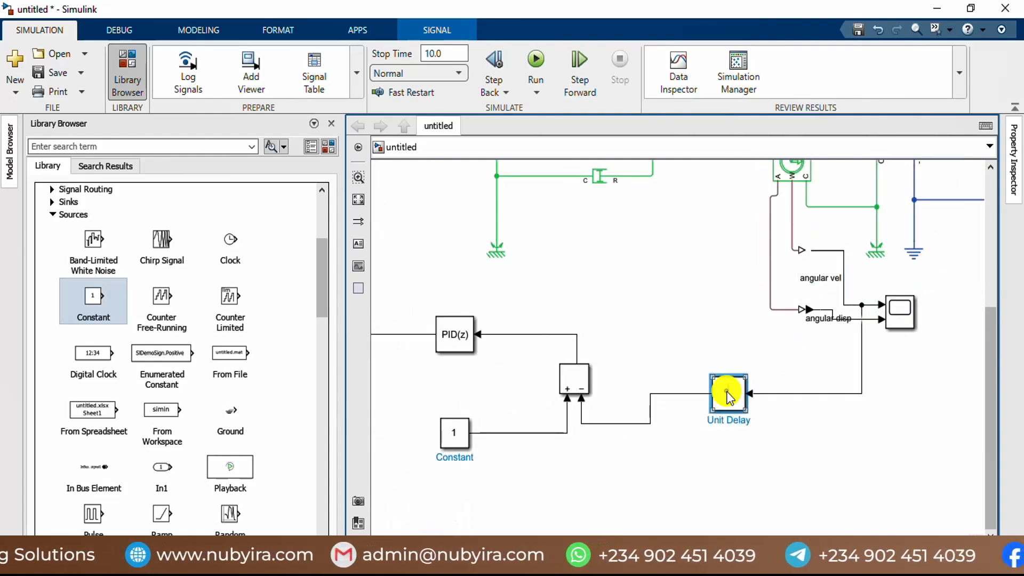
double_click(726, 391)
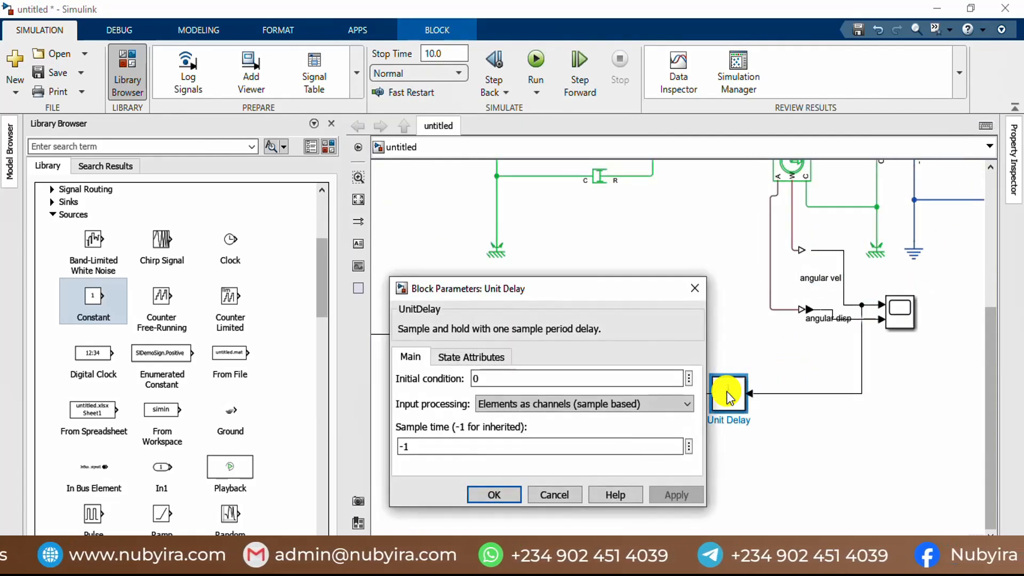
click(551, 496)
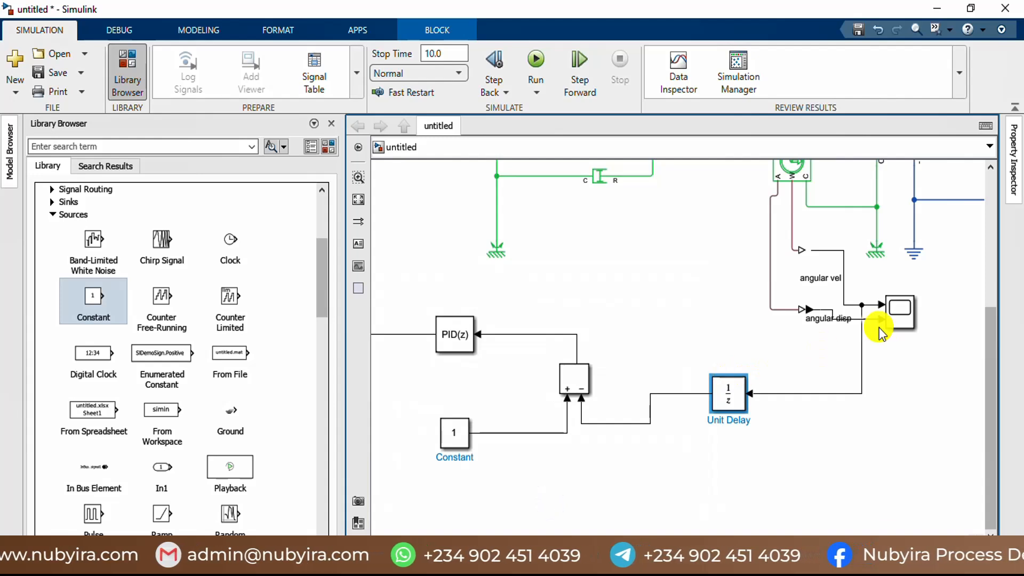
scroll(861, 308, up, 2)
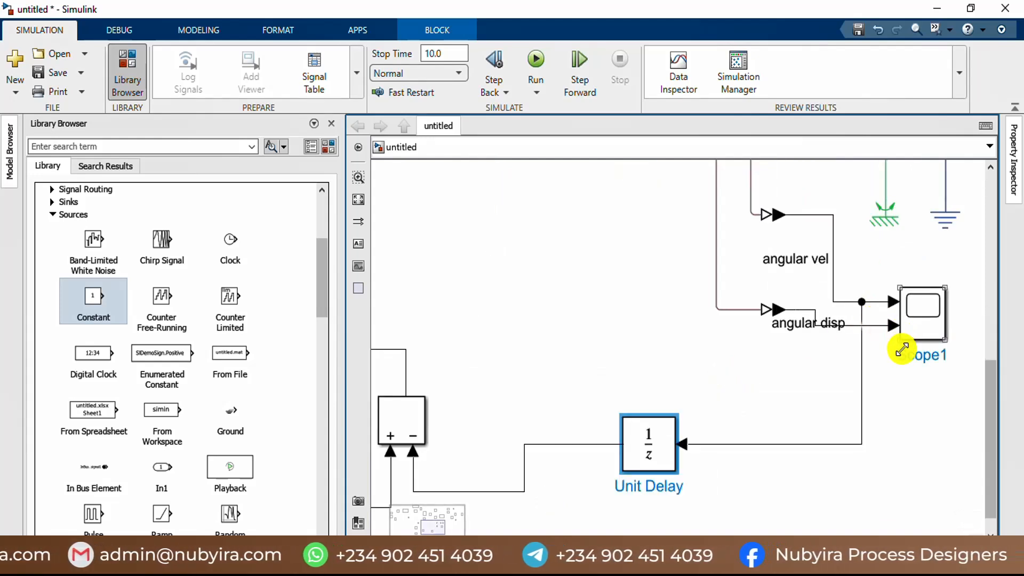
scroll(885, 378, down, 2)
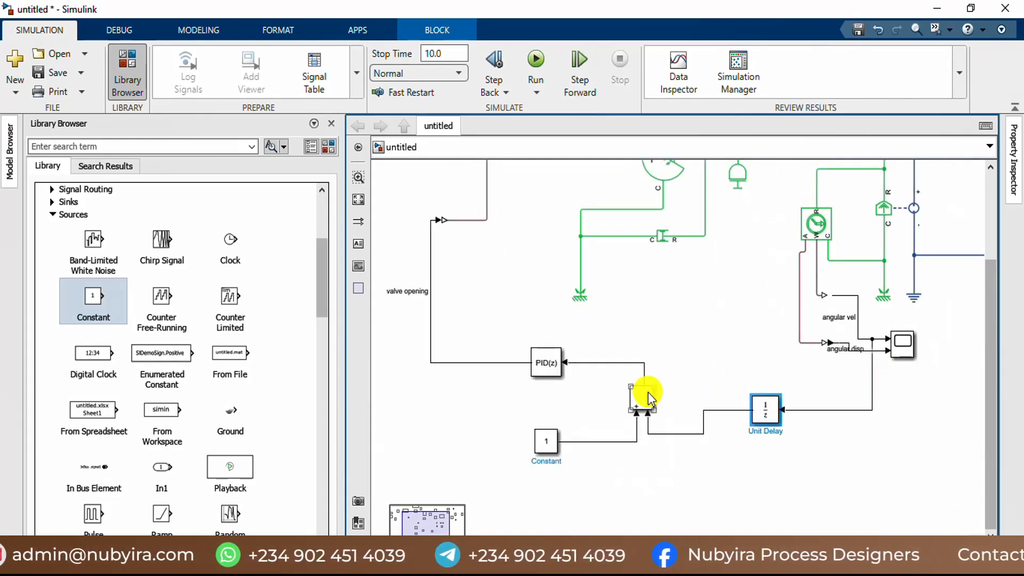
scroll(646, 389, down, 3)
scroll(565, 349, up, 3)
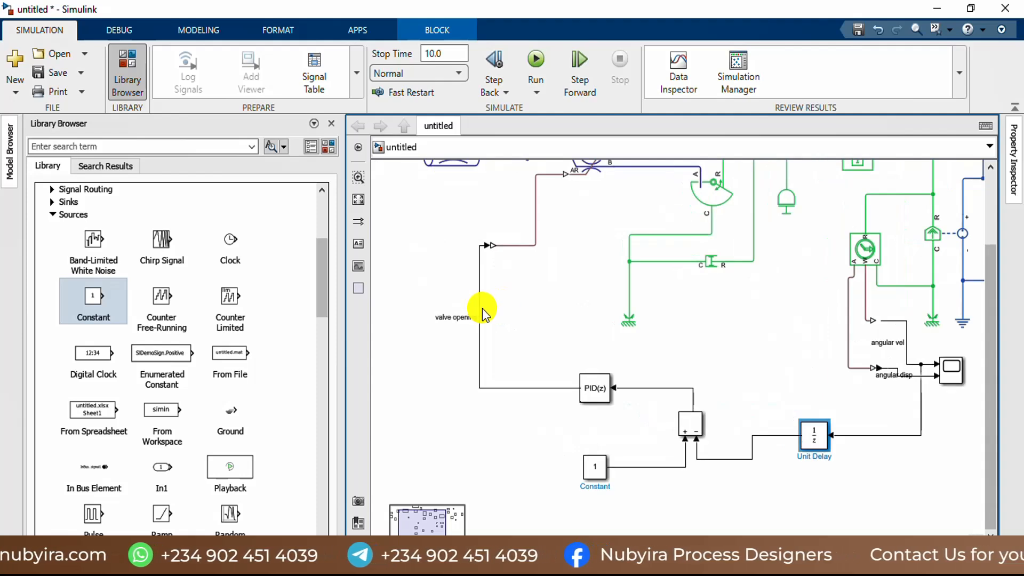
click(475, 327)
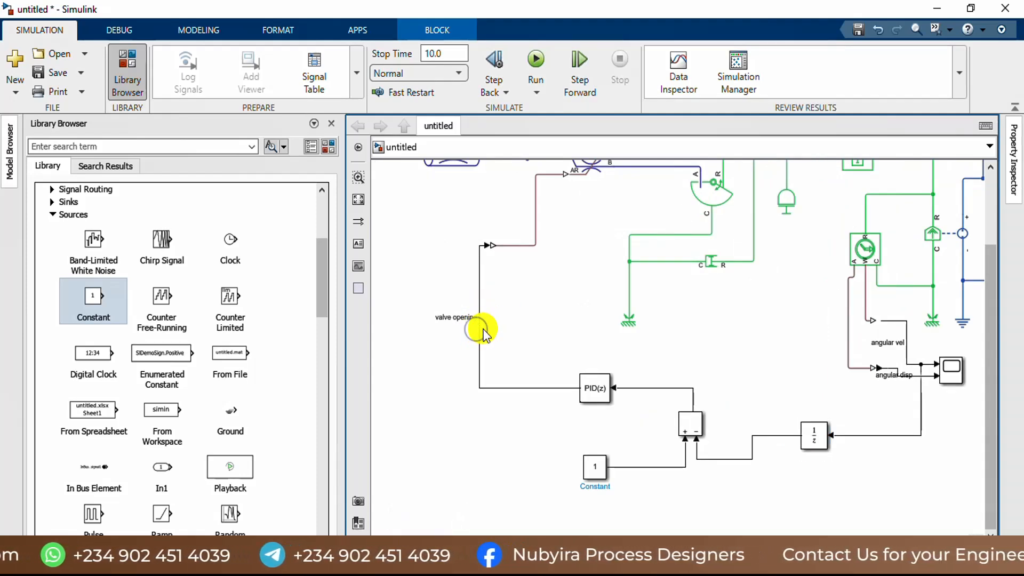
Step: Shift the vertical part of the valve opening line farther from the PID controller, and raise the Discrete PID Controller slightly
drag(478, 327, 463, 337)
click(588, 399)
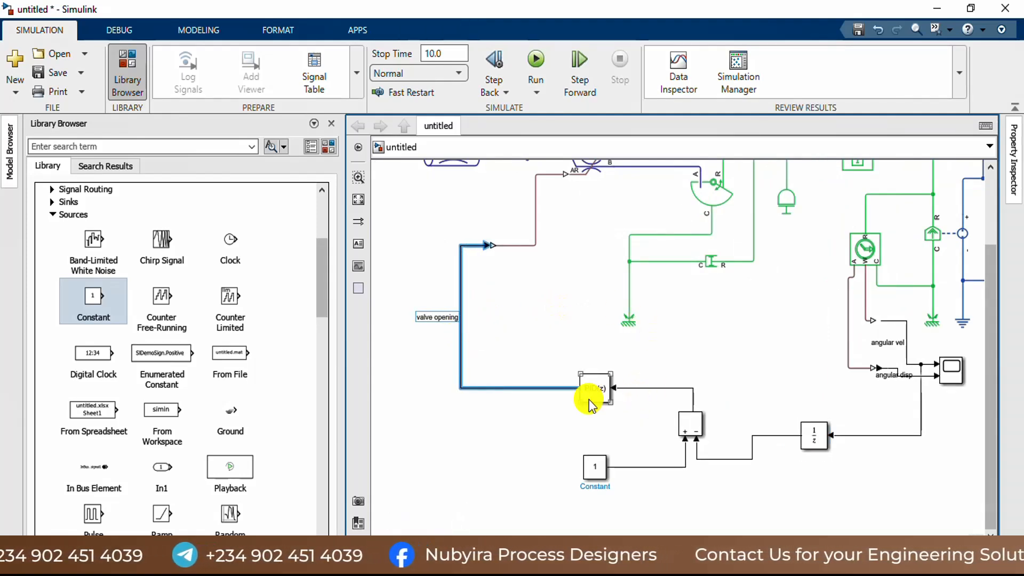
scroll(677, 313, down, 1)
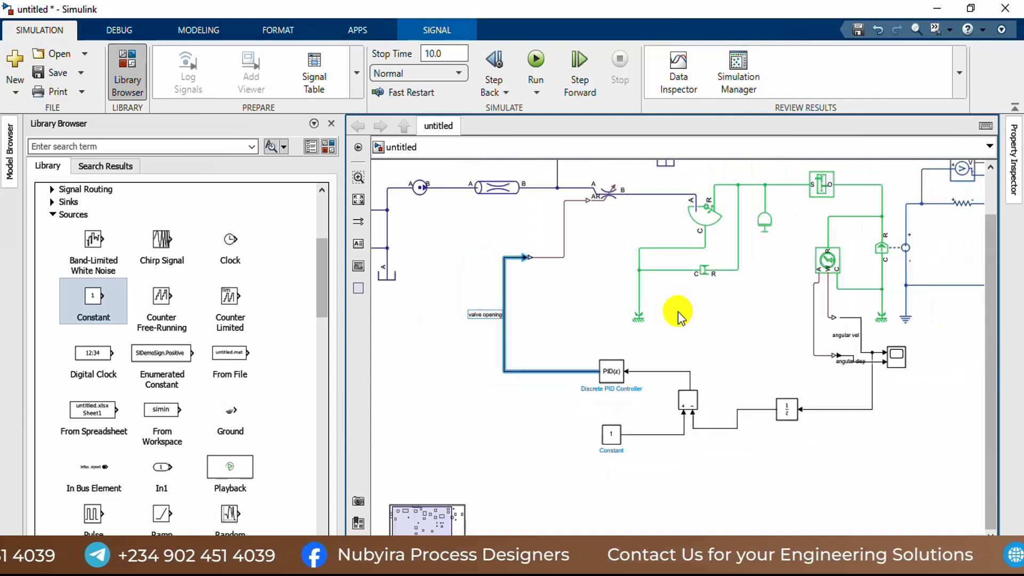
scroll(711, 393, up, 2)
click(669, 419)
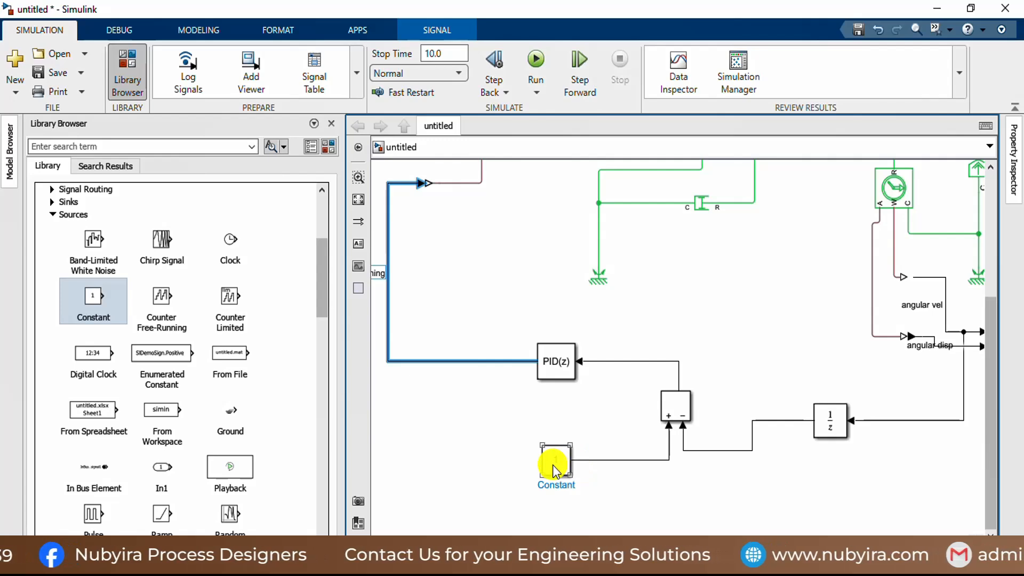
scroll(691, 309, down, 4)
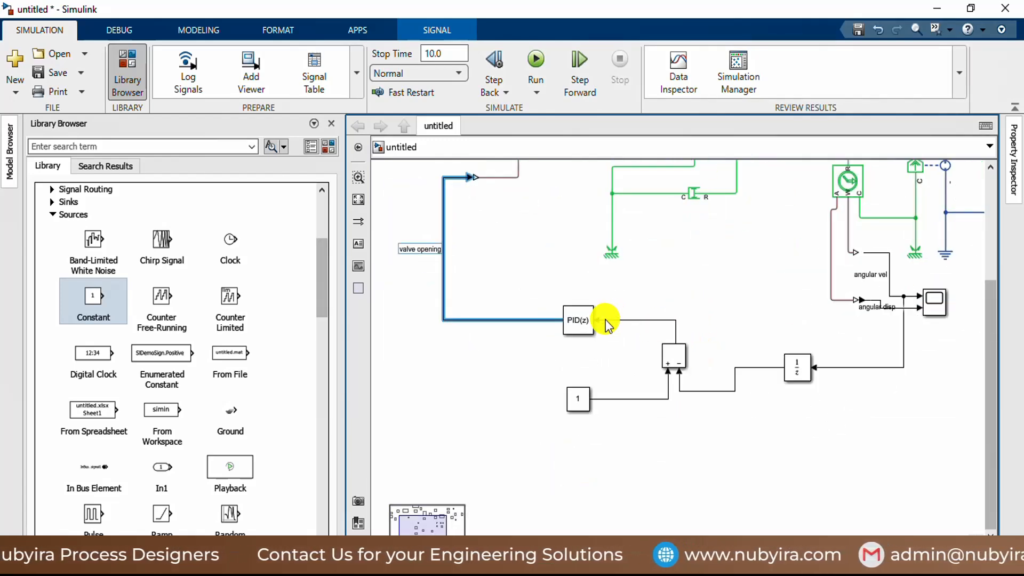
scroll(704, 320, down, 2)
scroll(816, 270, up, 5)
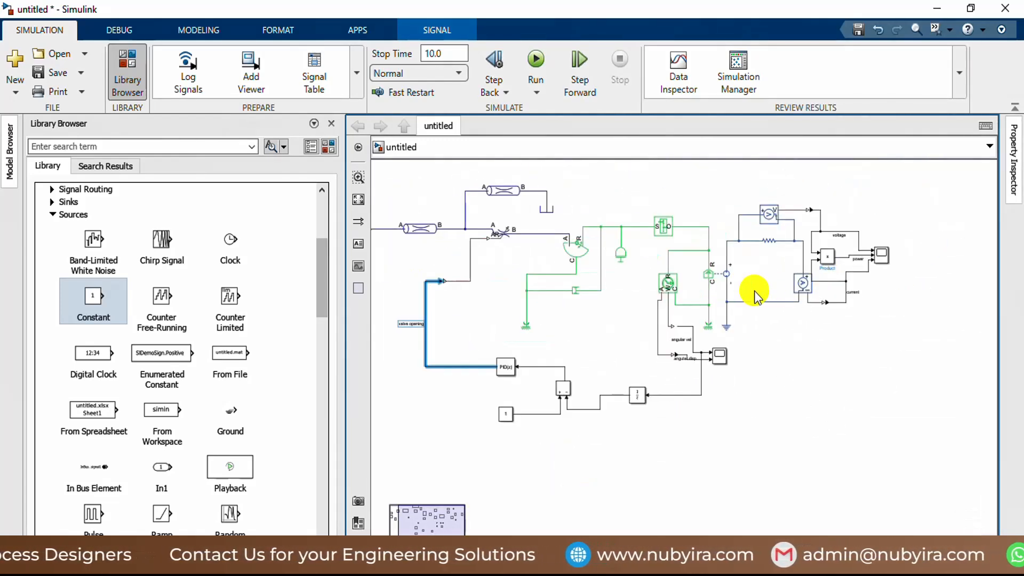
scroll(600, 331, down, 4)
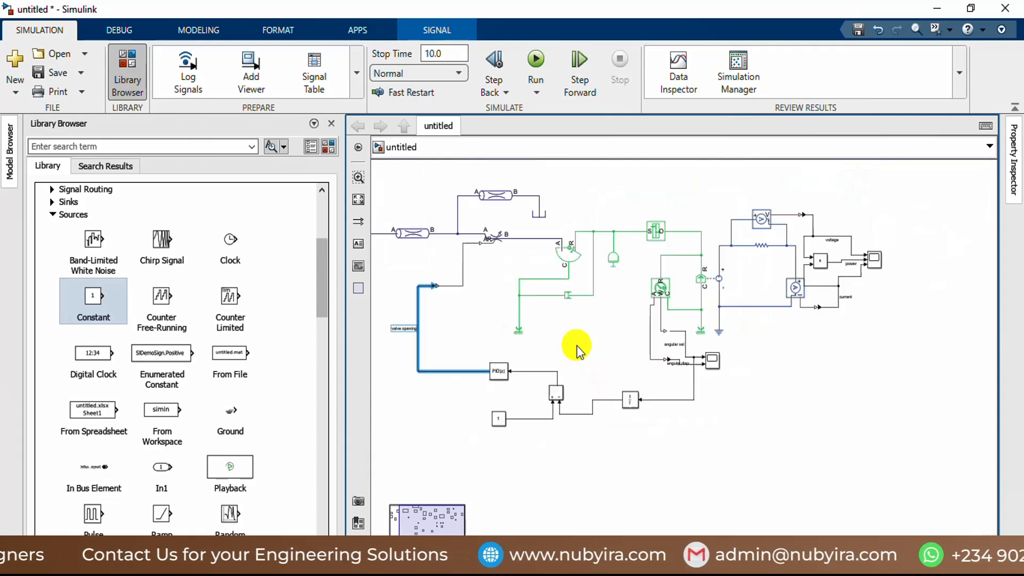
drag(521, 369, 524, 361)
scroll(507, 320, up, 6)
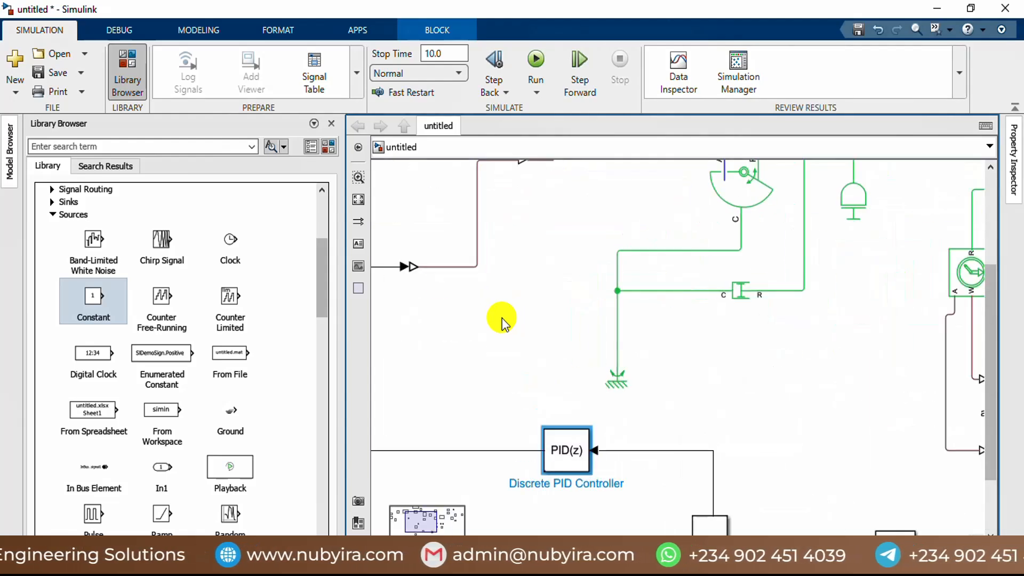
Step: Rotate the Simulink-PS Converter on the valve opening line so its output faces up, then shift it slightly toward the valve
click(418, 274)
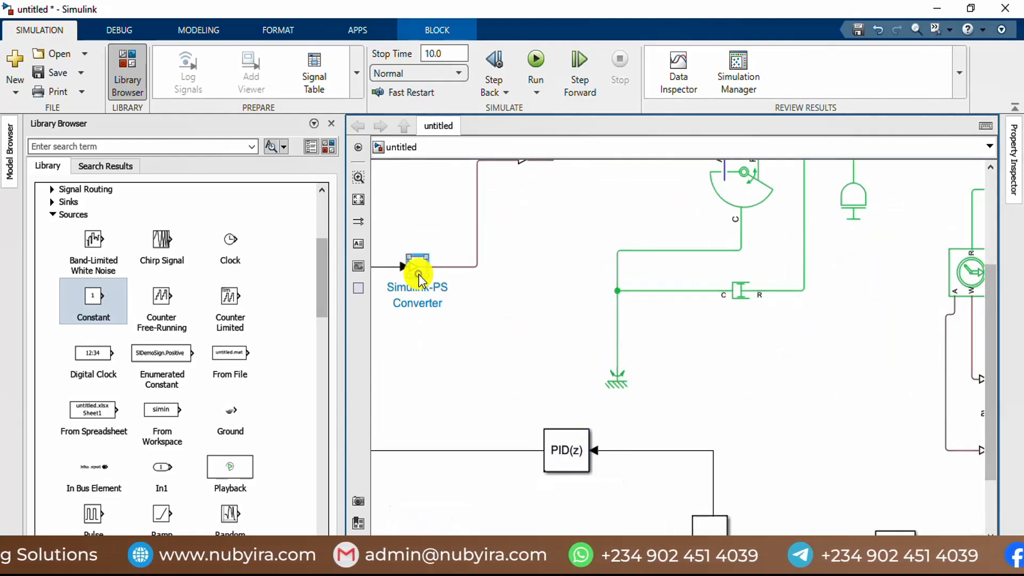
right_click(419, 277)
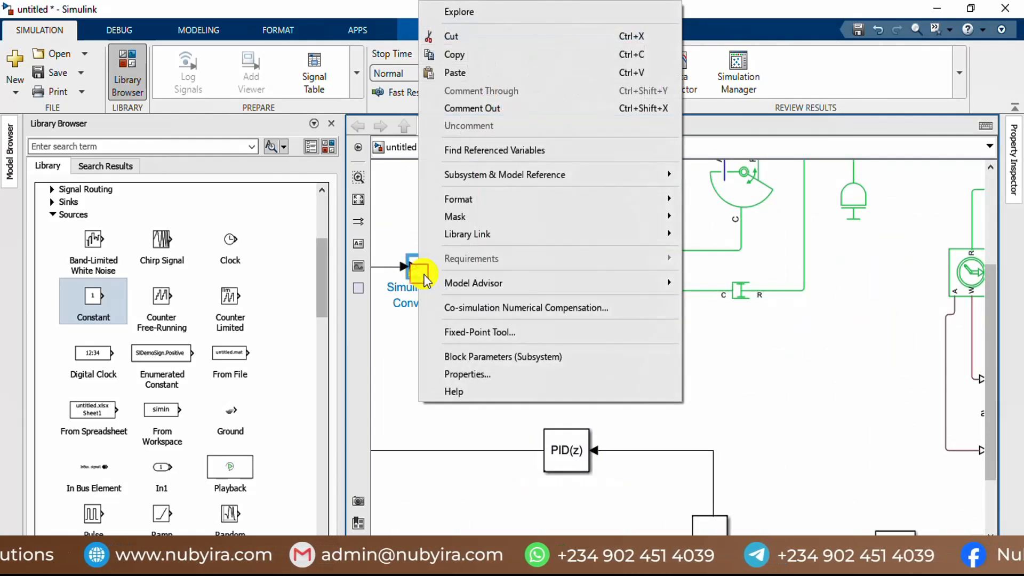
click(514, 199)
click(736, 293)
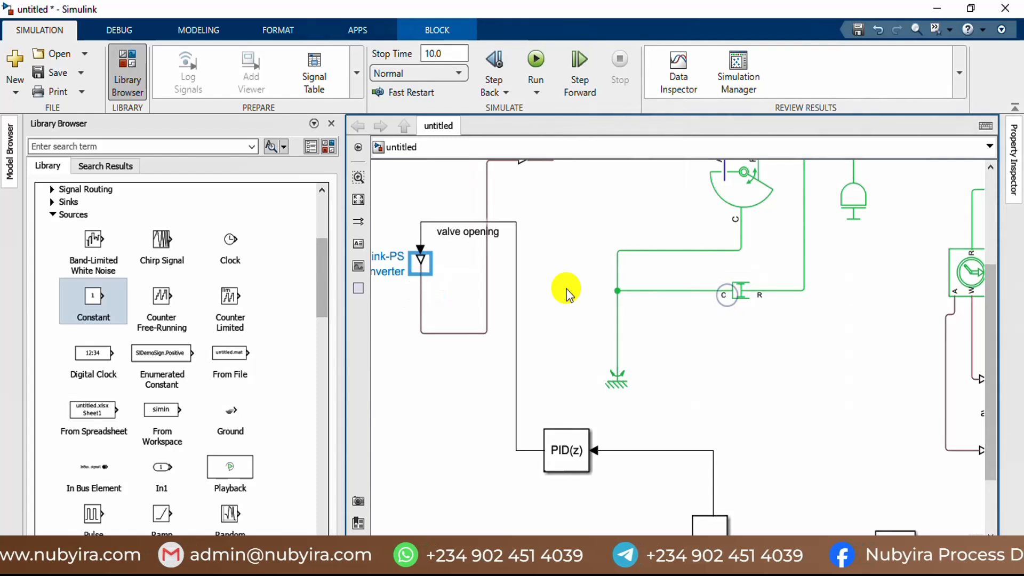
right_click(425, 274)
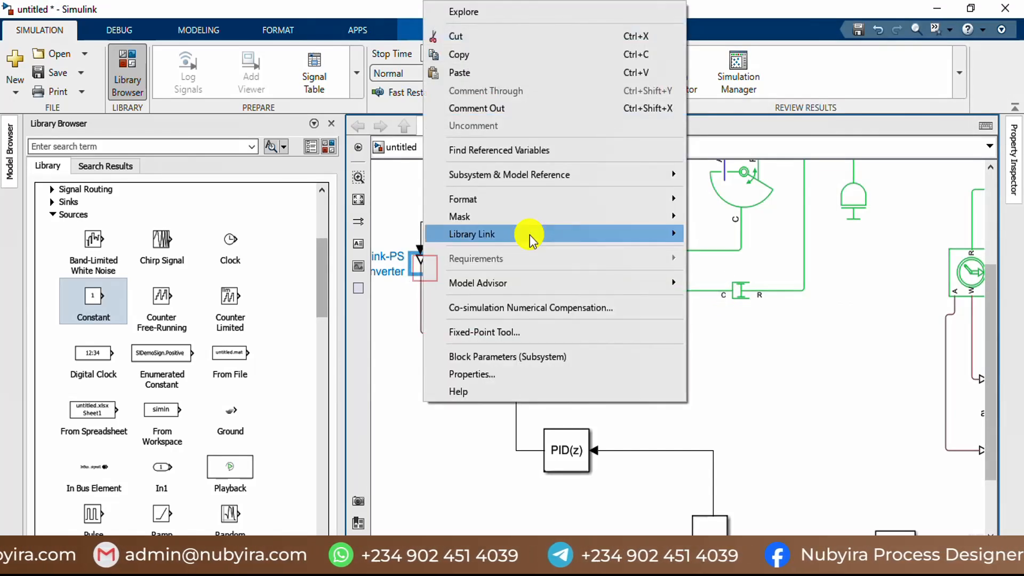
click(520, 202)
click(726, 329)
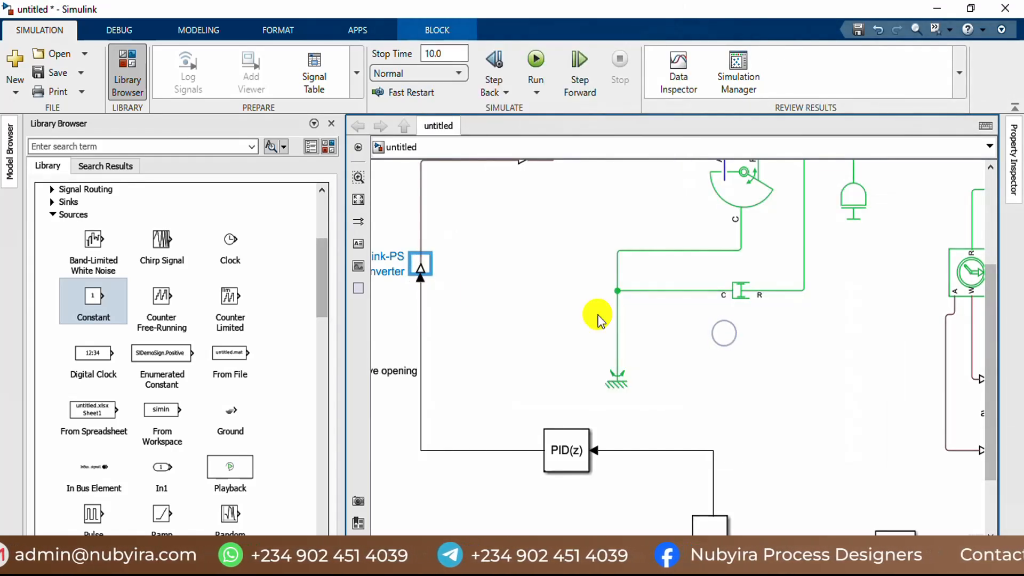
scroll(472, 294, down, 2)
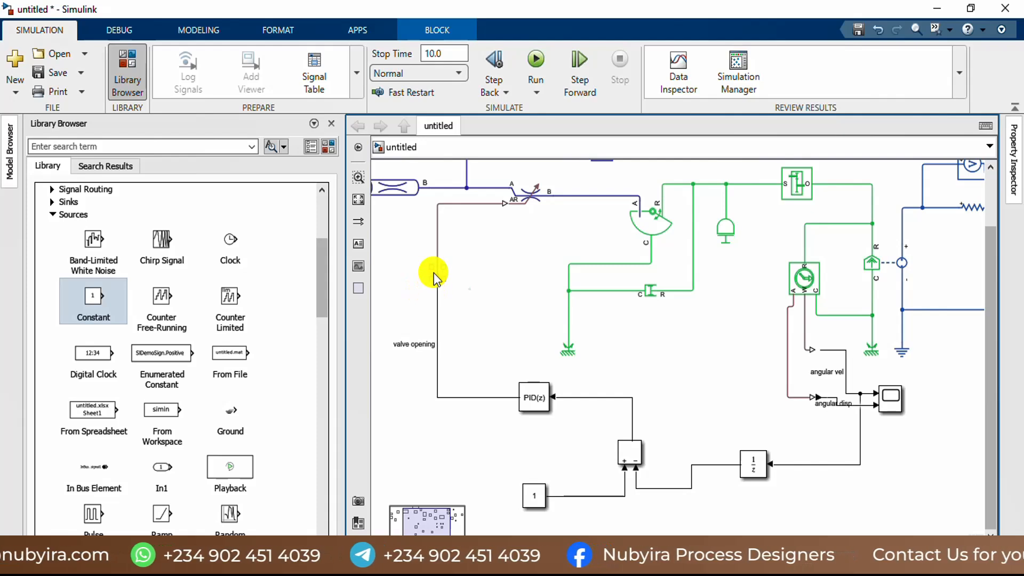
drag(433, 273, 464, 279)
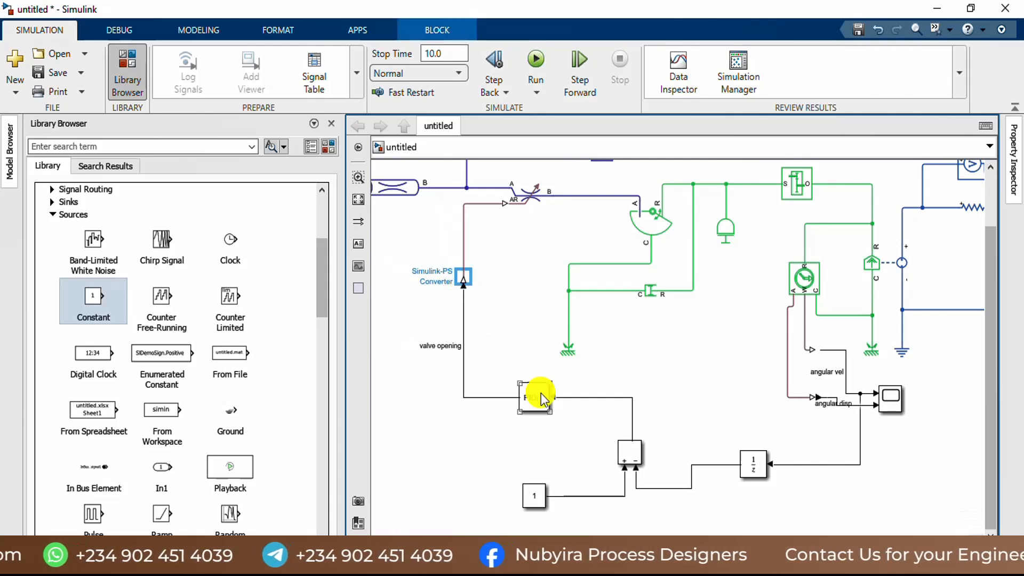
Step: Raise the Discrete PID Controller, Subtract, Constant and Unit Delay blocks and the line between Unit Delay and Subtract to compact the loop
drag(542, 395, 536, 397)
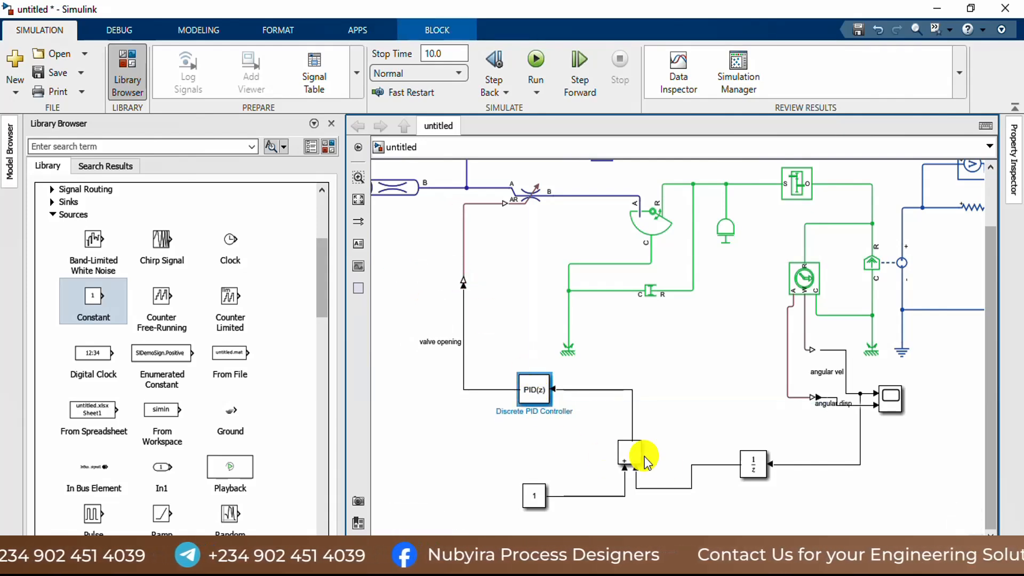
click(626, 440)
click(528, 498)
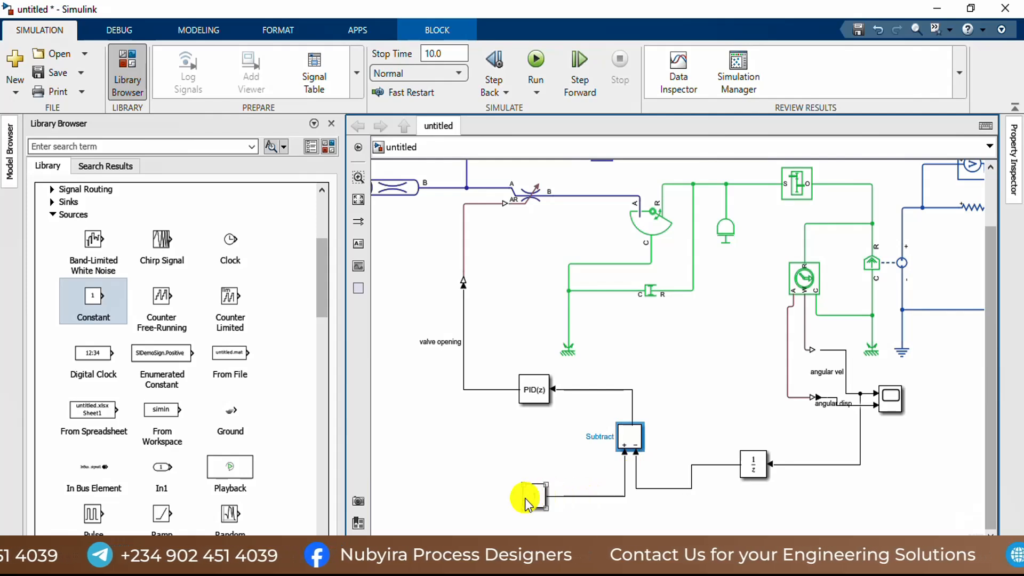
drag(533, 496, 533, 469)
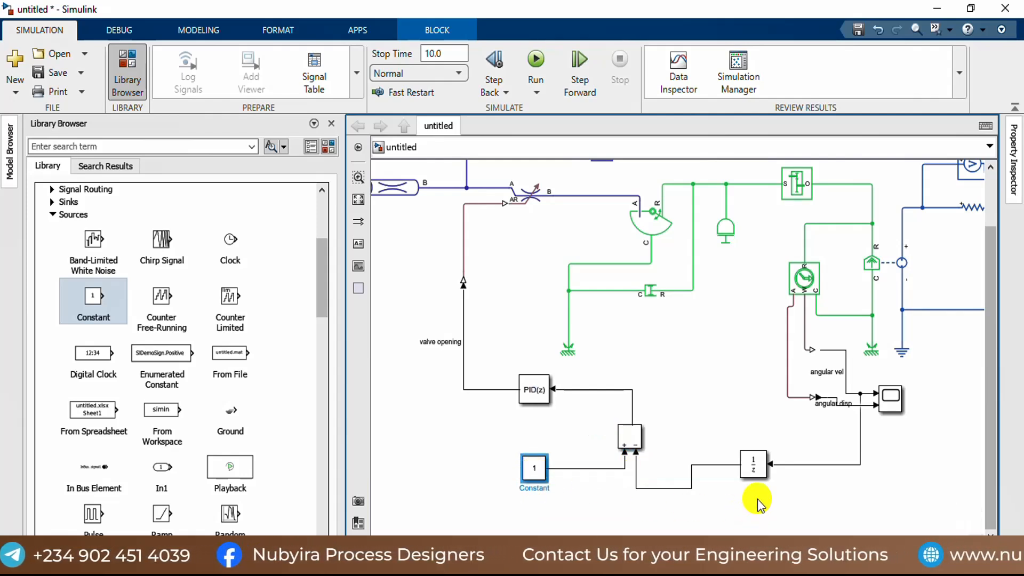
drag(754, 477, 754, 461)
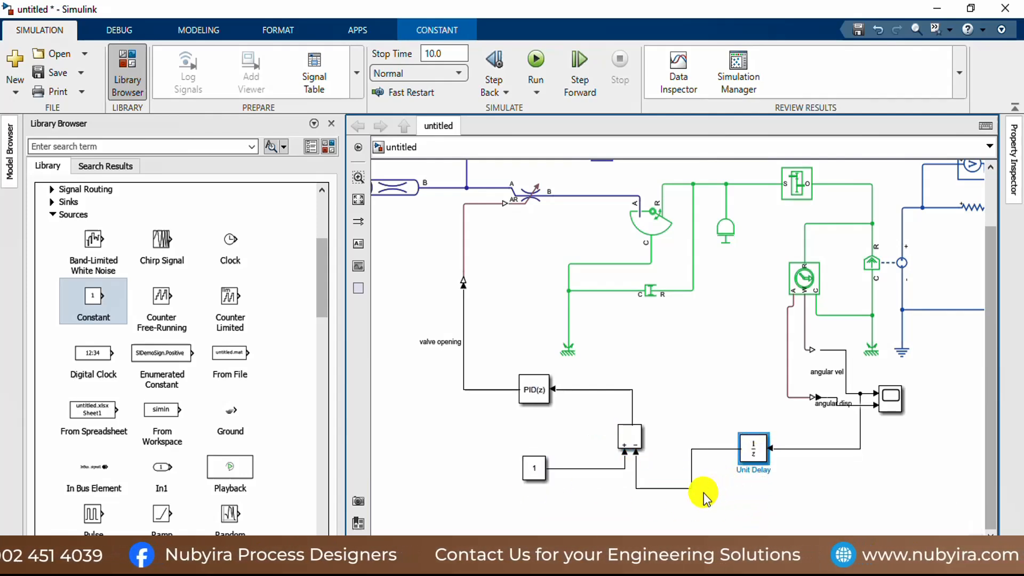
drag(681, 488, 693, 475)
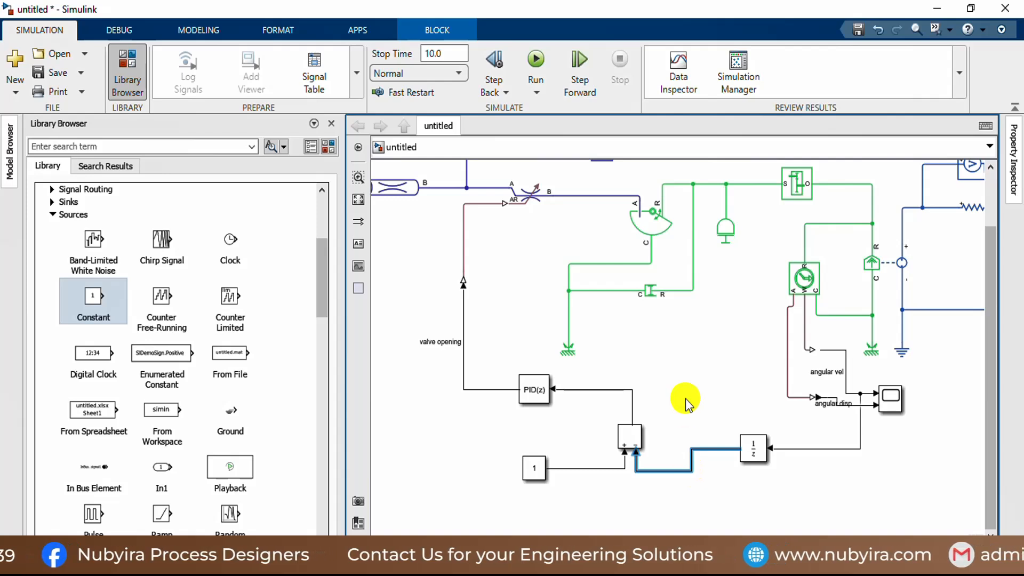
Step: Deselect the signal line and close the Library Browser to give the model more room
scroll(689, 395, down, 2)
scroll(700, 395, up, 3)
scroll(700, 395, down, 1)
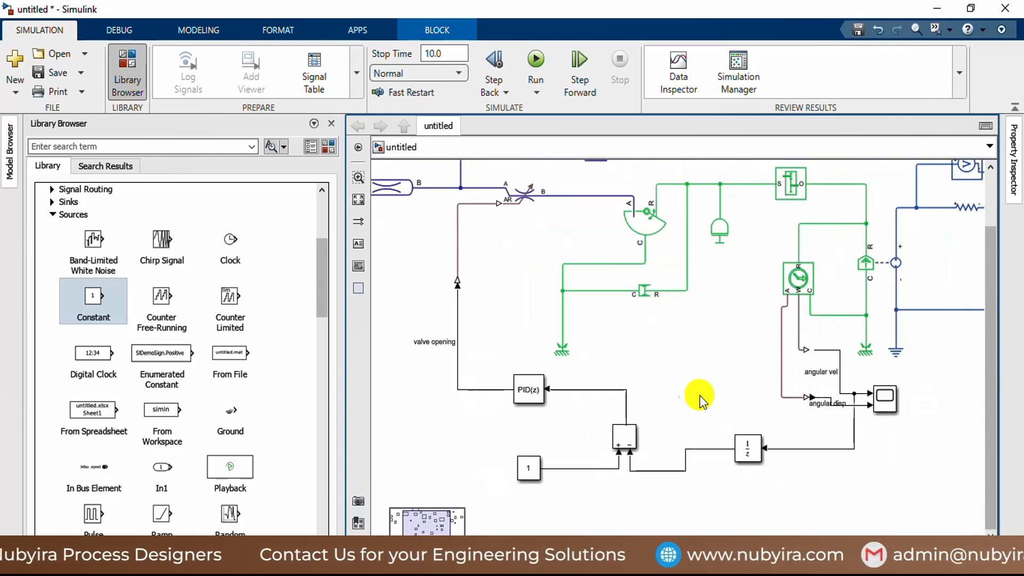
click(700, 399)
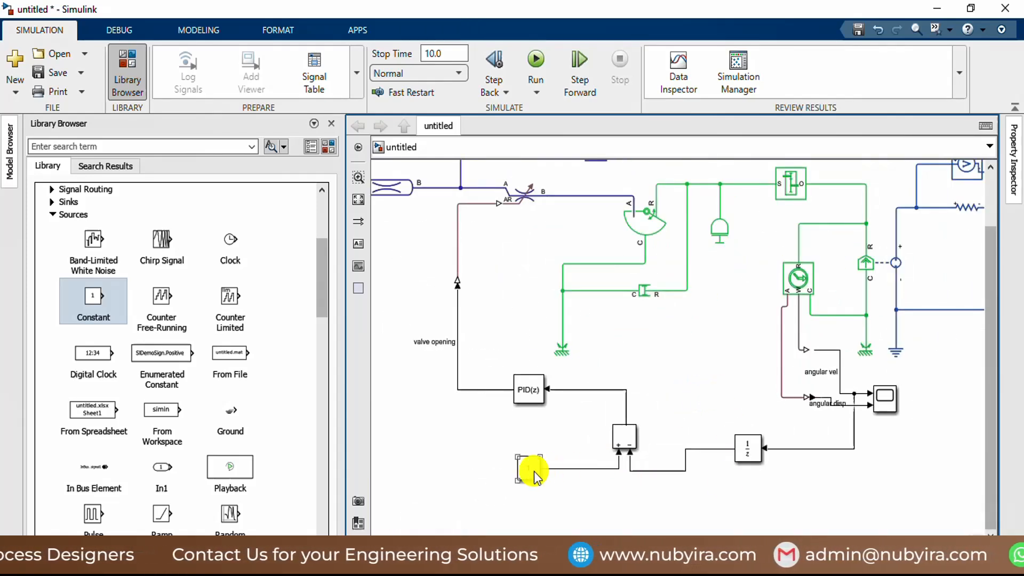
click(334, 126)
scroll(373, 322, down, 4)
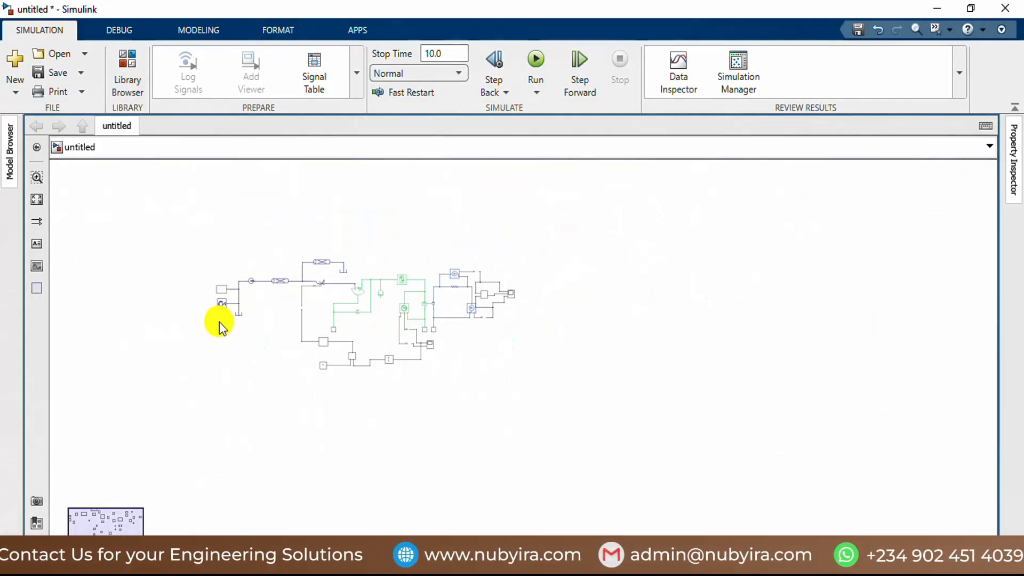
scroll(240, 320, up, 4)
scroll(373, 326, down, 3)
scroll(507, 368, up, 2)
scroll(465, 368, up, 1)
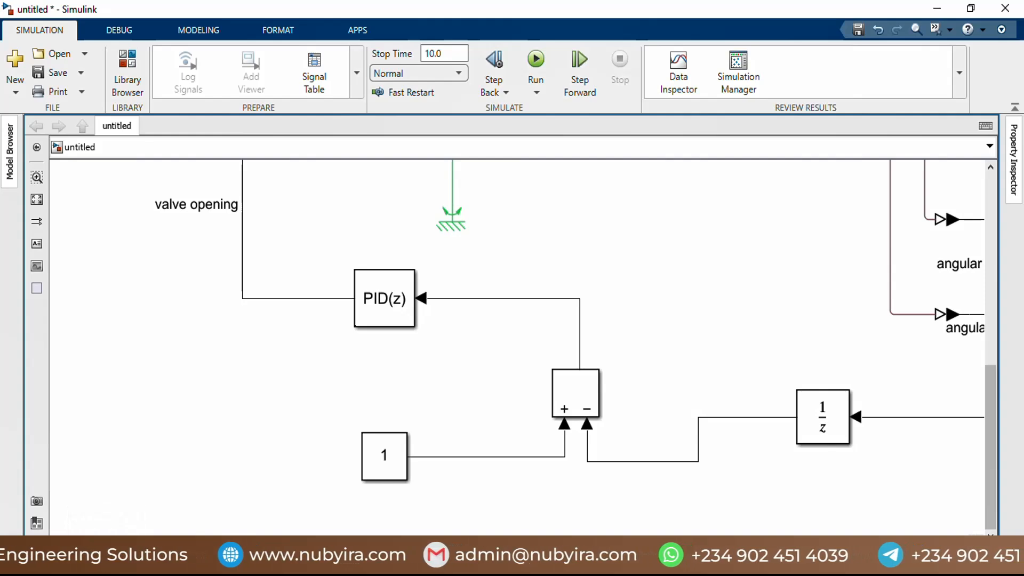
Step: Review the Unit Delay's initial condition, input processing and sample time, then close its parameters
click(829, 427)
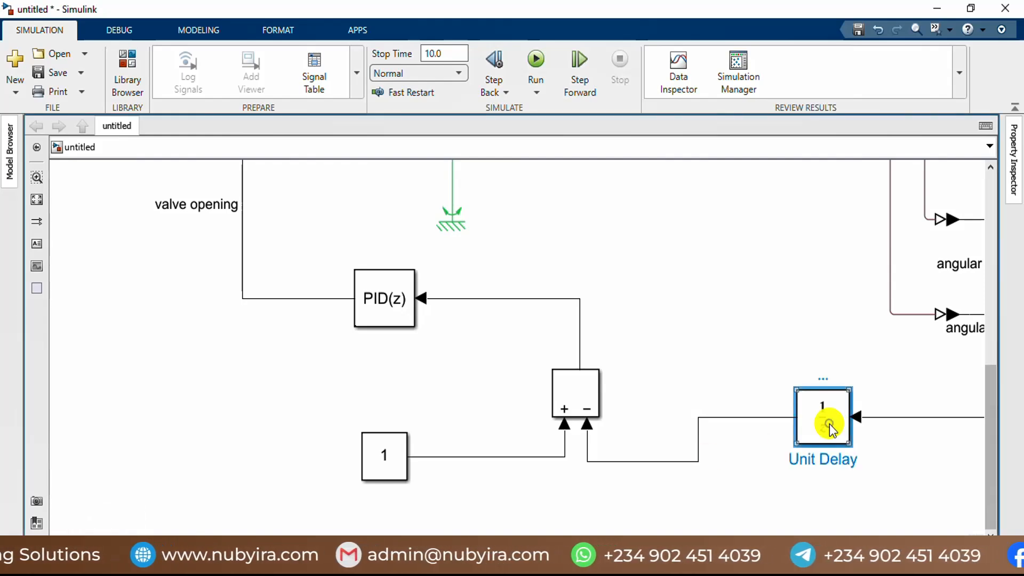
double_click(829, 427)
click(494, 469)
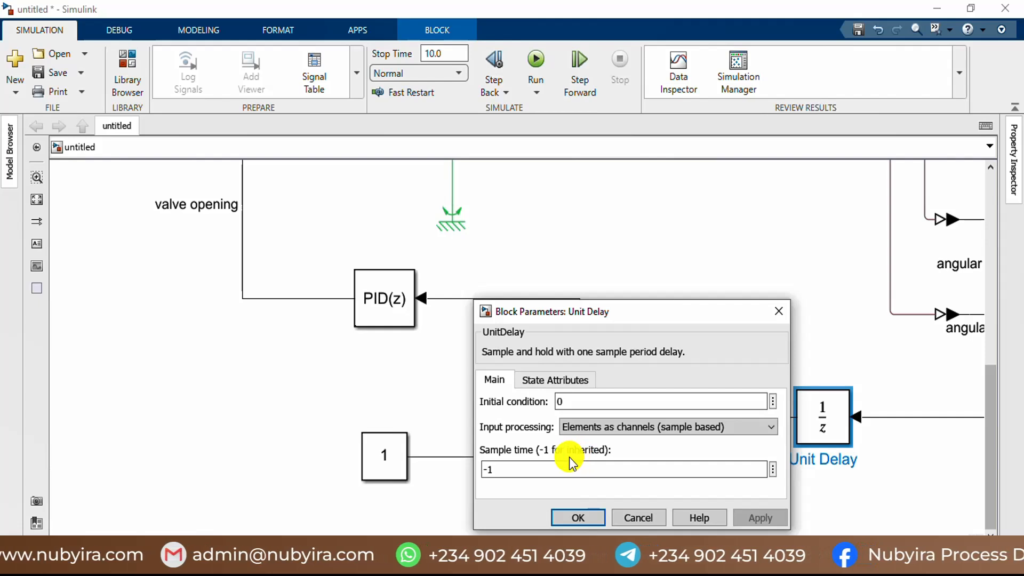
click(782, 312)
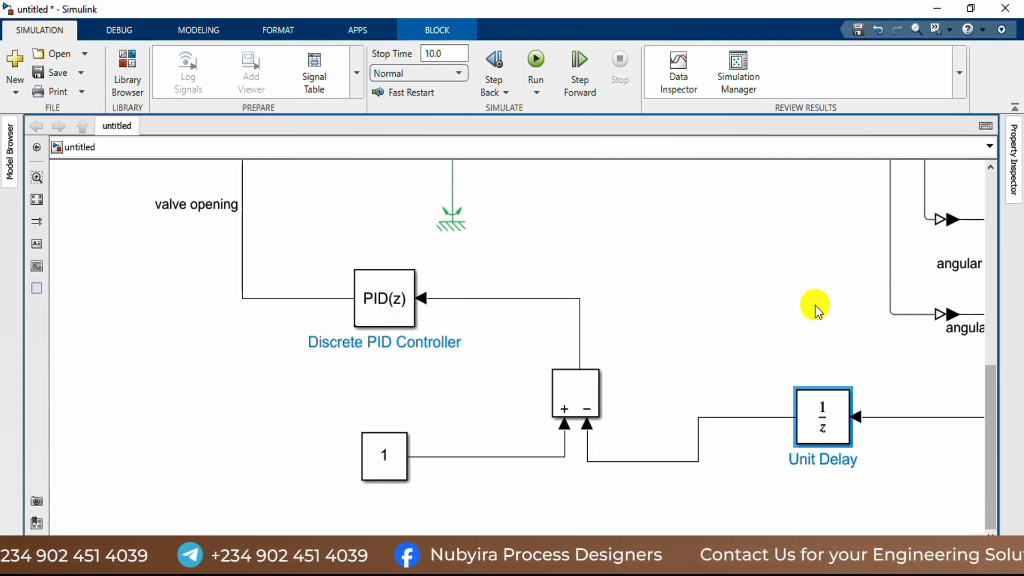
Step: Set the Subtract block's icon shape to round
double_click(582, 397)
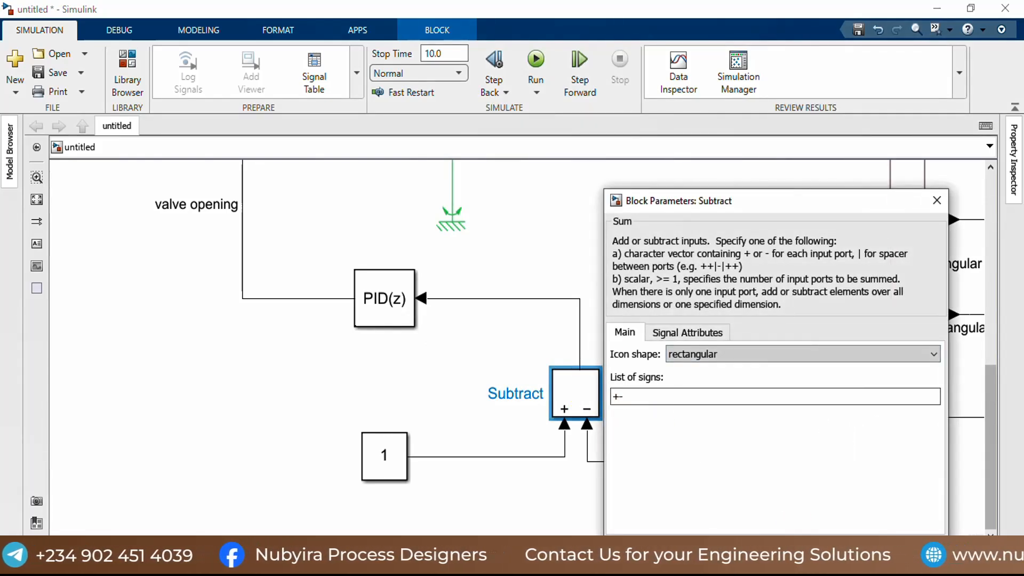
click(740, 356)
click(693, 381)
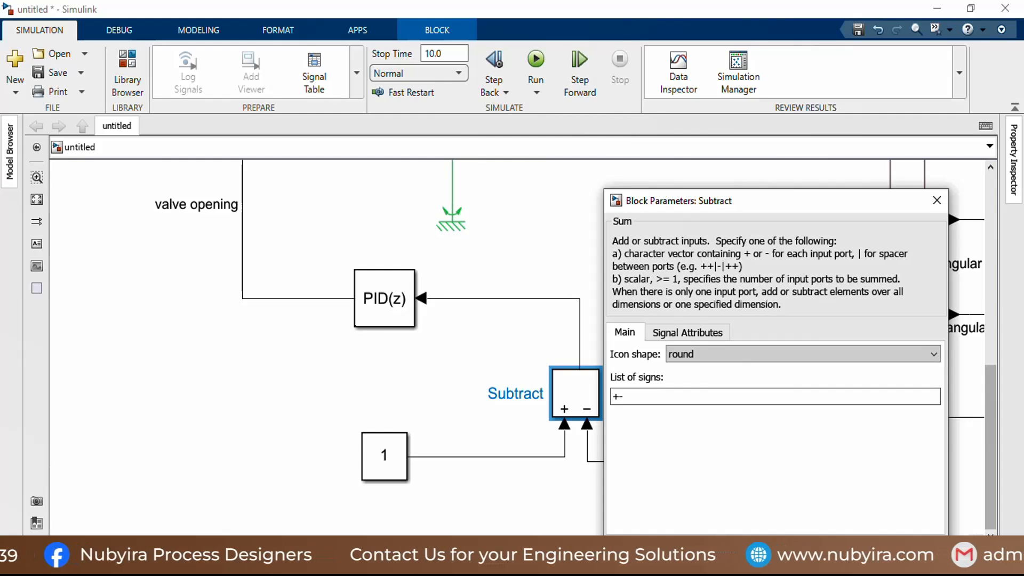
key(Return)
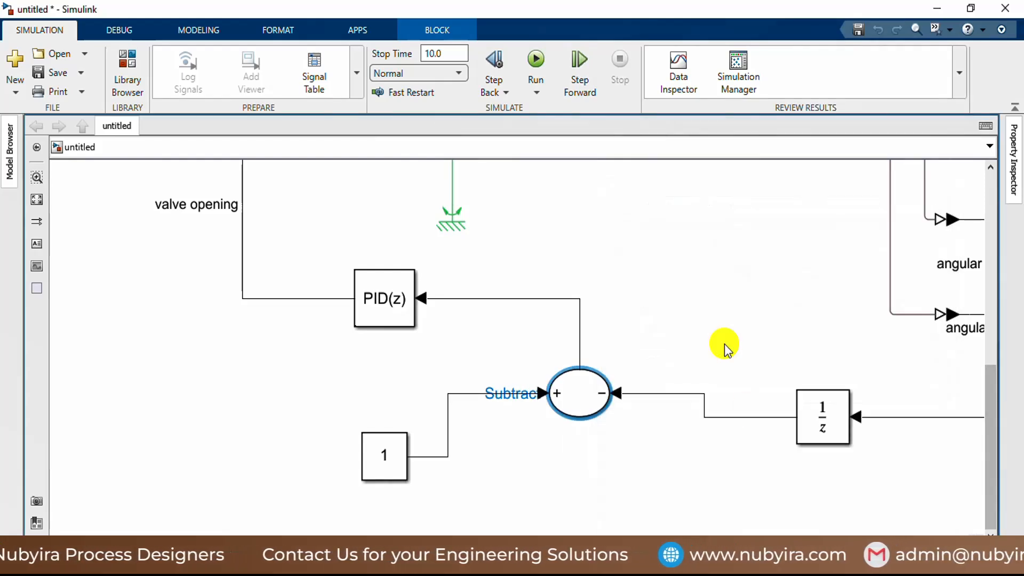
Step: Set the Subtract block's icon shape back to rectangular
click(573, 392)
right_click(573, 393)
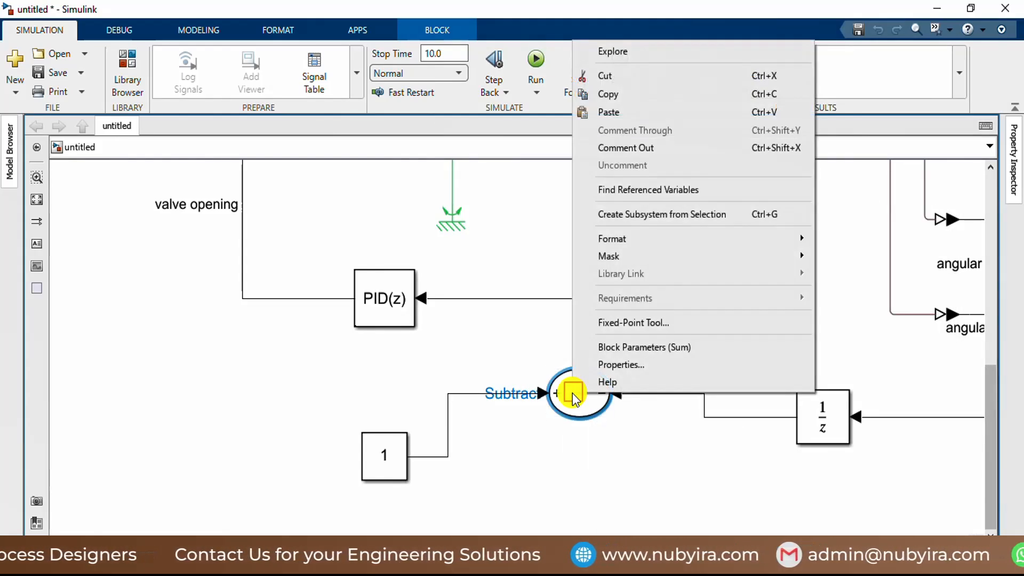
double_click(576, 402)
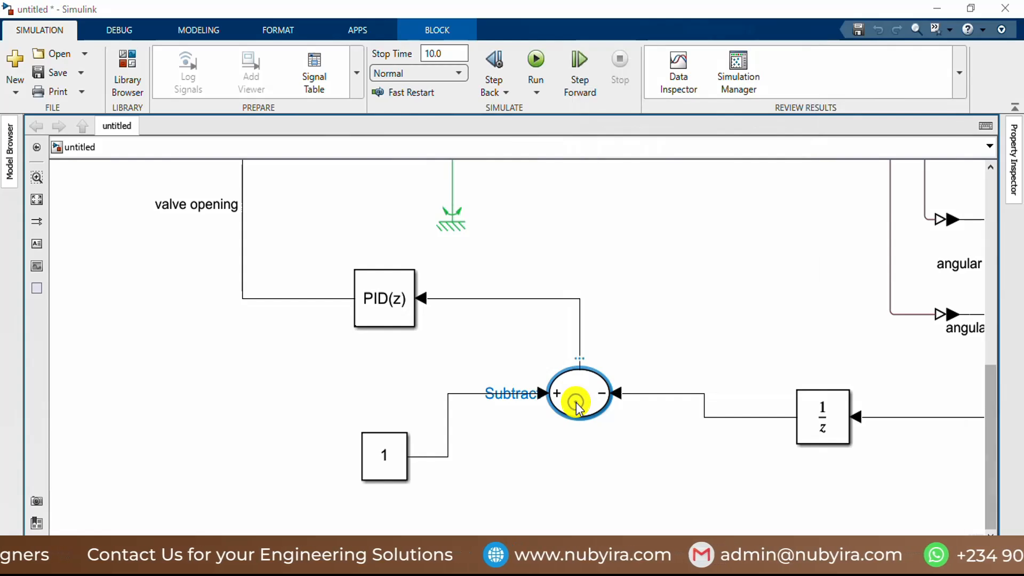
click(733, 353)
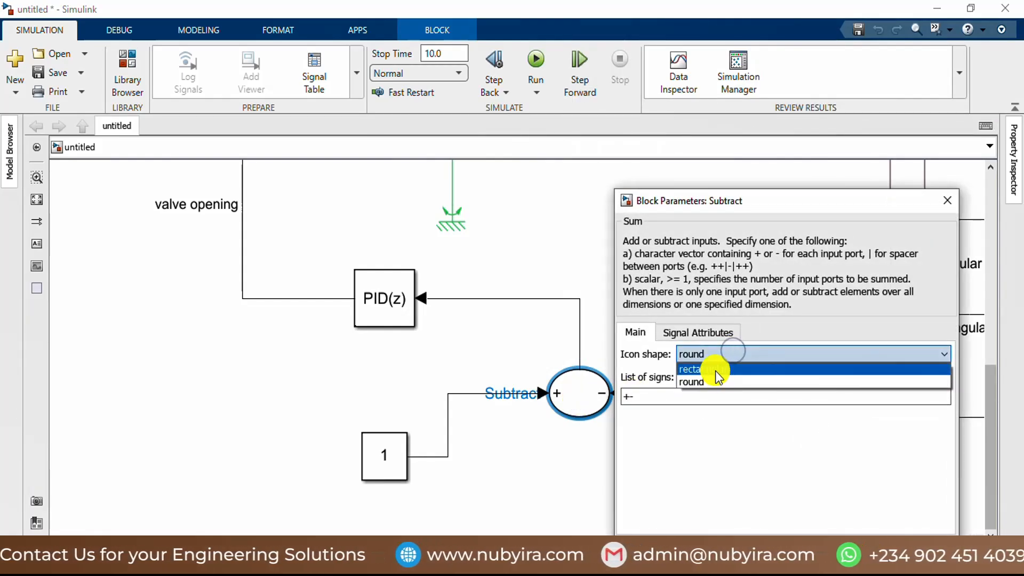
click(713, 369)
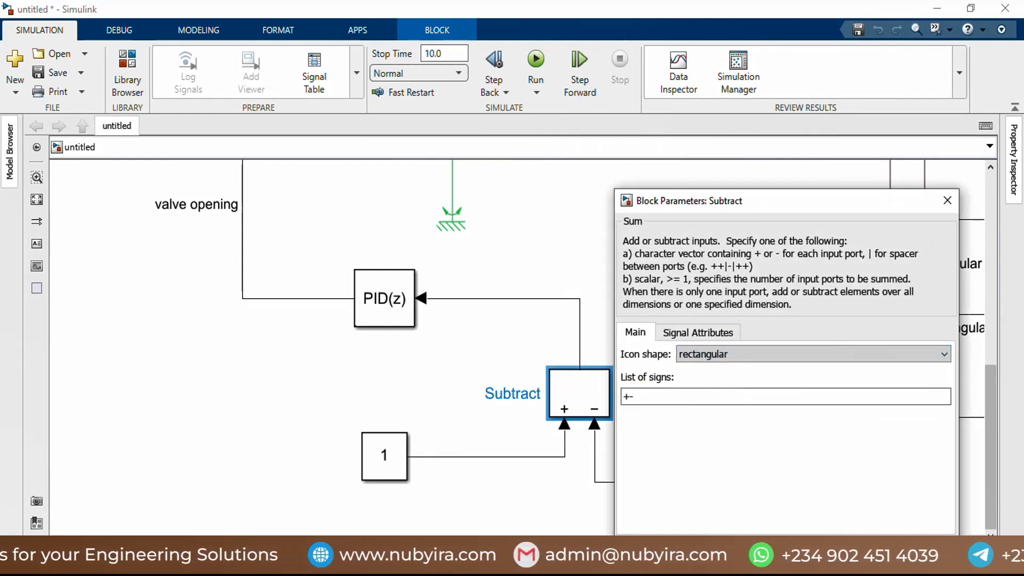
click(740, 552)
Step: Change the Discrete PID Controller block's controller type to PI
click(378, 306)
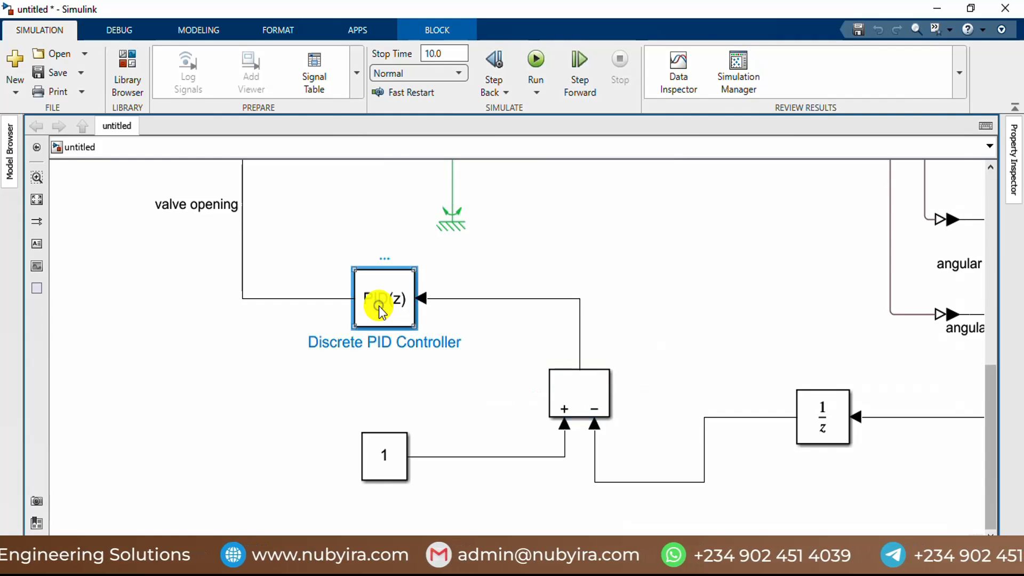
double_click(380, 308)
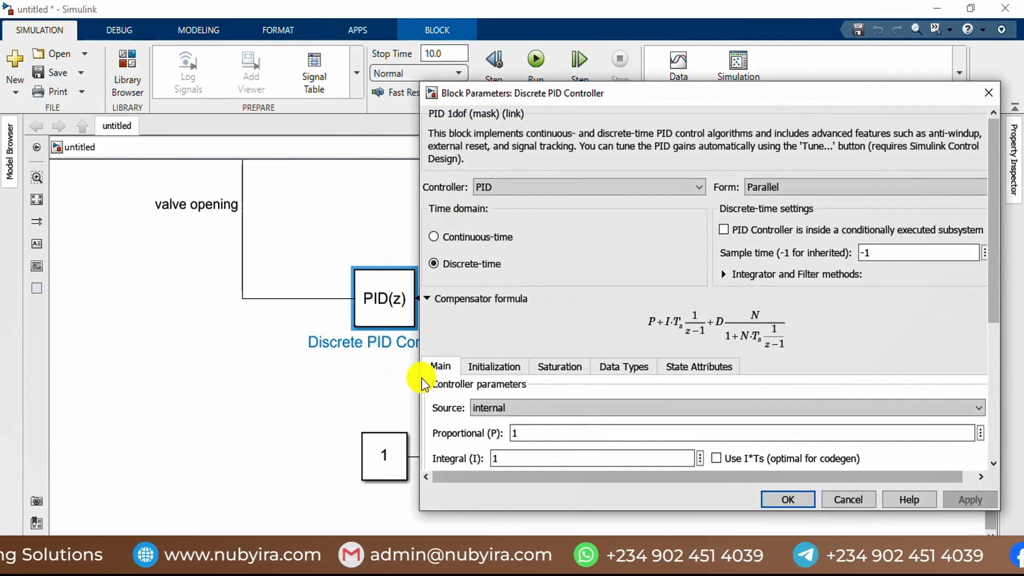
double_click(539, 437)
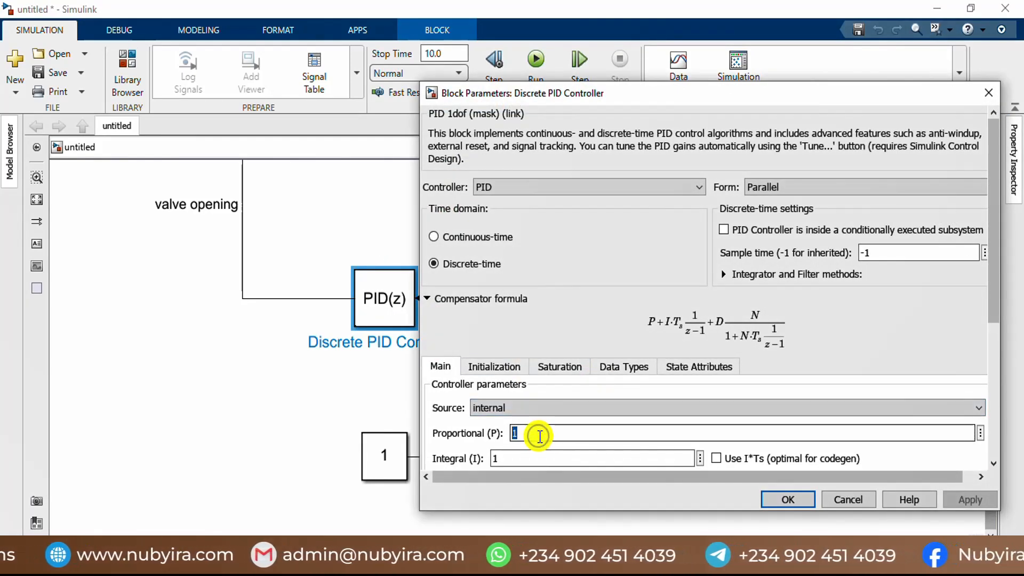
scroll(567, 418, down, 3)
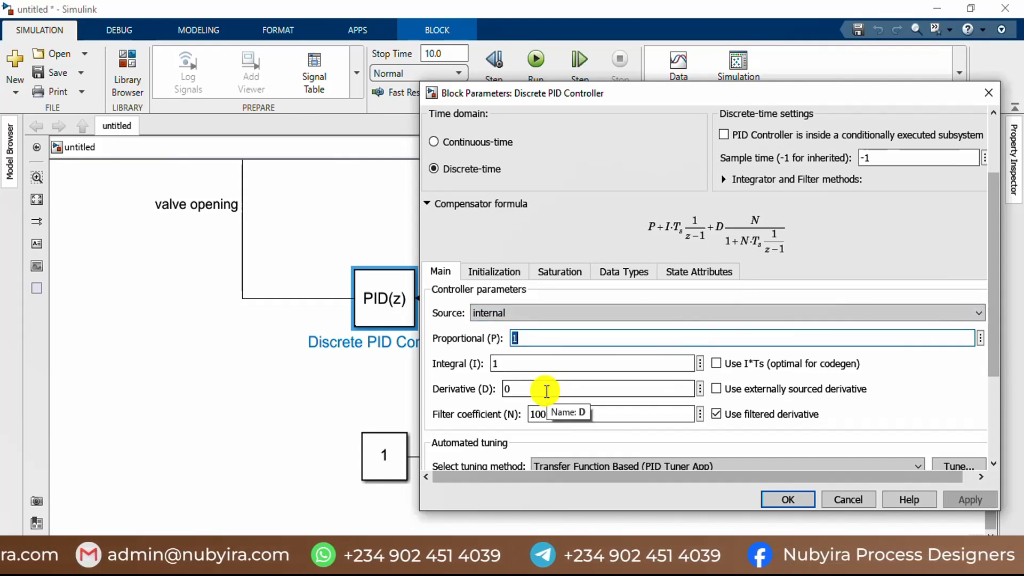
scroll(746, 314, up, 3)
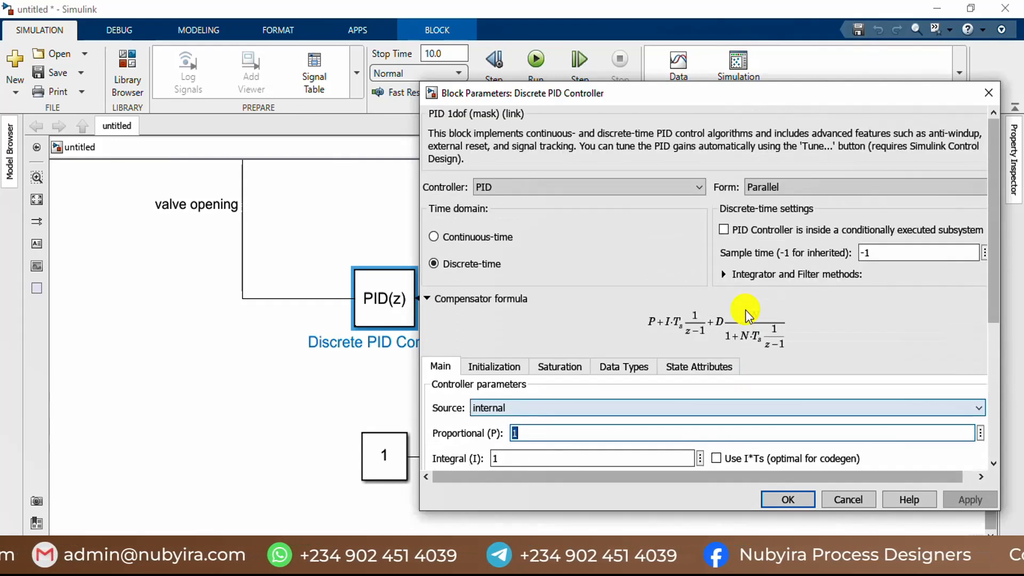
click(642, 186)
click(584, 215)
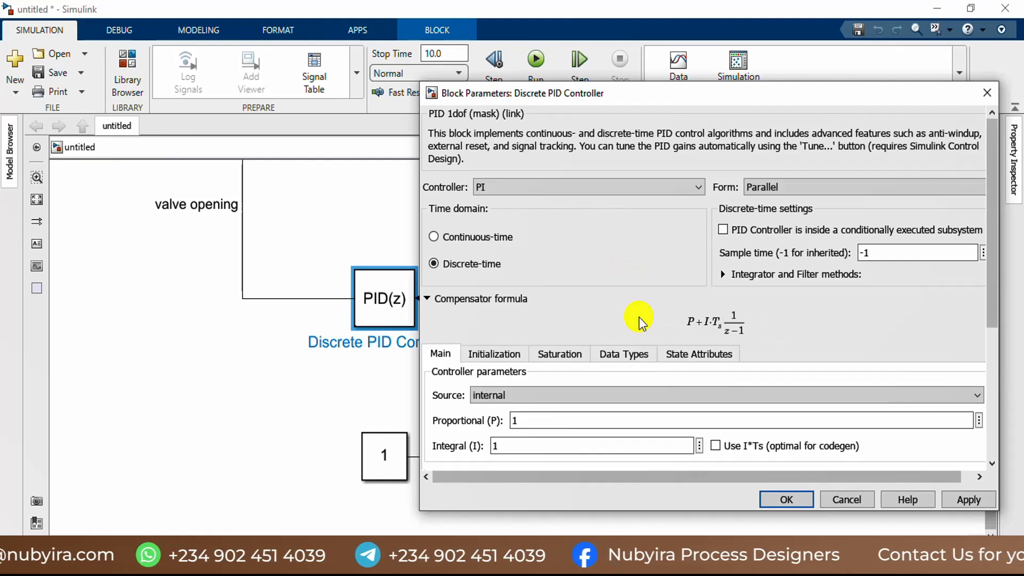
Step: Set the discrete controller's proportional gain to 1e-6 and accept its parameters
scroll(663, 331, down, 2)
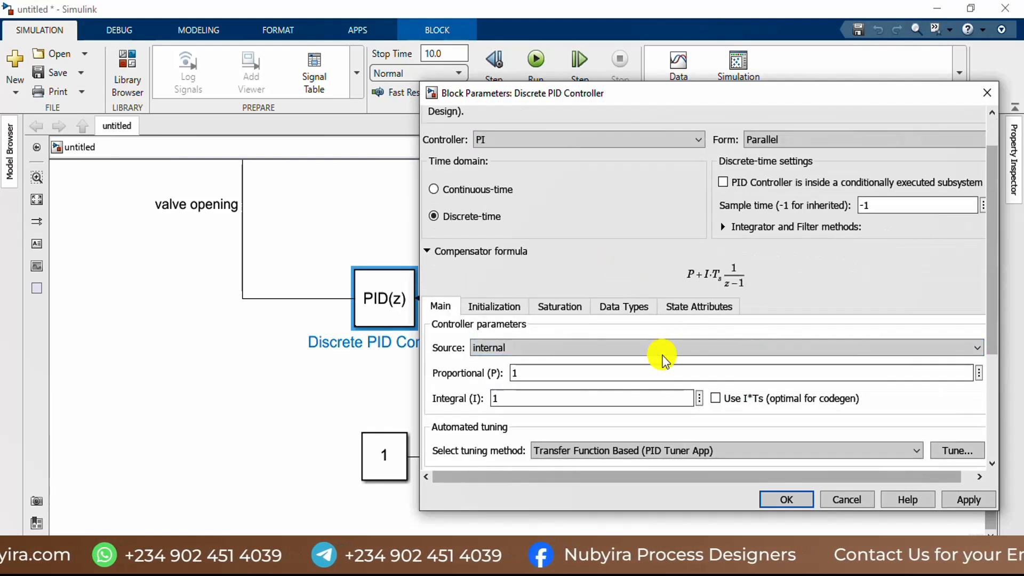
double_click(546, 373)
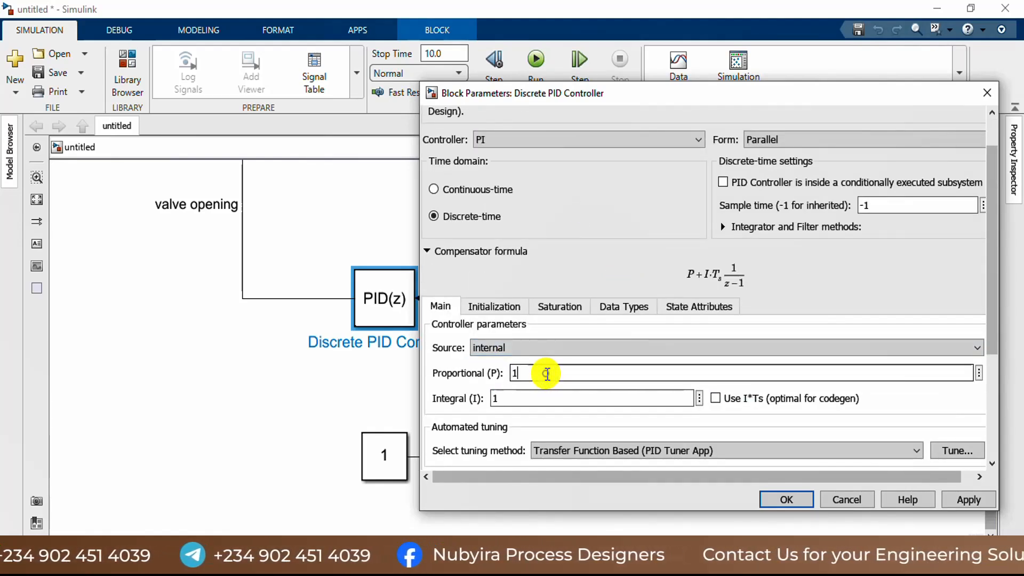
text(e)
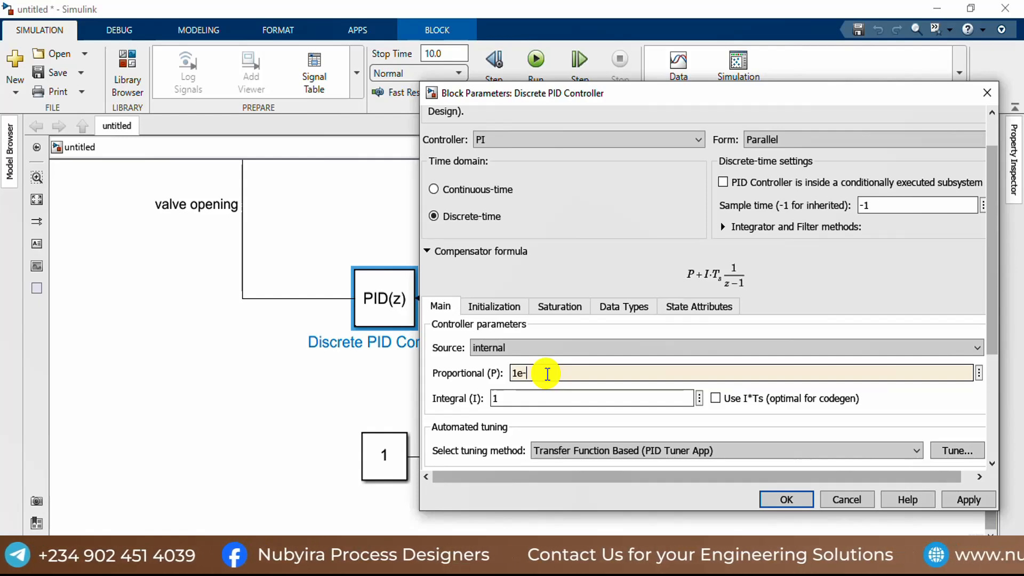
text(-6)
key(Return)
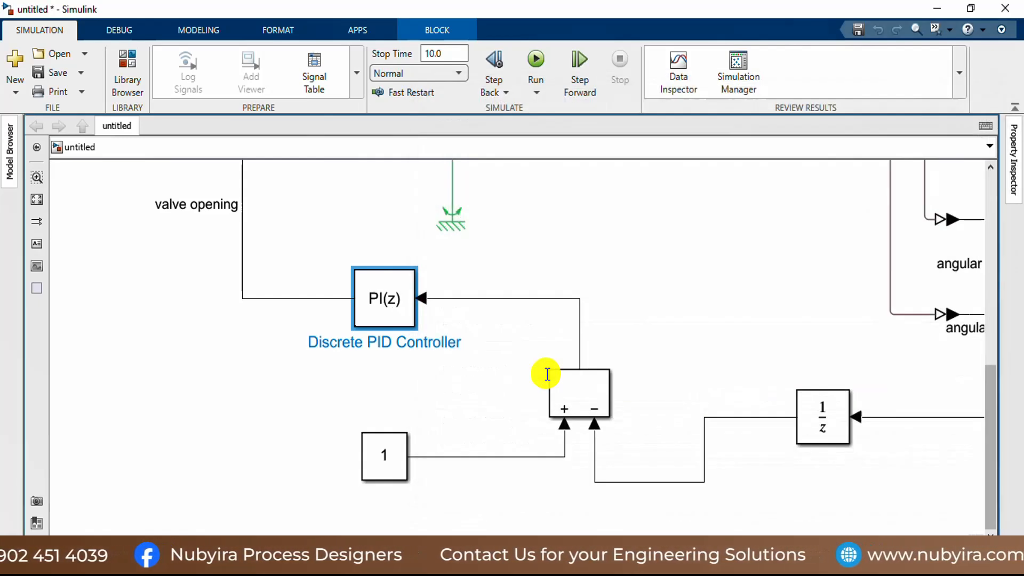
Step: Set the discrete controller's integral gain to 5e-3, then apply and close its parameters
double_click(396, 319)
double_click(531, 446)
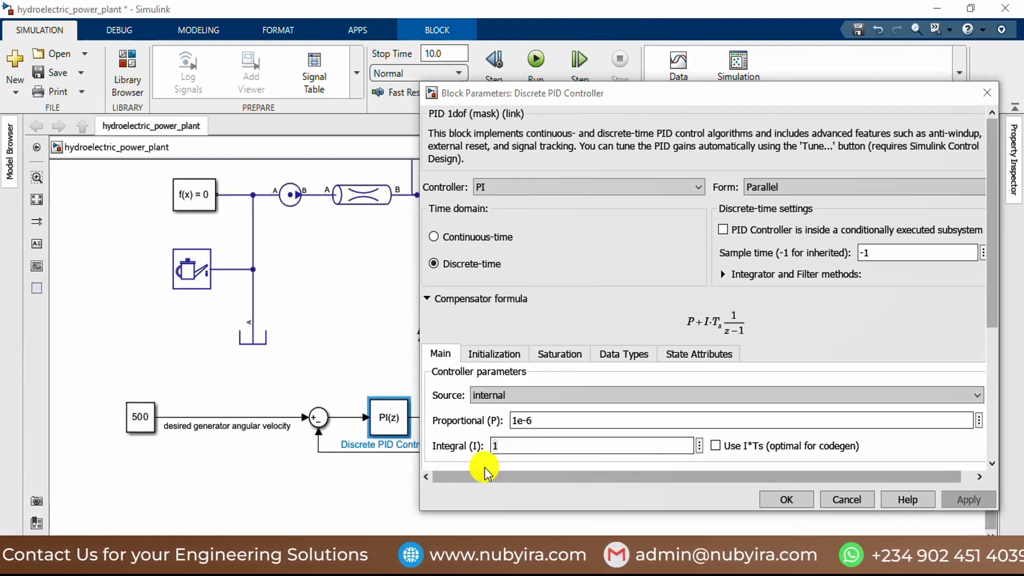
double_click(525, 447)
text(5)
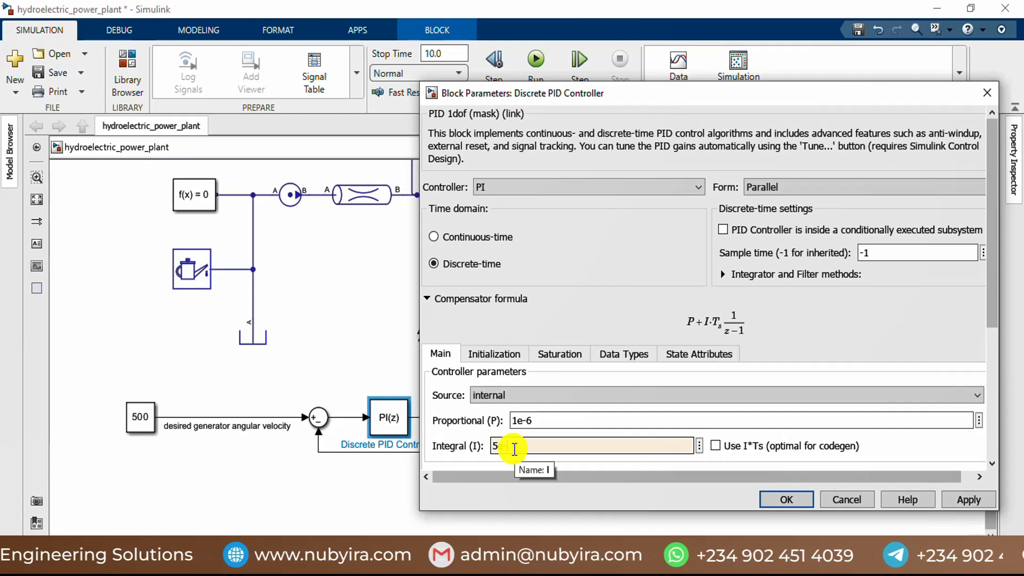
text(e-3)
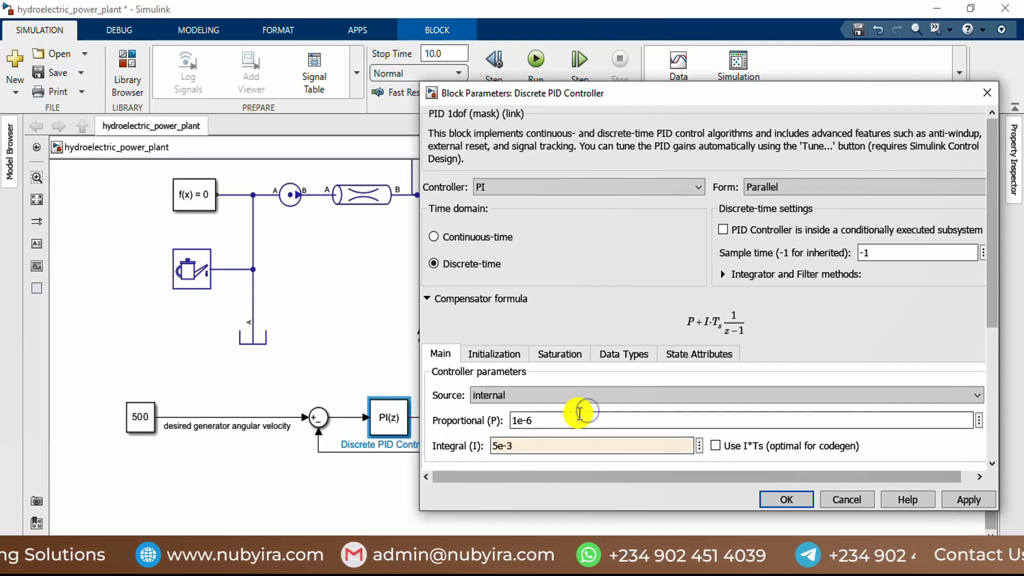
double_click(579, 413)
click(966, 501)
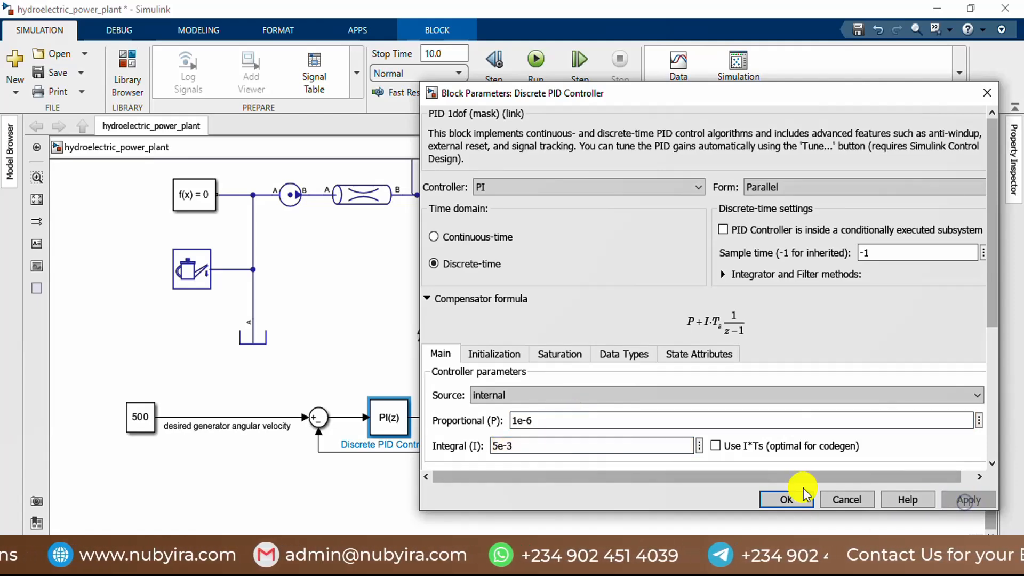
click(787, 498)
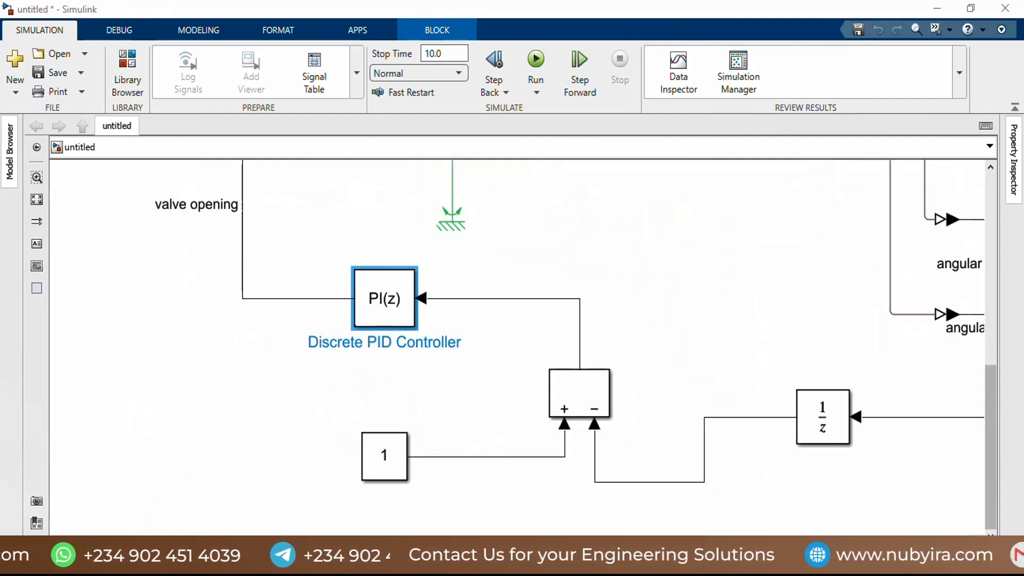
Step: Set the value of the Constant block feeding the Subtract block's positive input to 500
double_click(395, 468)
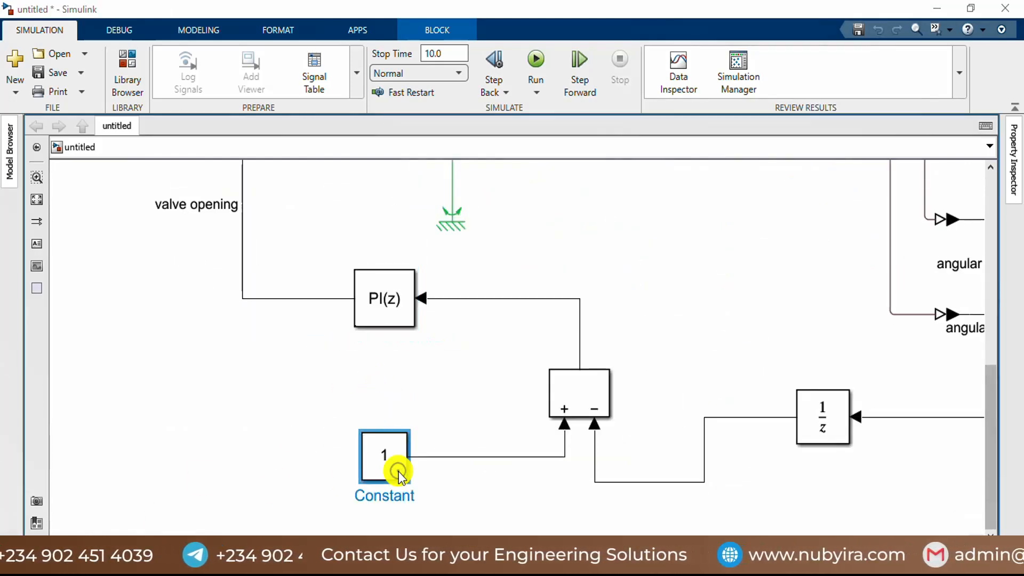
text(500)
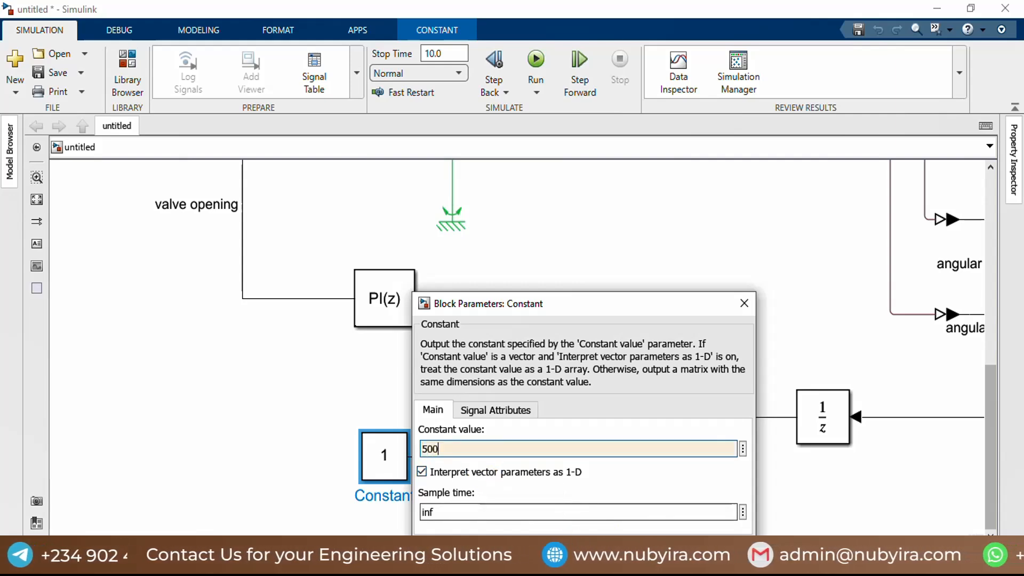
key(Return)
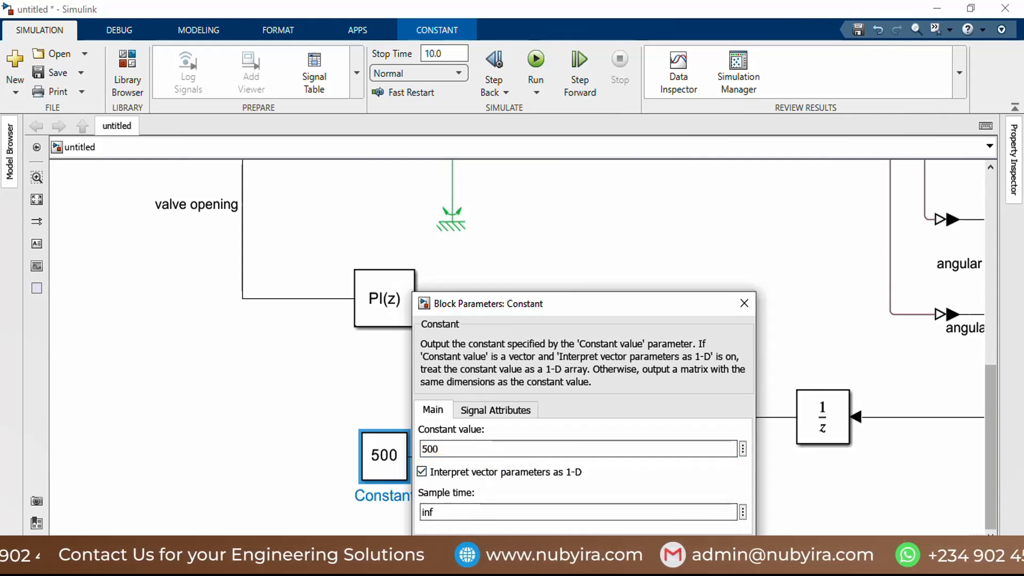
Step: Branch the valve opening signal to a third input on the scope that shows angular velocity and displacement
scroll(525, 437, down, 4)
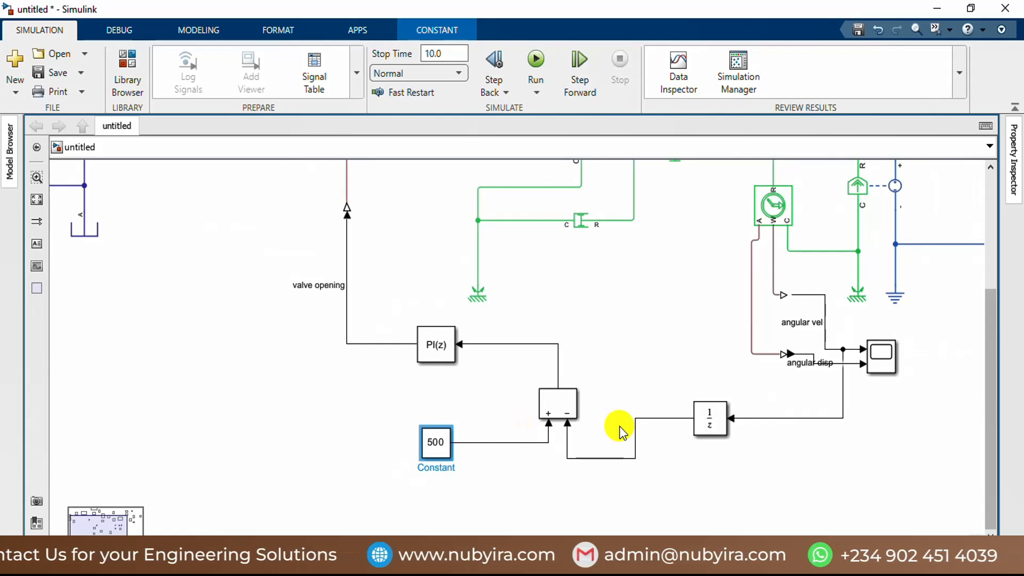
scroll(592, 411, down, 3)
scroll(702, 308, up, 2)
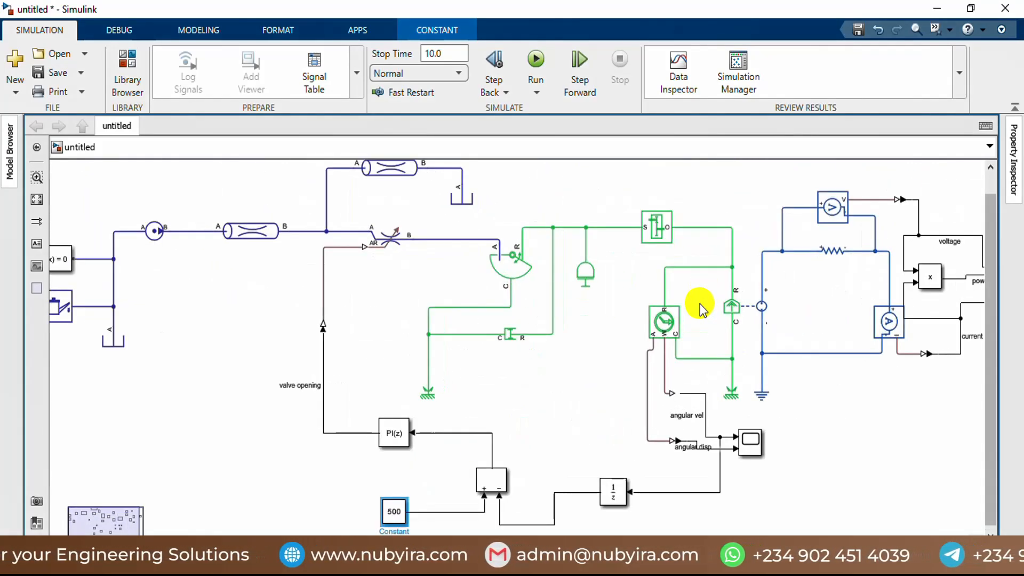
scroll(700, 308, down, 3)
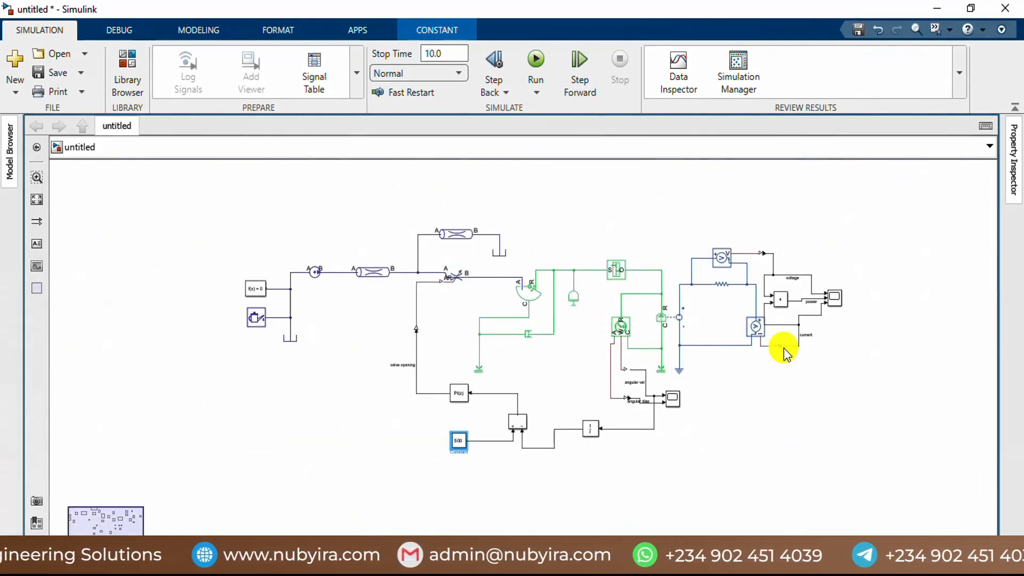
scroll(786, 353, up, 2)
scroll(598, 453, up, 4)
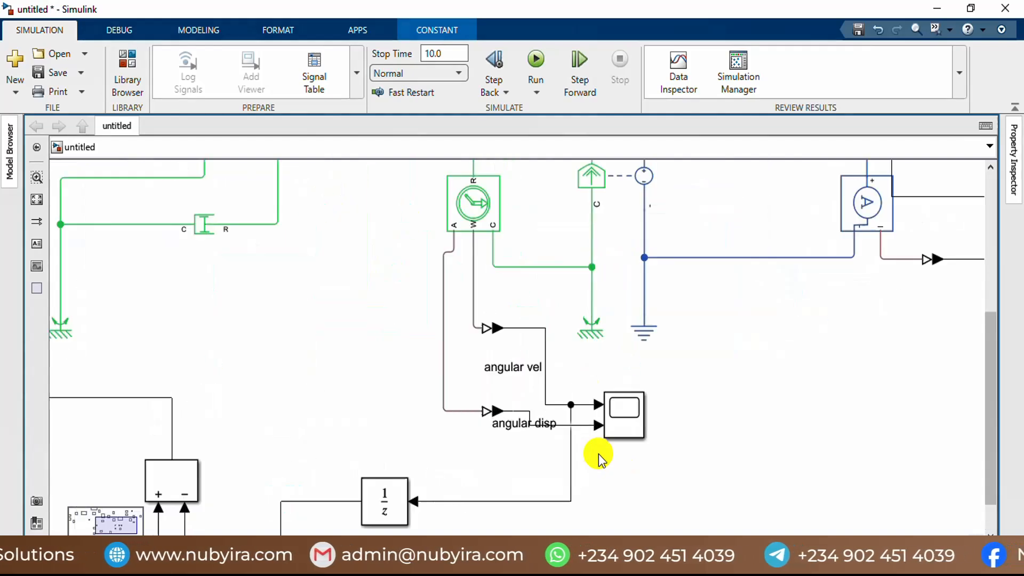
scroll(573, 435, down, 3)
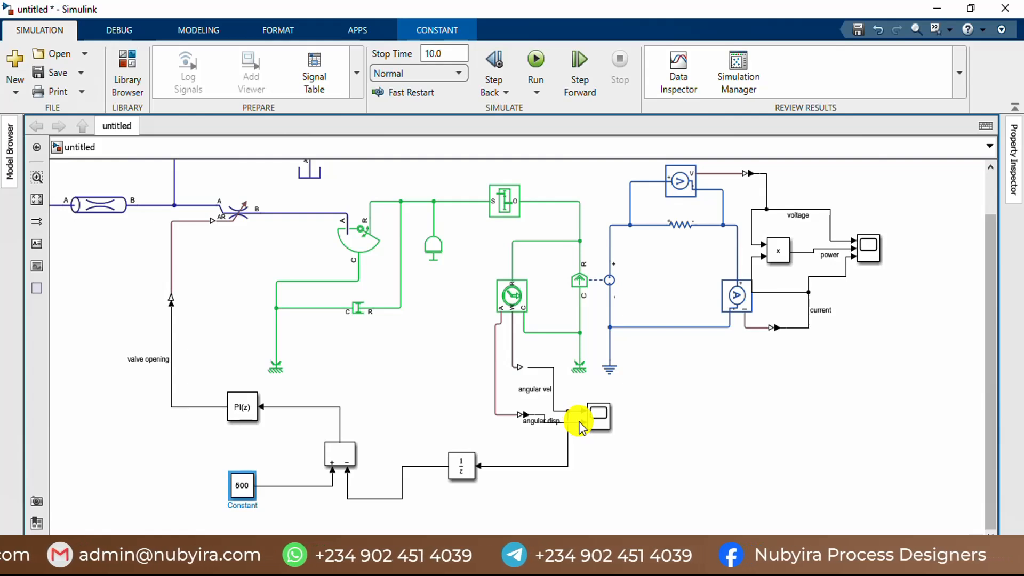
mouse_move(169, 354)
mouse_down()
mouse_move(407, 370)
mouse_move(530, 437)
mouse_move(585, 427)
mouse_up()
click(575, 466)
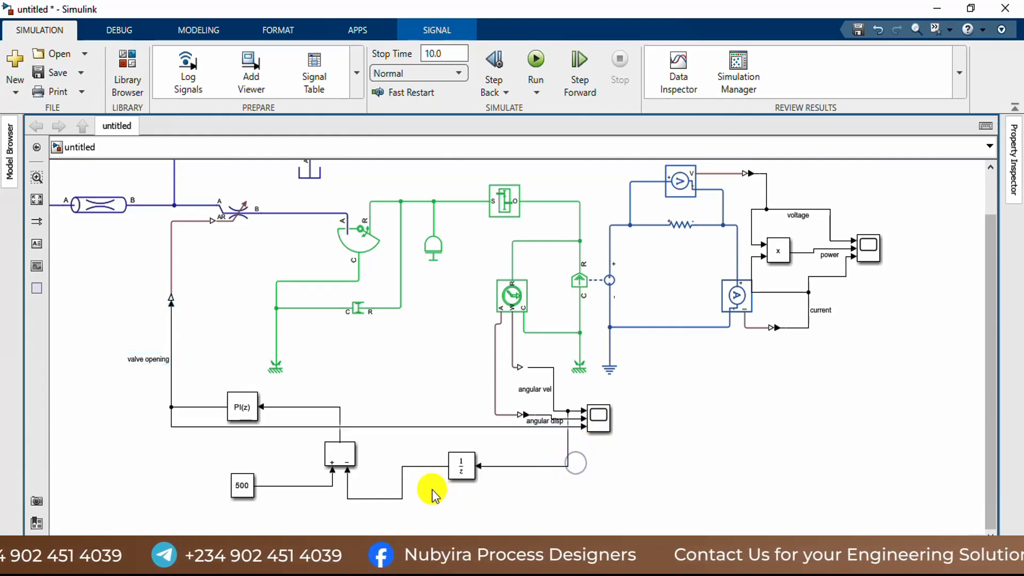
Step: Move the Discrete PID Controller block slightly upward, away from the valve opening branch line
drag(248, 417, 248, 405)
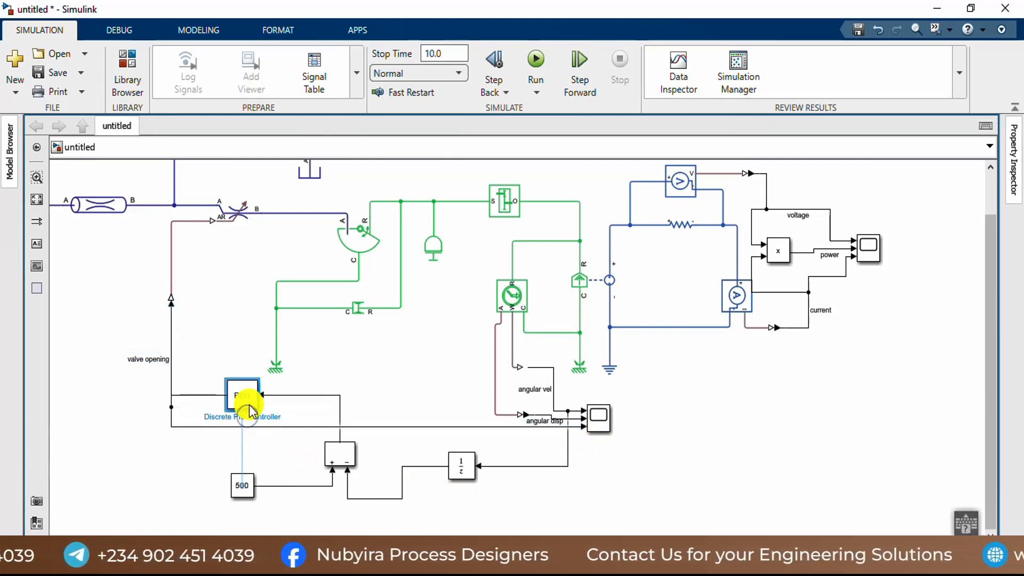
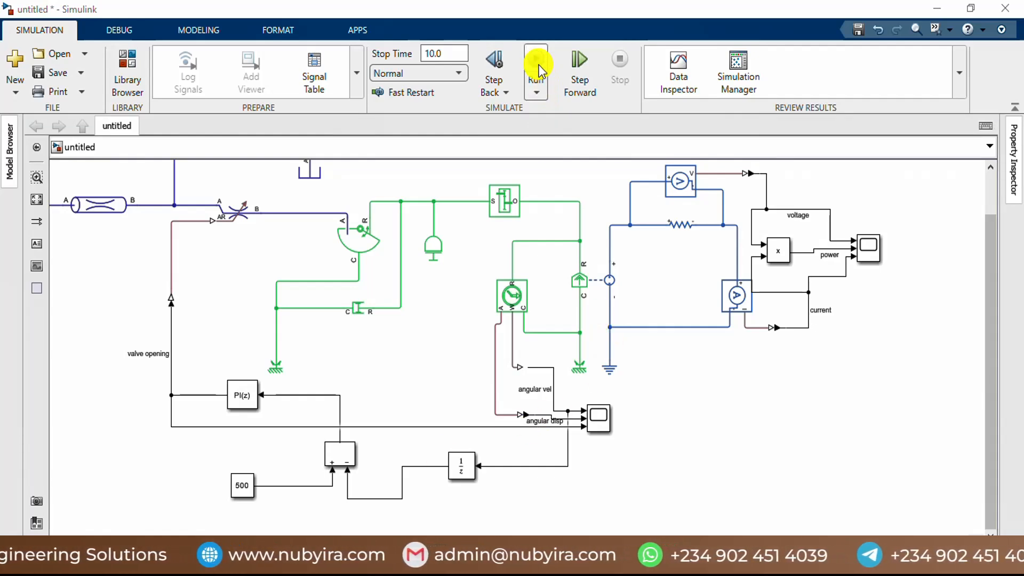
Step: Run the simulation and examine the angular velocity, angular displacement and valve opening curves in their maximized scope
scroll(635, 359, down, 4)
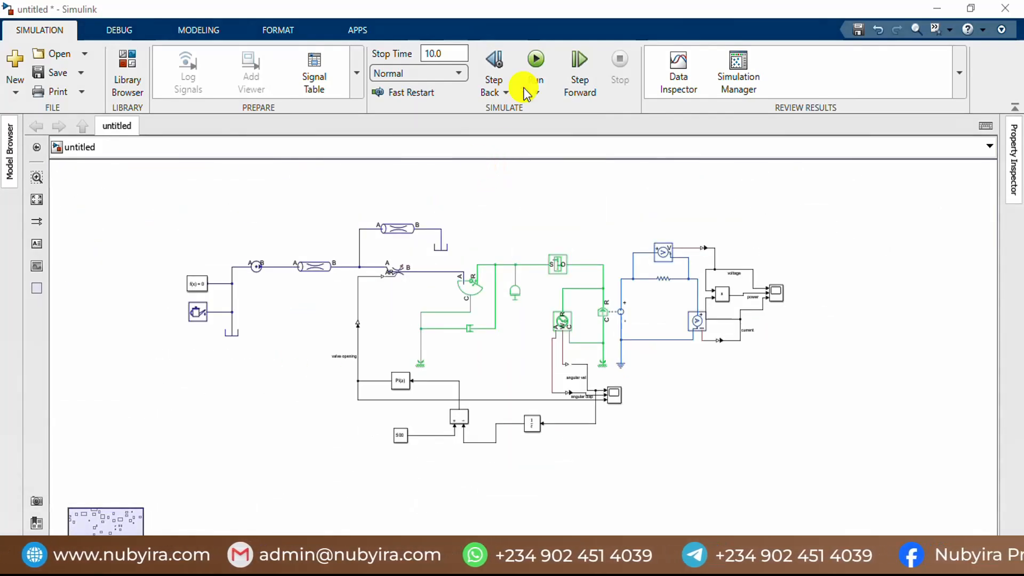
click(532, 66)
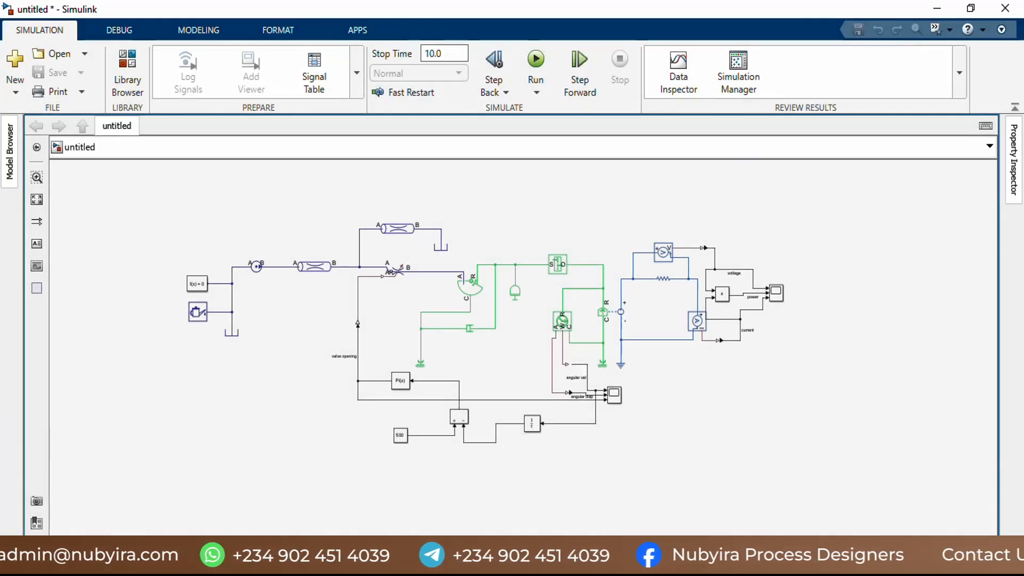
scroll(612, 395, up, 3)
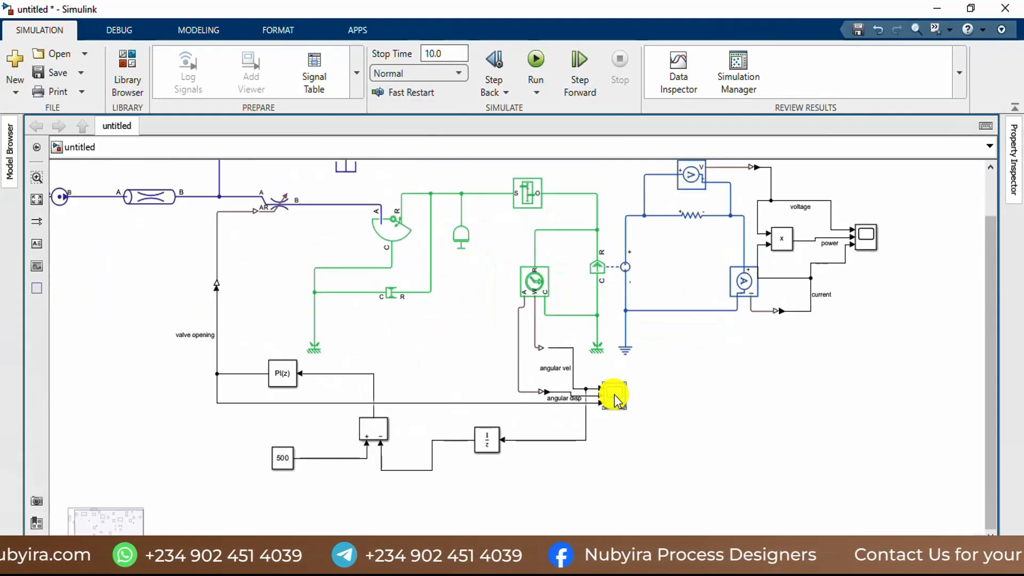
scroll(614, 398, up, 2)
click(616, 397)
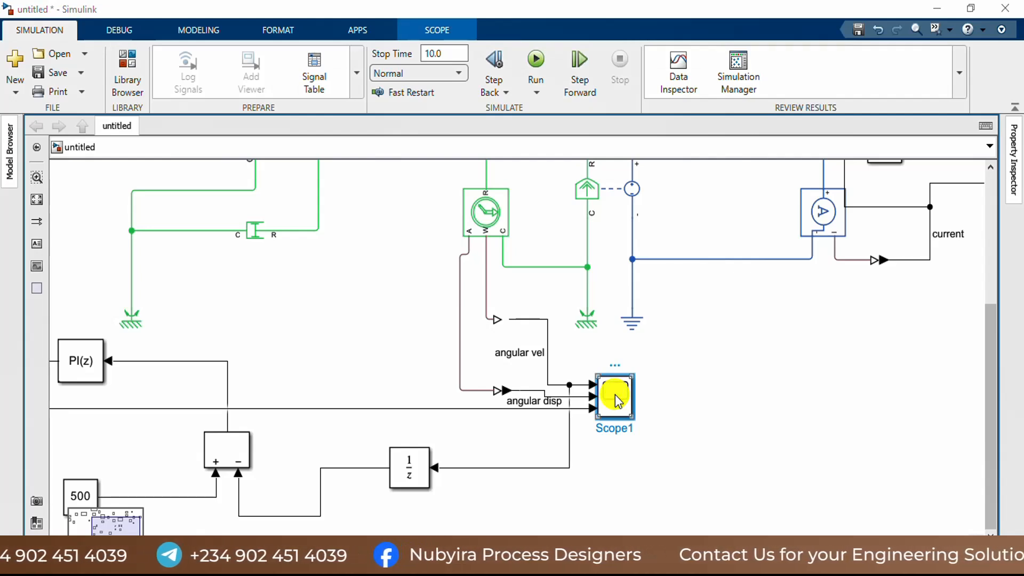
double_click(615, 396)
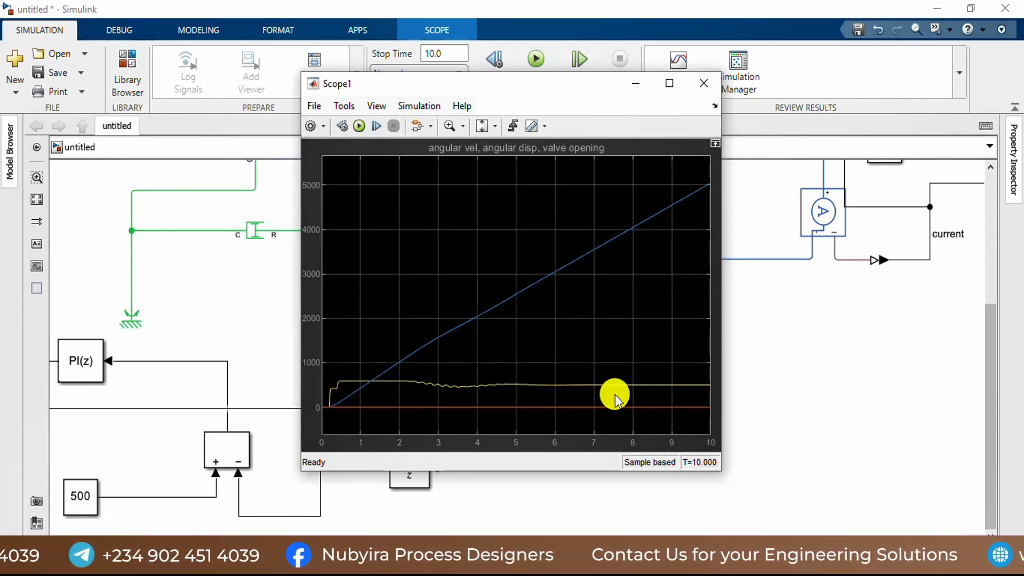
click(667, 85)
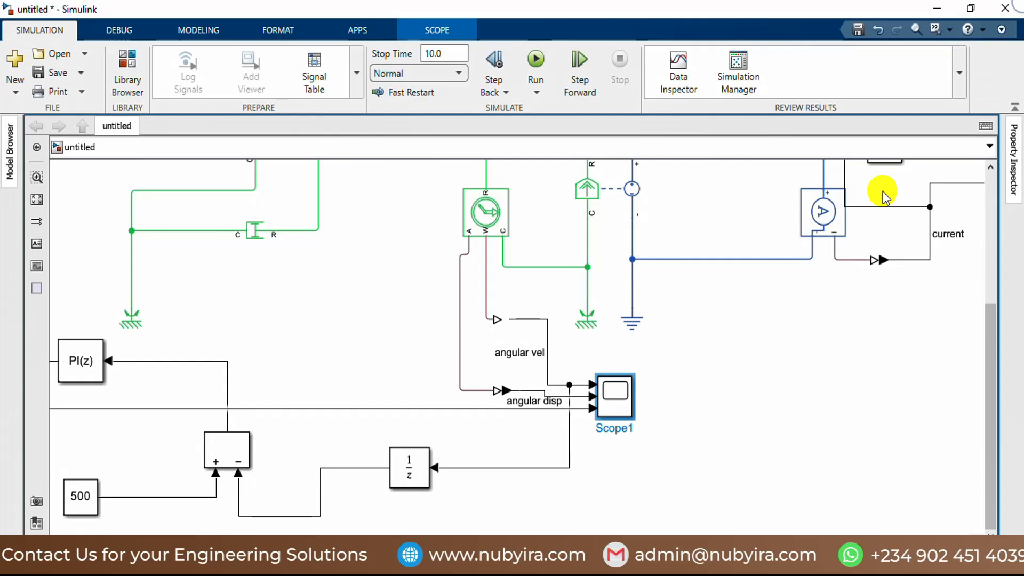
Step: Open the scope for voltage, power and current and examine its curves in a maximized view
scroll(828, 317, down, 2)
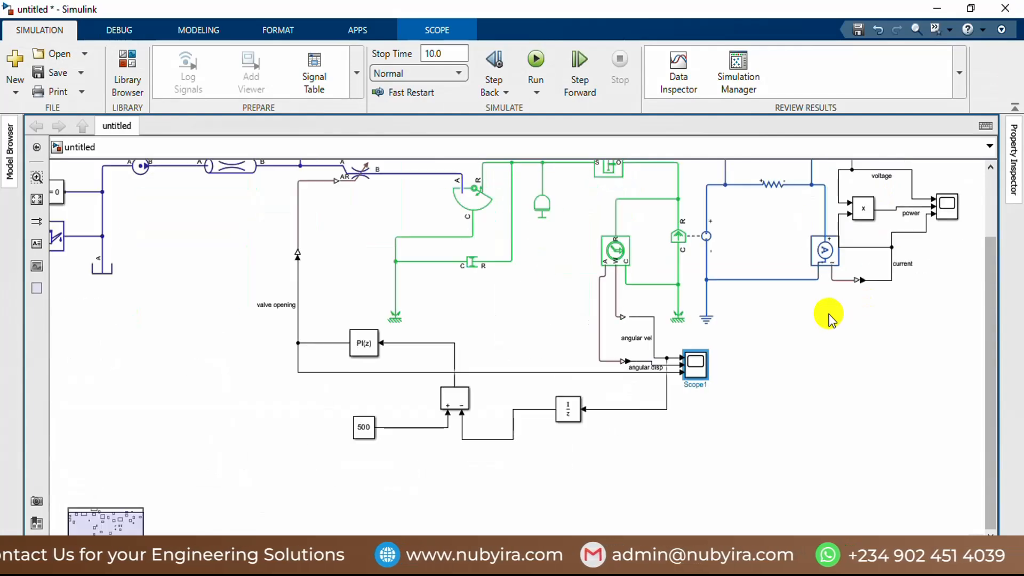
scroll(829, 315, down, 1)
scroll(937, 229, up, 2)
click(935, 221)
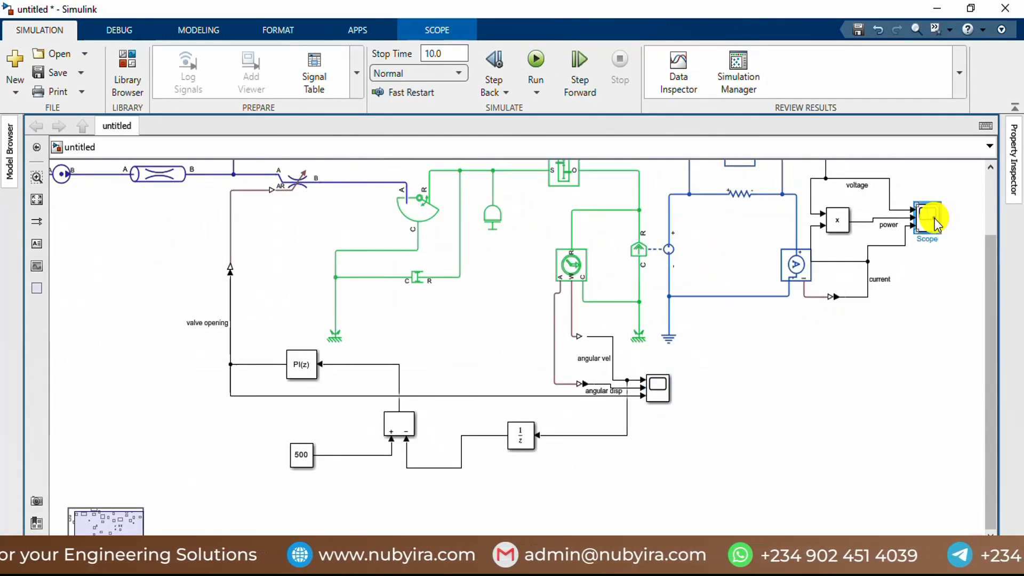
double_click(935, 221)
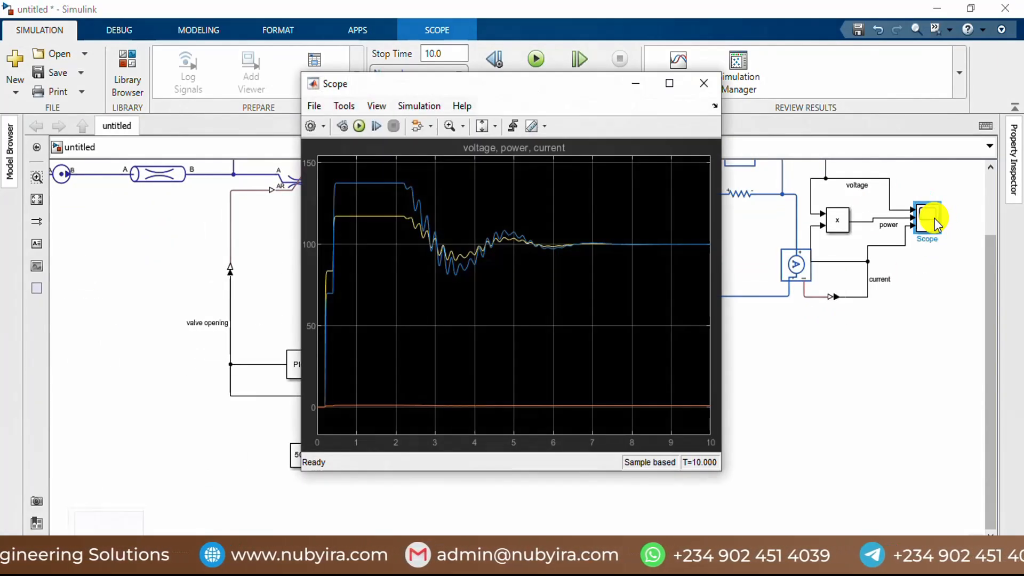
click(668, 84)
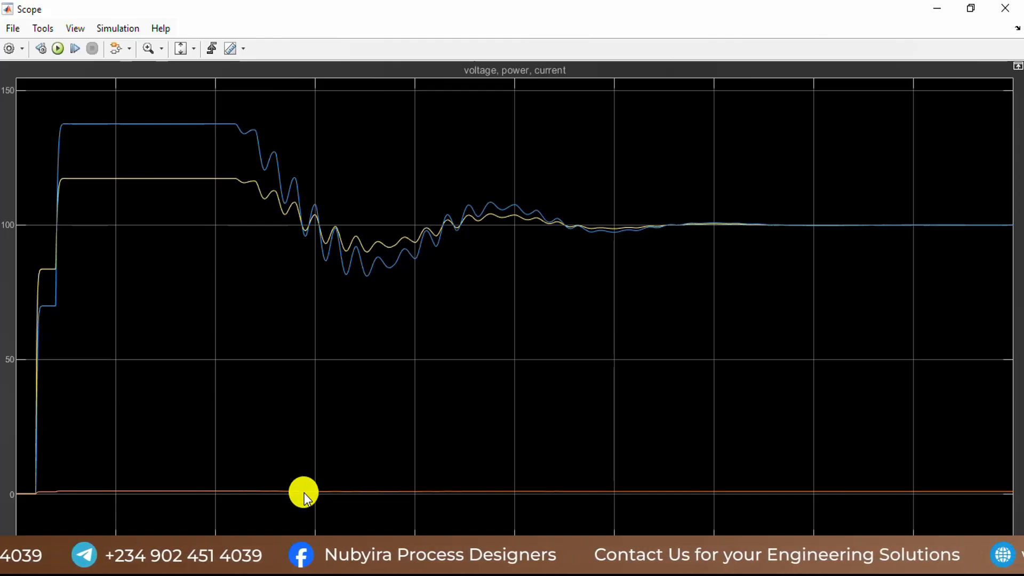
Step: Enable the legend on the voltage, power and current scope, then close the scope
click(18, 48)
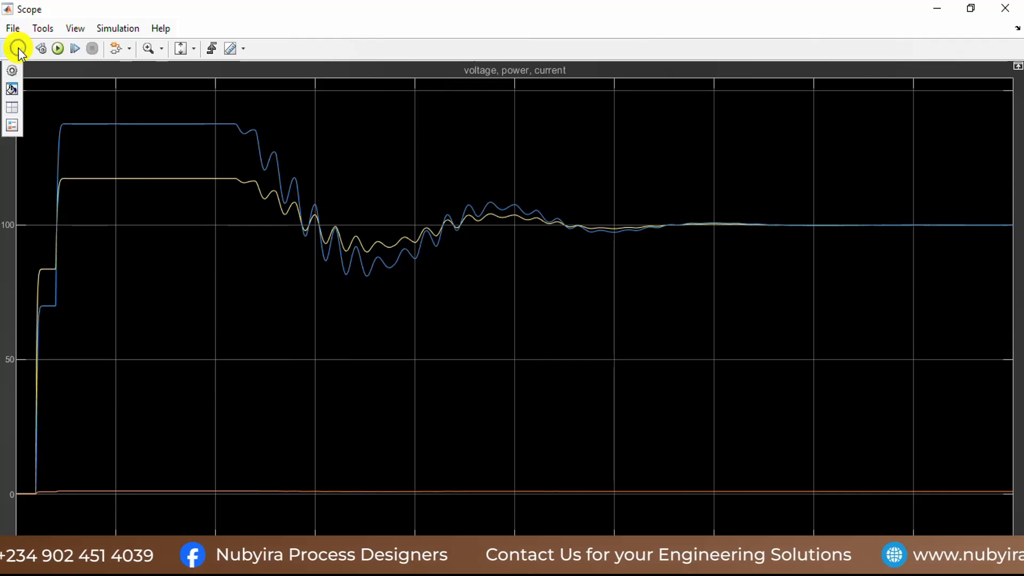
click(9, 74)
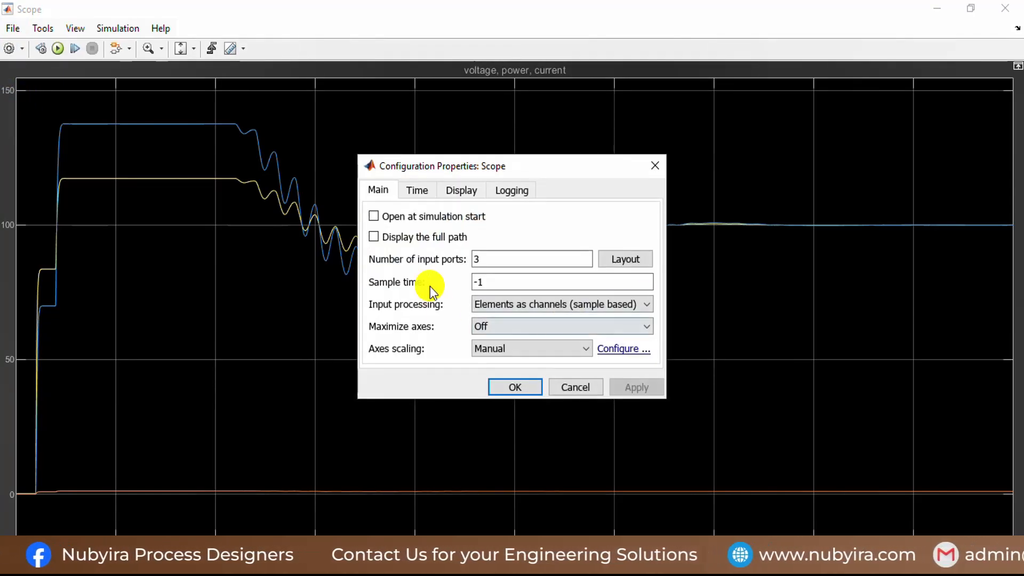
click(453, 188)
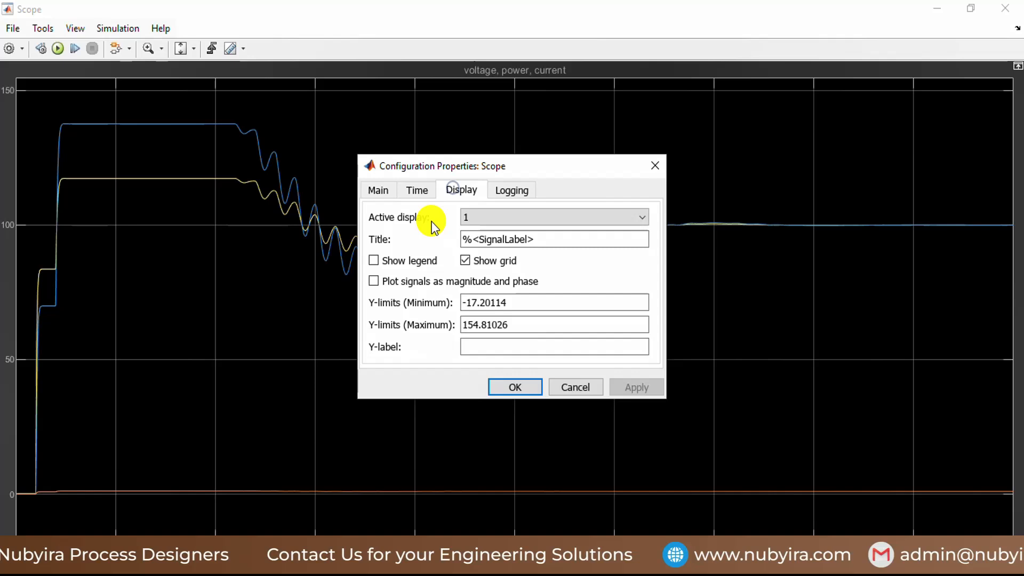
click(407, 261)
click(645, 389)
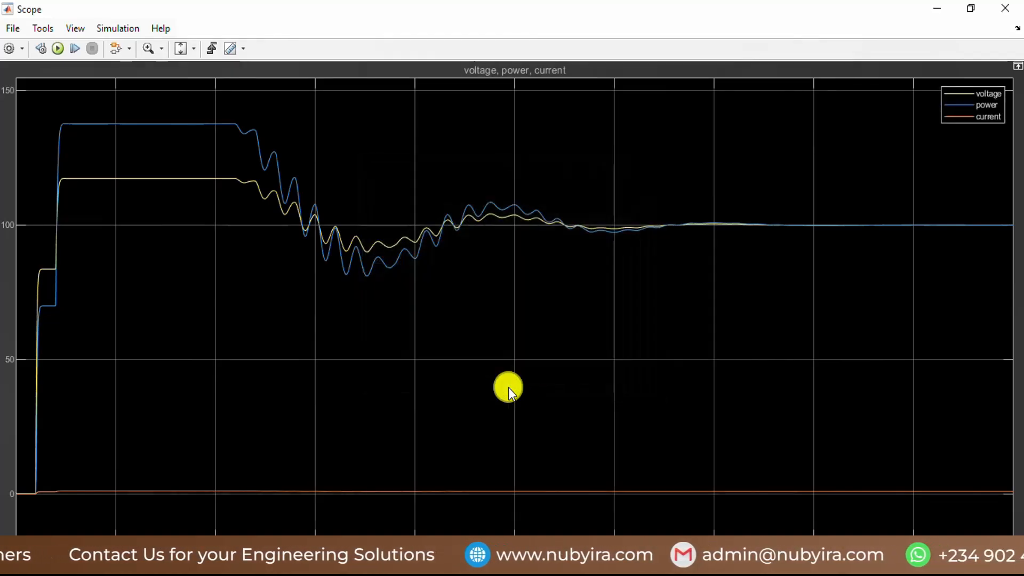
click(508, 387)
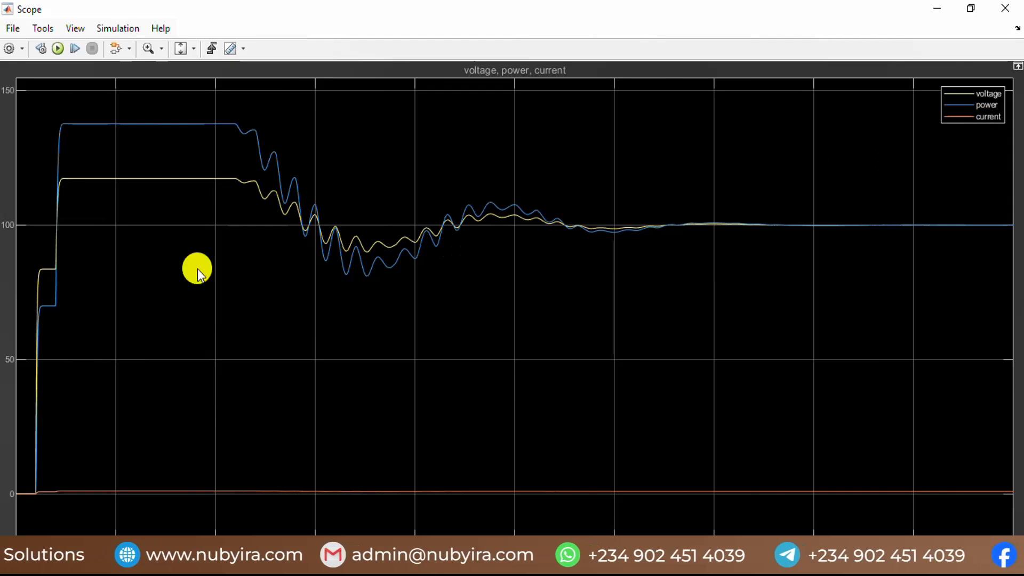
click(1007, 12)
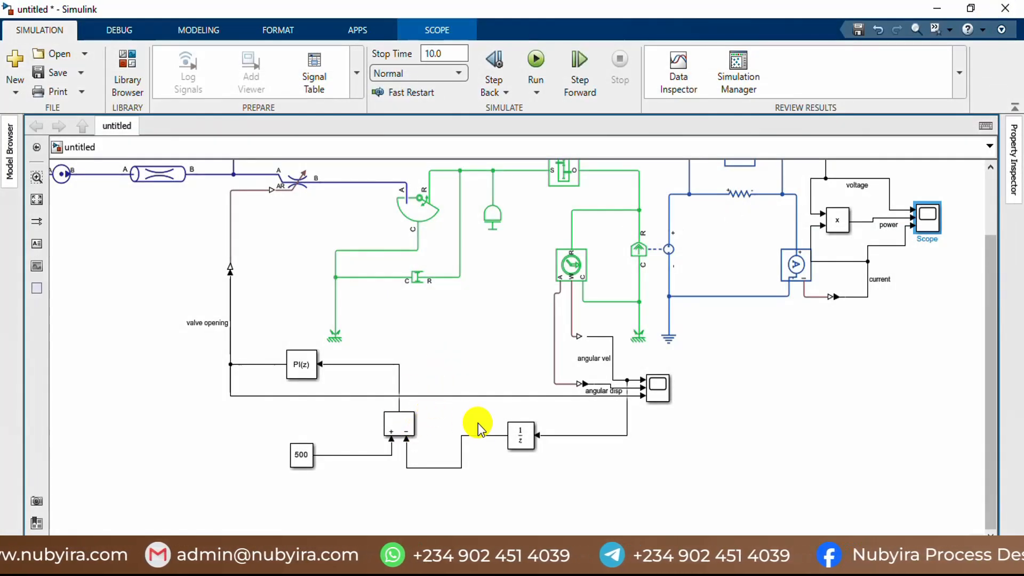
Step: Look over the complete model, including the Unit Delay, Local Restriction (IL) and Isothermal Liquid Properties (IL) blocks
click(520, 443)
scroll(492, 309, down, 2)
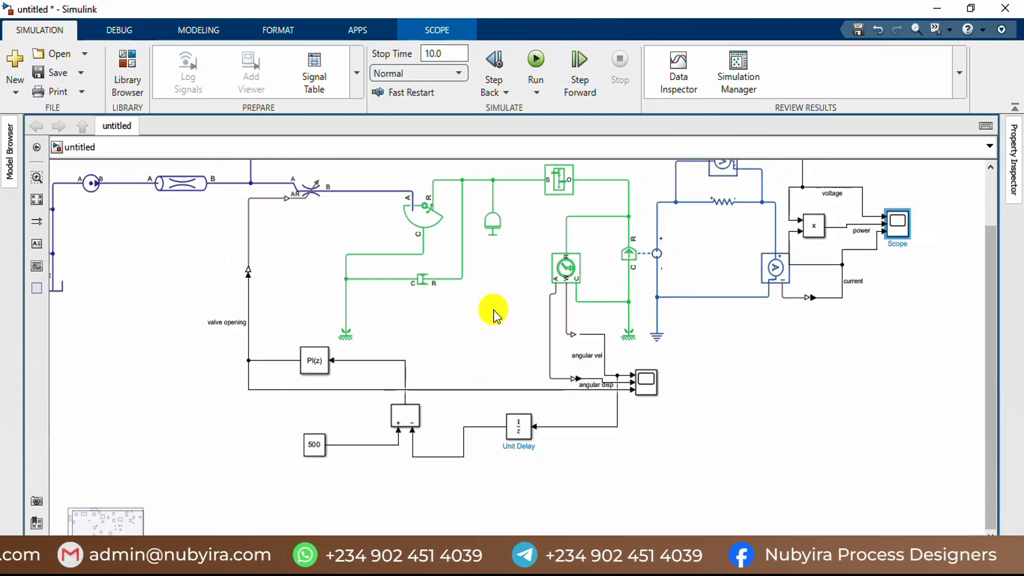
scroll(494, 311, down, 1)
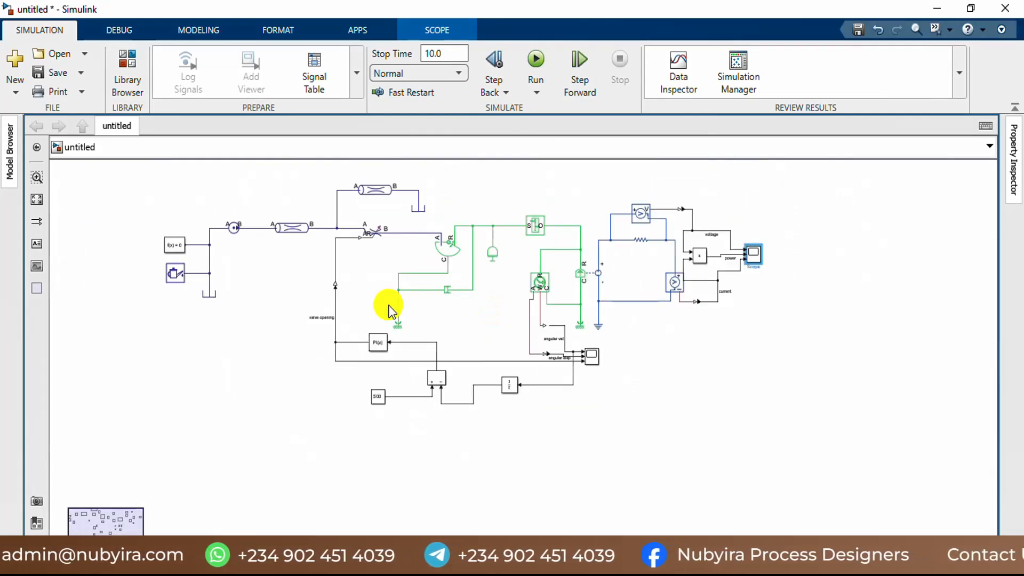
click(372, 233)
scroll(372, 233, up, 2)
scroll(372, 233, down, 2)
click(121, 290)
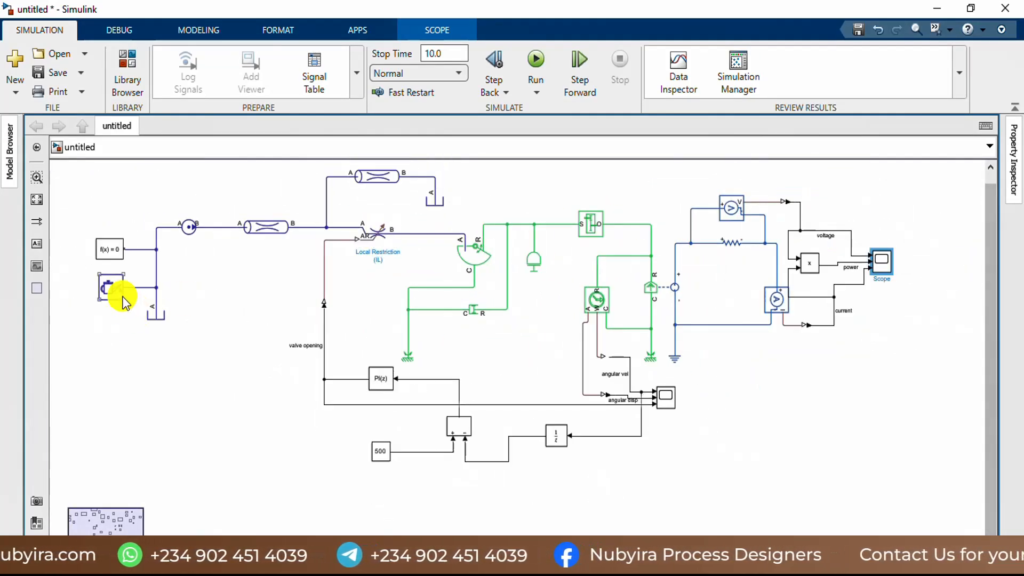
scroll(118, 294, up, 2)
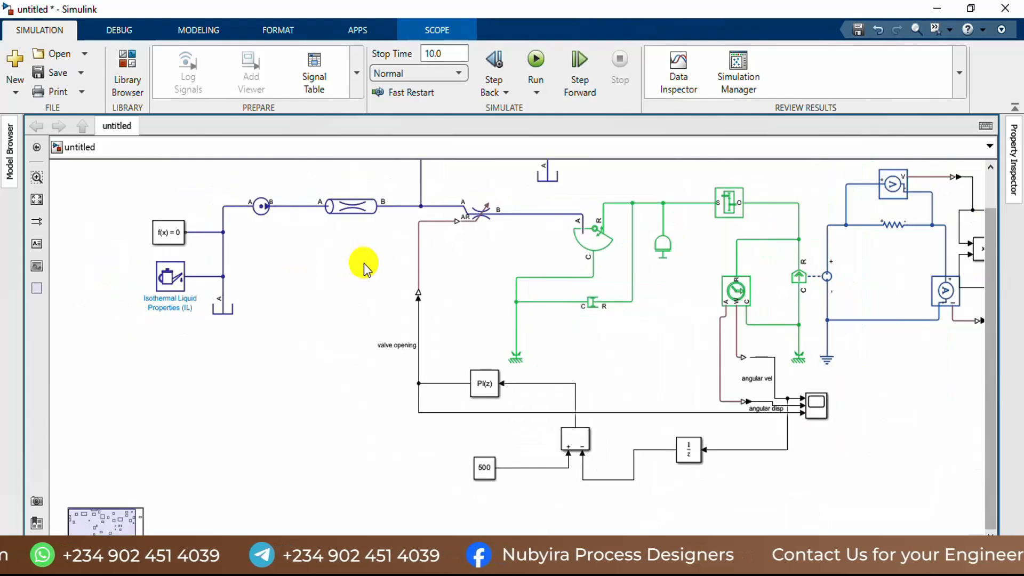
scroll(363, 264, down, 3)
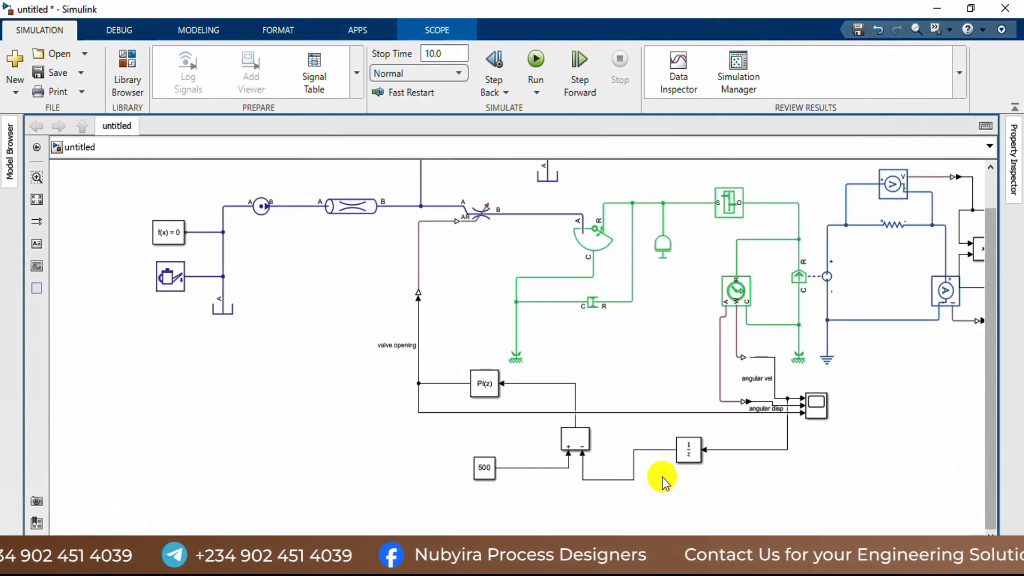
Step: Review the angular velocity, angular displacement and valve opening curves again, then close their scope
click(820, 409)
double_click(820, 409)
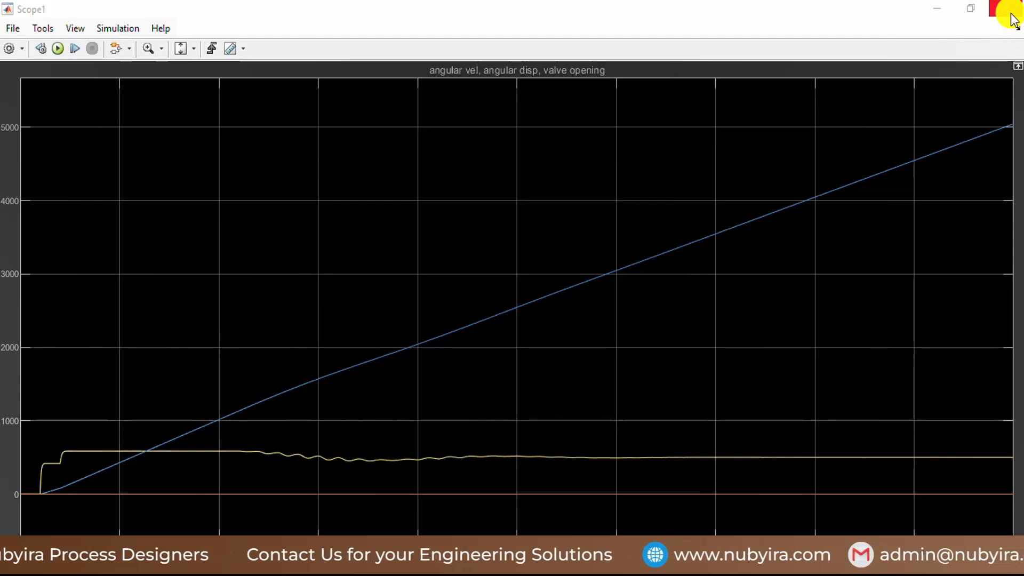
click(1011, 11)
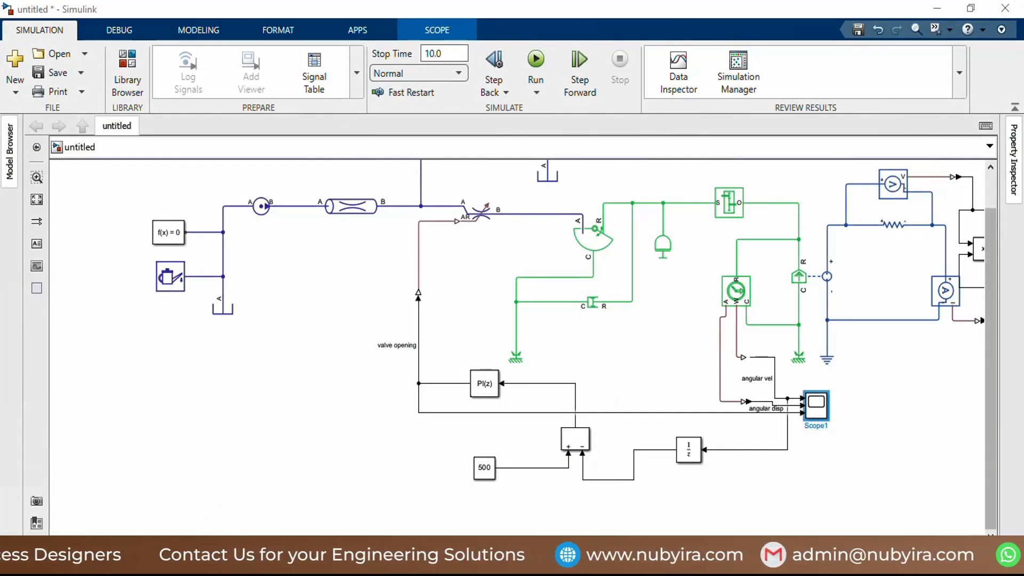
Step: Set the Discrete PID Controller's sample time to 0.05 and confirm its parameters
click(324, 474)
scroll(637, 360, up, 4)
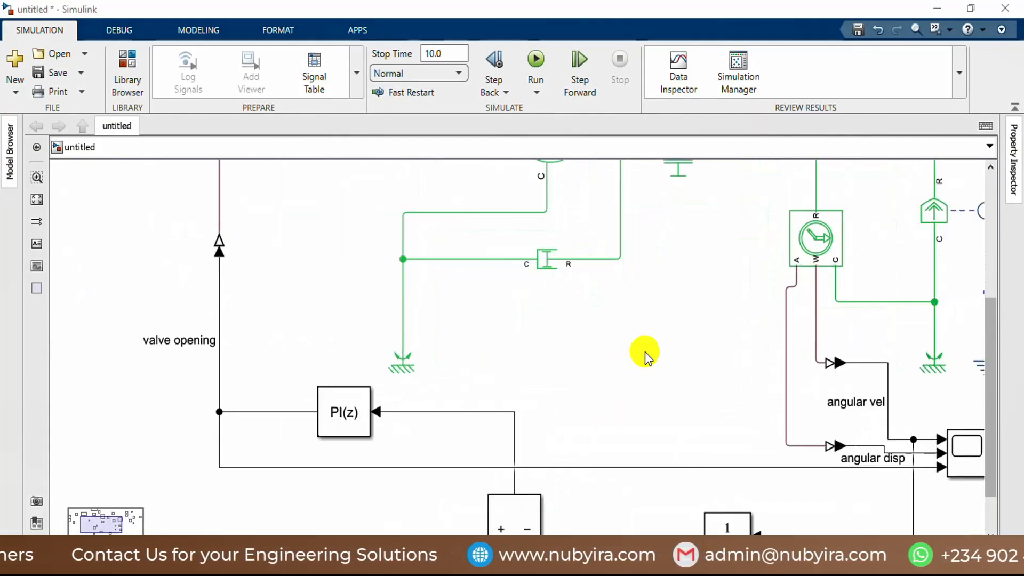
scroll(640, 358, down, 2)
click(421, 398)
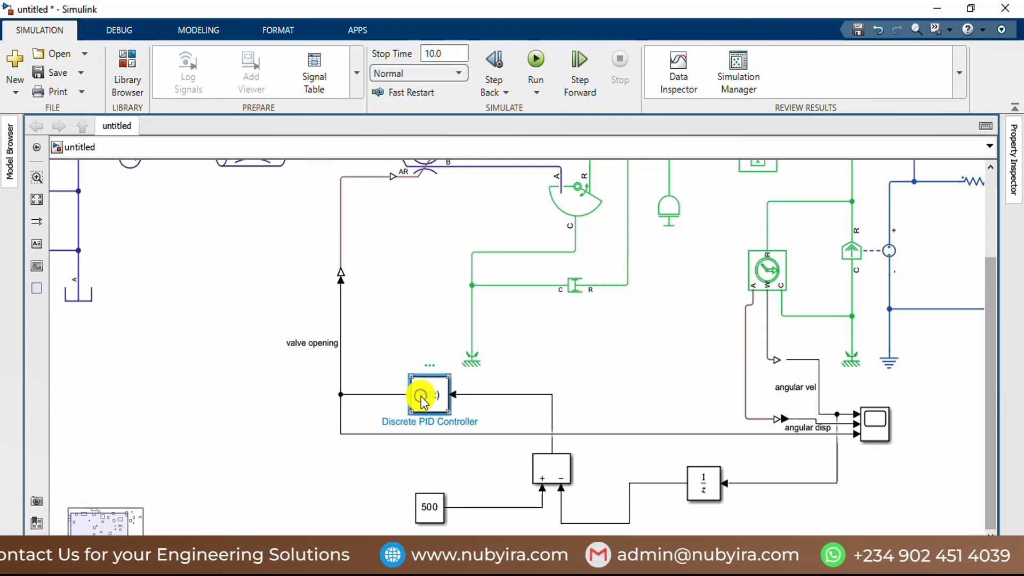
double_click(424, 398)
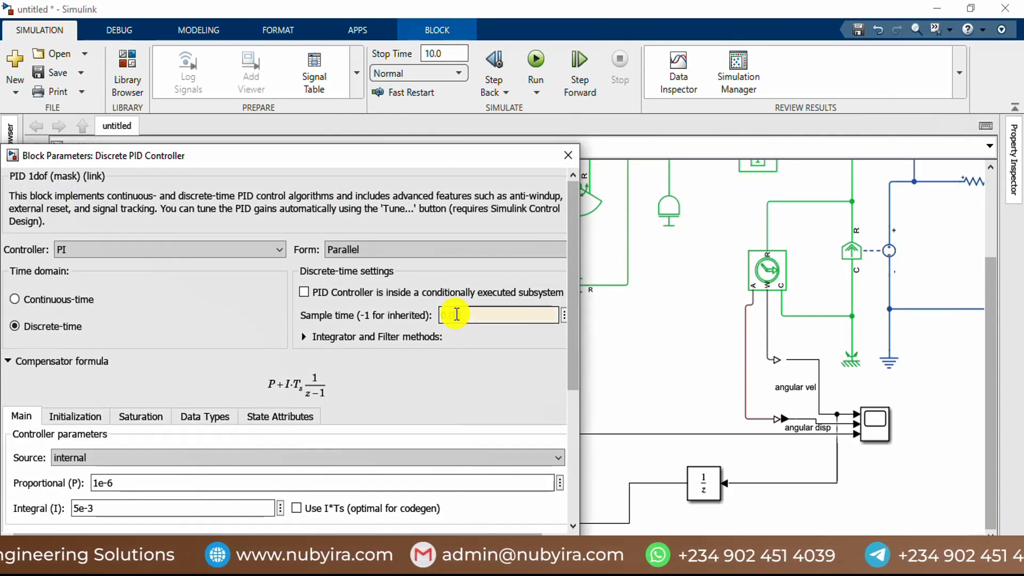
text(5)
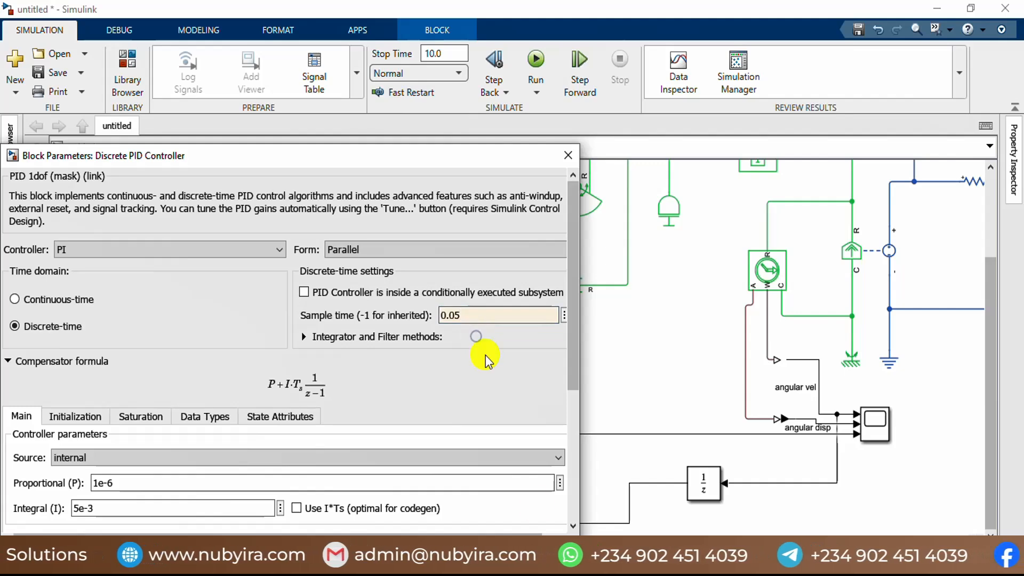
click(485, 360)
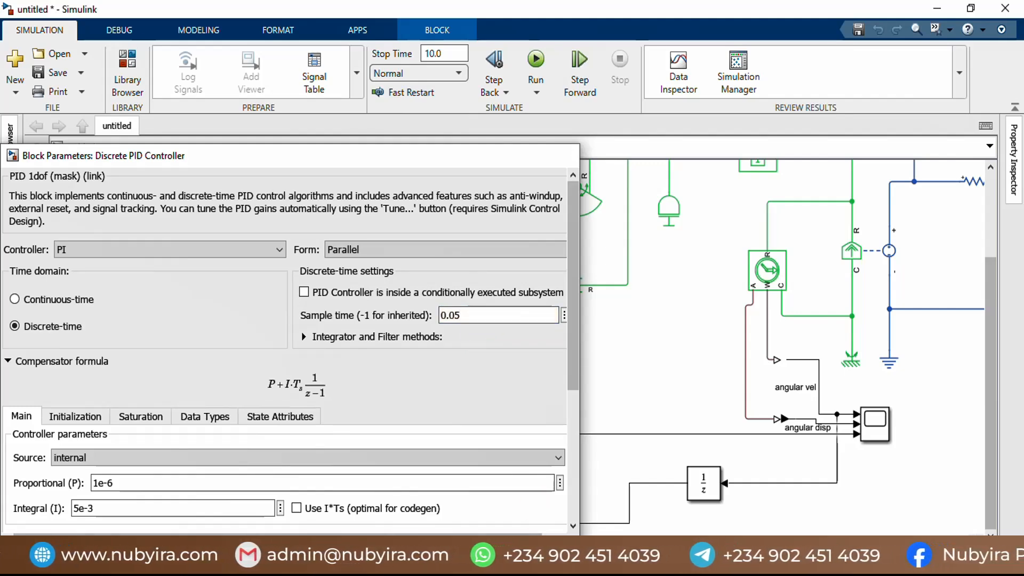
key(Return)
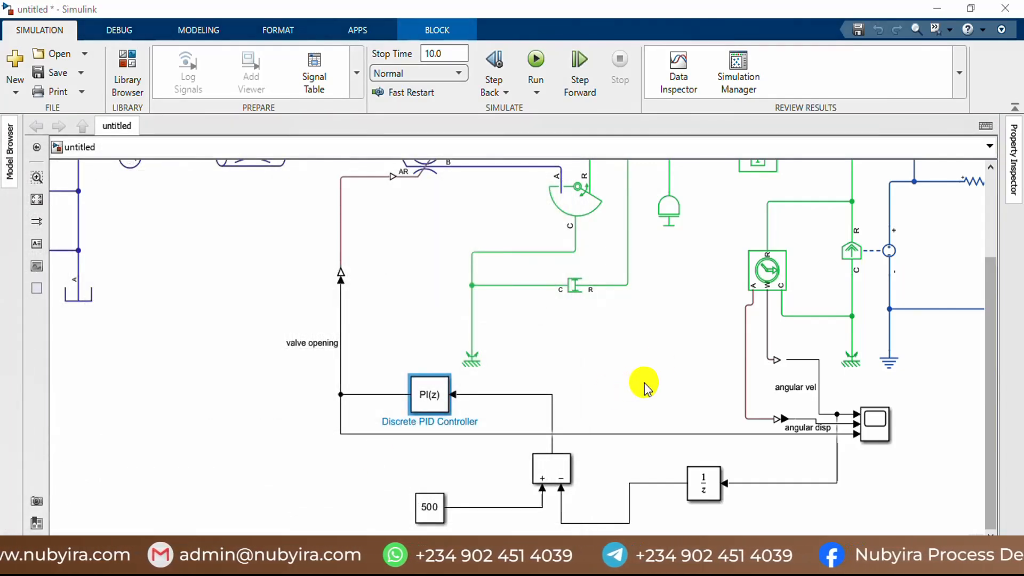
click(662, 363)
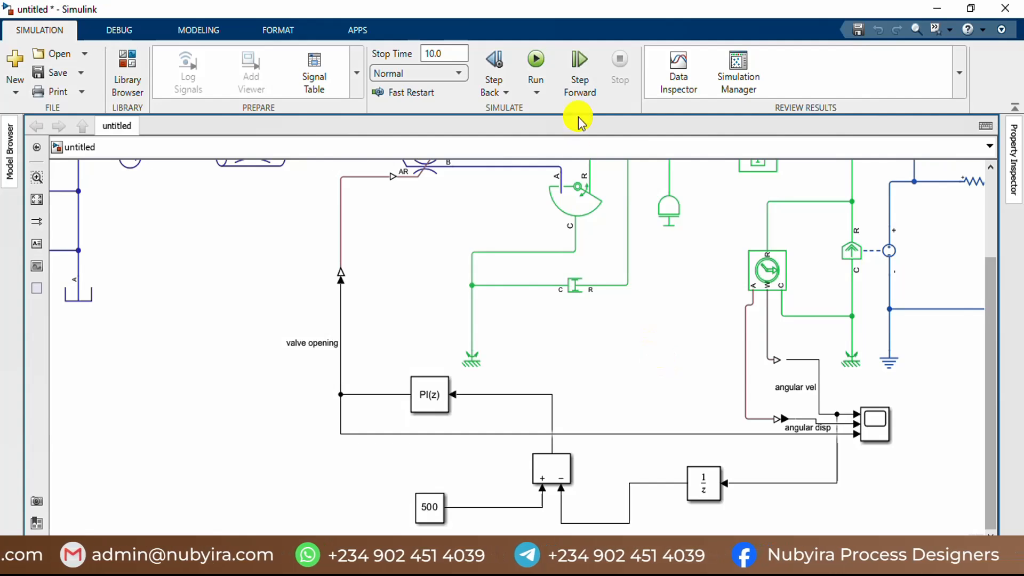
Step: Rerun the simulation with the new sample time, check the angular velocity, displacement and valve opening curves, and close their scope
click(538, 67)
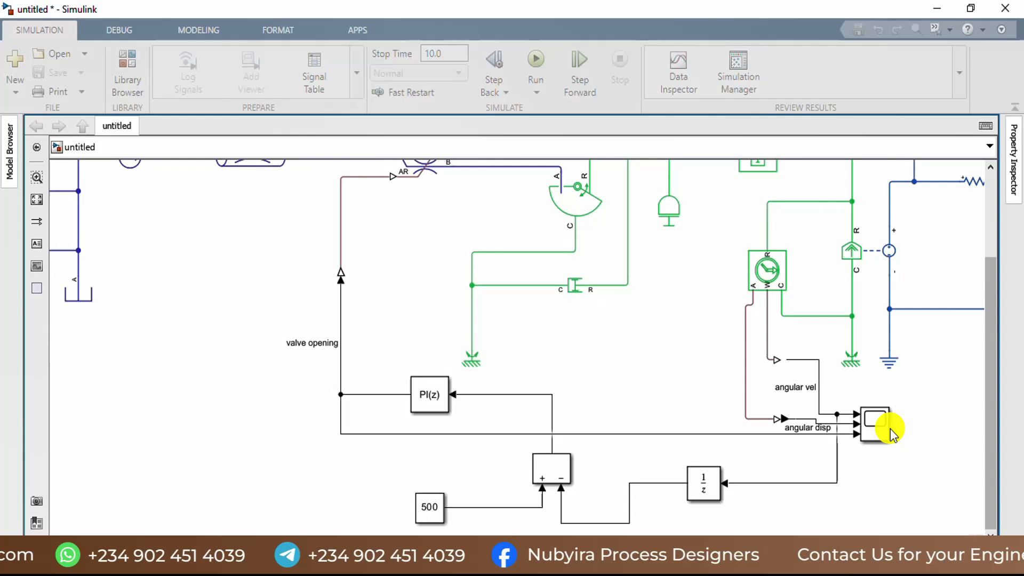
double_click(892, 433)
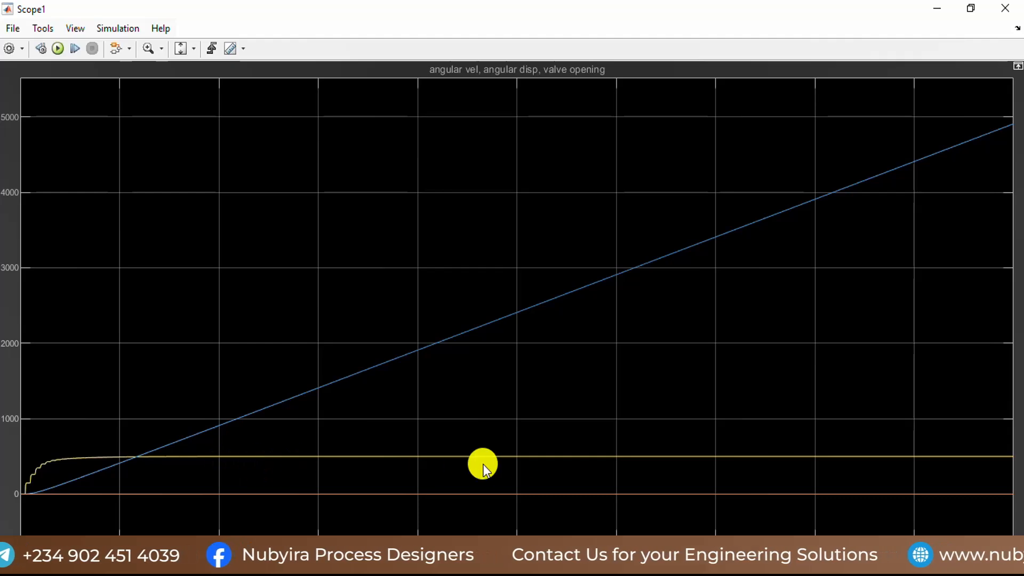
click(1004, 8)
Step: Check the updated voltage, power and current curves, then close their scope
scroll(637, 314, down, 5)
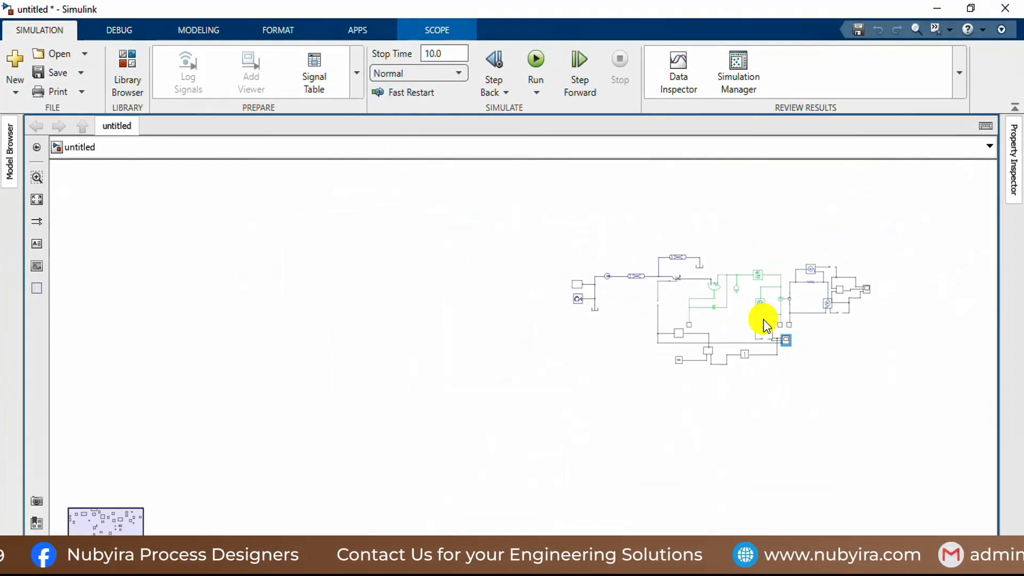
scroll(766, 320, up, 3)
double_click(850, 311)
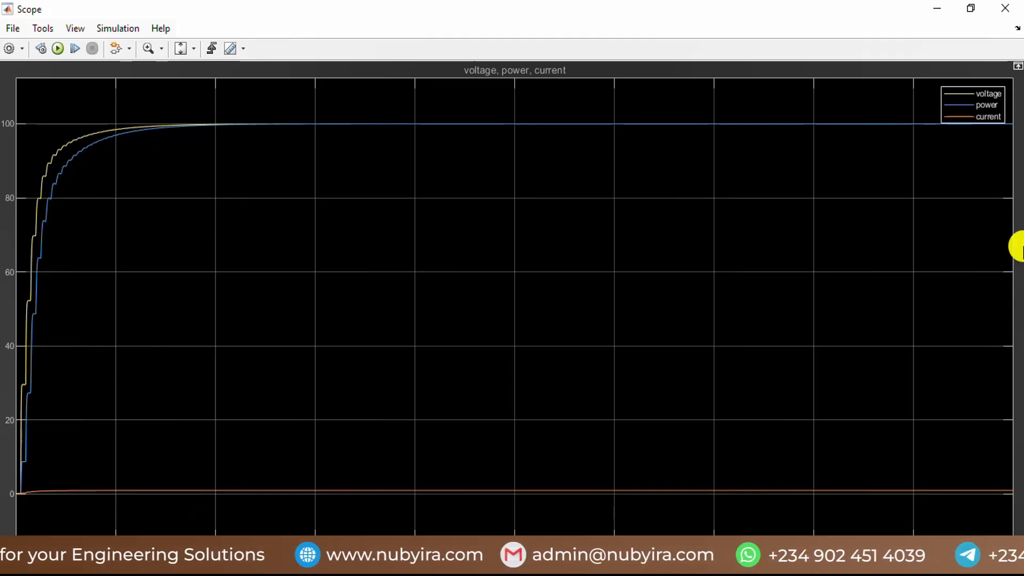
click(1005, 8)
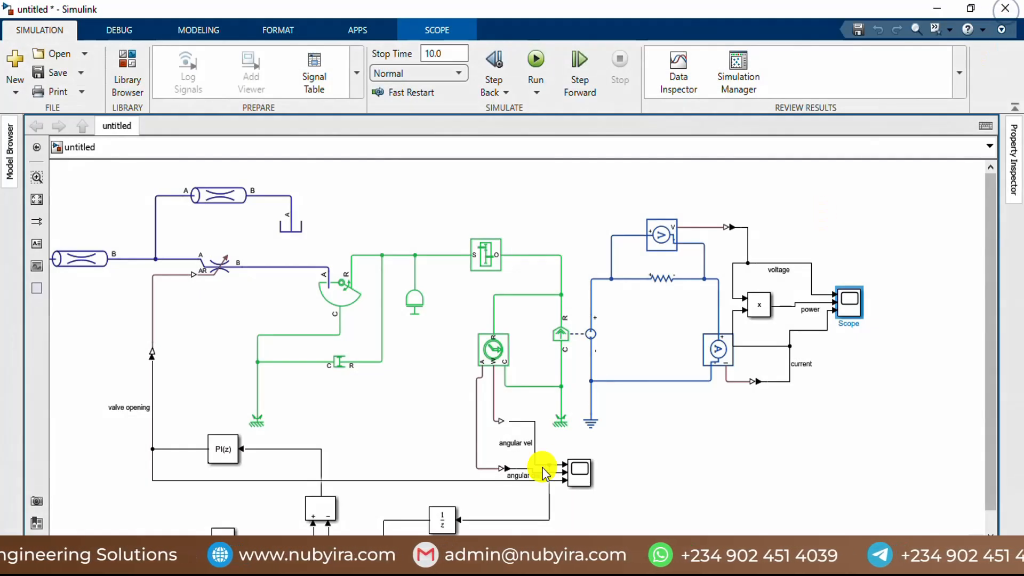
Step: Set the sample time of the Unit Delay block in the speed feedback path to 0.1
scroll(457, 485, down, 1)
scroll(425, 489, up, 3)
click(425, 502)
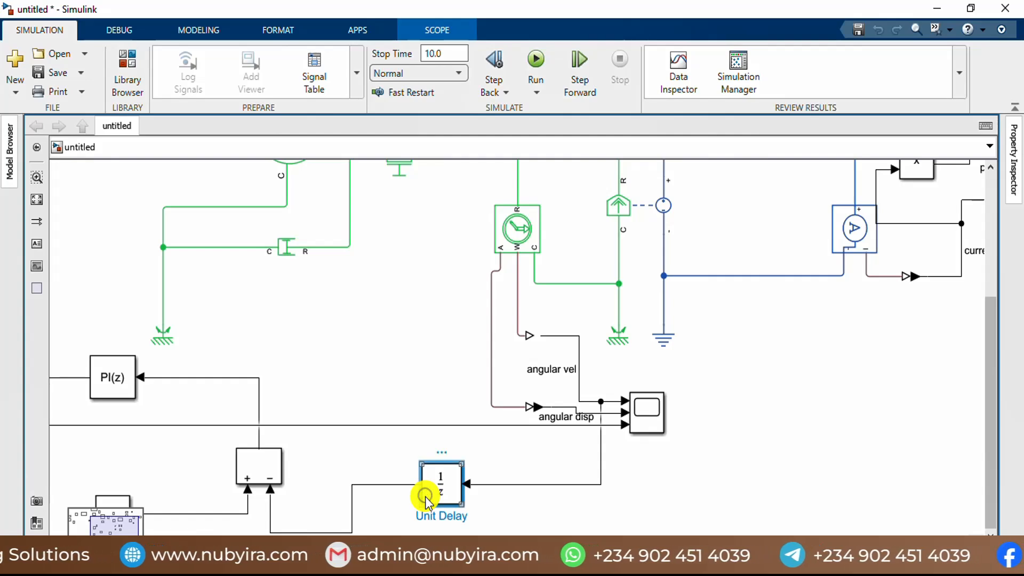
double_click(425, 501)
double_click(592, 446)
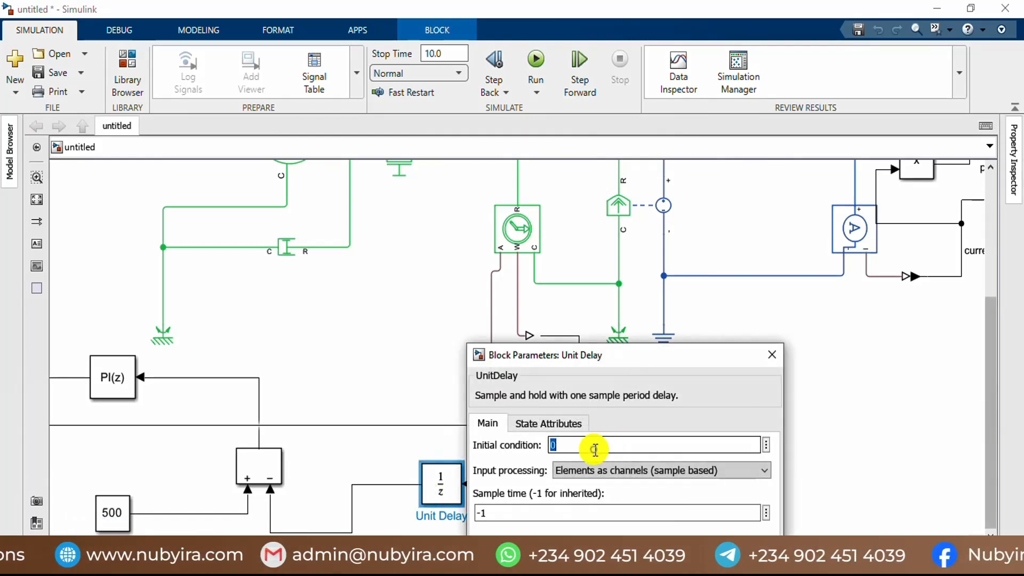
double_click(530, 513)
text(0.)
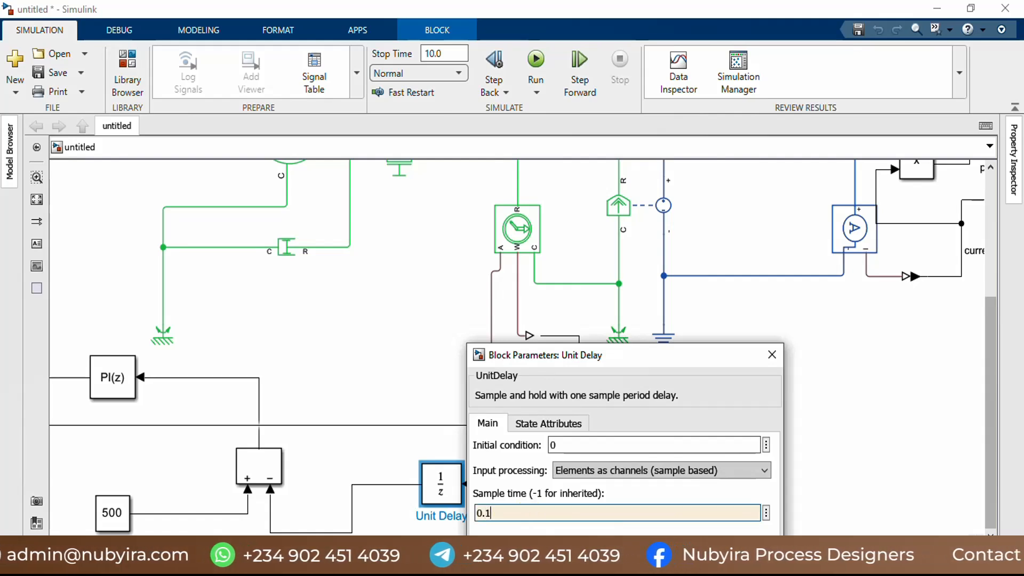
key(Return)
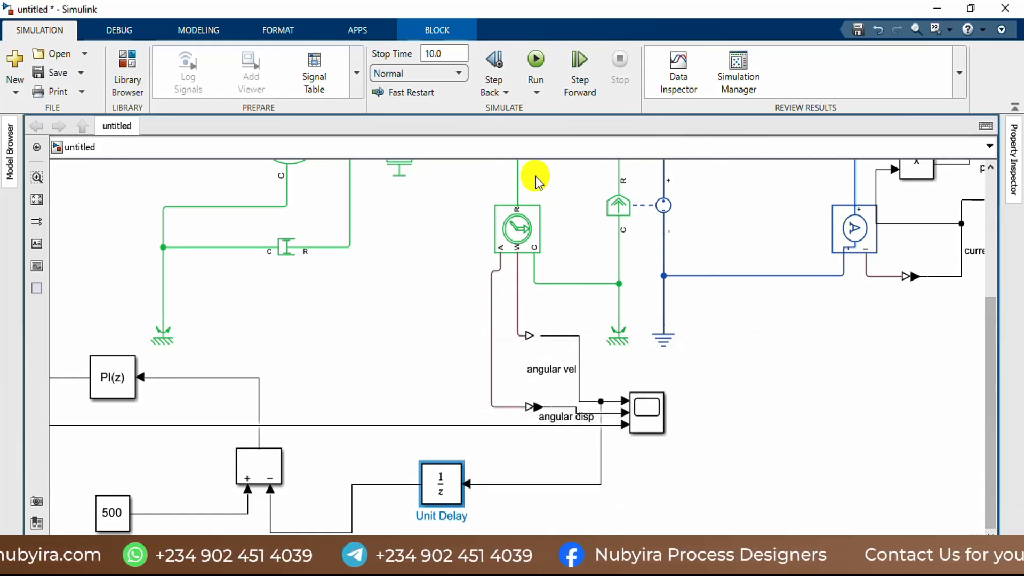
Step: Rerun the simulation, check the angular velocity, angular displacement and valve opening curves, and close their scope
click(536, 67)
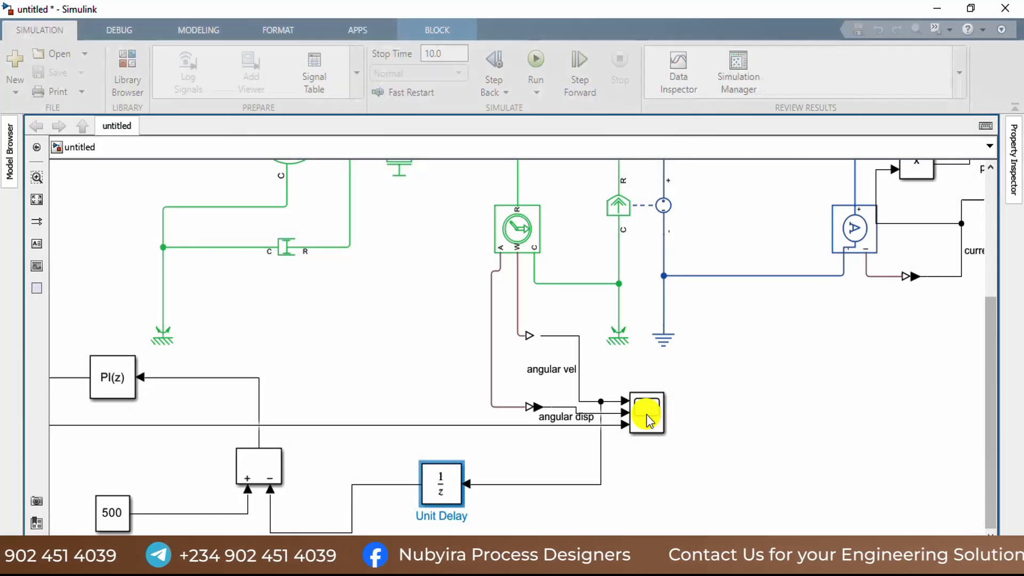
click(646, 417)
double_click(646, 416)
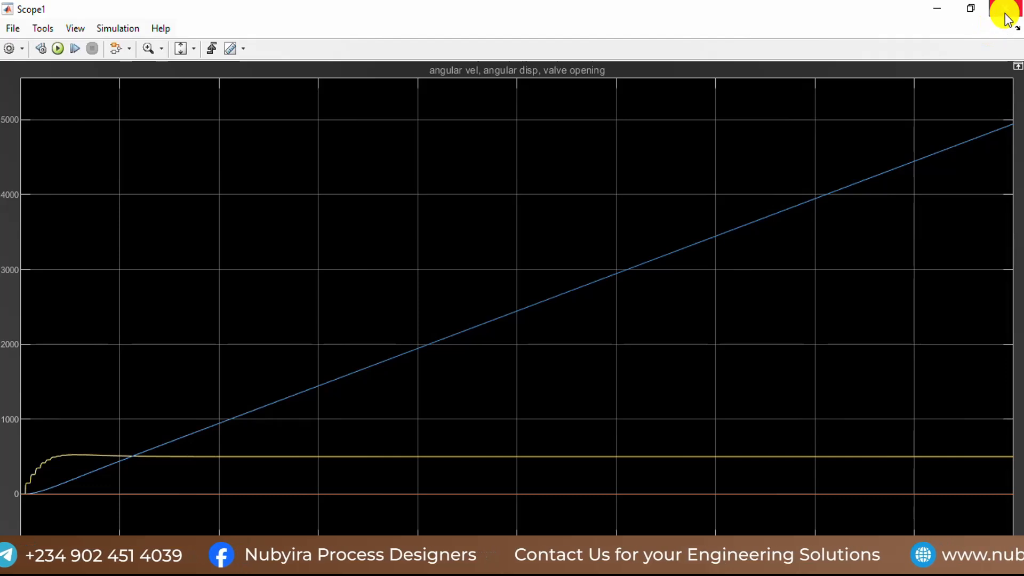
click(1006, 10)
Step: Check the voltage, power and current curves for the 0.1 unit delay sample time, then close their scope
scroll(854, 246, down, 3)
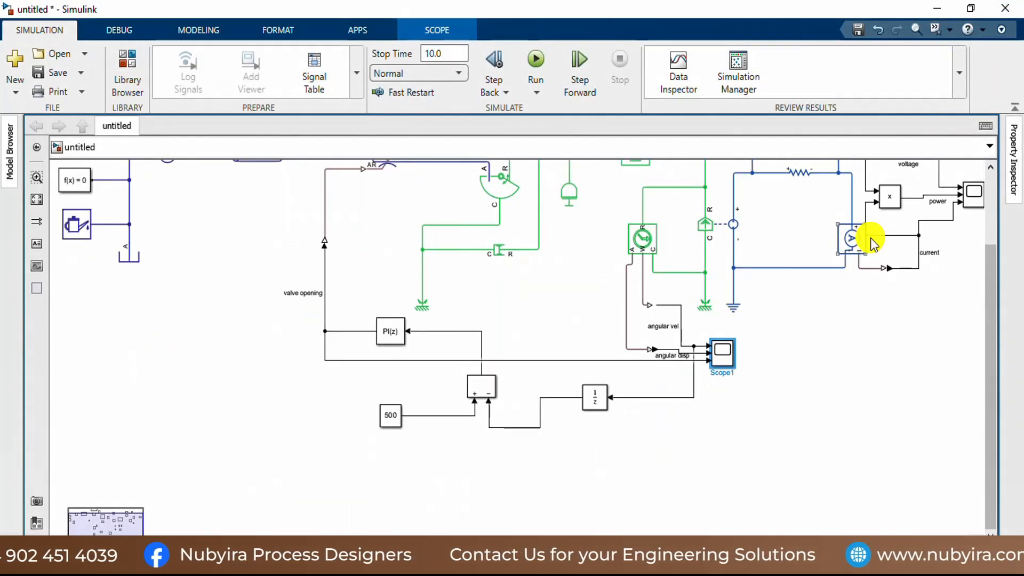
double_click(959, 199)
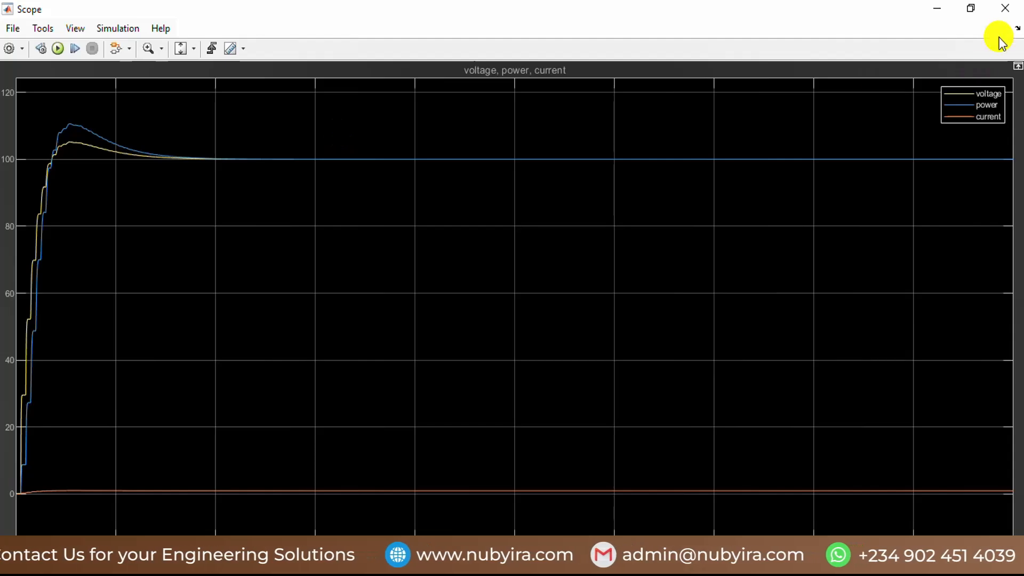
click(1006, 10)
Step: Set the Unit Delay block's sample time to 0.05 and confirm its parameters
scroll(642, 346, up, 4)
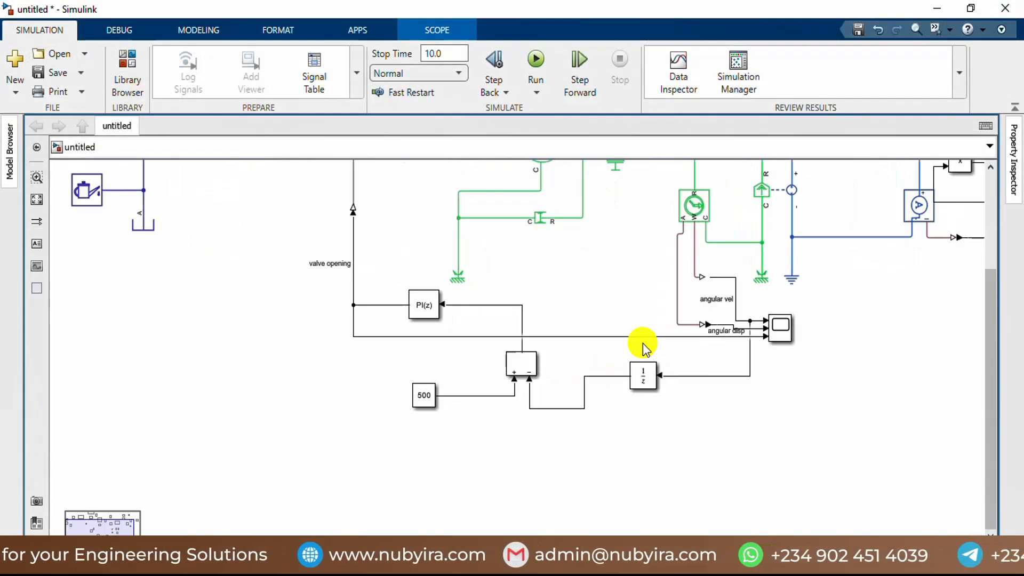
double_click(576, 421)
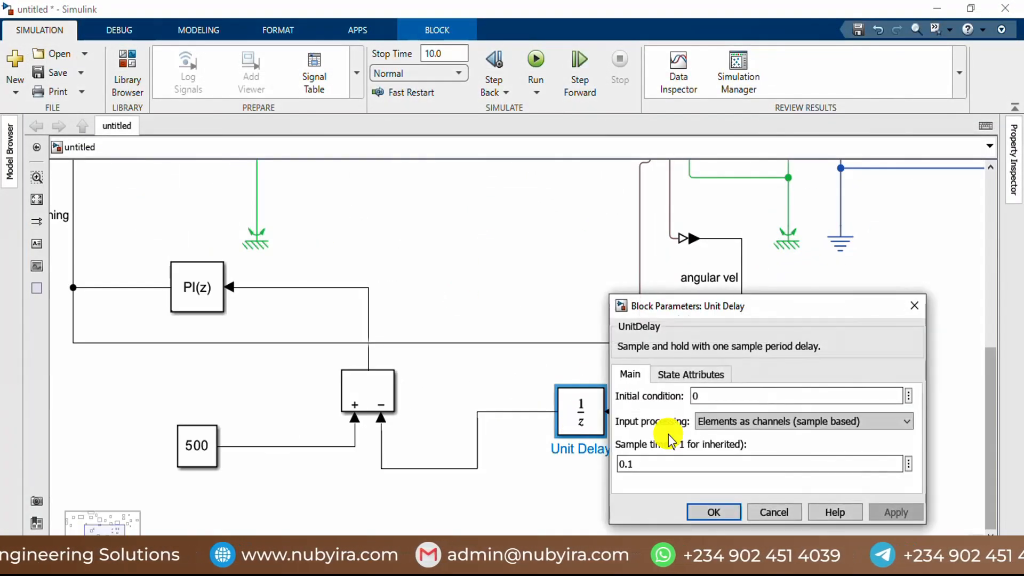
click(671, 464)
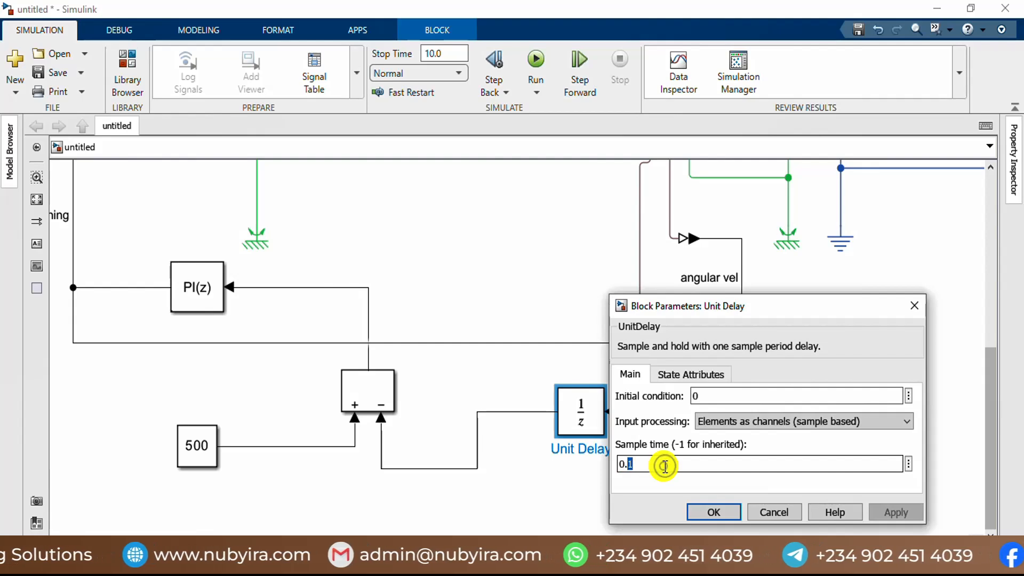
text(05)
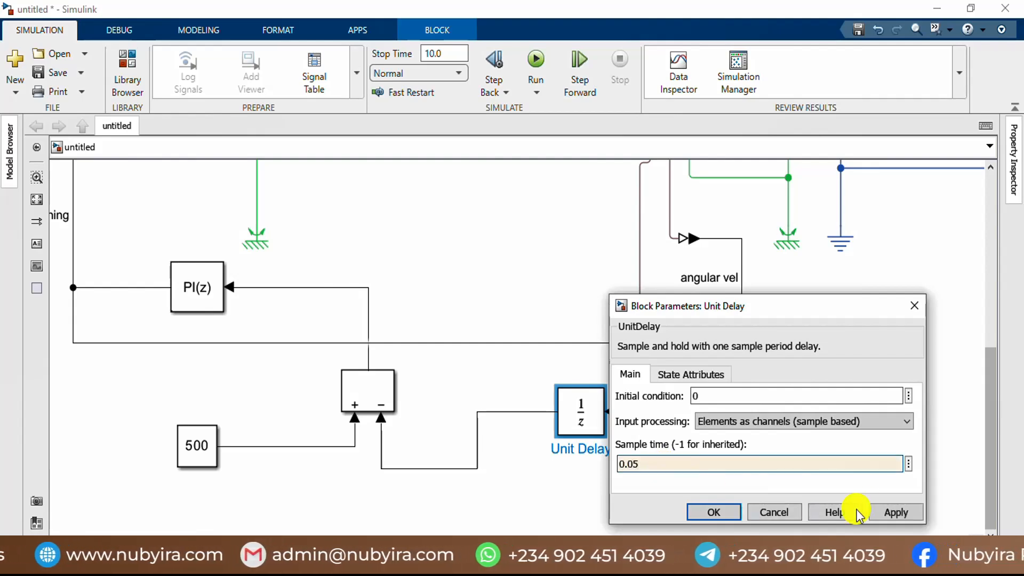
click(912, 513)
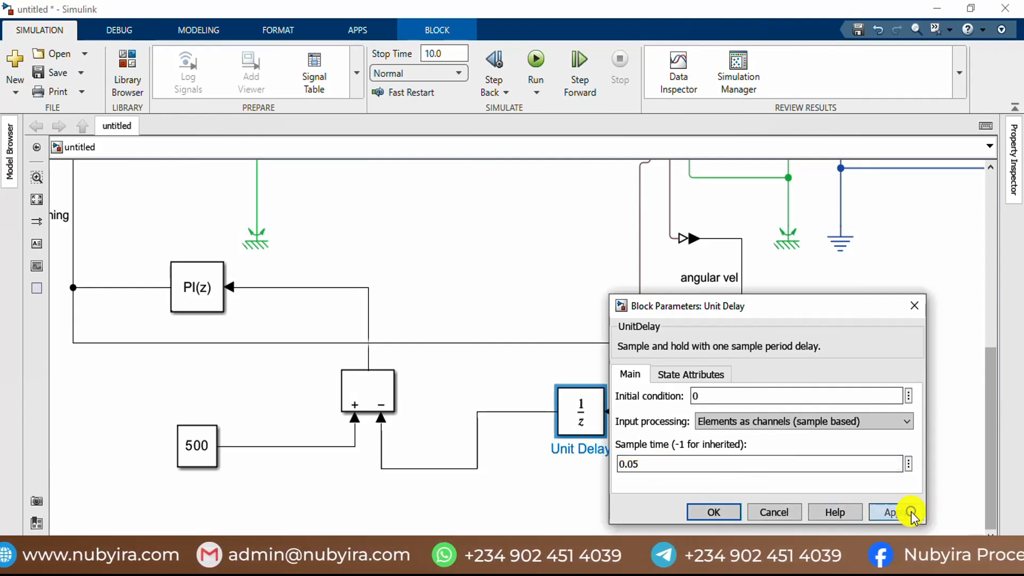
click(714, 513)
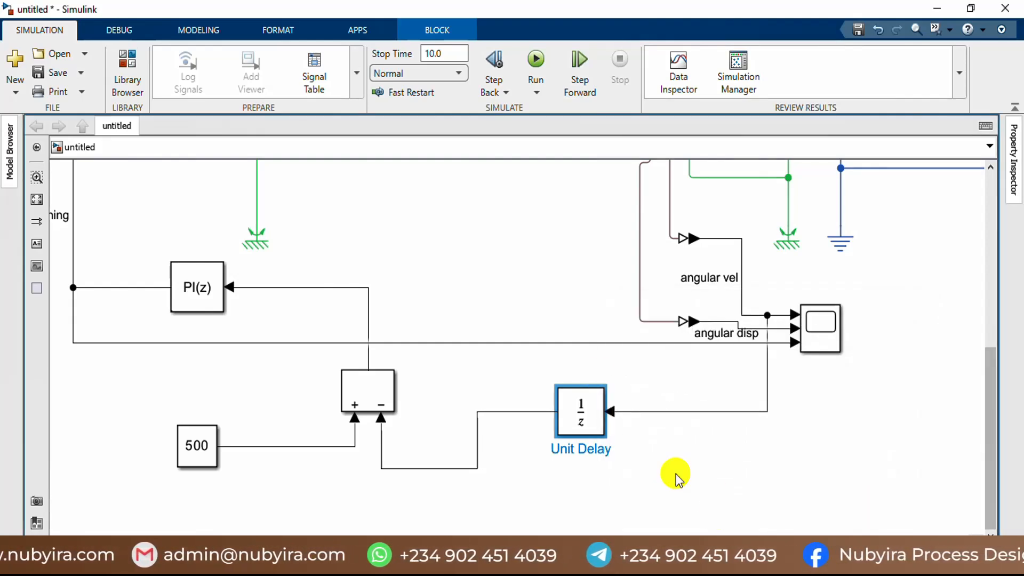
Step: Rerun the simulation with the 0.05 delay sample time, check the angular velocity, displacement and valve opening curves, and close their scope
click(536, 62)
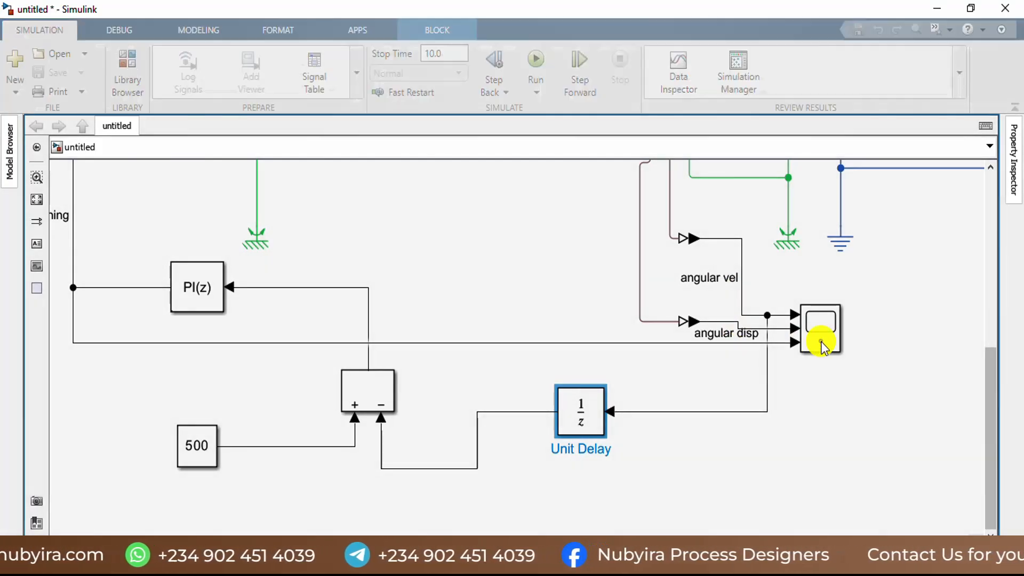
click(821, 343)
double_click(821, 343)
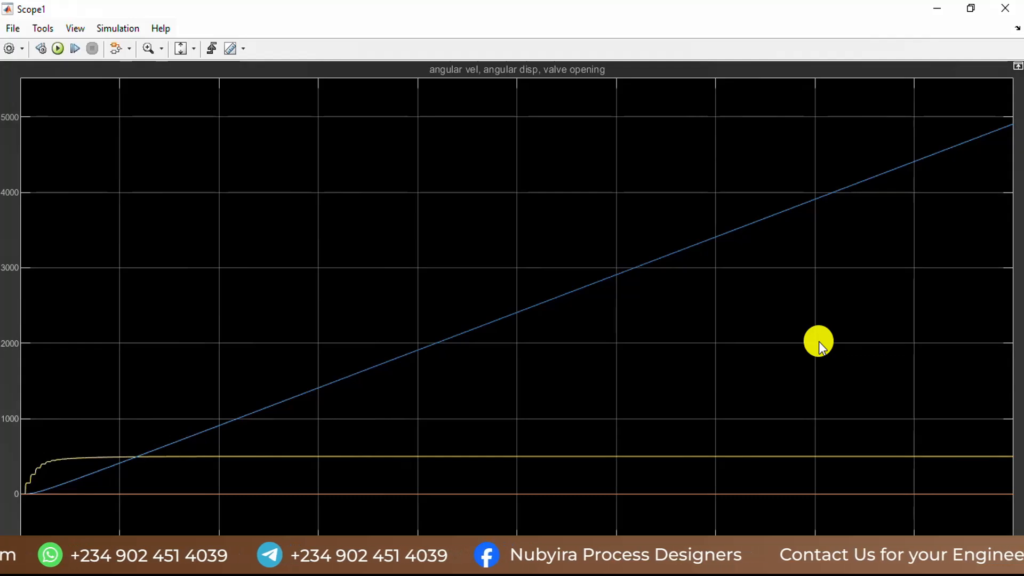
click(1009, 20)
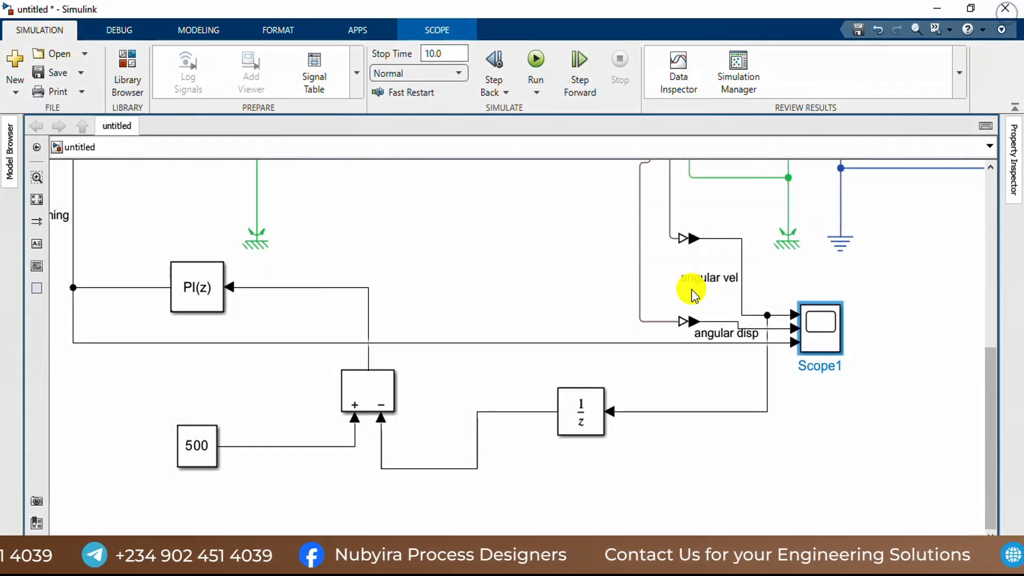
Step: Check the voltage, power and current curves from the latest run, then close their scope
scroll(691, 292, down, 5)
scroll(735, 263, up, 6)
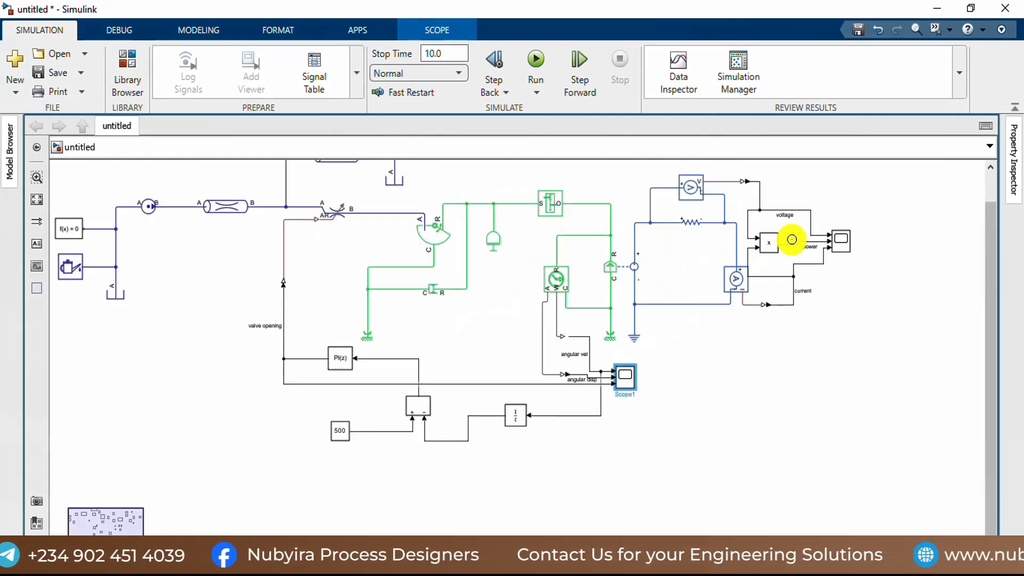
double_click(839, 241)
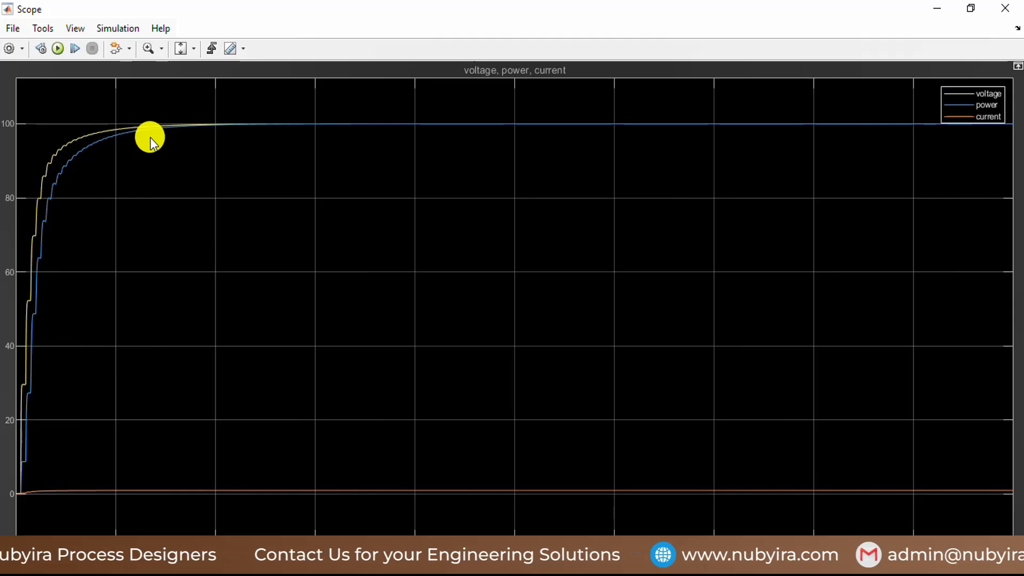
click(1011, 11)
Step: Switch to MATLAB and change the Dh definition in data2.m to 0.5*0.5
scroll(654, 272, down, 1)
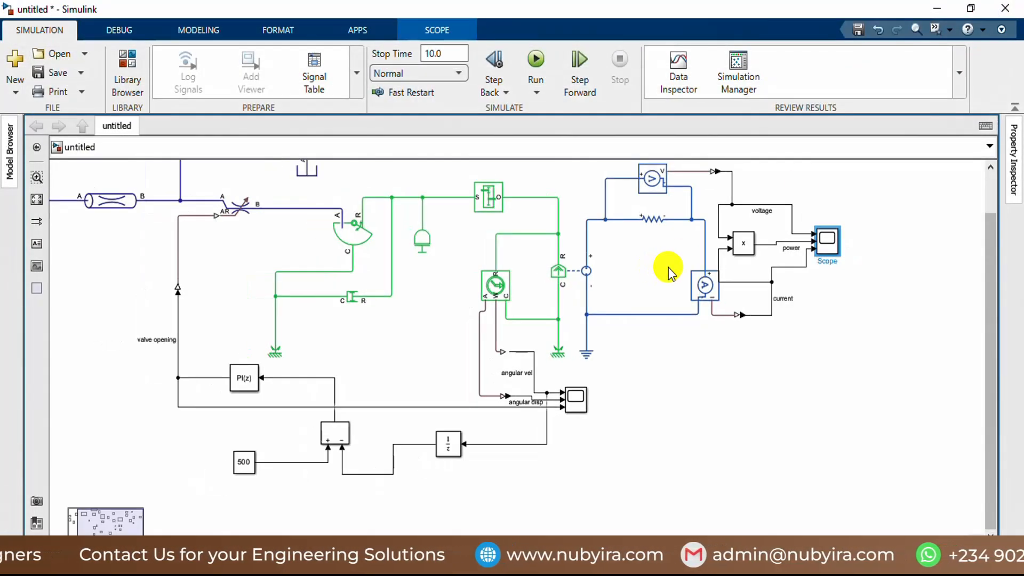
scroll(527, 248, down, 1)
scroll(331, 407, up, 1)
scroll(334, 411, down, 1)
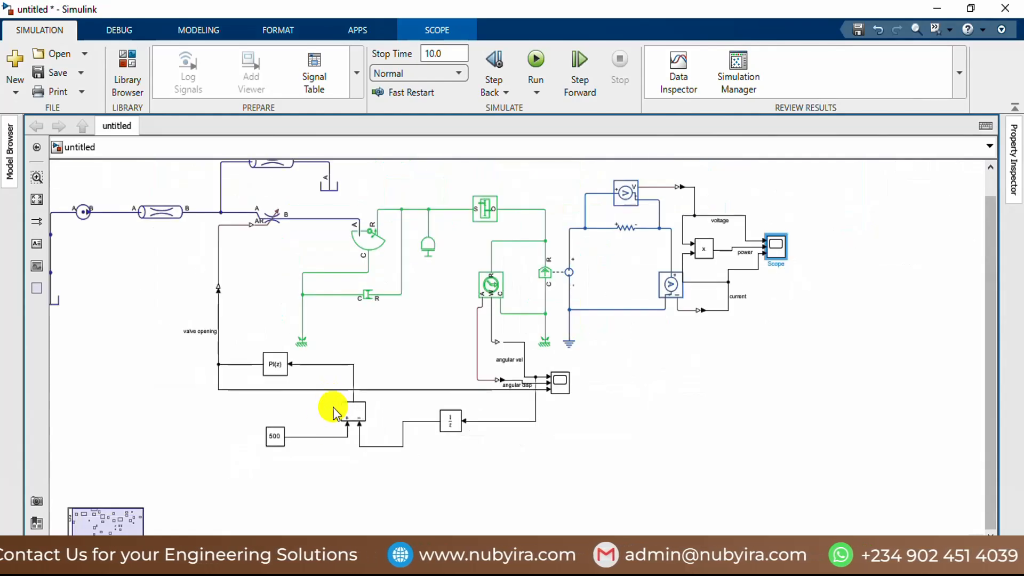
scroll(347, 400, down, 2)
scroll(258, 323, up, 3)
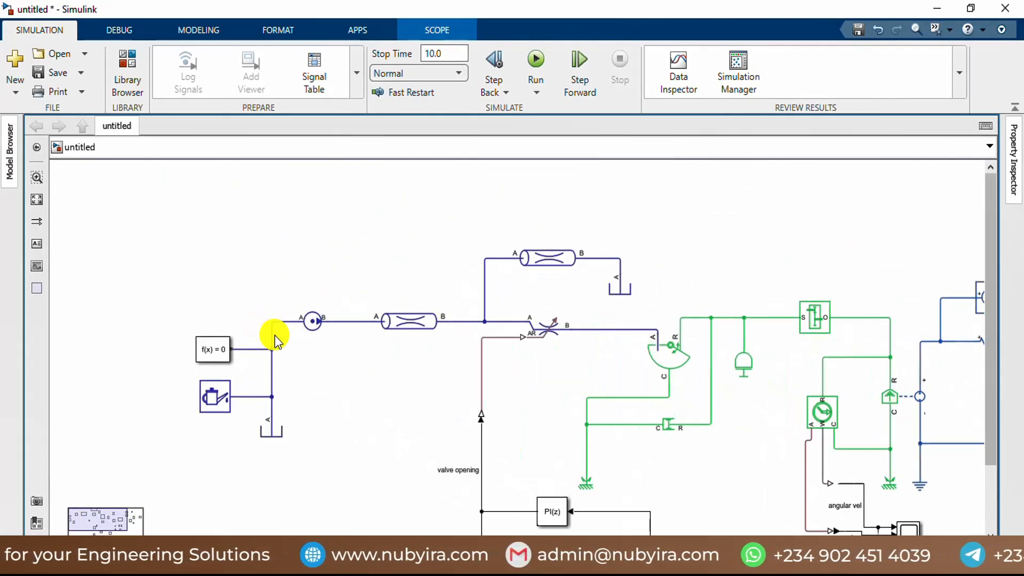
click(312, 320)
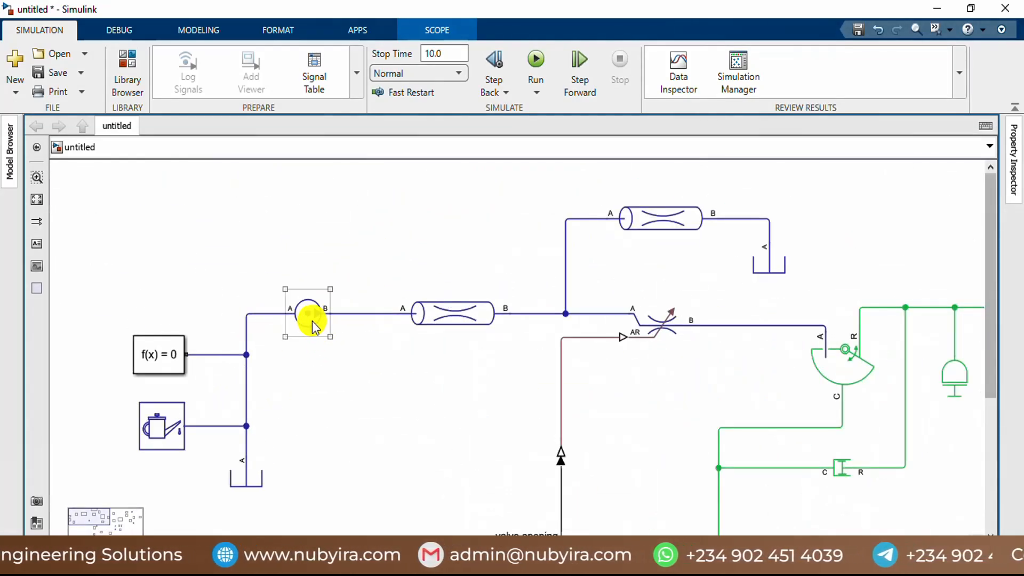
click(466, 526)
mouse_move(601, 565)
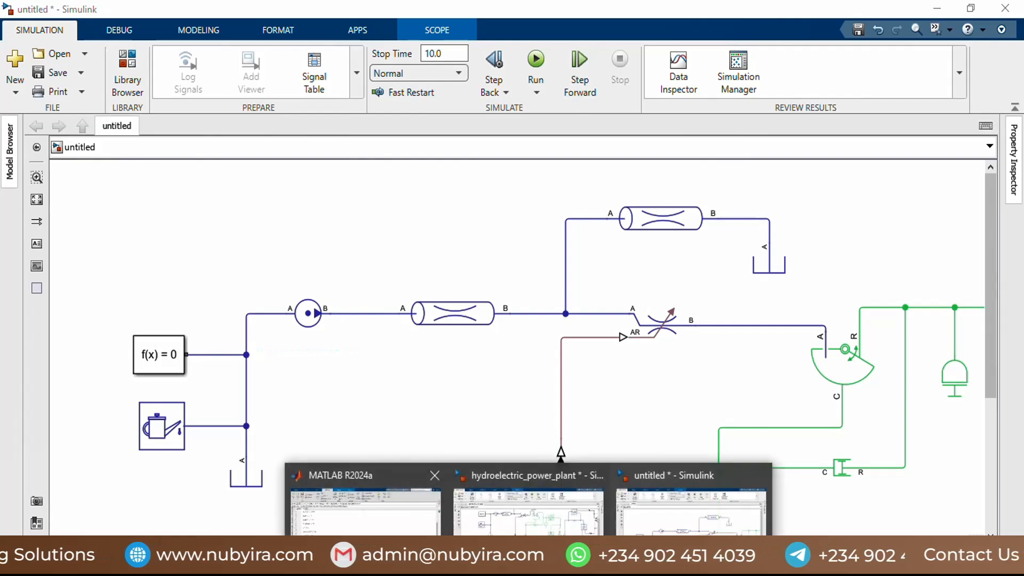
click(363, 504)
scroll(261, 311, up, 3)
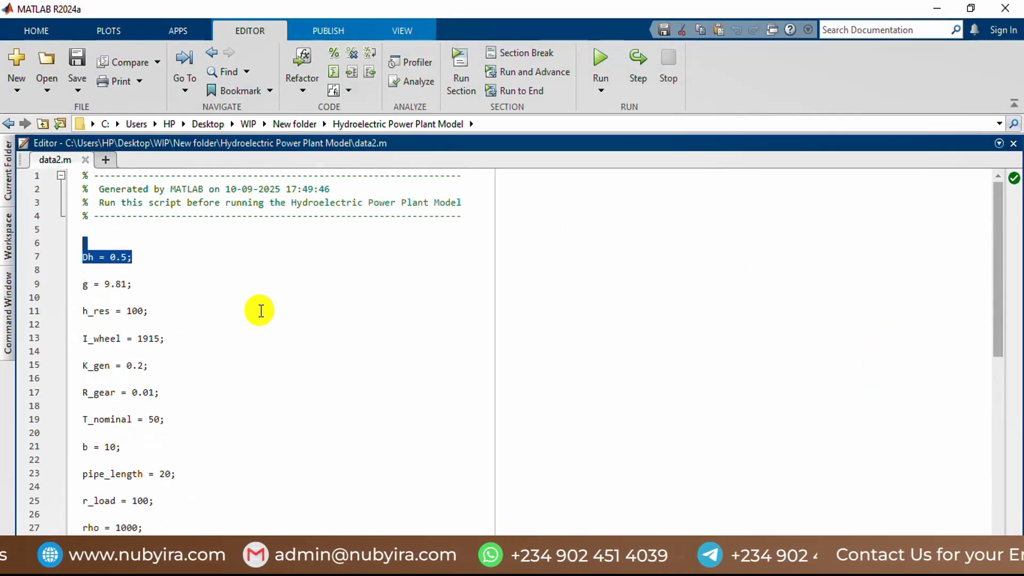
click(128, 257)
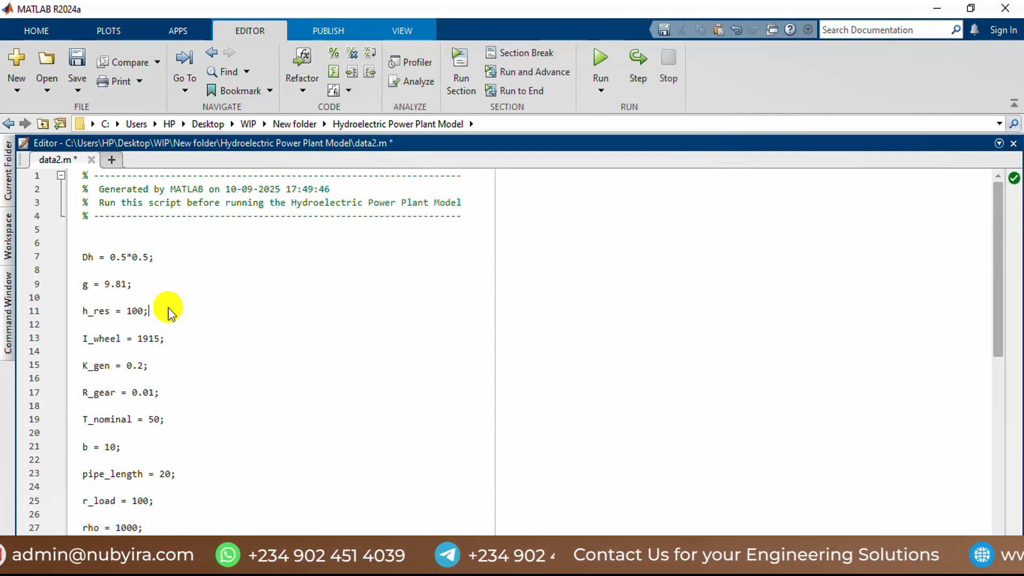
click(165, 284)
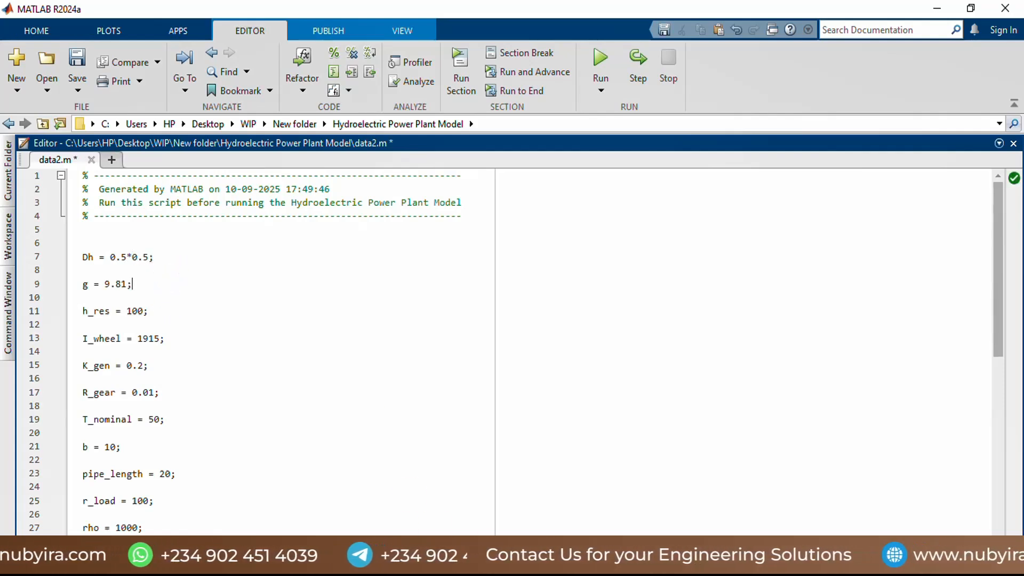
Step: Switch back to the untitled Simulink model and rerun the simulation
click(529, 562)
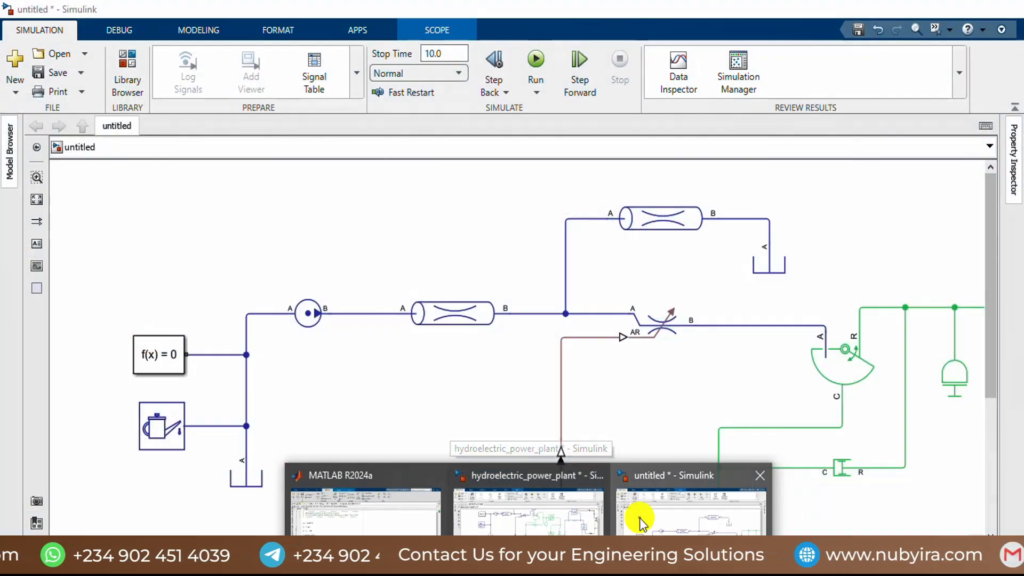
click(640, 520)
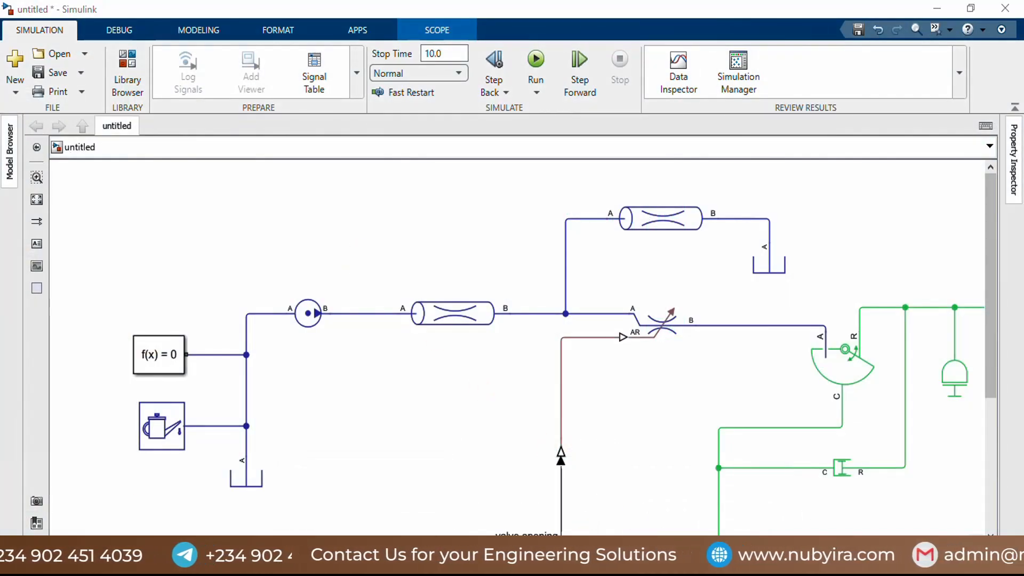
click(534, 63)
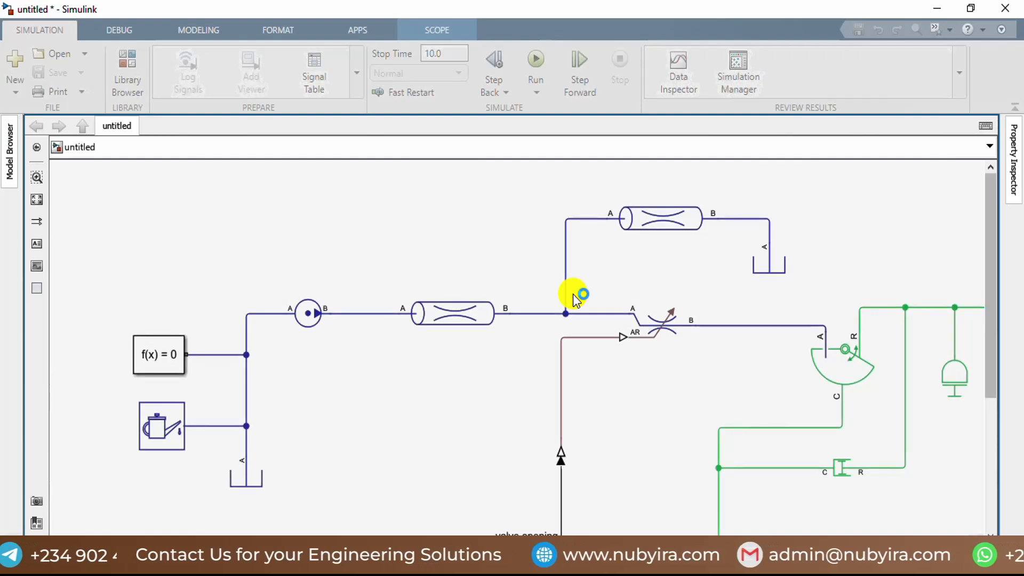
Step: Check the angular velocity, displacement and valve opening curves, close their scope, and view the voltage, power and current curves
scroll(569, 295, down, 5)
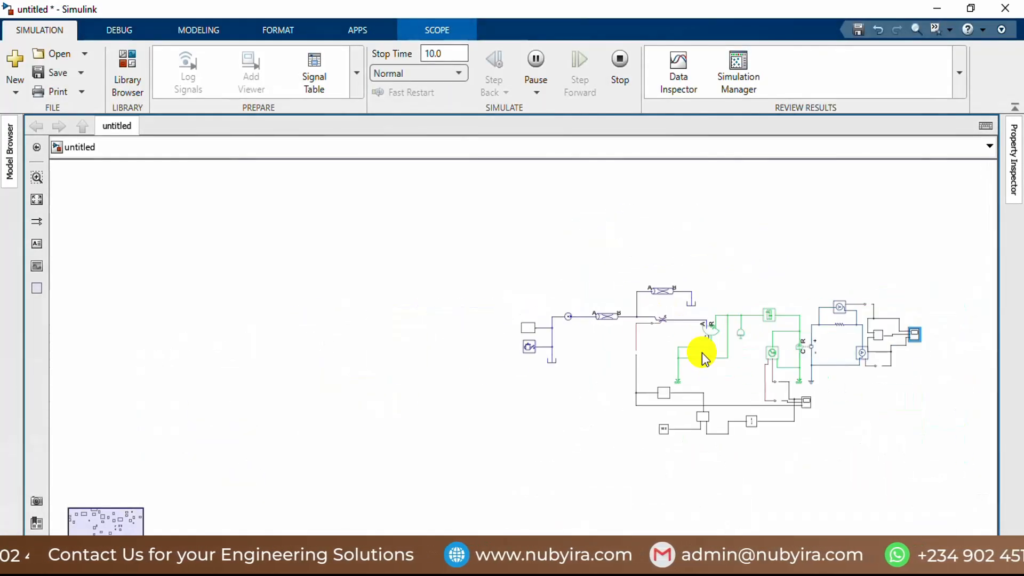
scroll(877, 363, up, 2)
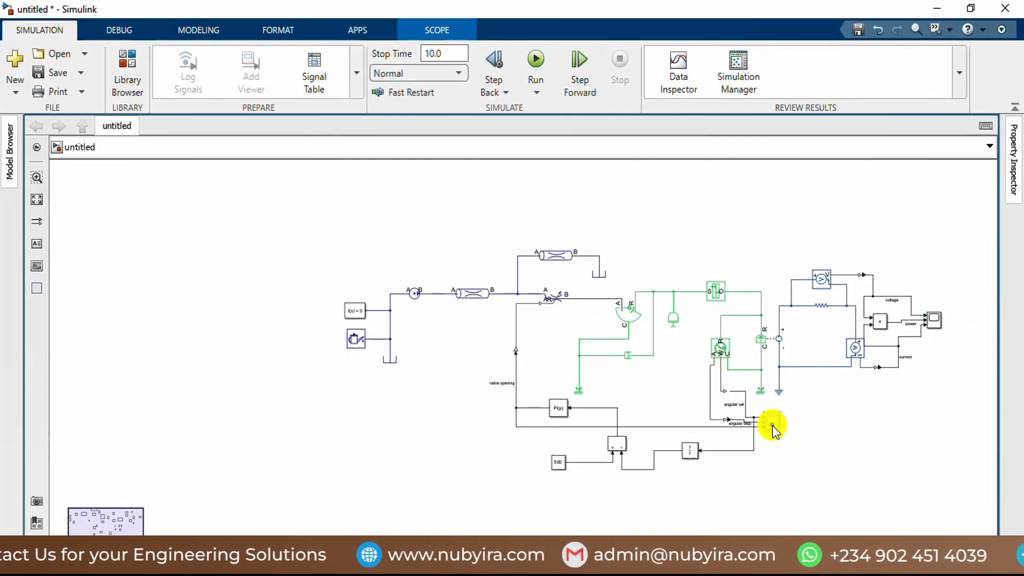
double_click(771, 426)
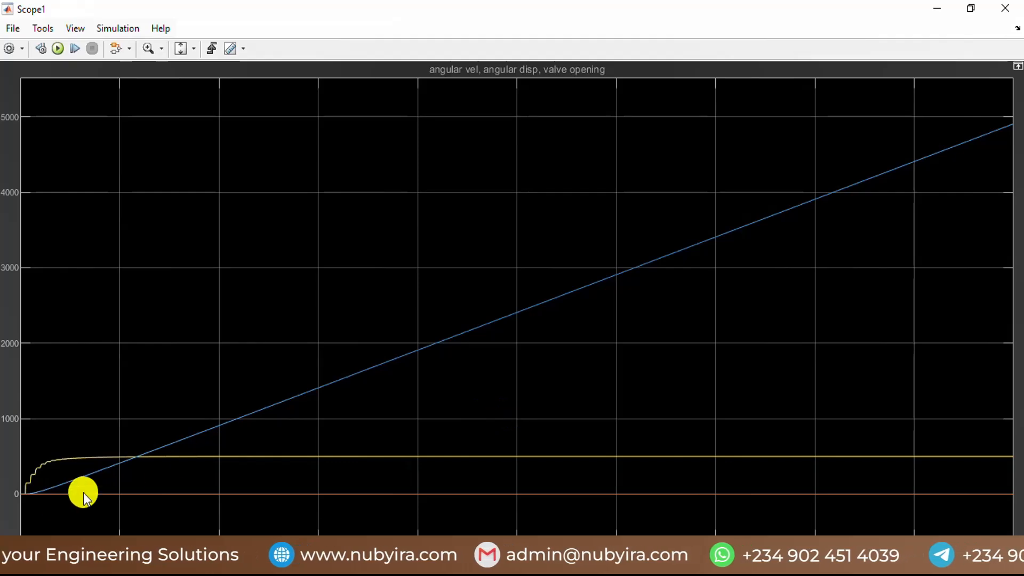
click(1004, 8)
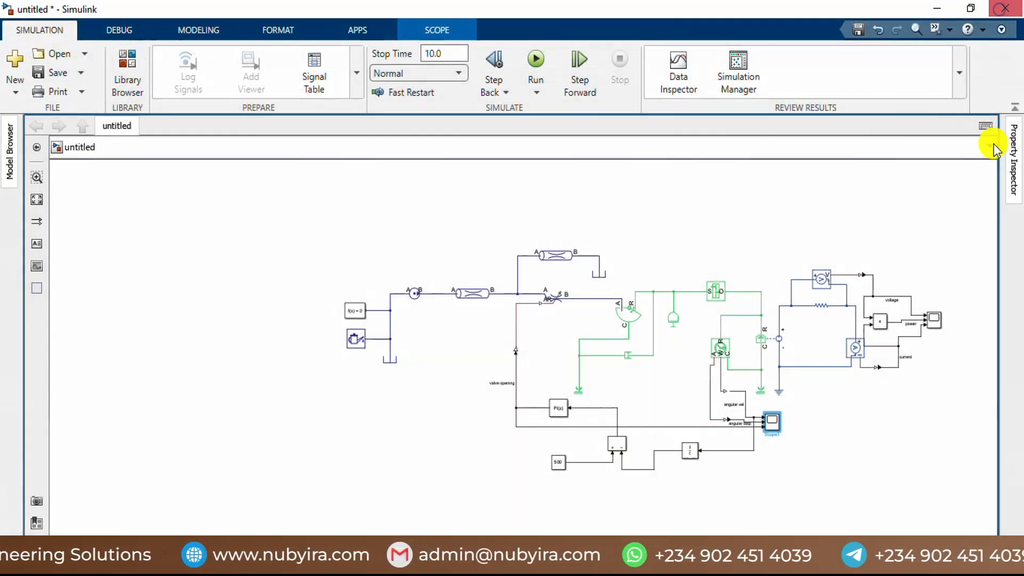
double_click(934, 319)
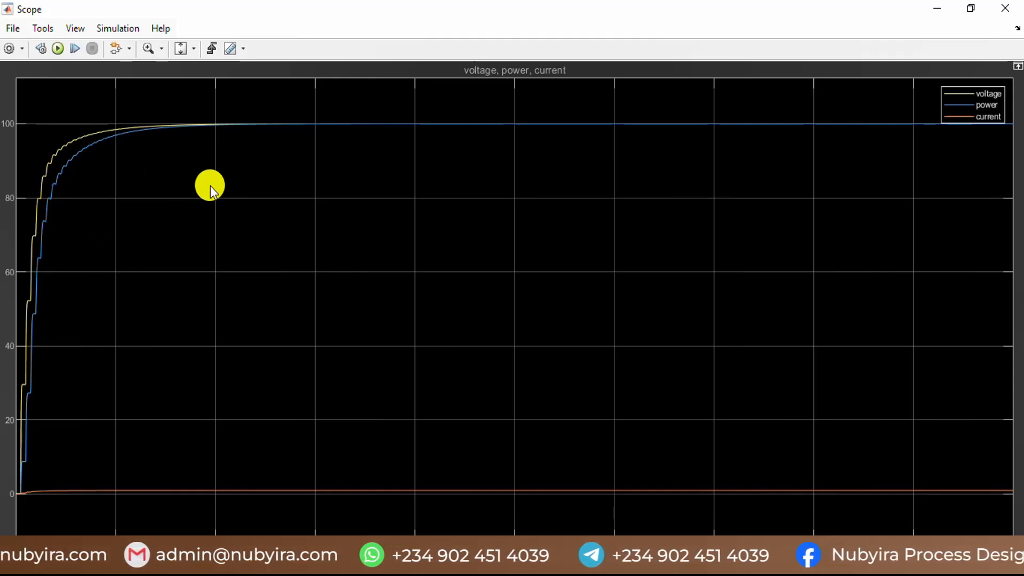
Step: Close the voltage, power and current scope and open the angular velocity, displacement and valve opening scope
click(1007, 11)
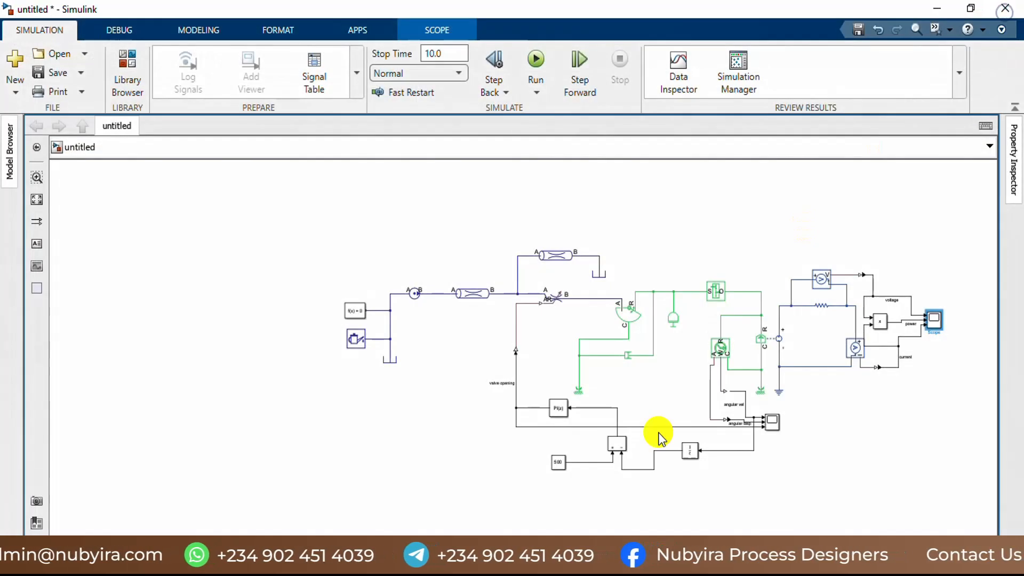
click(772, 422)
scroll(775, 424, up, 3)
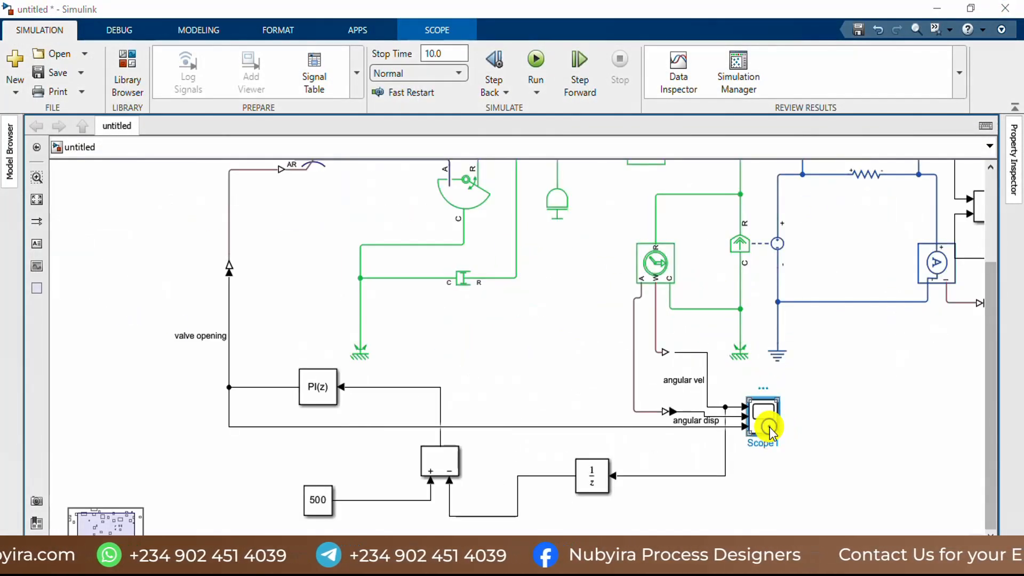
double_click(770, 428)
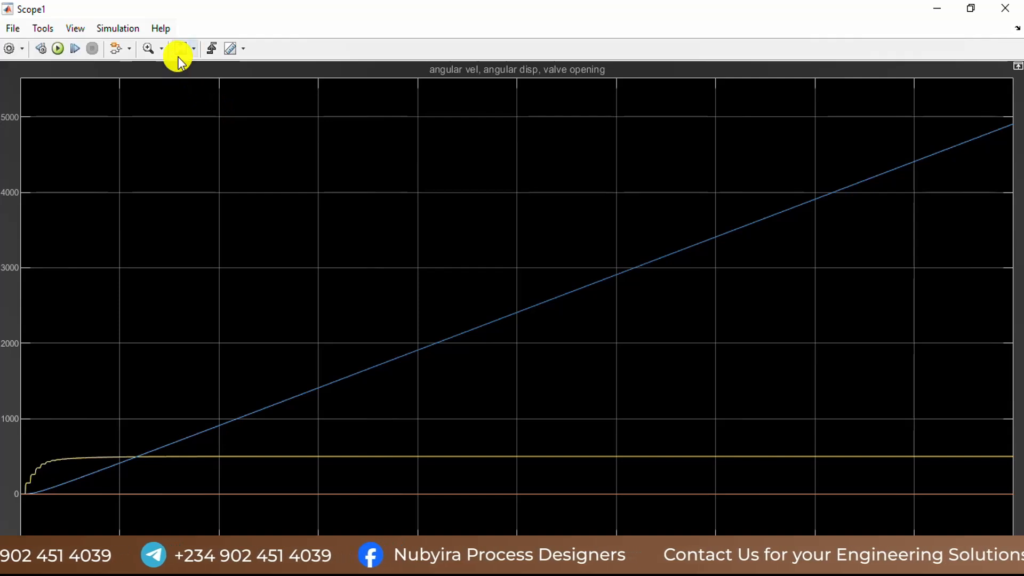
Step: Split the angular velocity, displacement and valve opening scope into two side-by-side displays
click(194, 48)
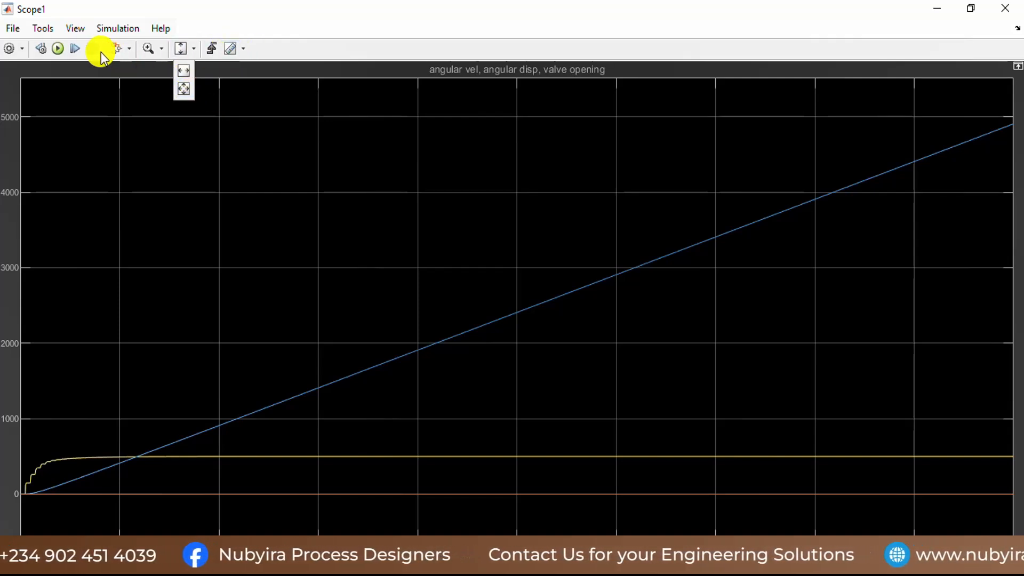
click(79, 27)
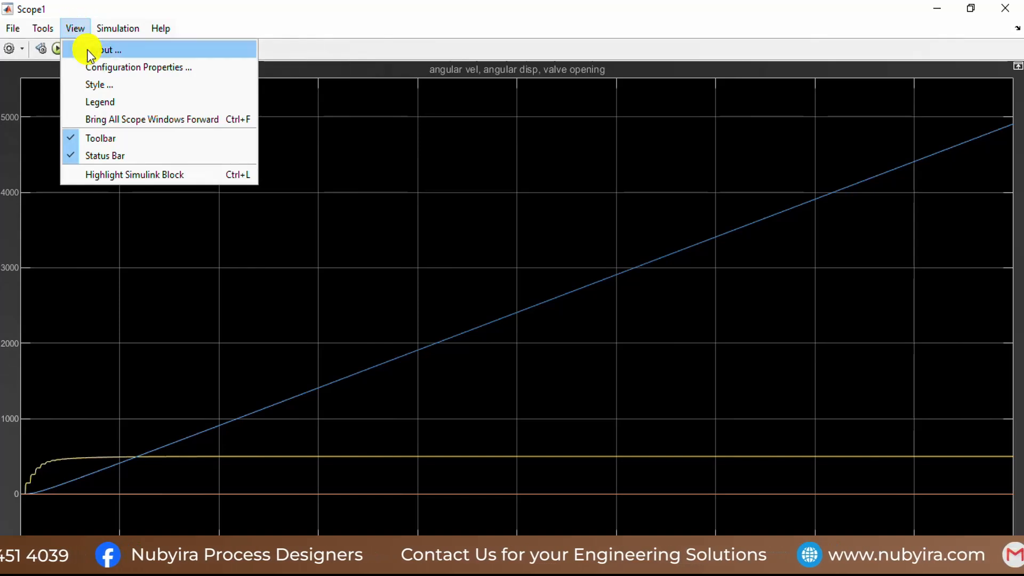
click(103, 50)
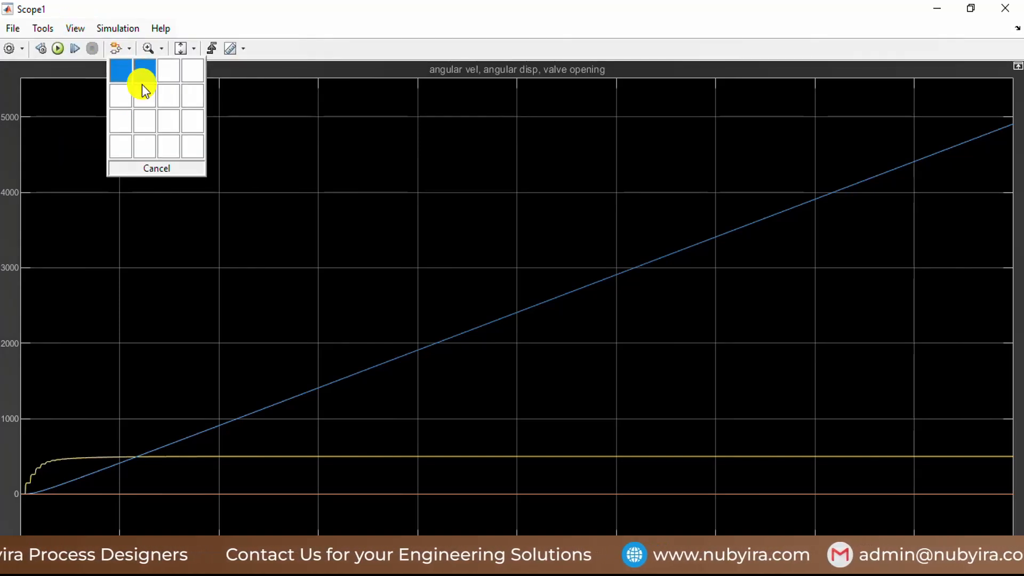
click(142, 84)
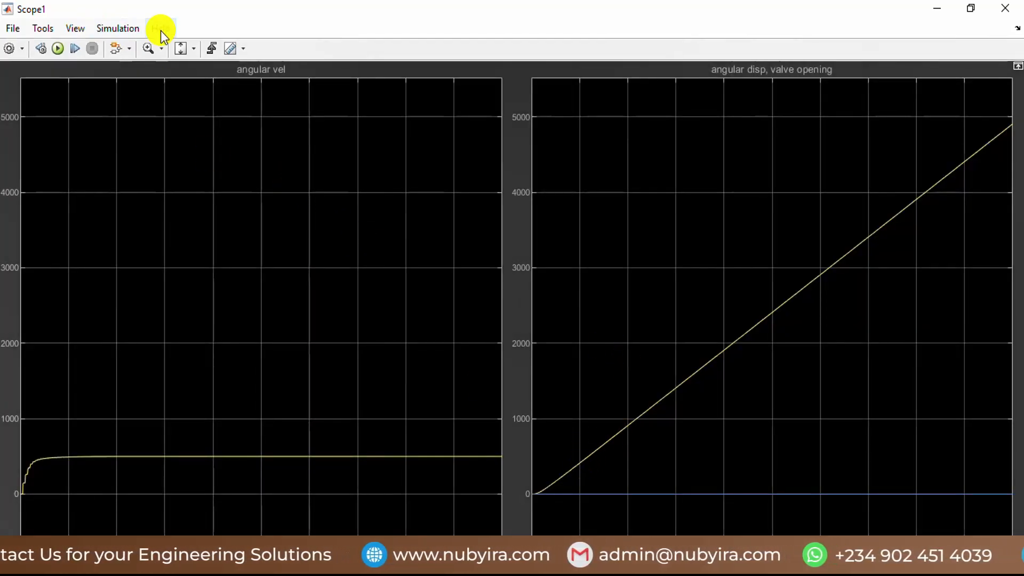
Step: Change the scope layout to three side-by-side displays for angular velocity, angular displacement and valve opening
click(77, 28)
click(91, 46)
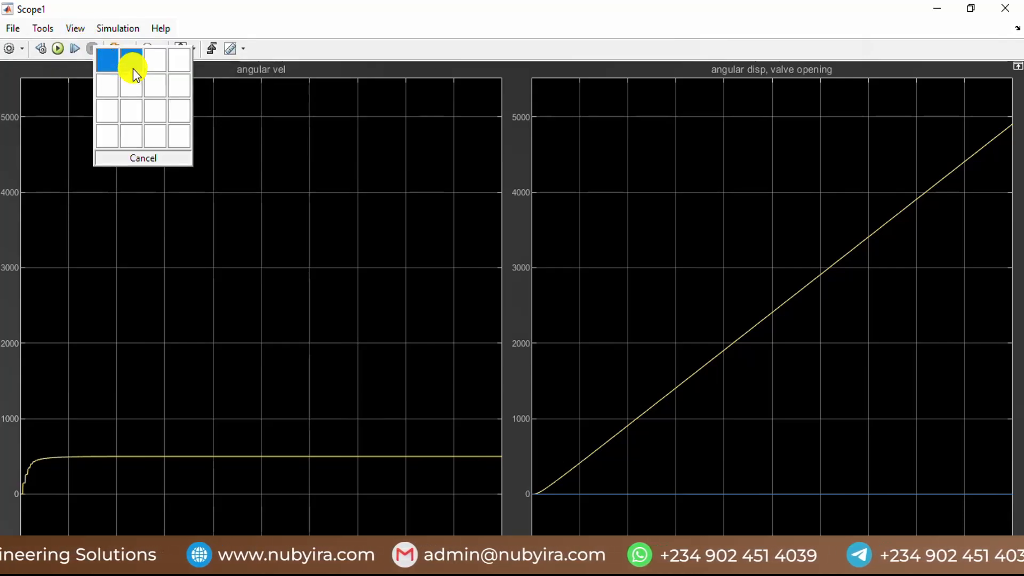
click(148, 63)
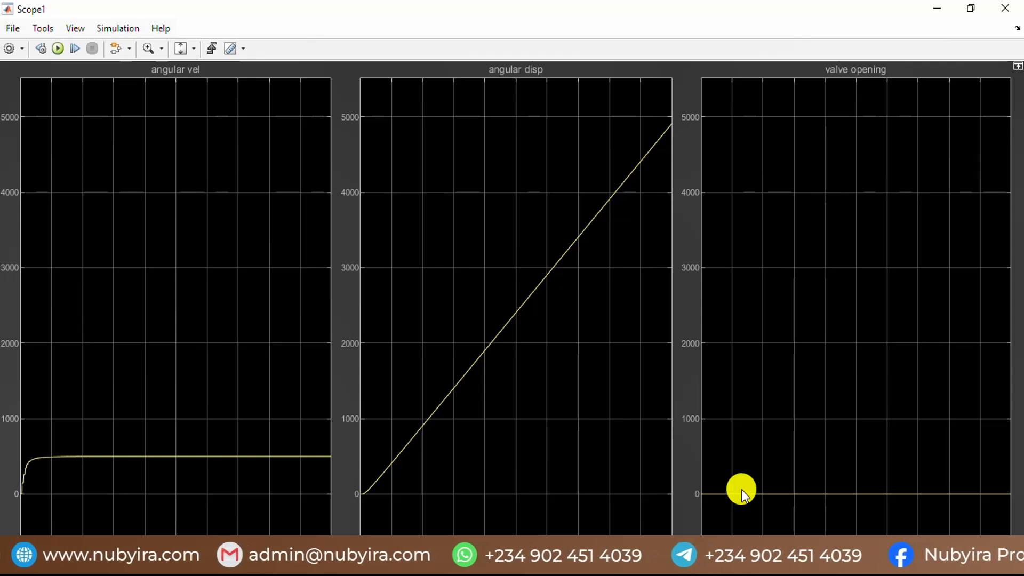
Step: Autoscale the angular velocity, displacement and valve opening plots, check the curves, and close their scope
right_click(742, 490)
click(751, 427)
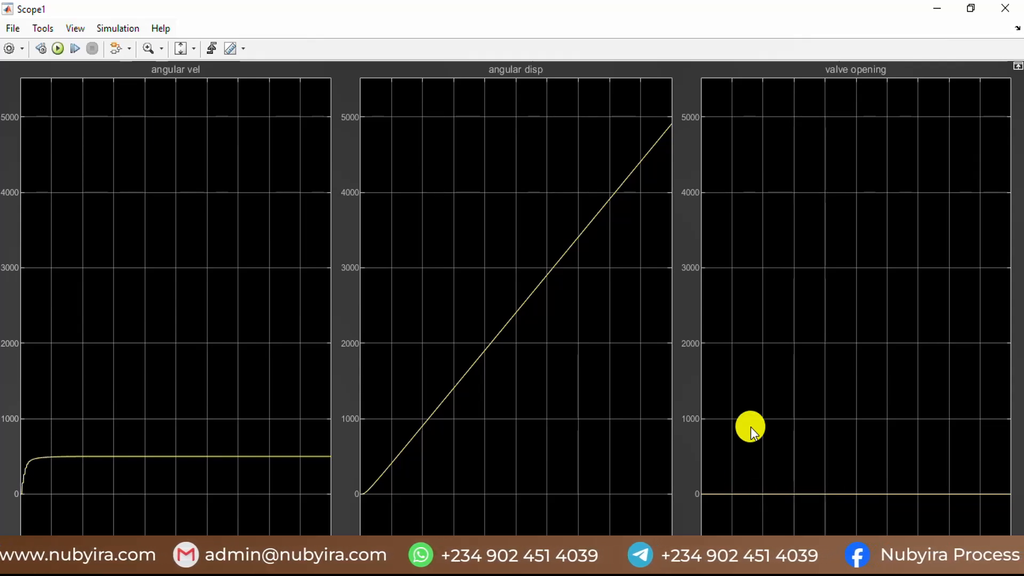
click(177, 55)
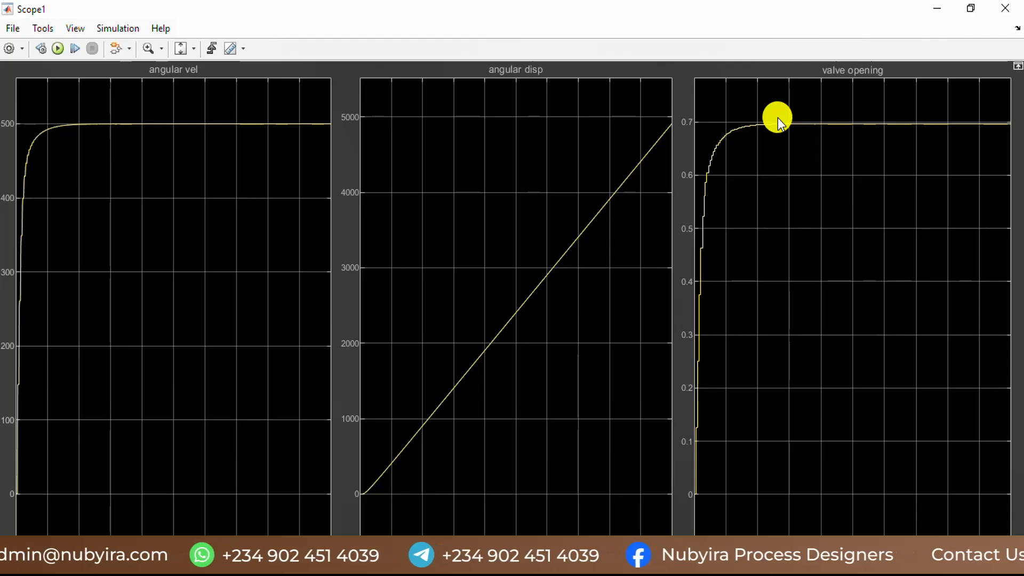
click(1005, 8)
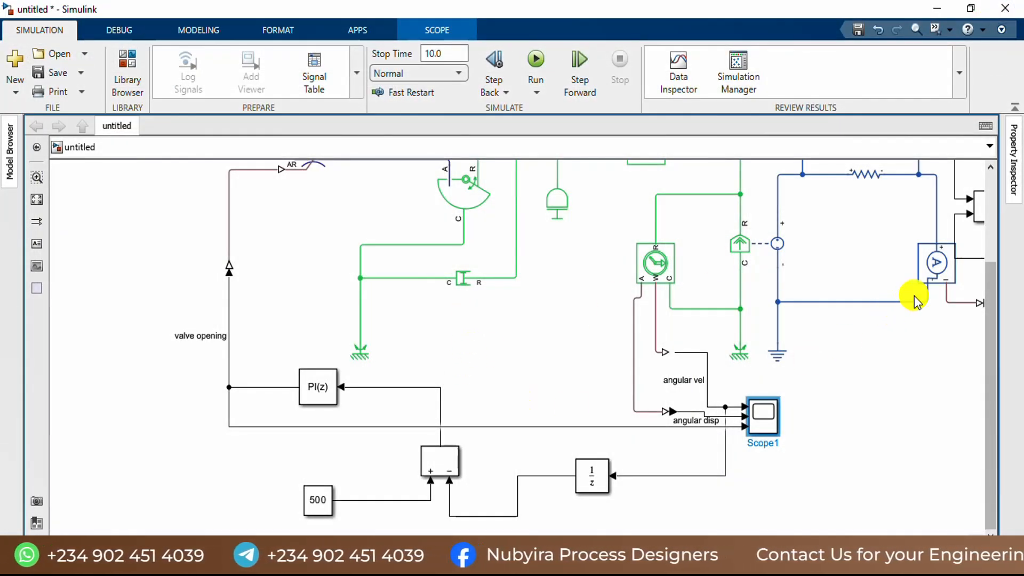
Step: Open the scope showing voltage, power and current
scroll(851, 309, down, 2)
scroll(878, 283, down, 1)
scroll(902, 286, up, 5)
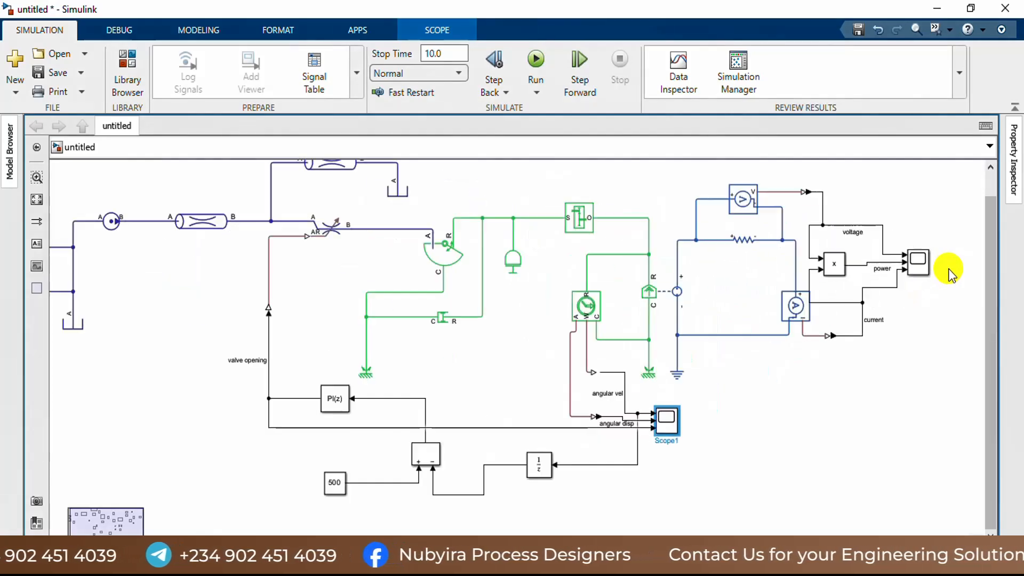
click(885, 261)
double_click(885, 261)
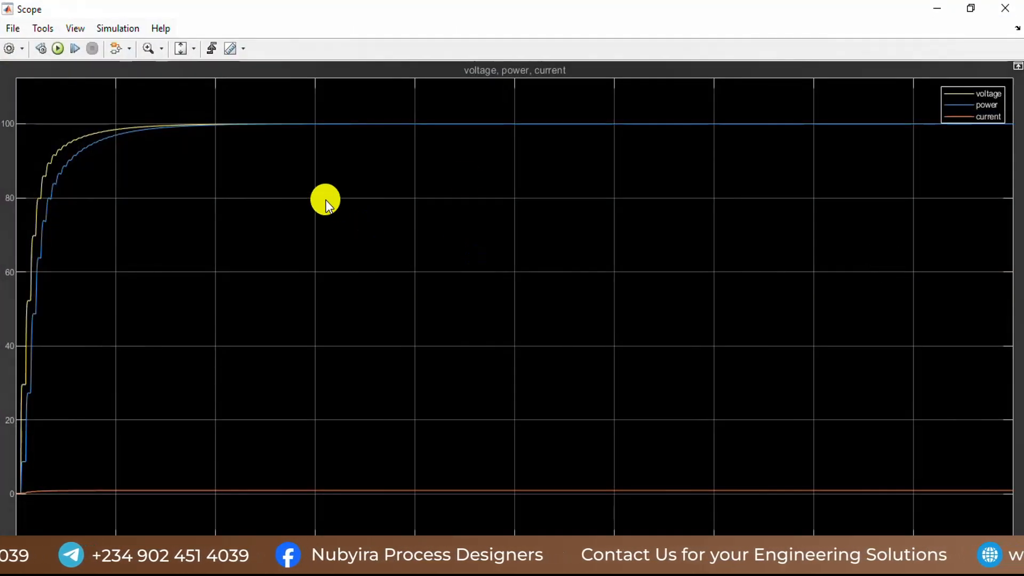
Step: Split the voltage, power and current scope into three side-by-side displays, autoscale the plots, and close it
click(66, 31)
click(99, 47)
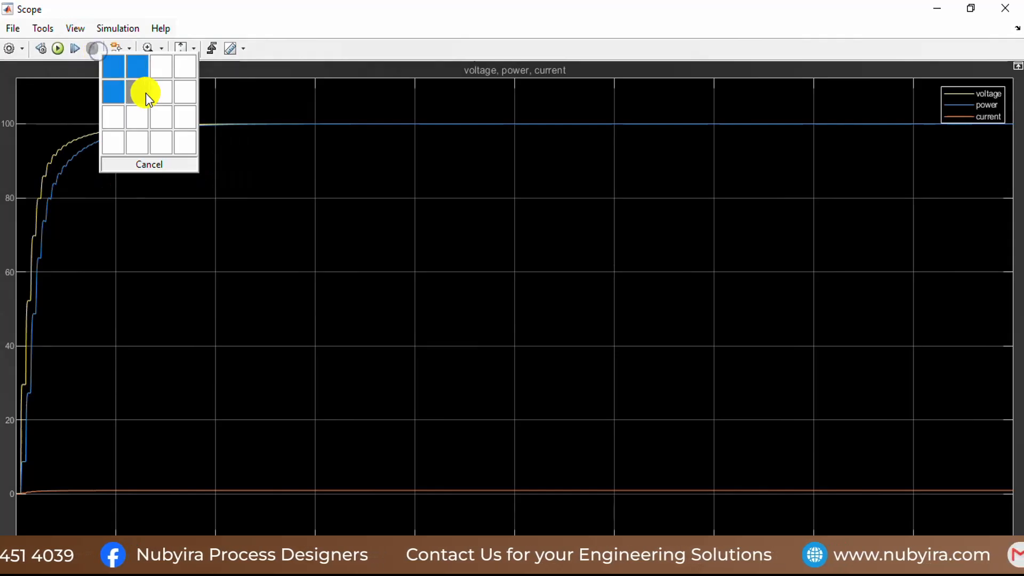
click(163, 72)
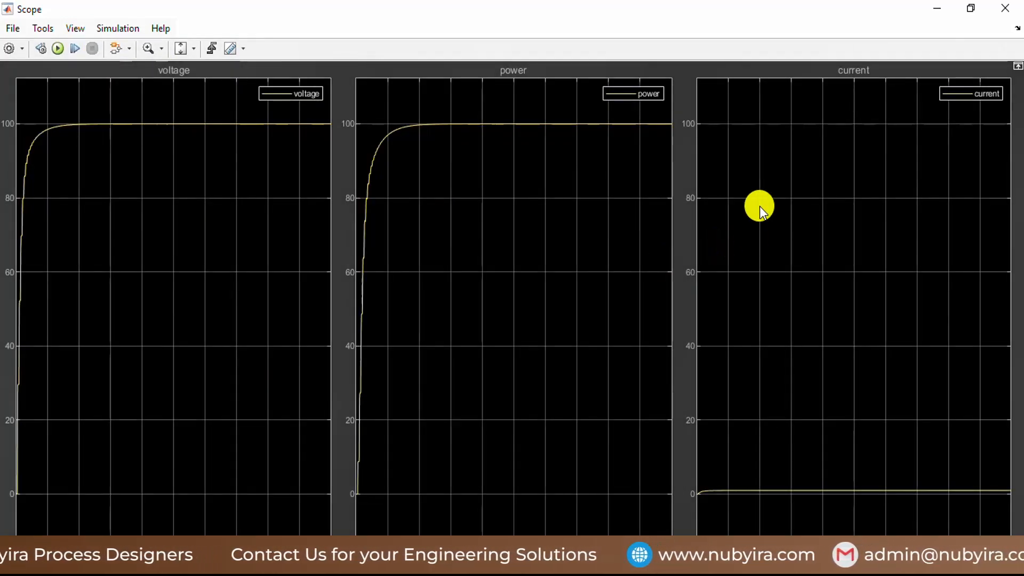
click(178, 47)
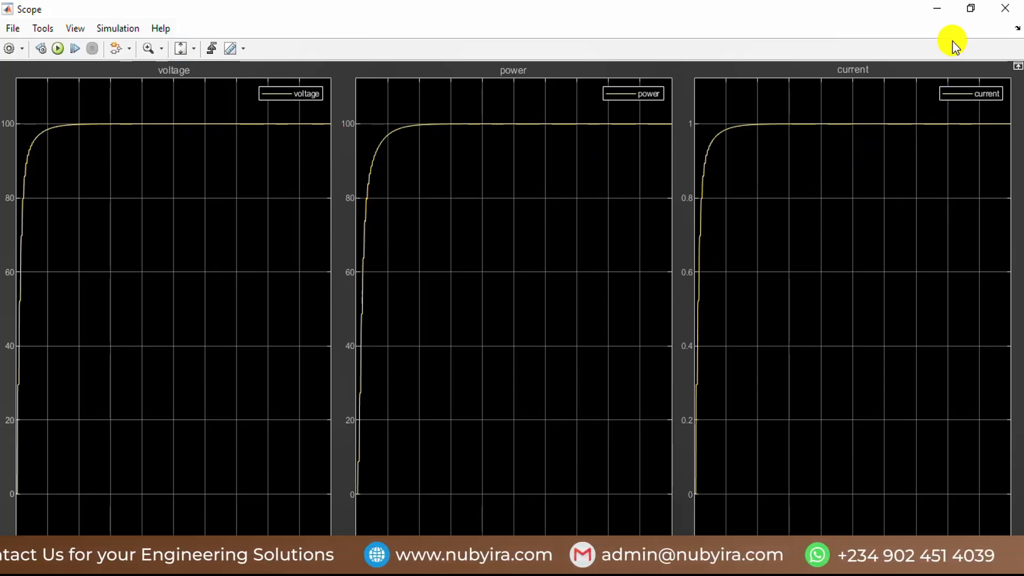
click(1012, 8)
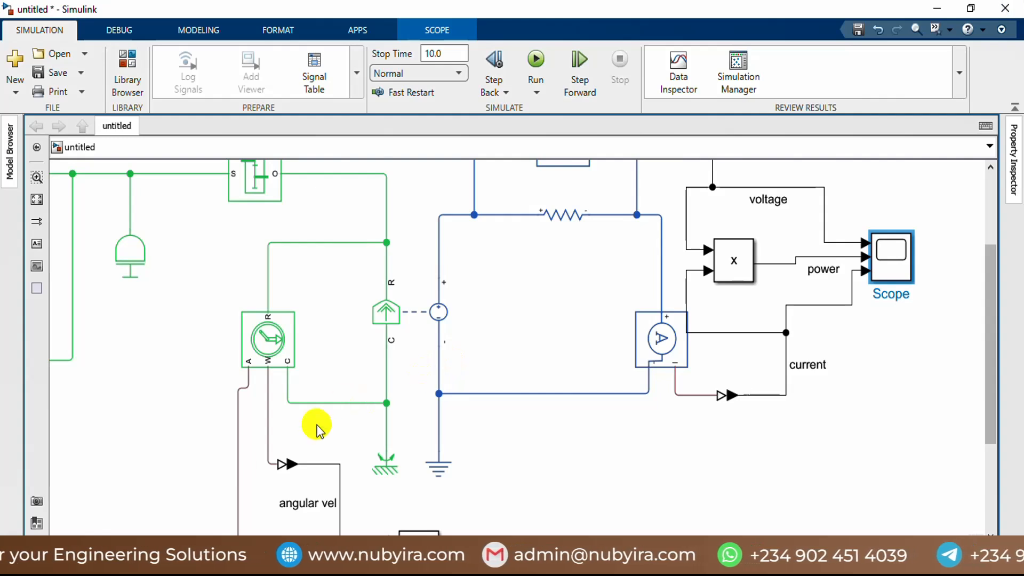
Step: Switch to the MATLAB editor with data2.m
mouse_move(525, 562)
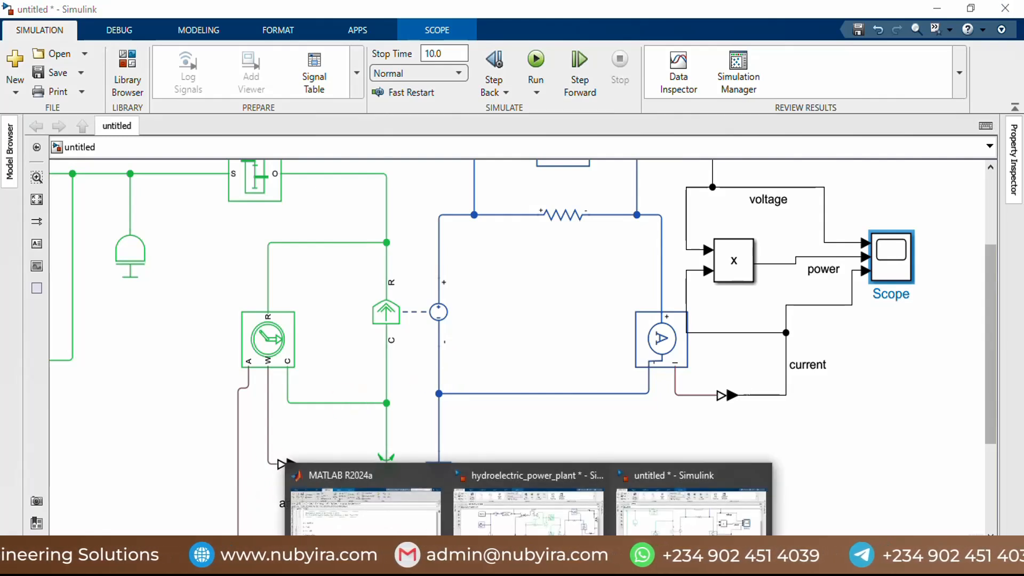
click(331, 506)
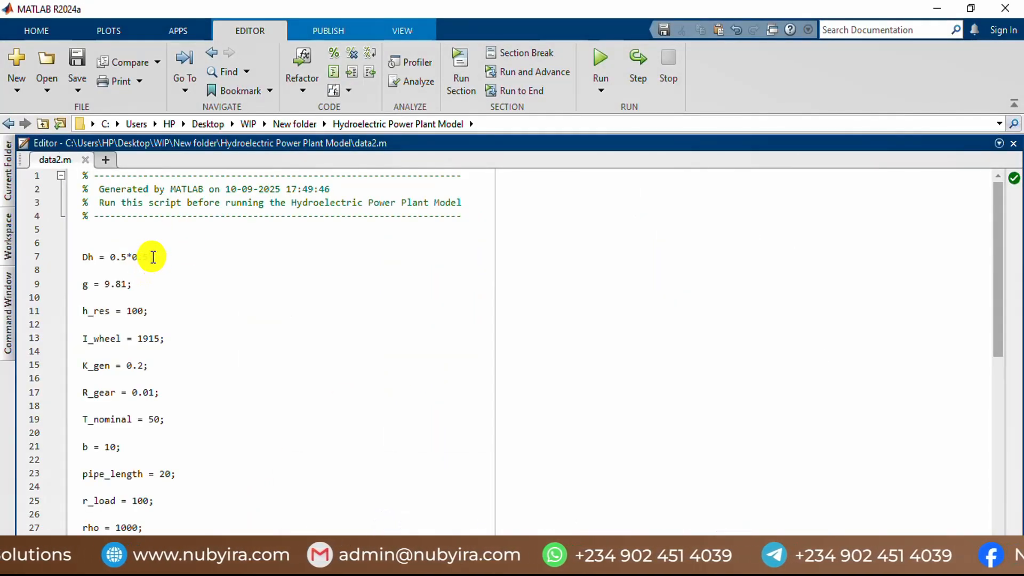
Step: Change the Dh definition in data2.m to 0.5*2
click(151, 257)
key(BackSpace)
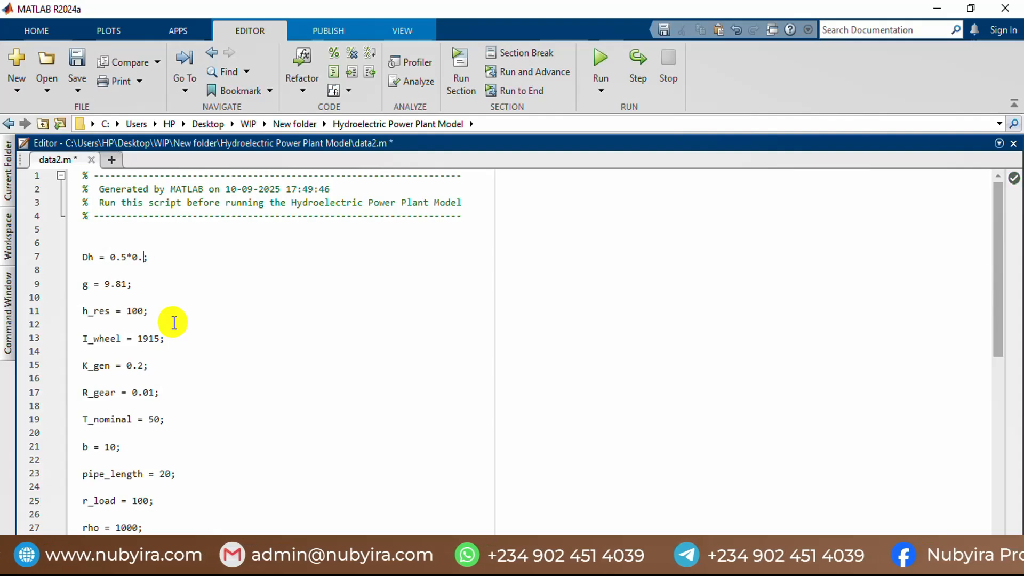
text(2)
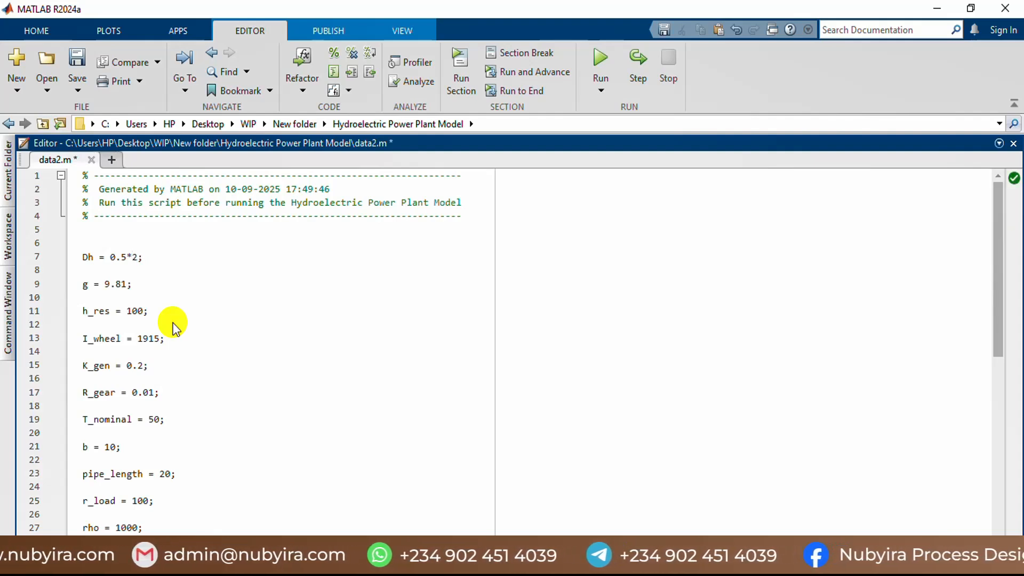
click(173, 322)
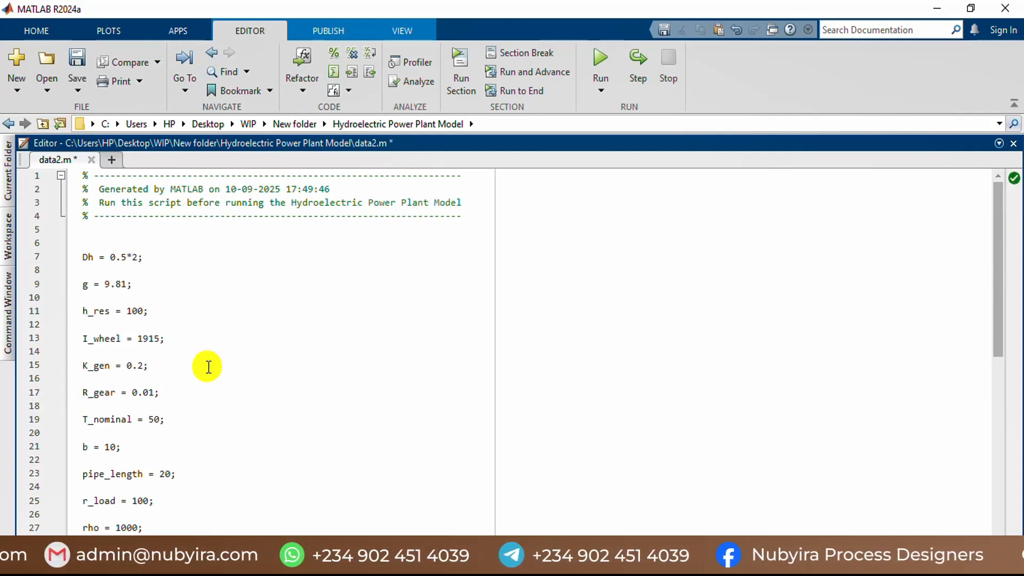
click(138, 257)
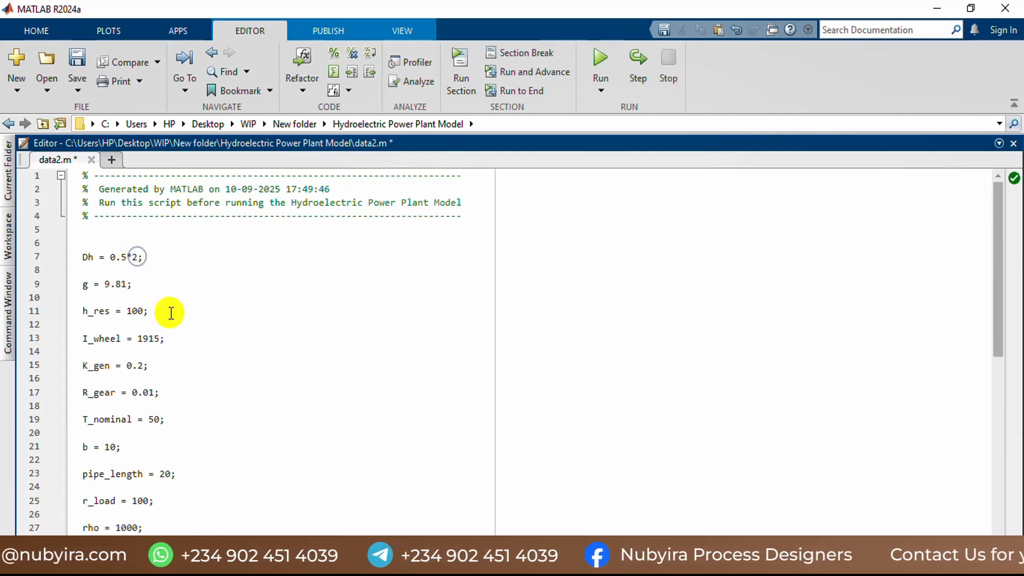
Step: In data2.m, set h_res to 100*0.5, Dh to 0.5 and r_load to 100*1.2
click(143, 309)
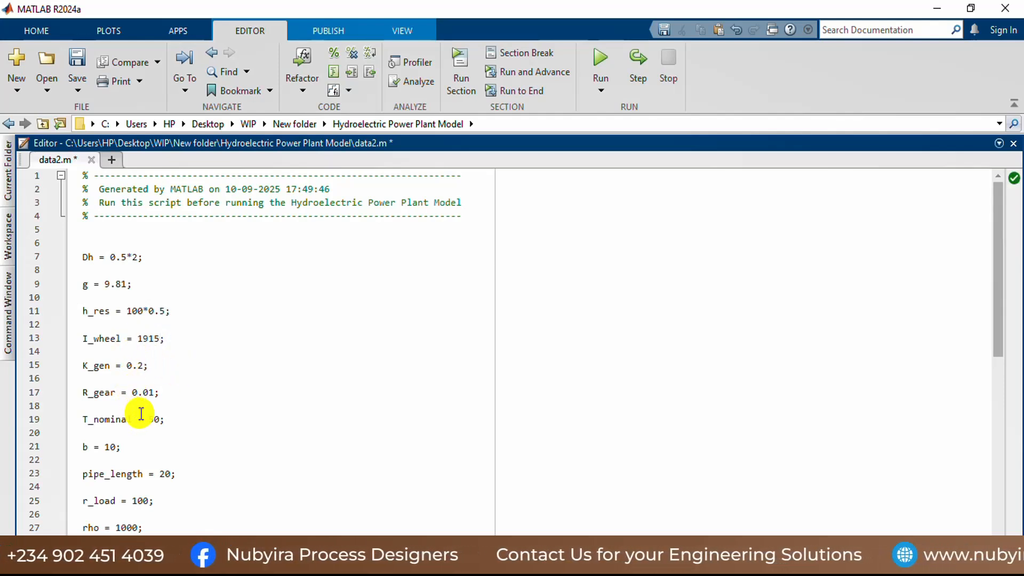
click(137, 258)
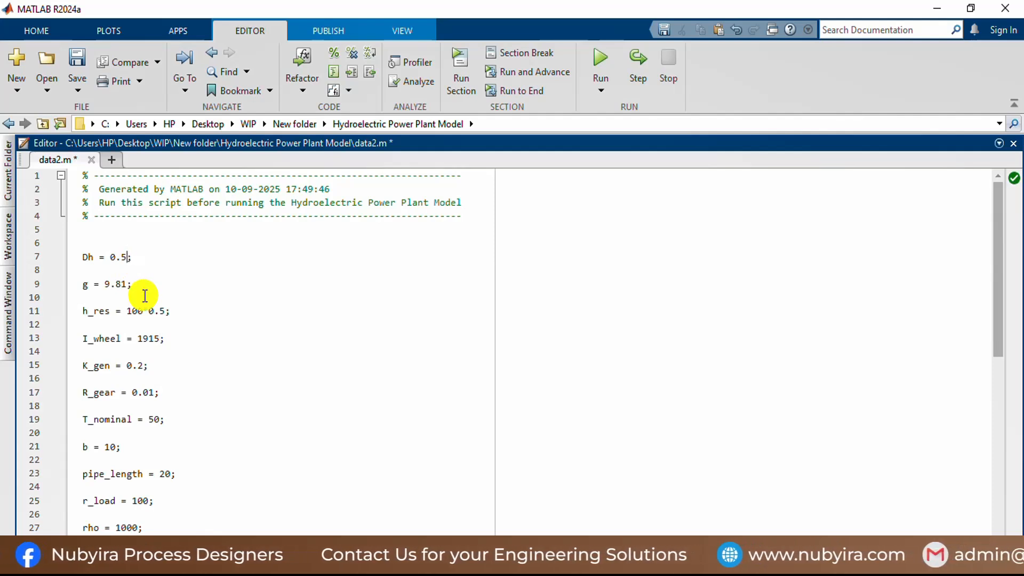
scroll(188, 389, down, 4)
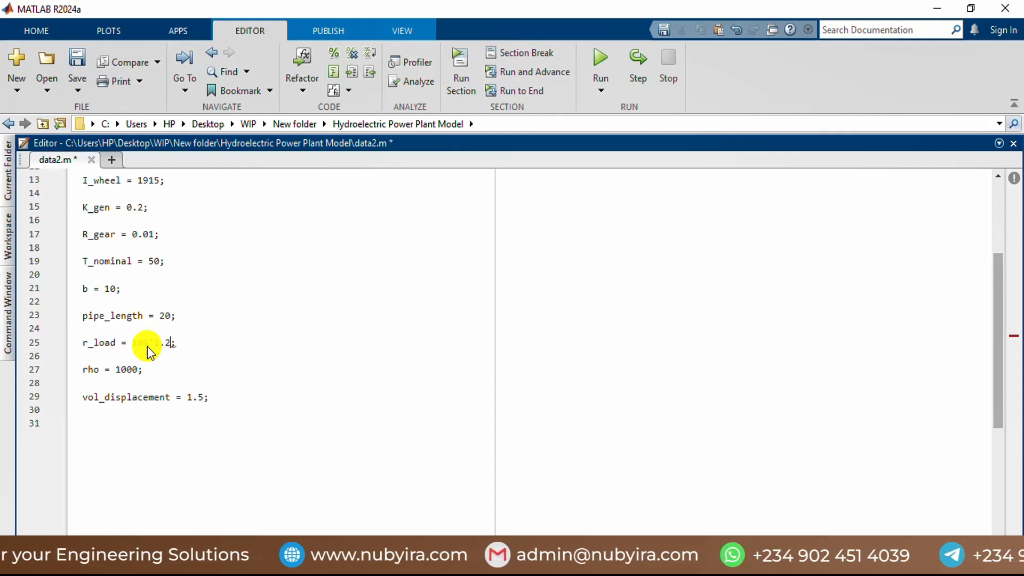
click(162, 364)
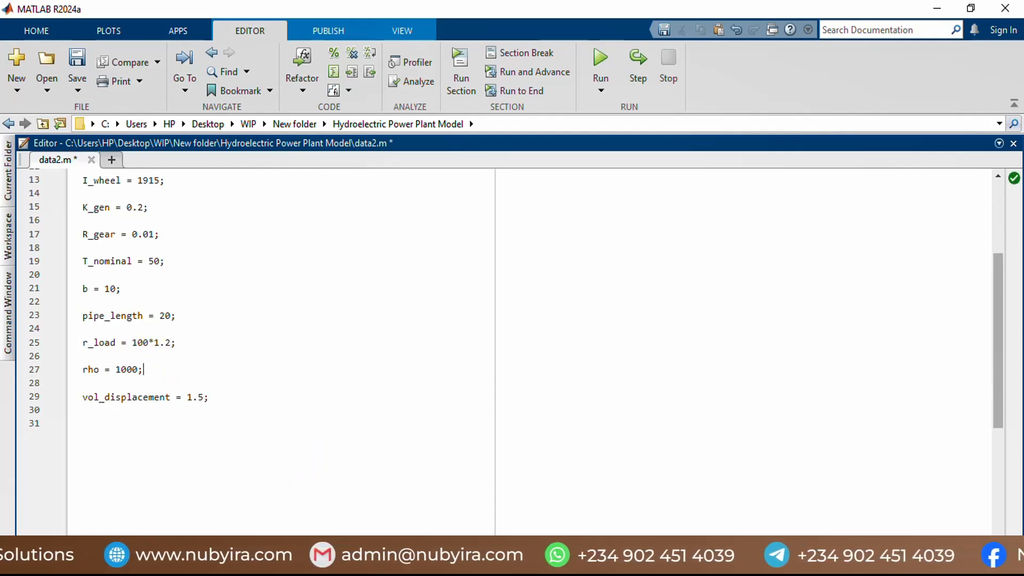
Step: Save and run the data2.m script, and check the updated parameter values in the workspace
click(528, 564)
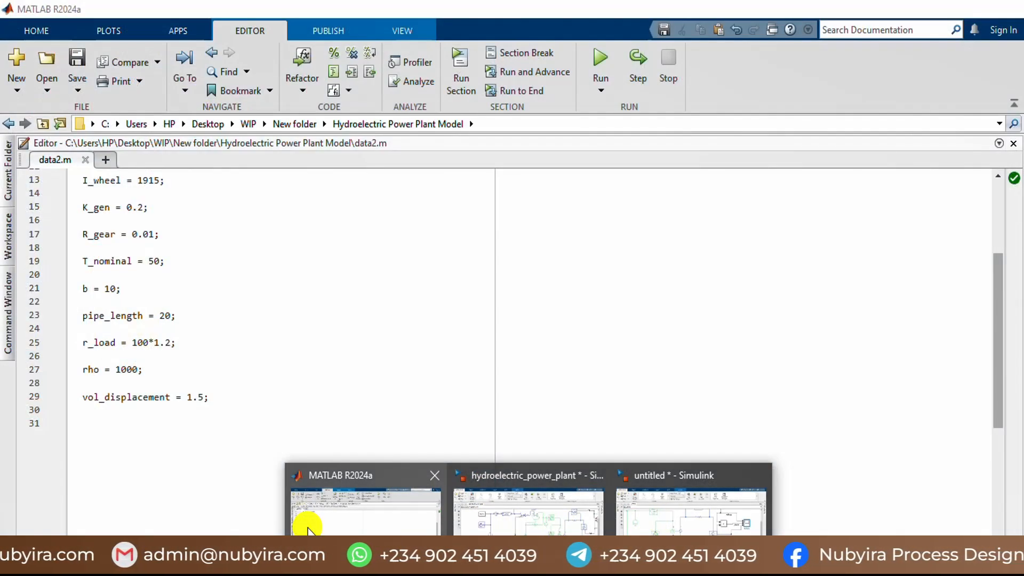
click(308, 529)
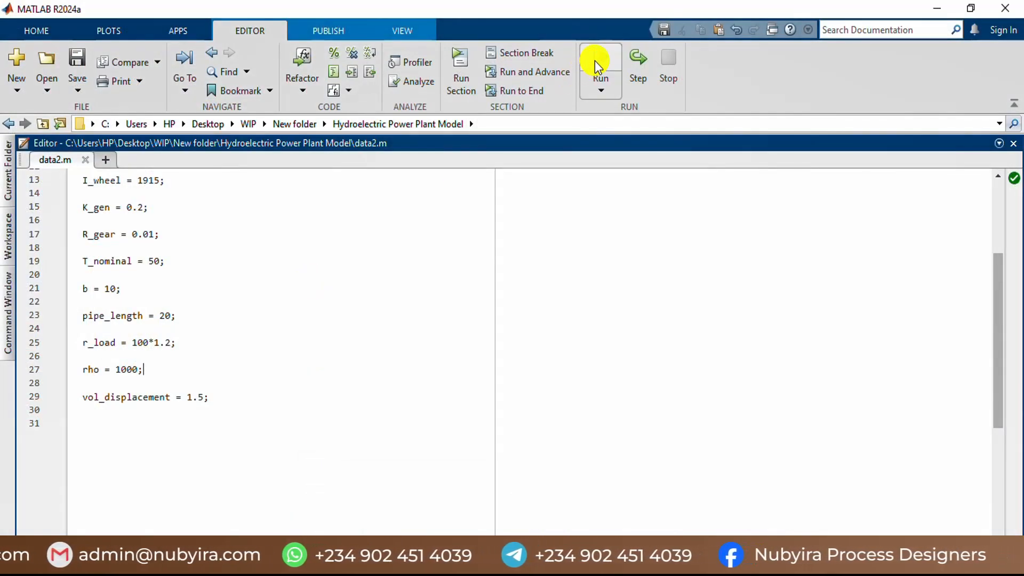
scroll(437, 304, up, 4)
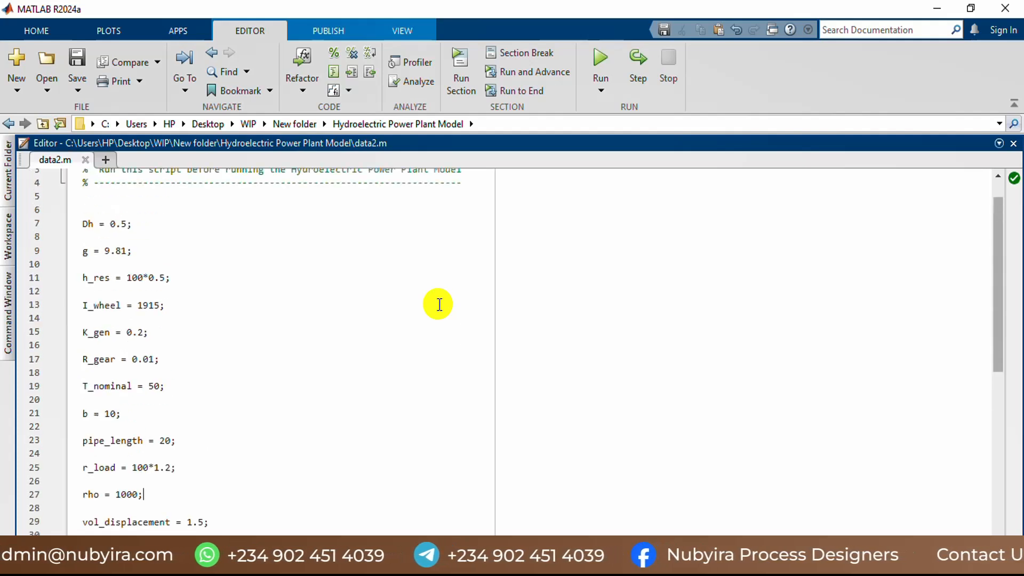
click(7, 238)
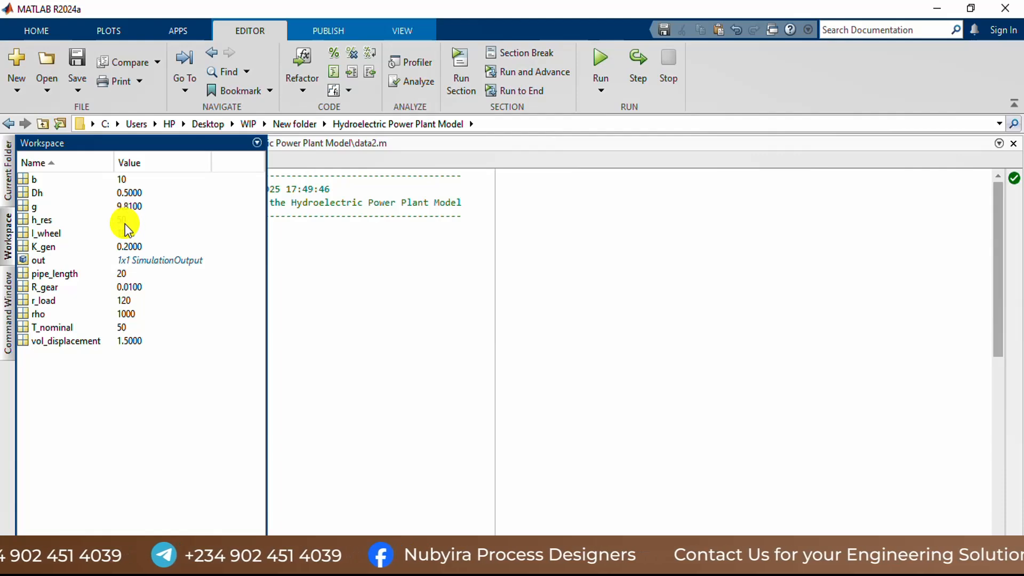
click(378, 324)
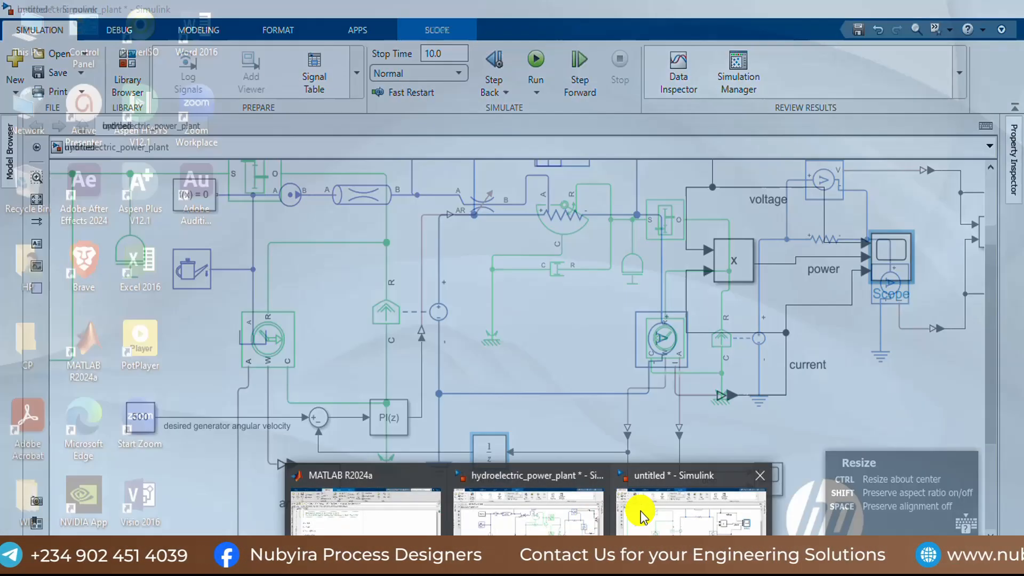
Step: Switch to the untitled Simulink model and rerun the simulation with the updated parameters
click(640, 511)
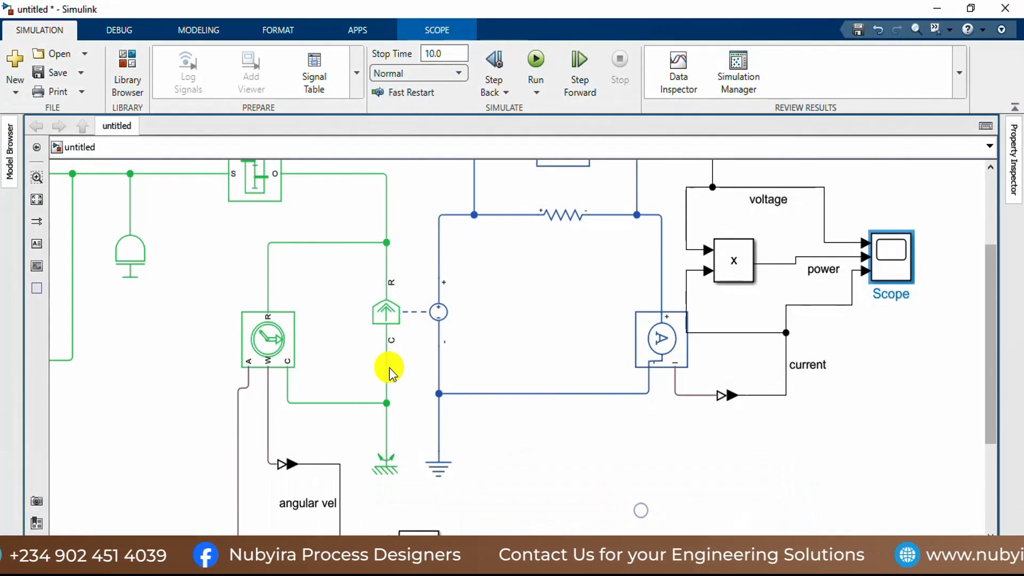
click(540, 59)
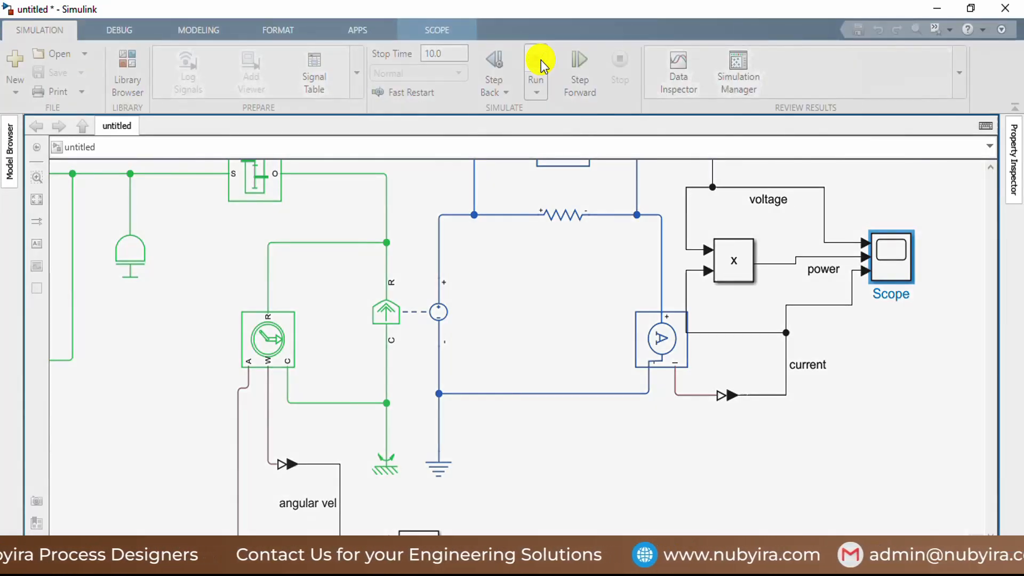
Step: Examine the angular velocity, angular displacement and valve opening plots, as well as the voltage, power and current plots, then close both scopes
scroll(707, 363, down, 2)
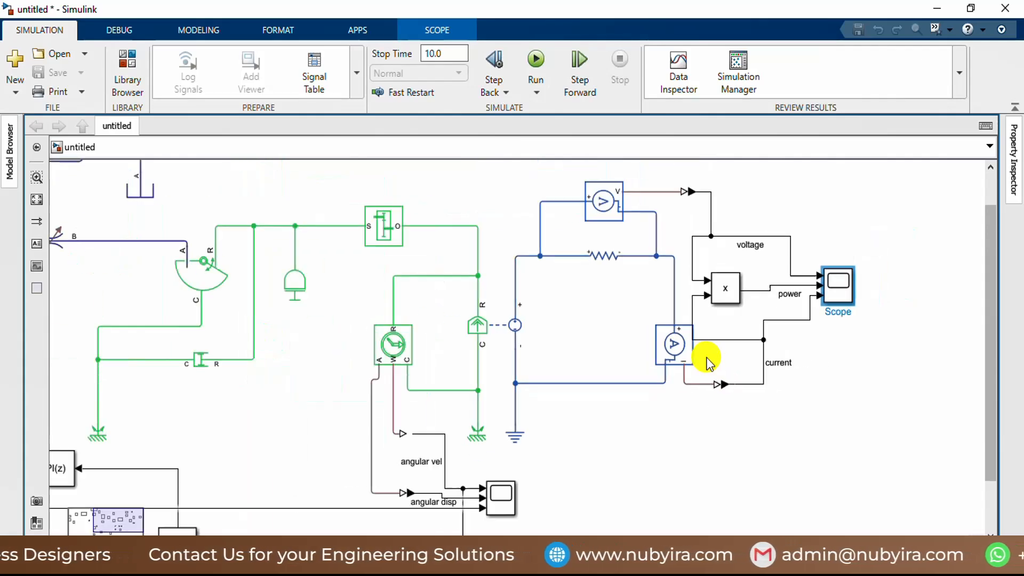
scroll(642, 385, down, 2)
double_click(522, 476)
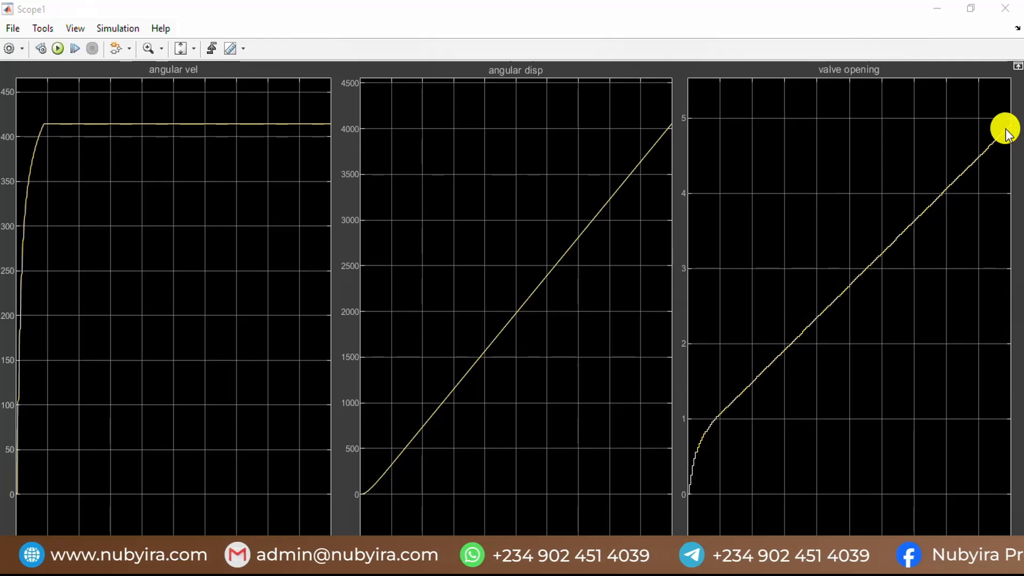
click(1017, 8)
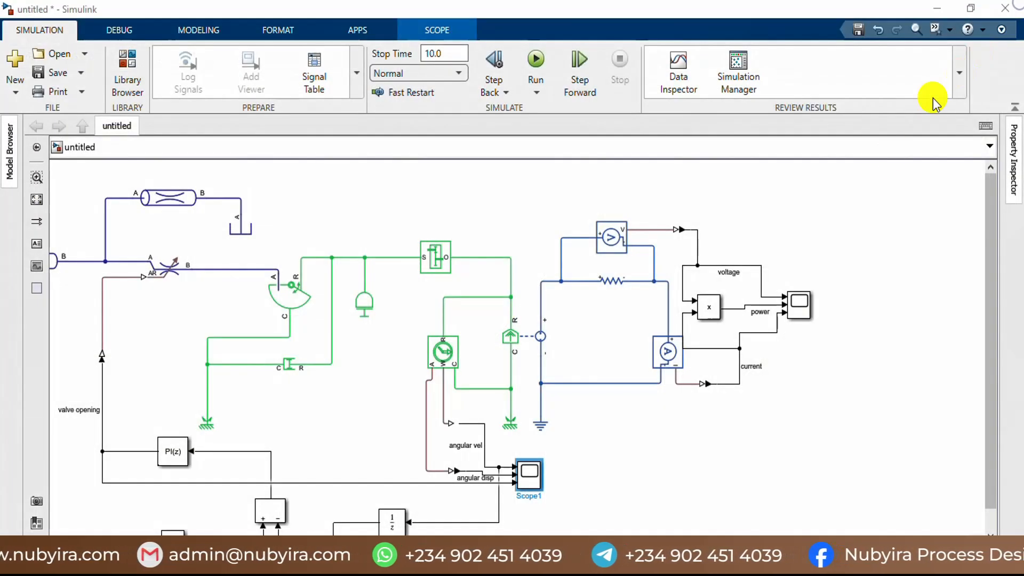
double_click(788, 306)
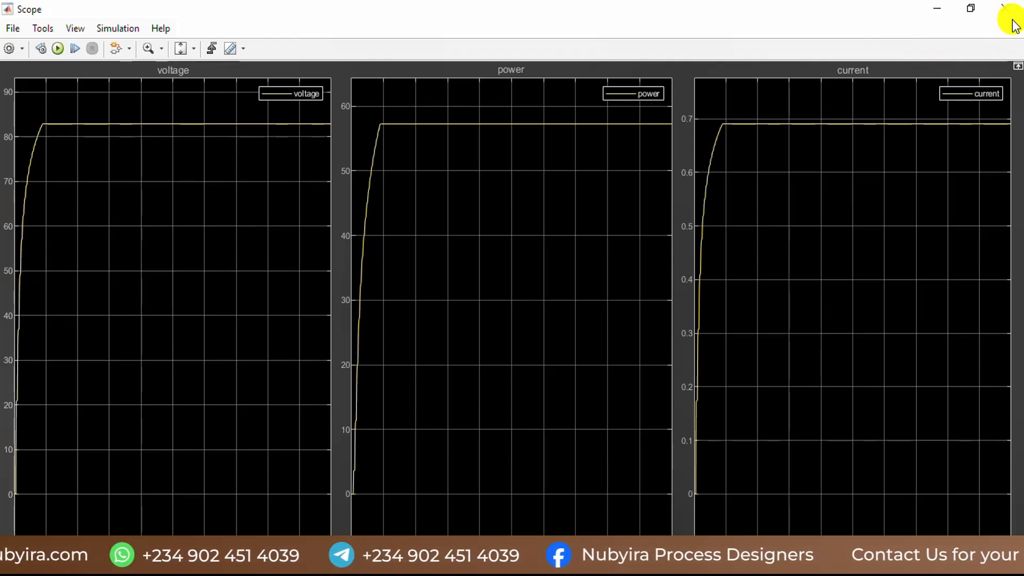
click(1010, 16)
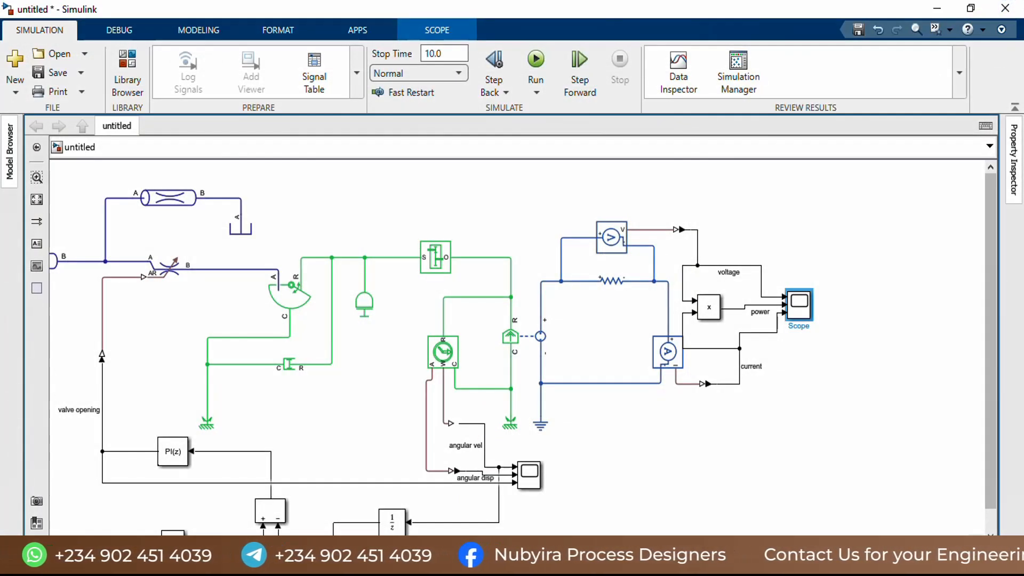
Step: Switch to the MATLAB editor, set h_res to 100*0.8 in data2.m and save the script
mouse_move(530, 566)
click(362, 490)
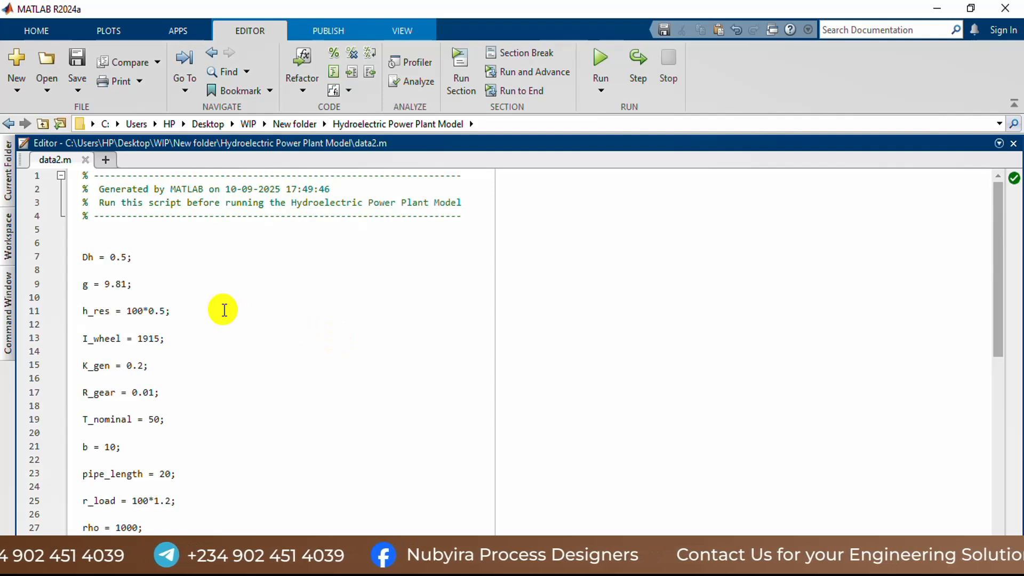
click(164, 322)
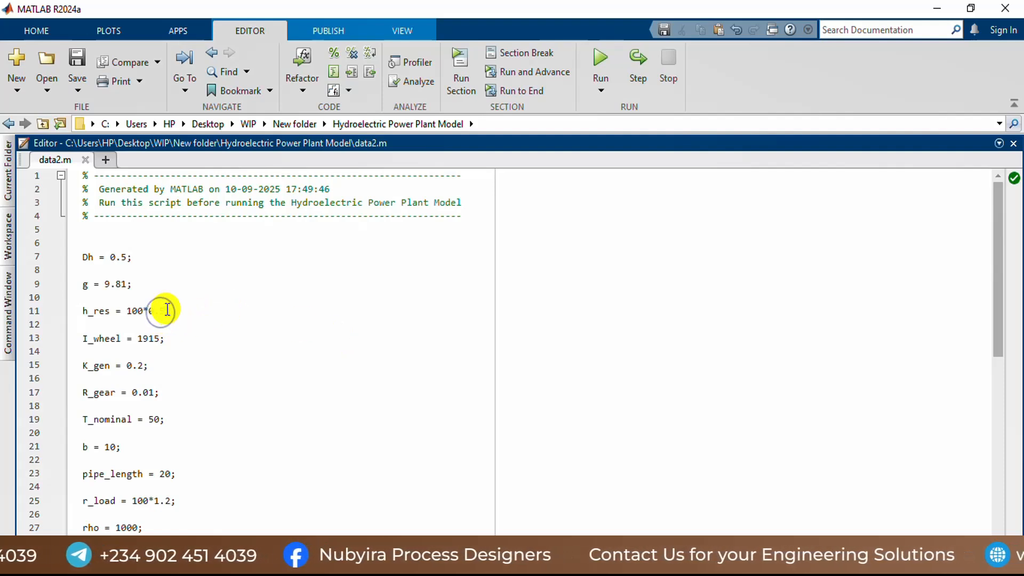
click(167, 310)
key(BackSpace)
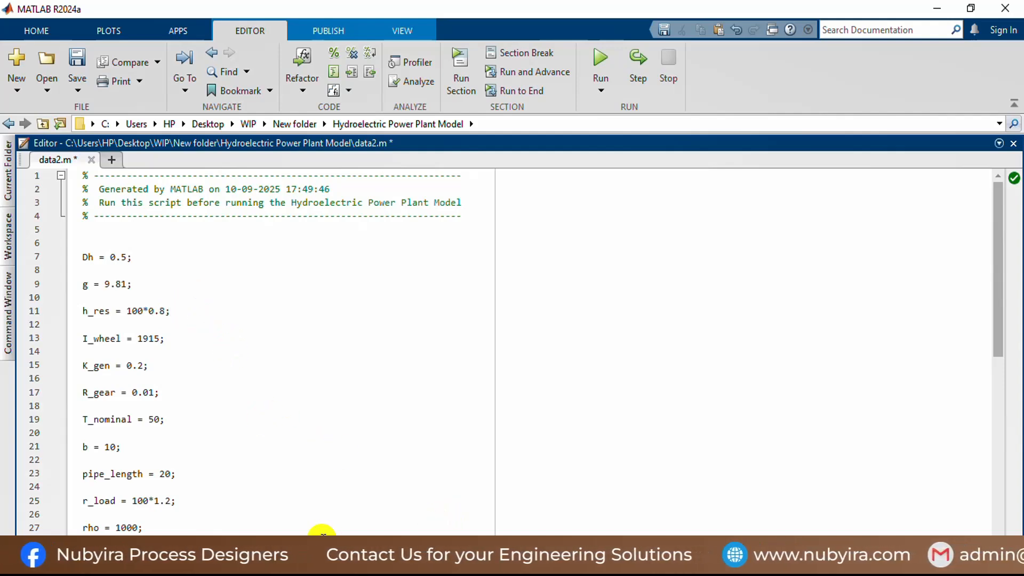
key(ctrl+s)
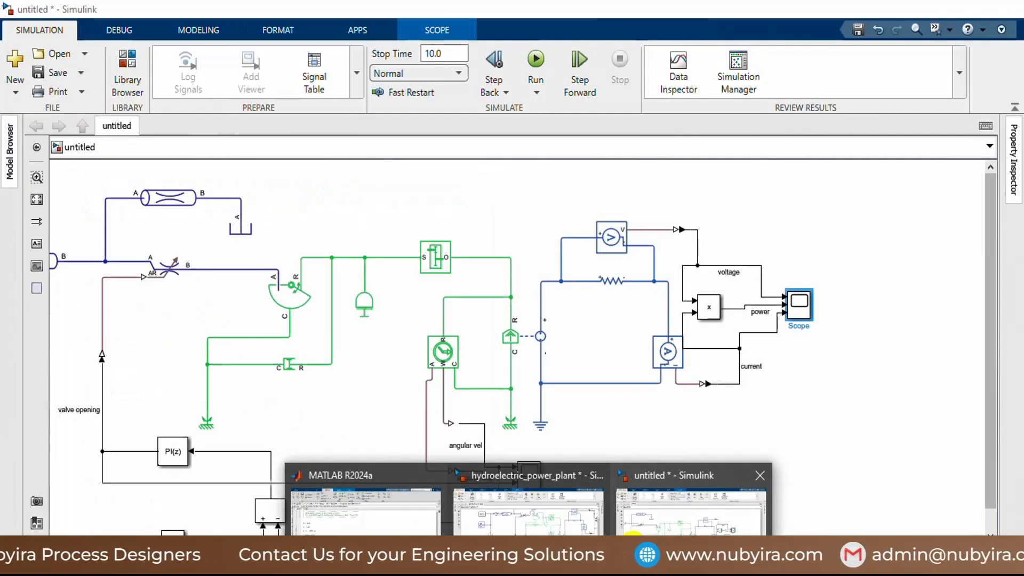
click(237, 335)
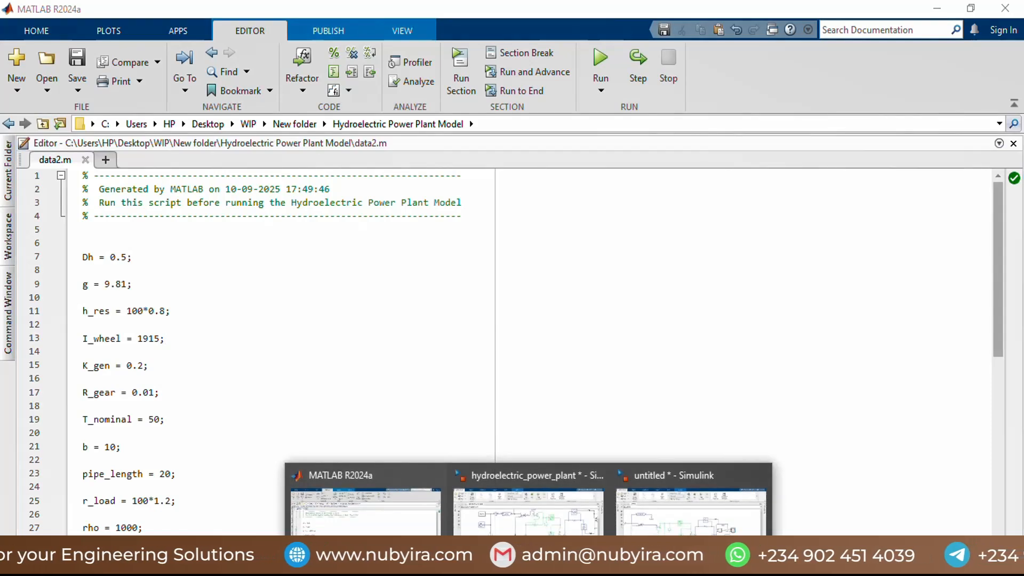
Step: Switch to the untitled Simulink model, rerun the simulation and check the angular velocity, angular displacement and valve opening responses
click(640, 528)
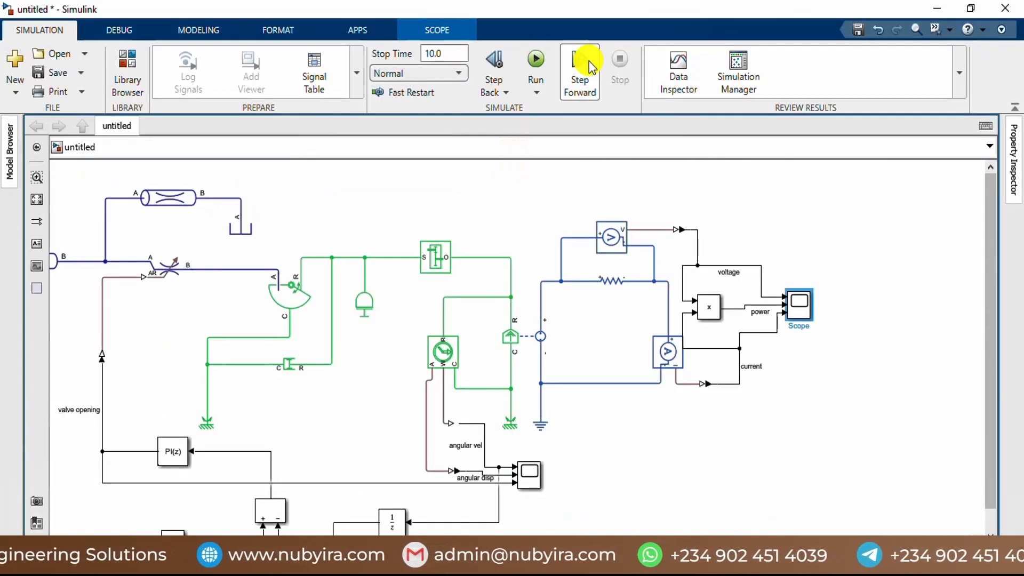
click(539, 59)
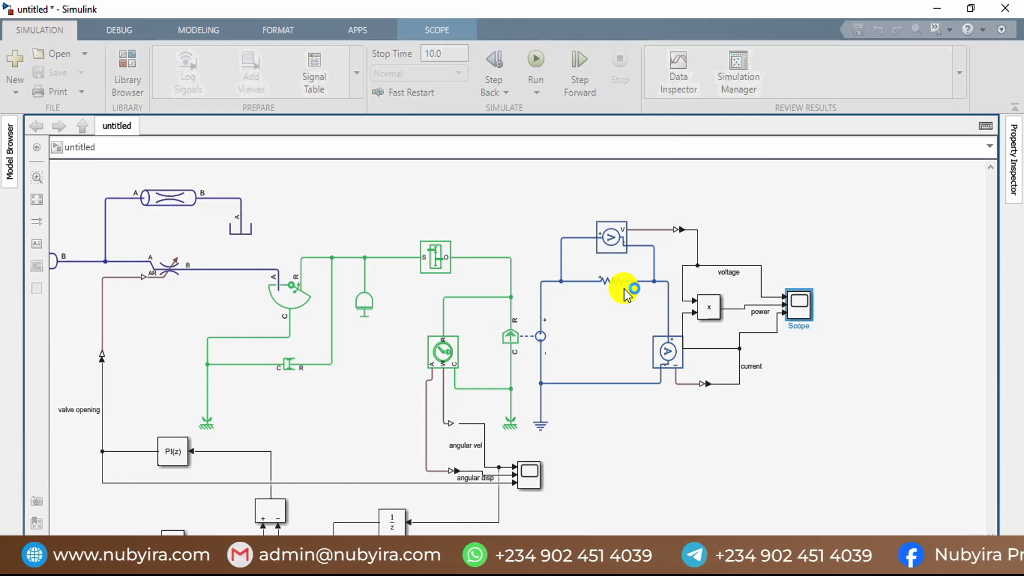
double_click(529, 479)
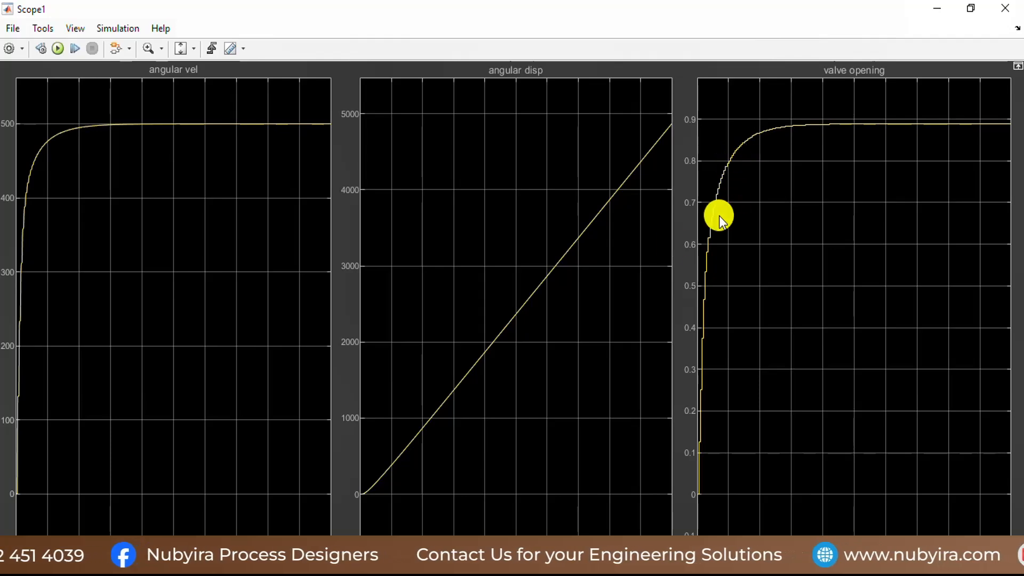
mouse_move(529, 563)
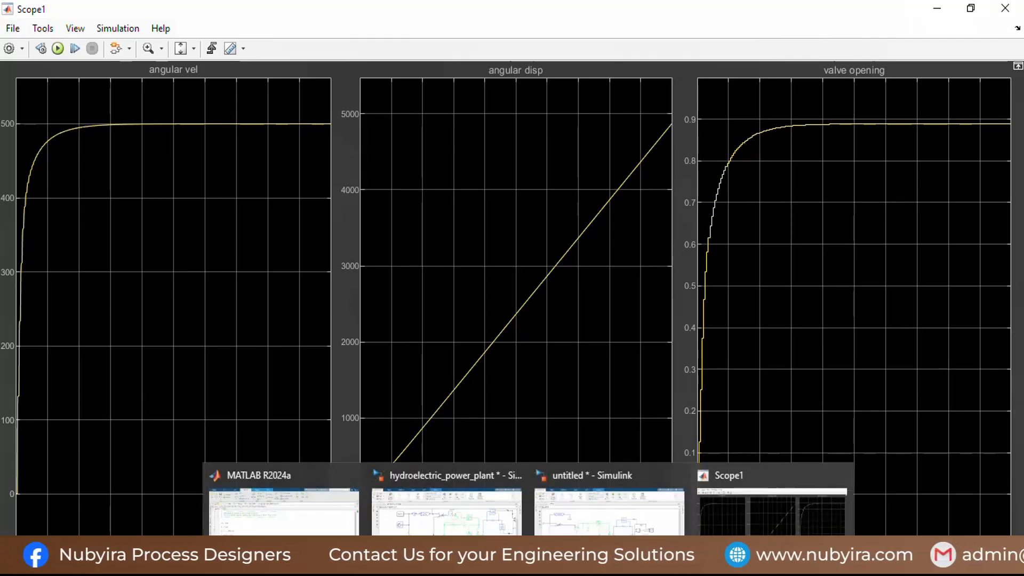
click(840, 476)
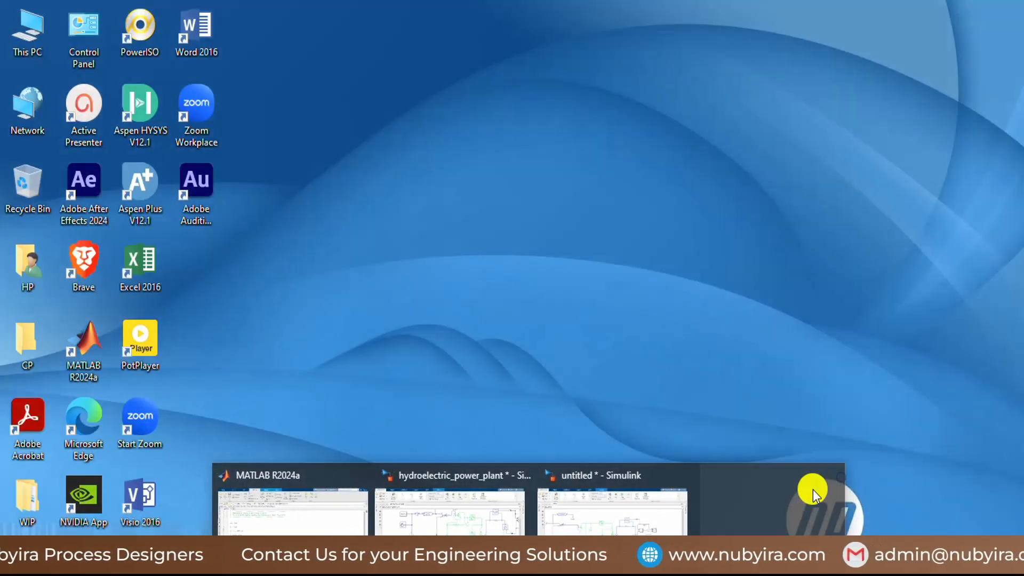
Step: Return to the untitled model and examine the voltage, power and current responses in their scope, then close it
click(688, 531)
click(802, 303)
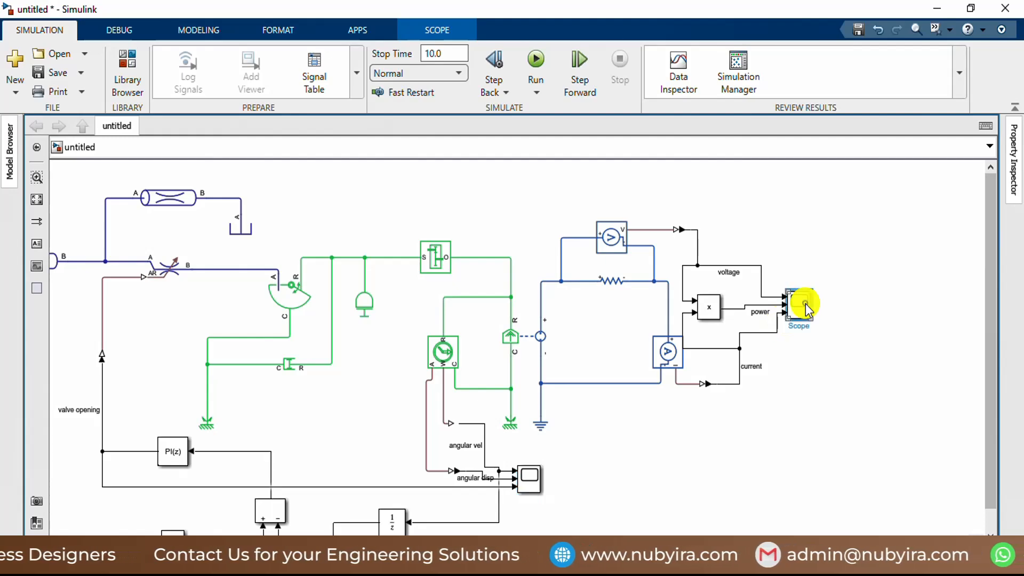
double_click(804, 305)
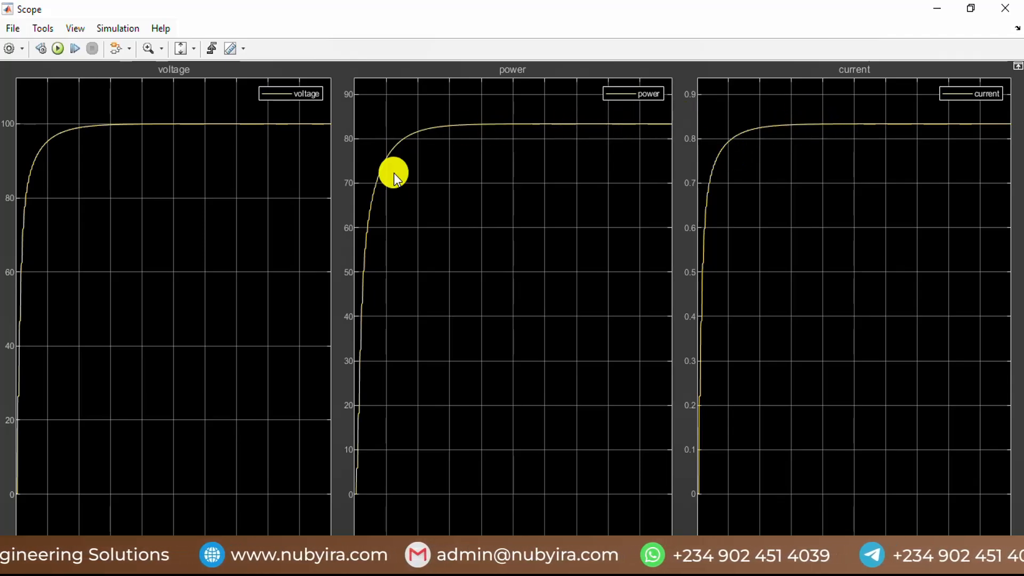
click(1004, 8)
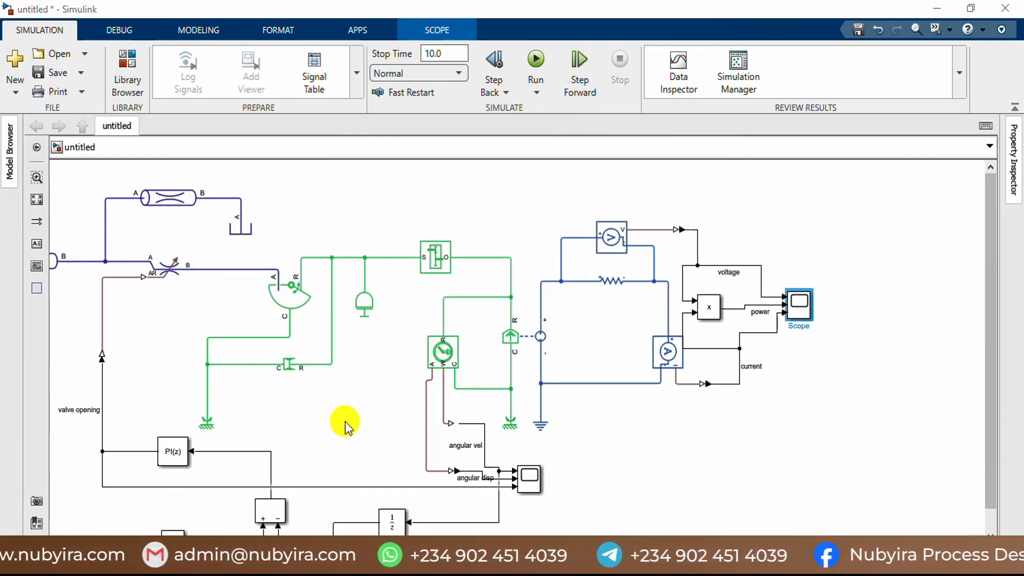
scroll(389, 390, down, 2)
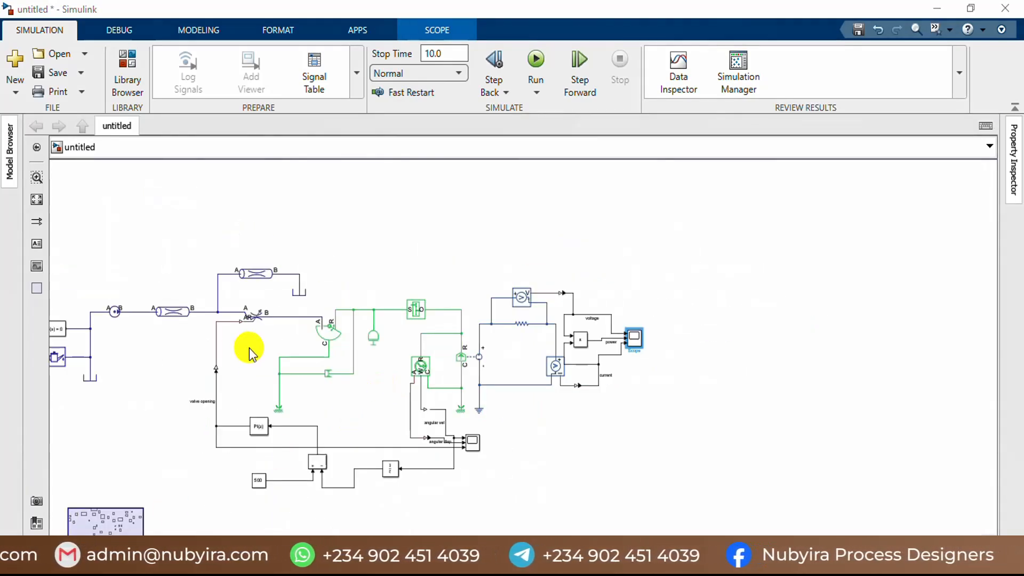
scroll(247, 347, down, 2)
scroll(188, 335, up, 4)
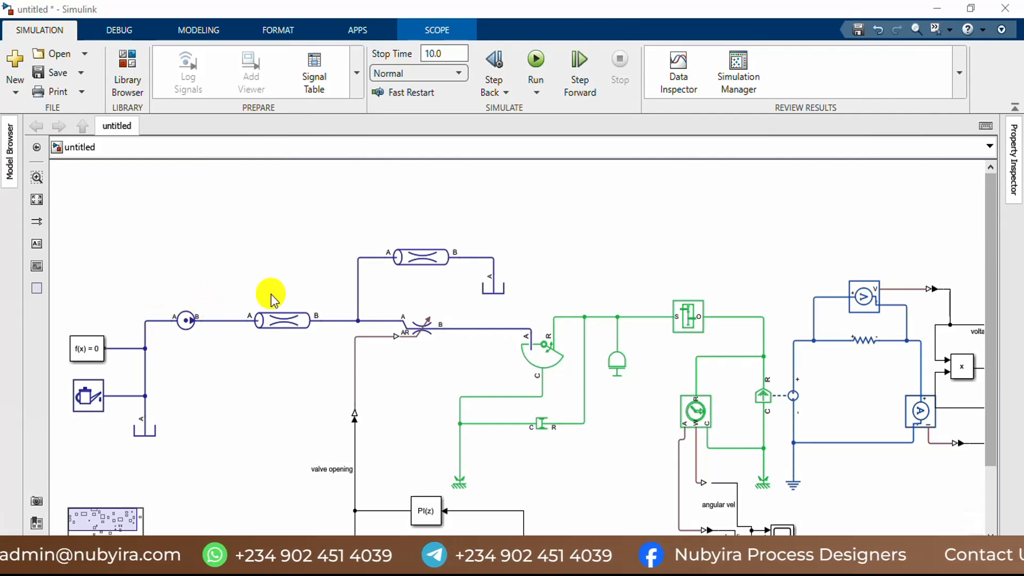
scroll(390, 318, down, 1)
scroll(477, 374, up, 1)
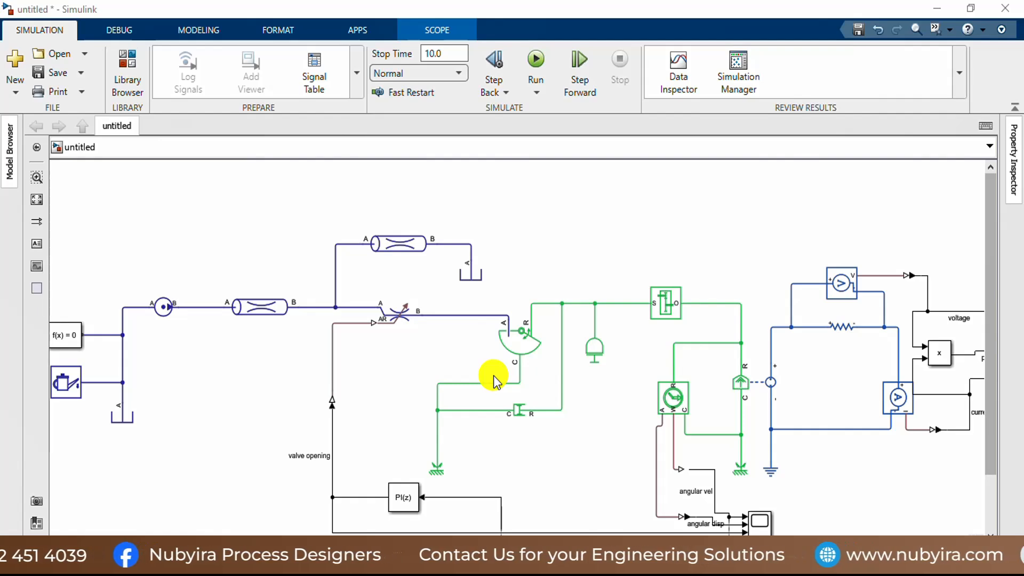
scroll(651, 358, down, 3)
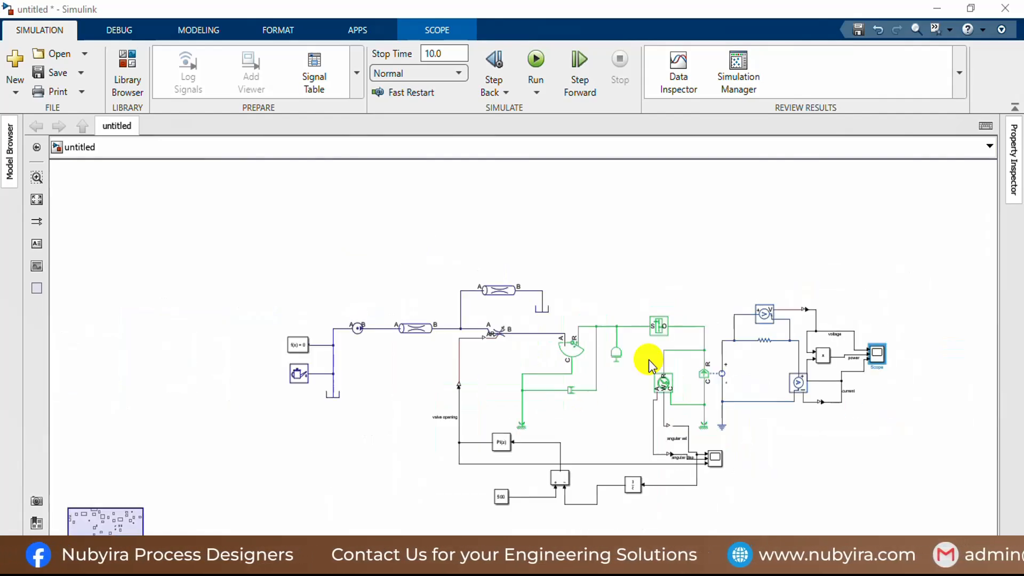